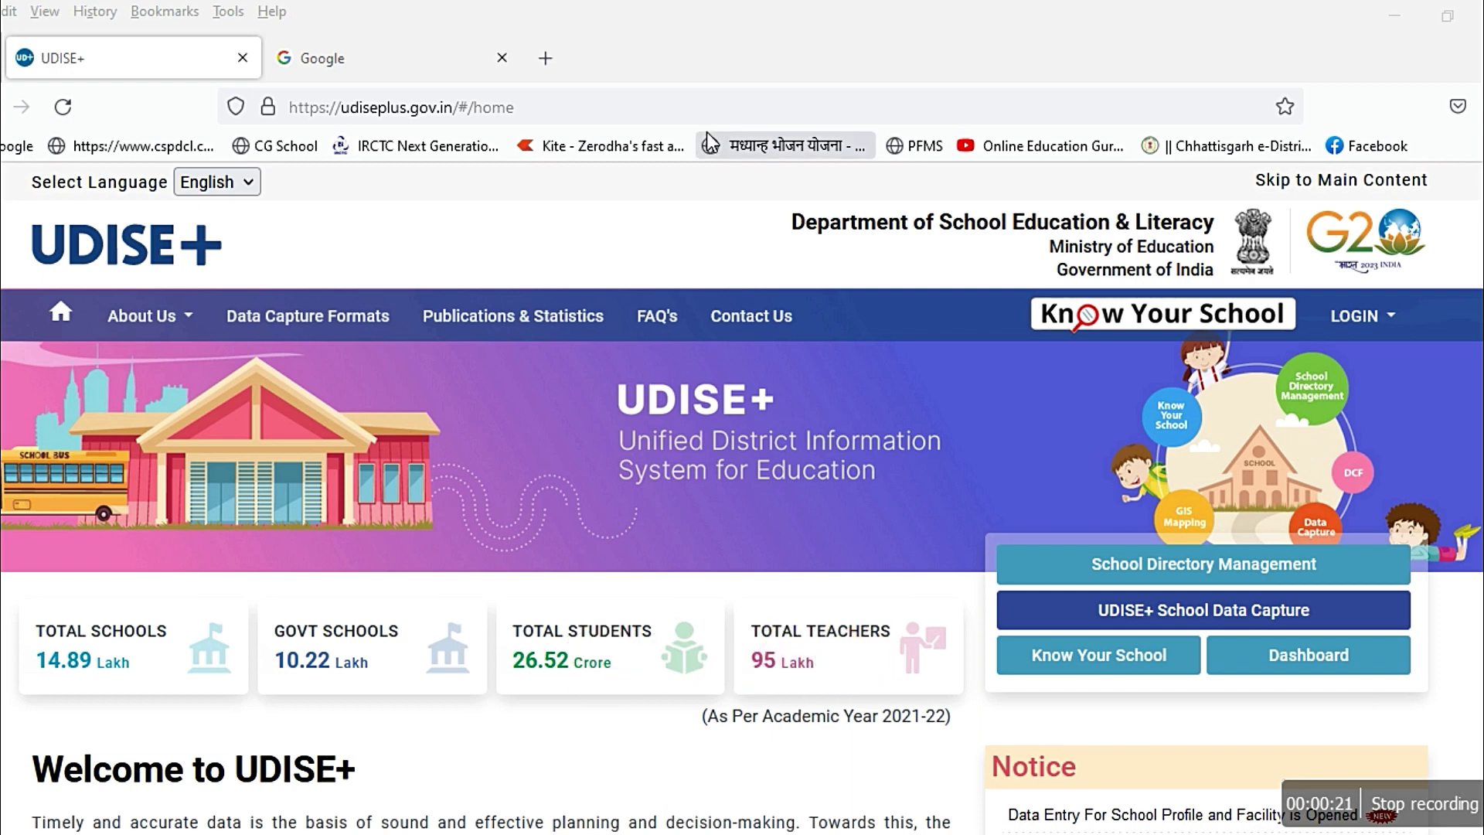
- Search Google for "udise plus" and open the UDISE+ home page from the results
left_click(351, 55)
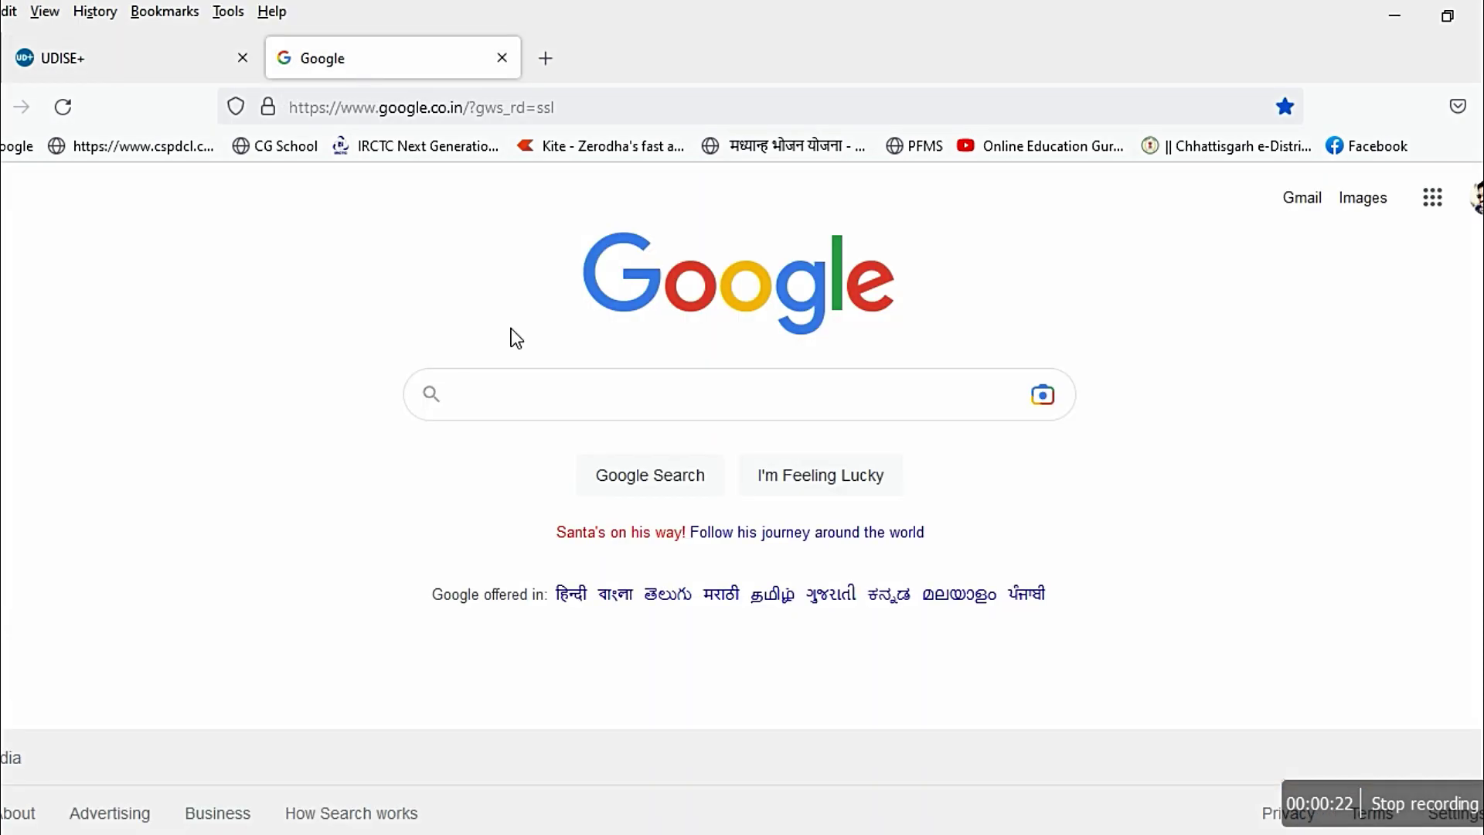
left_click(573, 407)
left_click(528, 446)
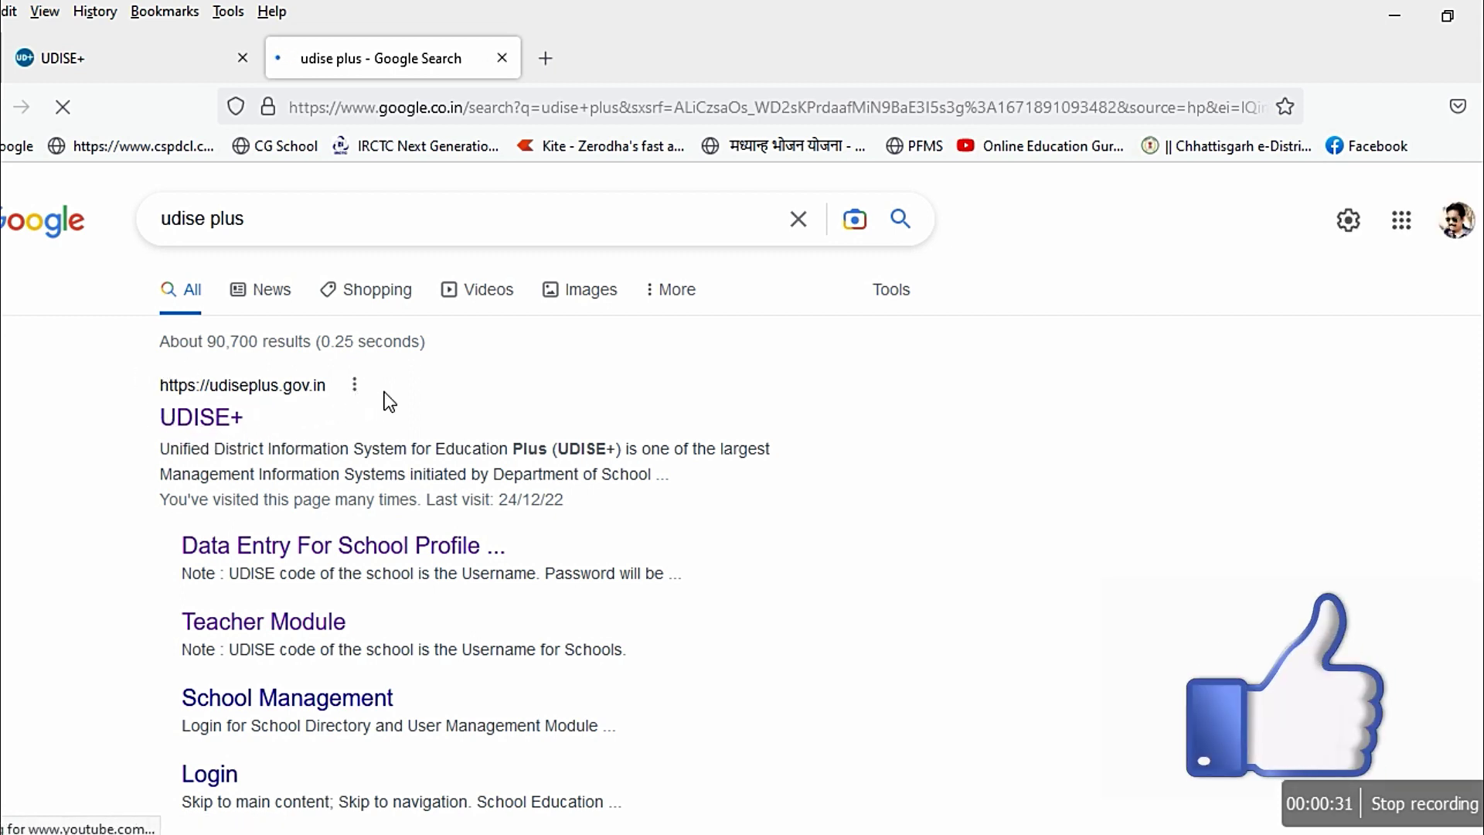
left_click(206, 416)
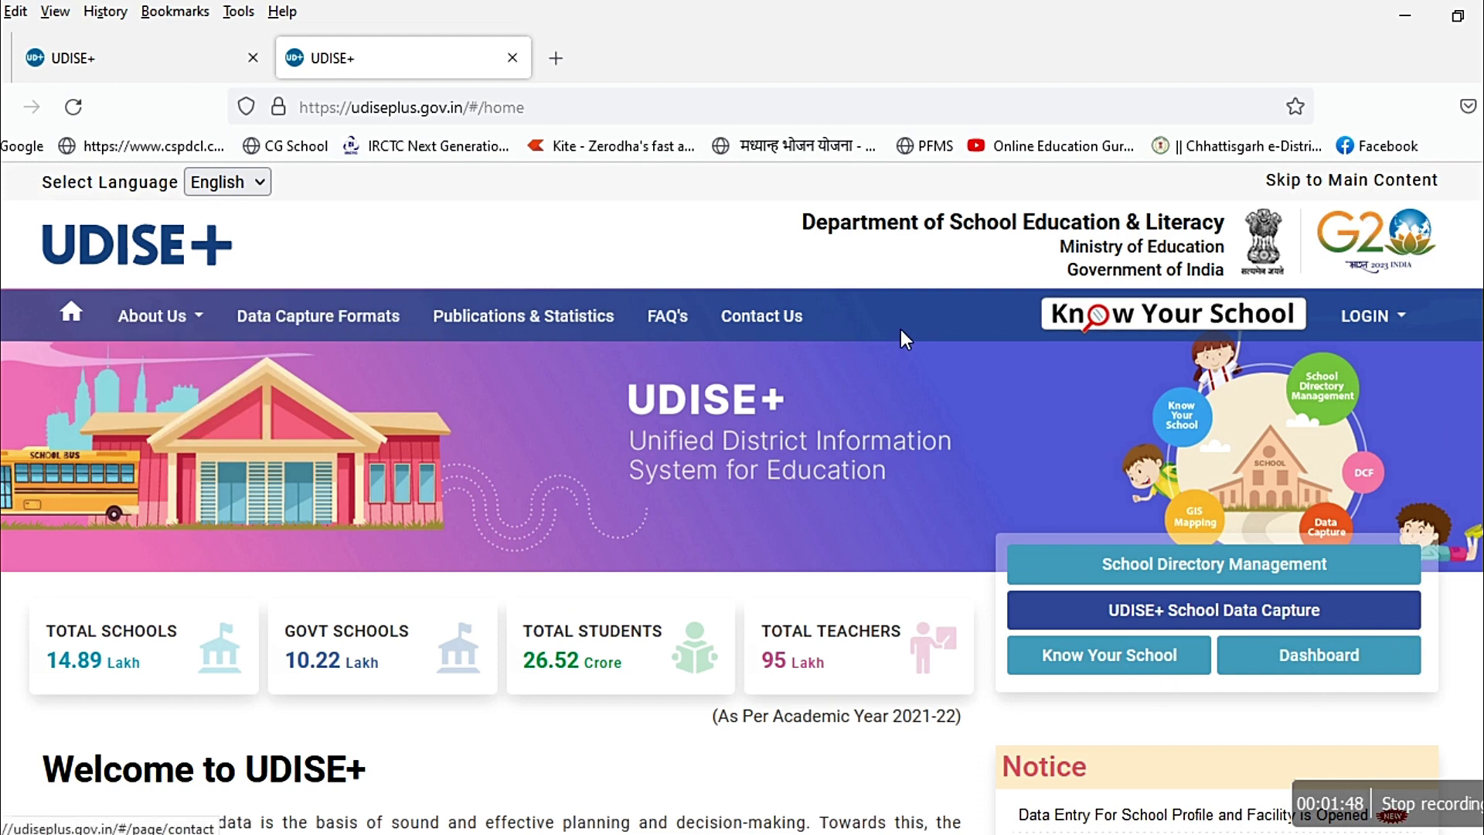
- Open the Profile & Facilities login page for AY 2022-23
mouse_move(1387, 317)
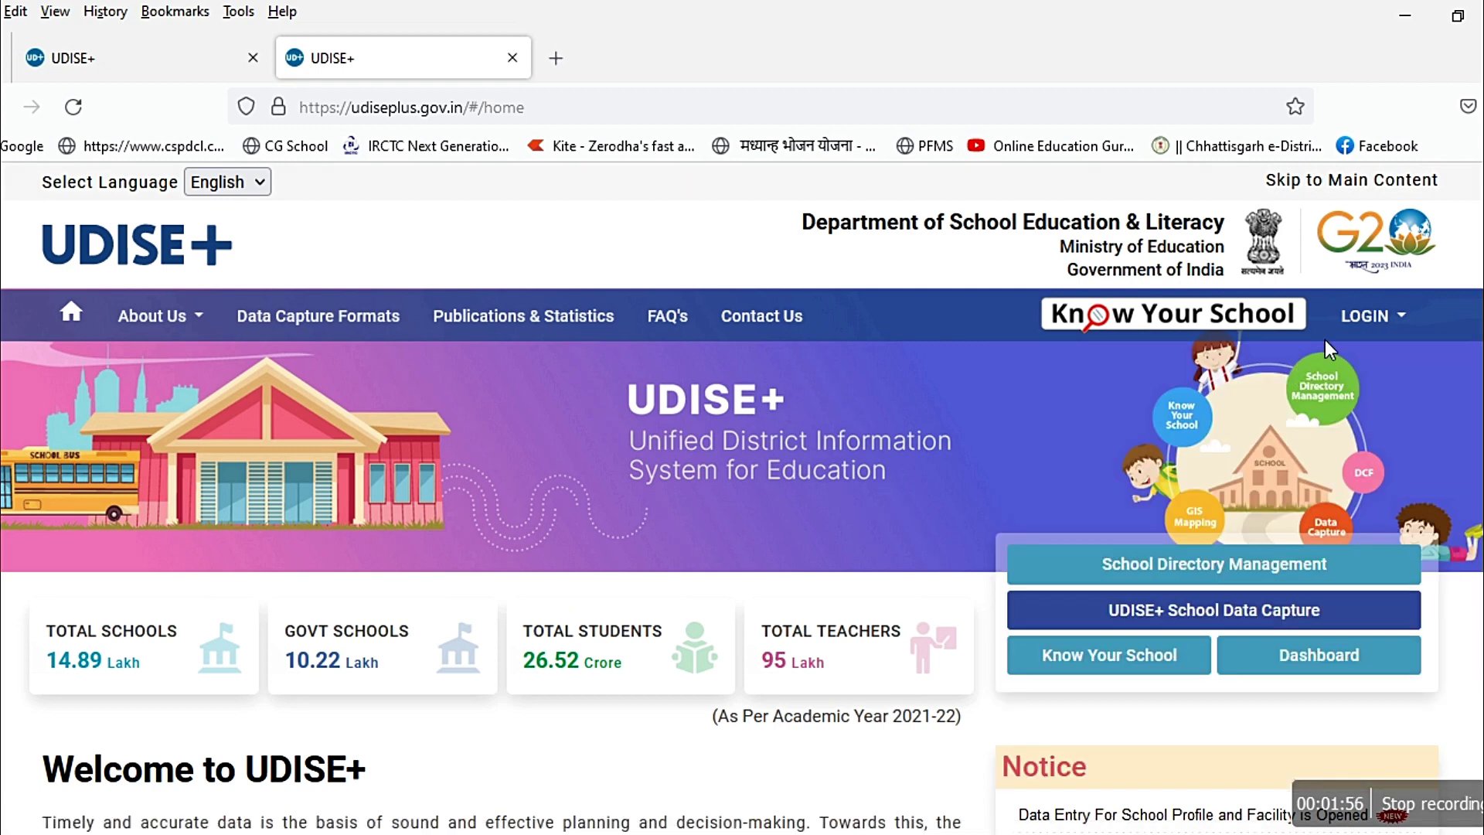
mouse_move(1328, 346)
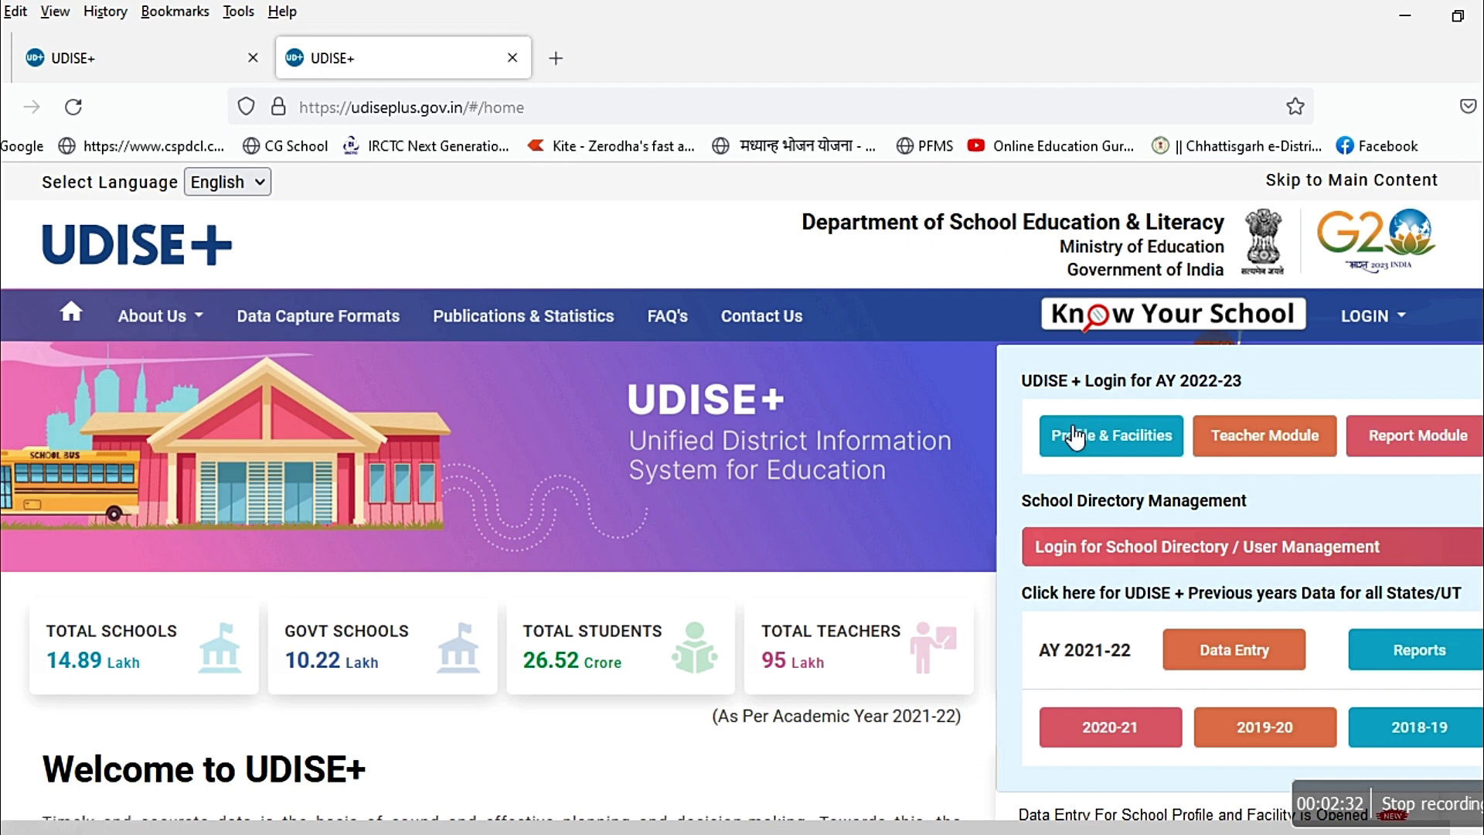
left_click(1118, 447)
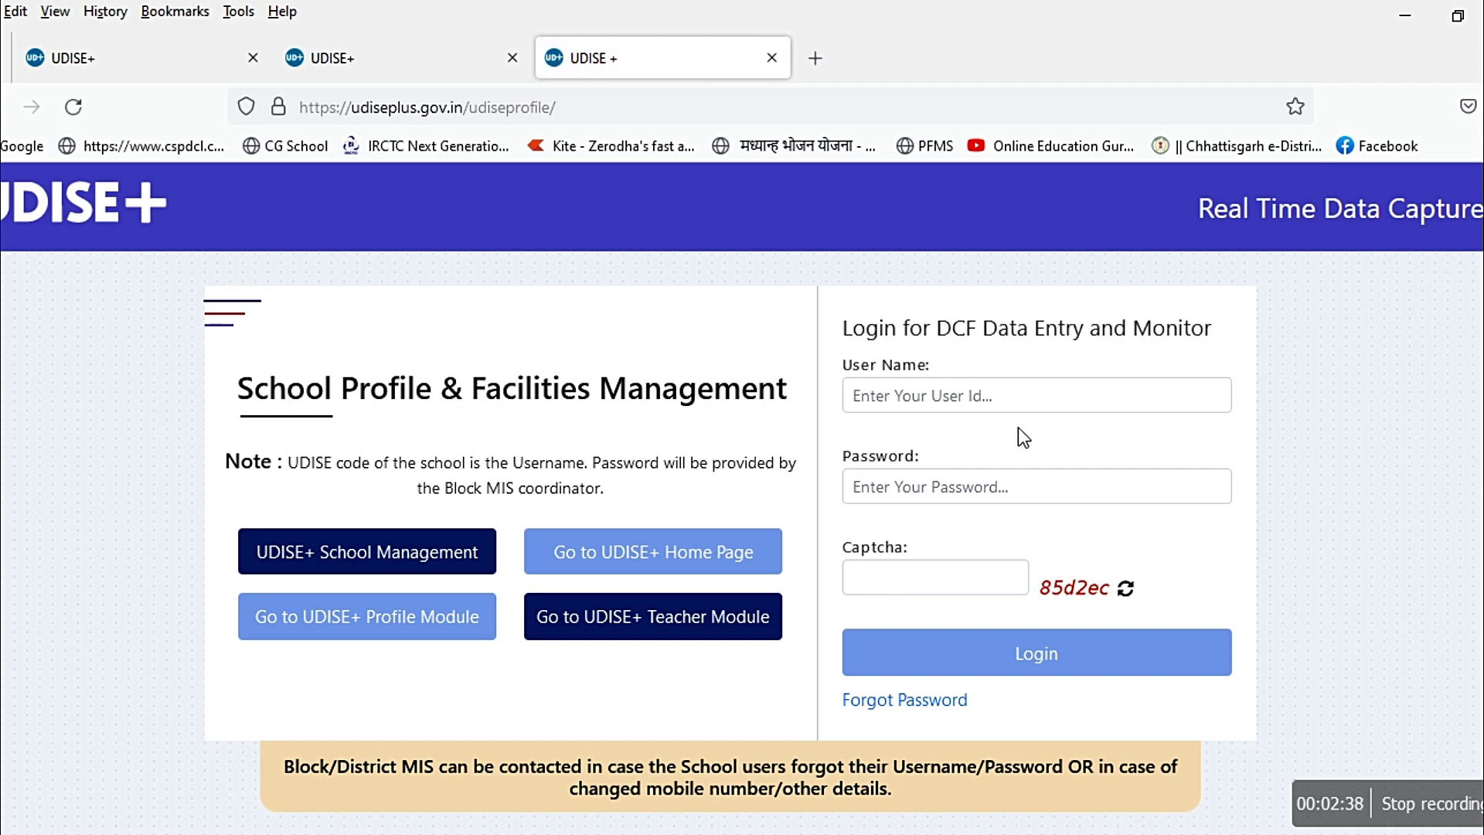
- Log in for DCF data entry with the school's saved user name and password, entering the displayed captcha code
left_click(878, 398)
left_click(898, 425)
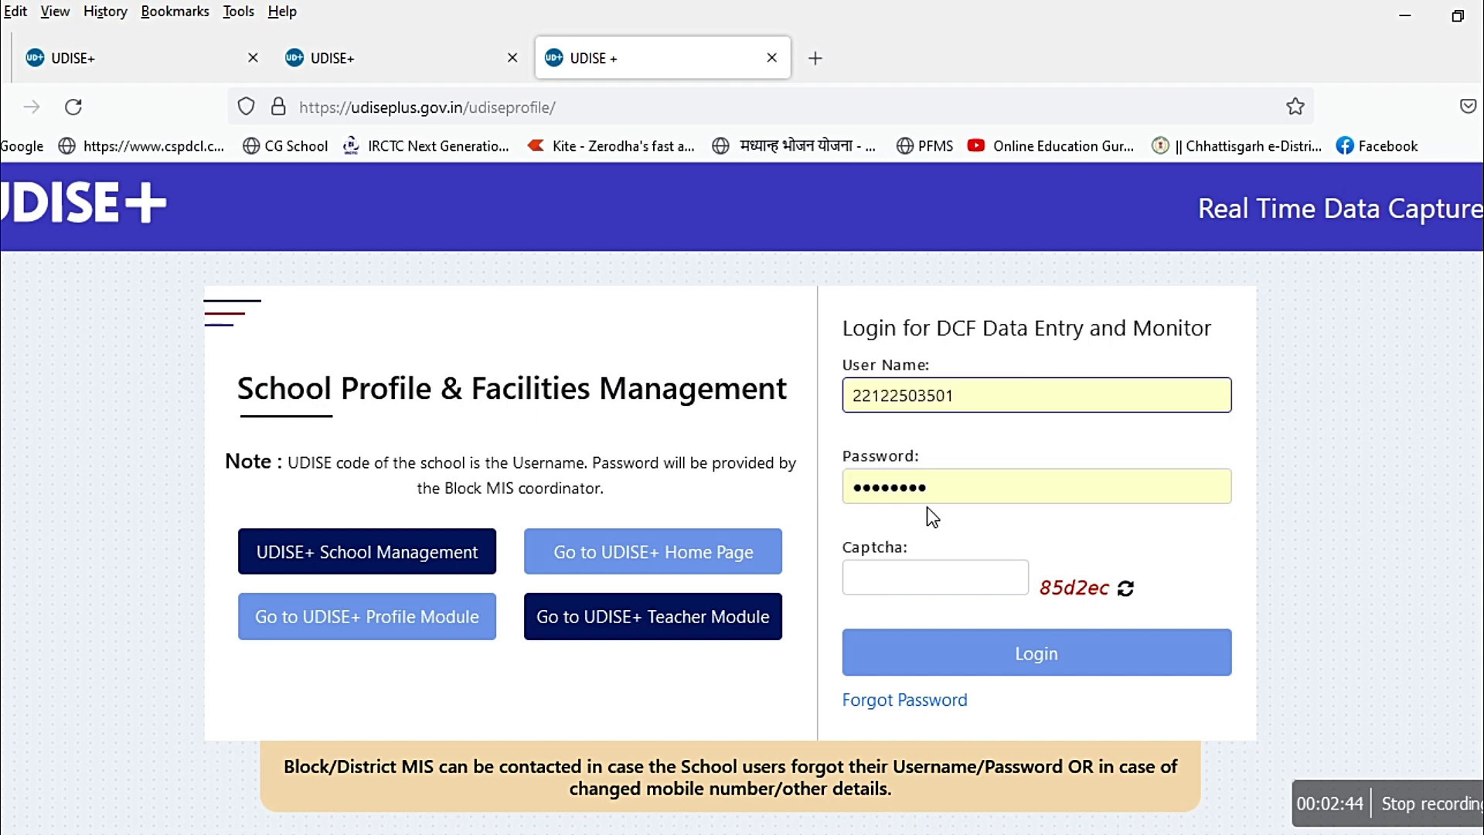
left_click(919, 588)
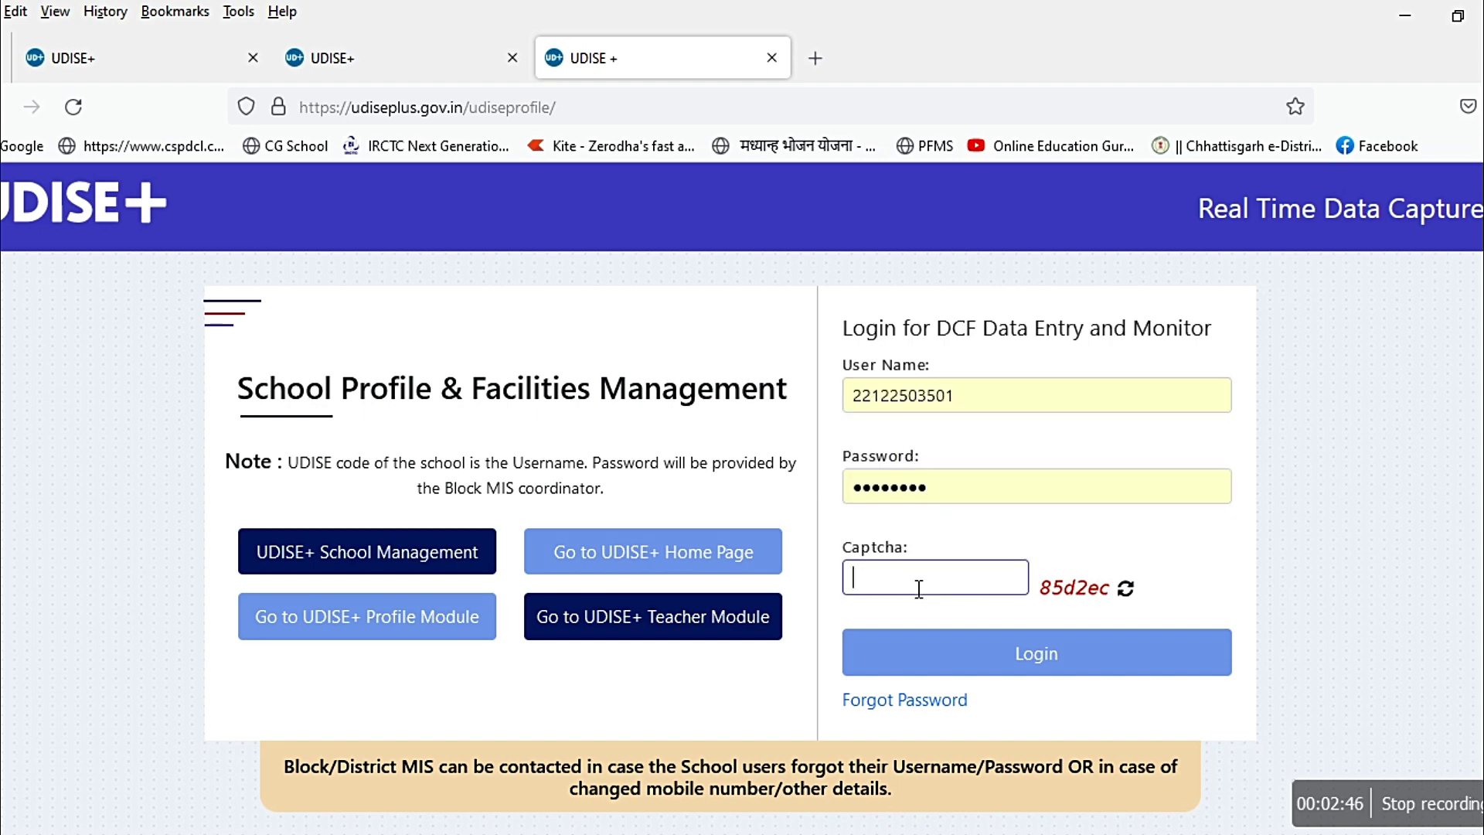
type("85d2ec")
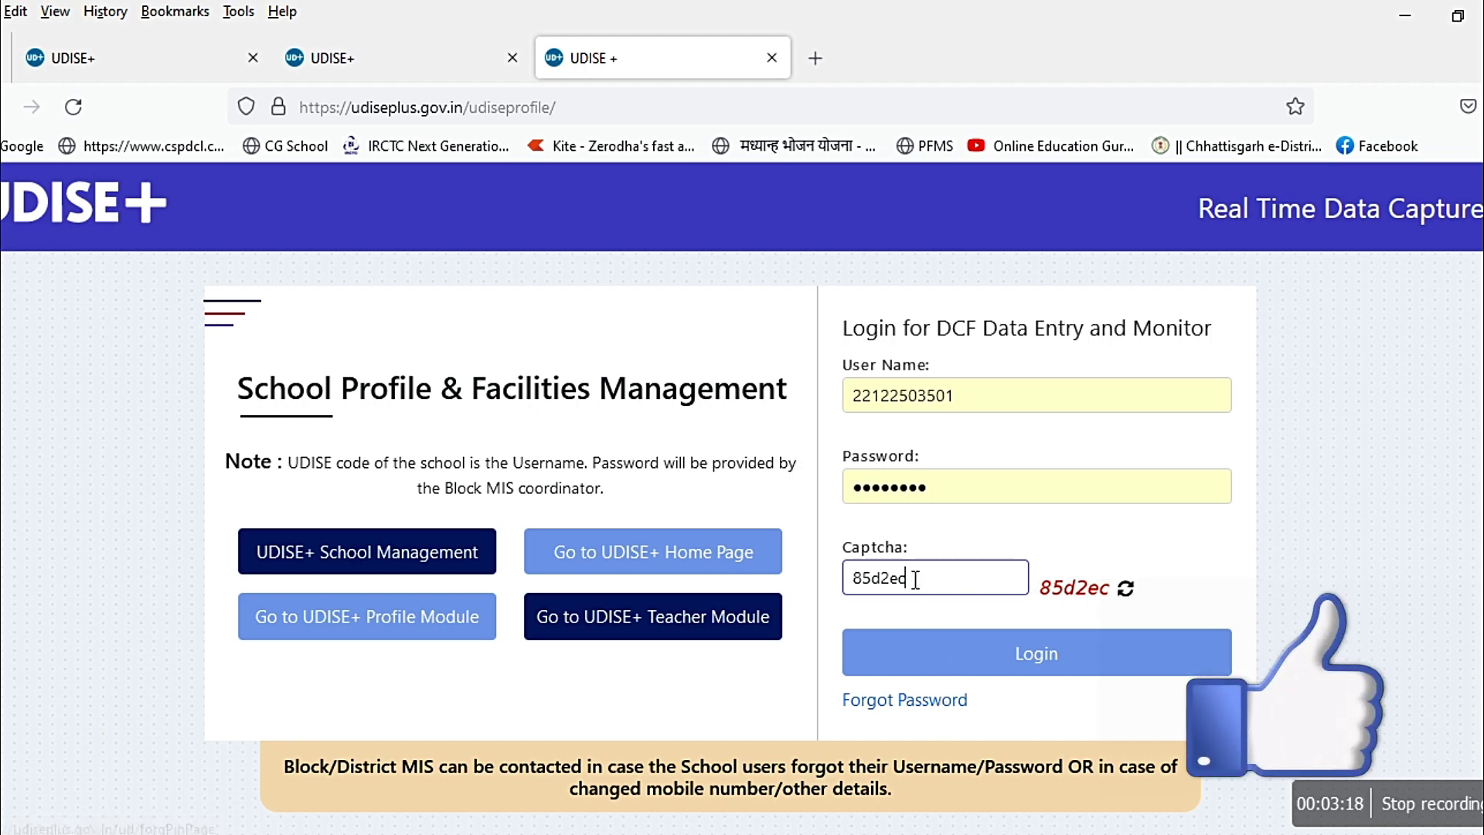
left_click(1048, 656)
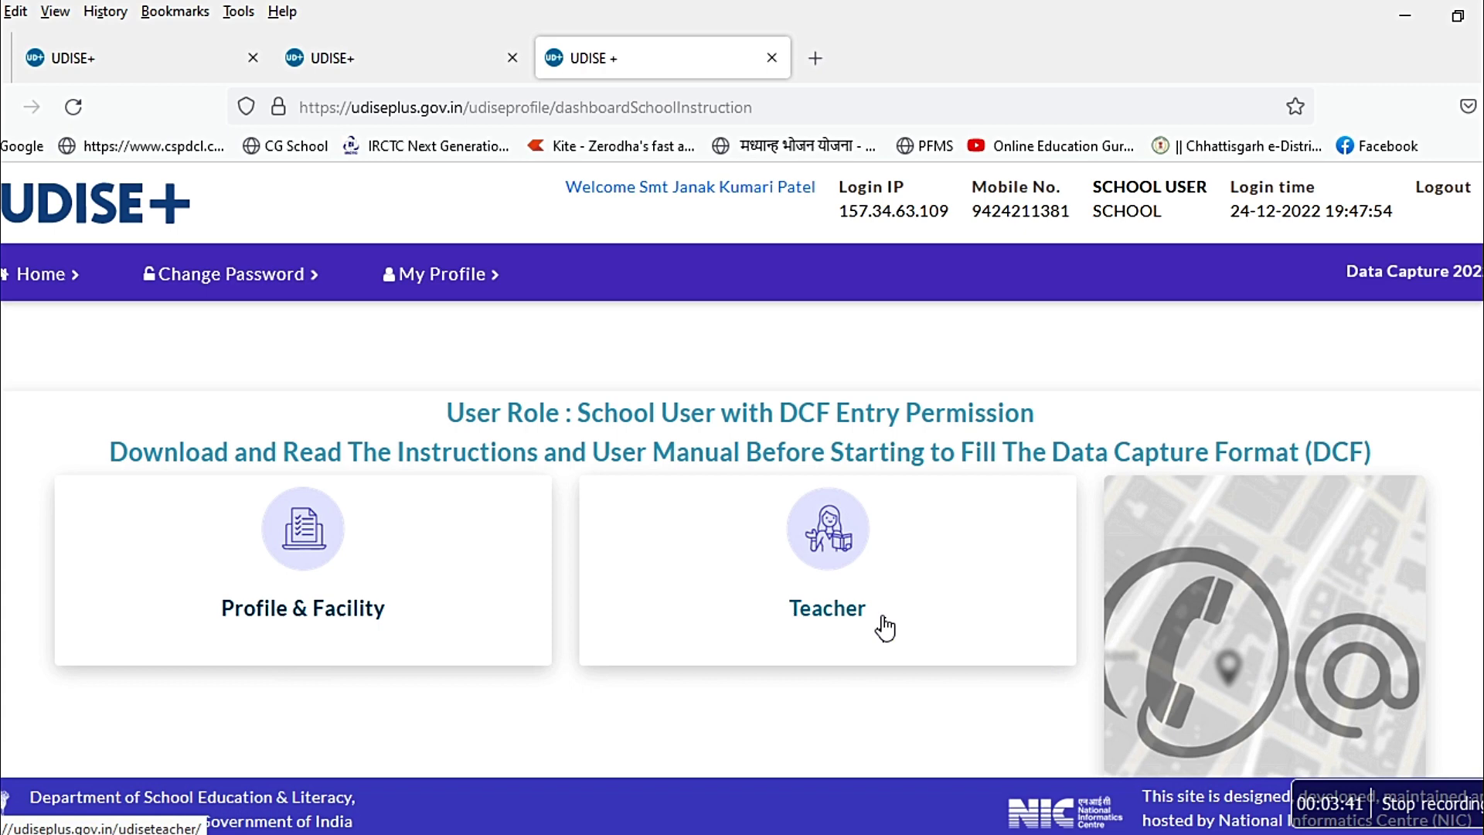
- Open the school's Profile & Facility form list, dismissing the important notes, and set its language to Hindi
left_click(309, 618)
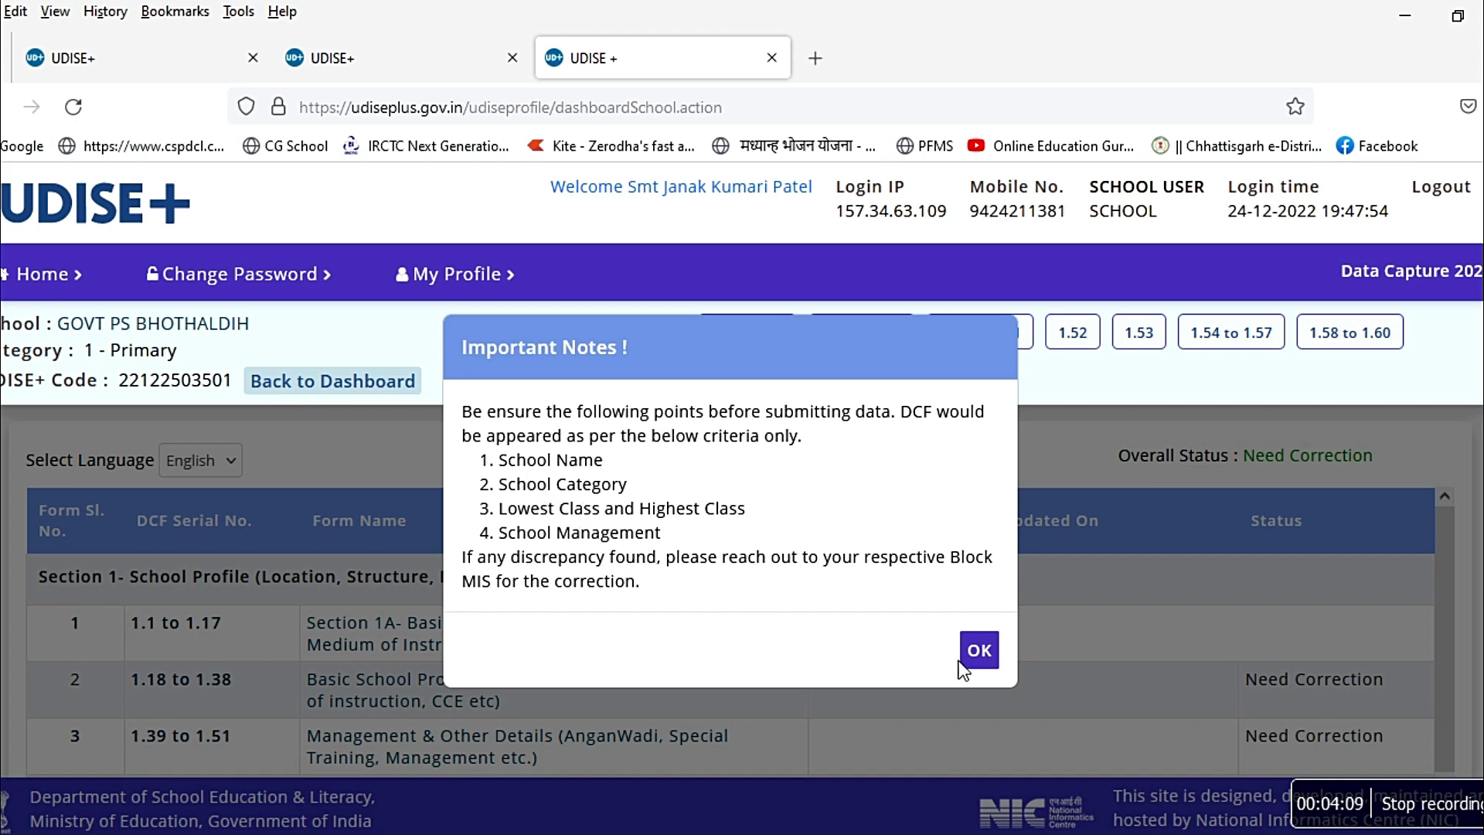
left_click(979, 650)
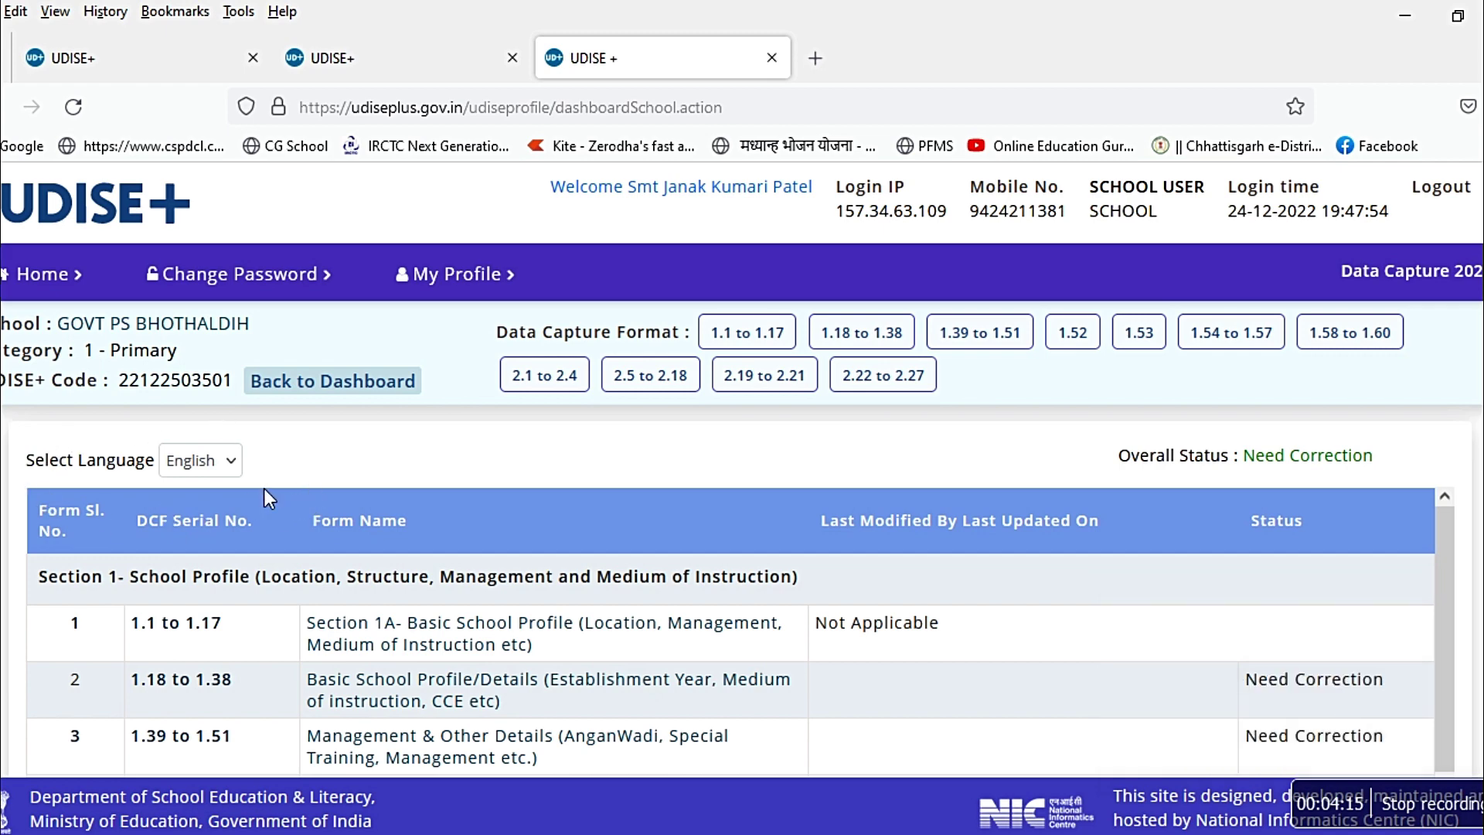
left_click(235, 460)
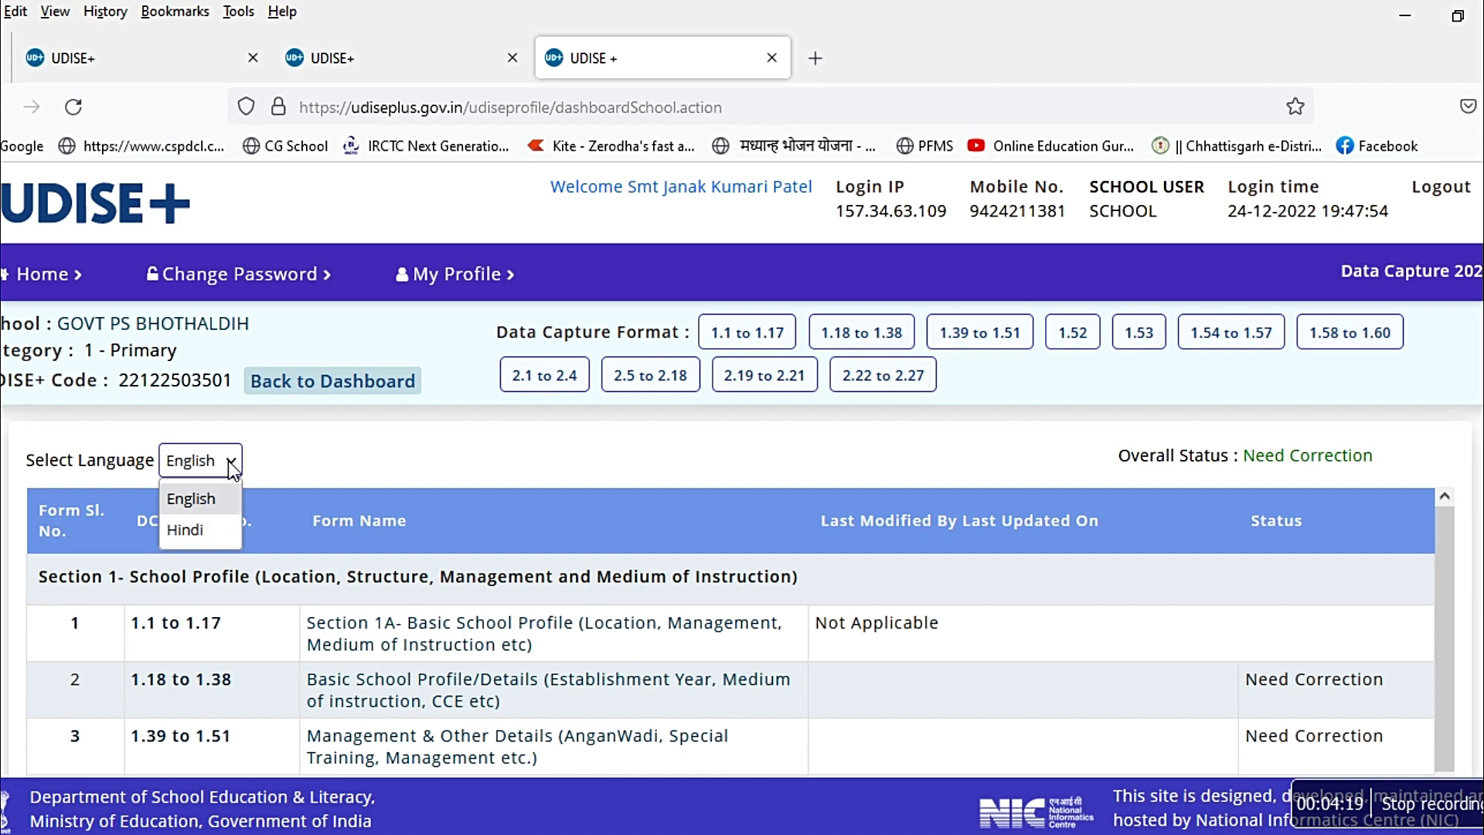
left_click(188, 531)
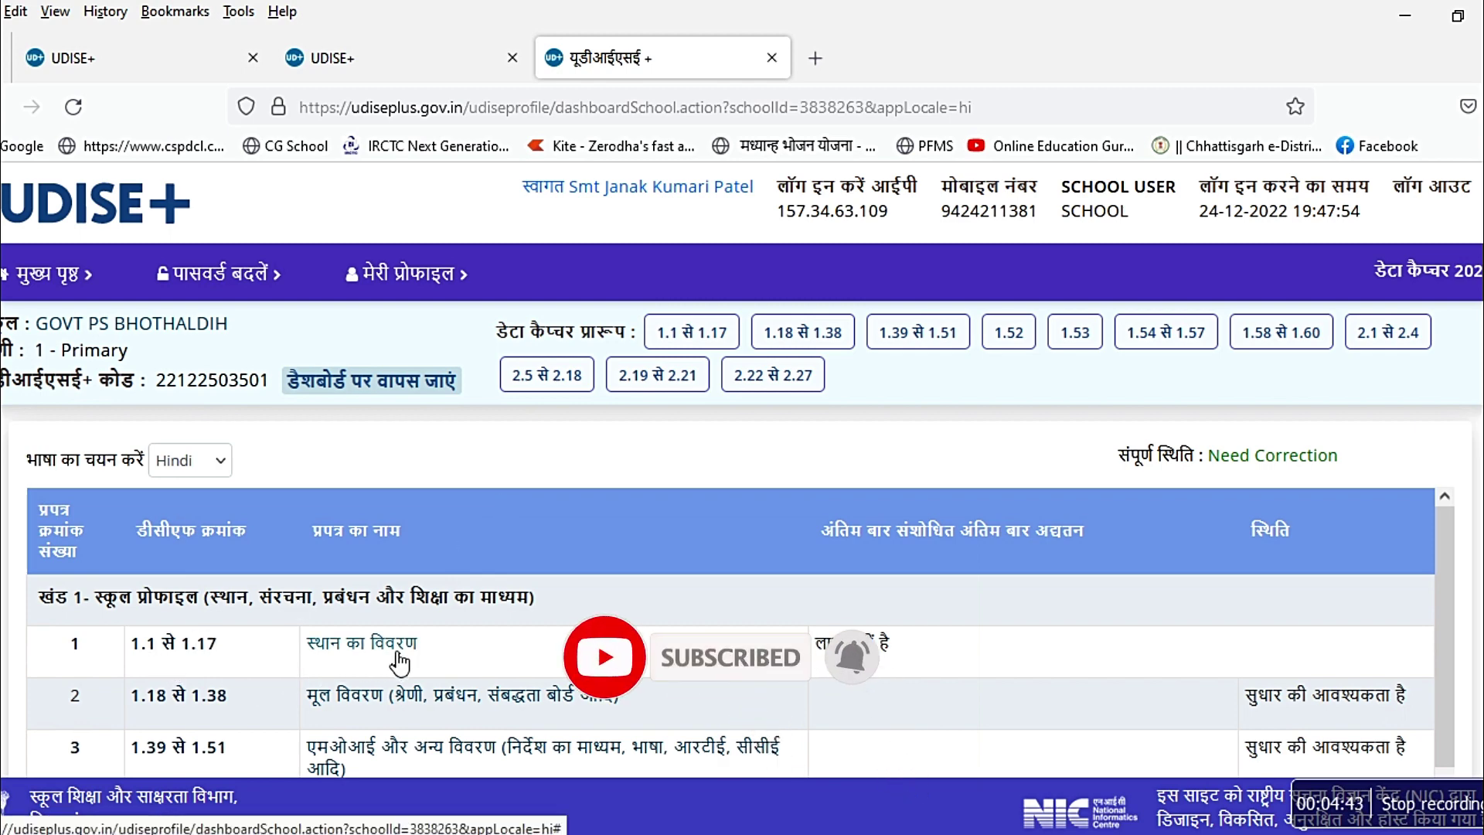
- Open the location details form 1.1 to 1.17, review its prefilled entries, and proceed to form 1.18 to 1.38
left_click(356, 645)
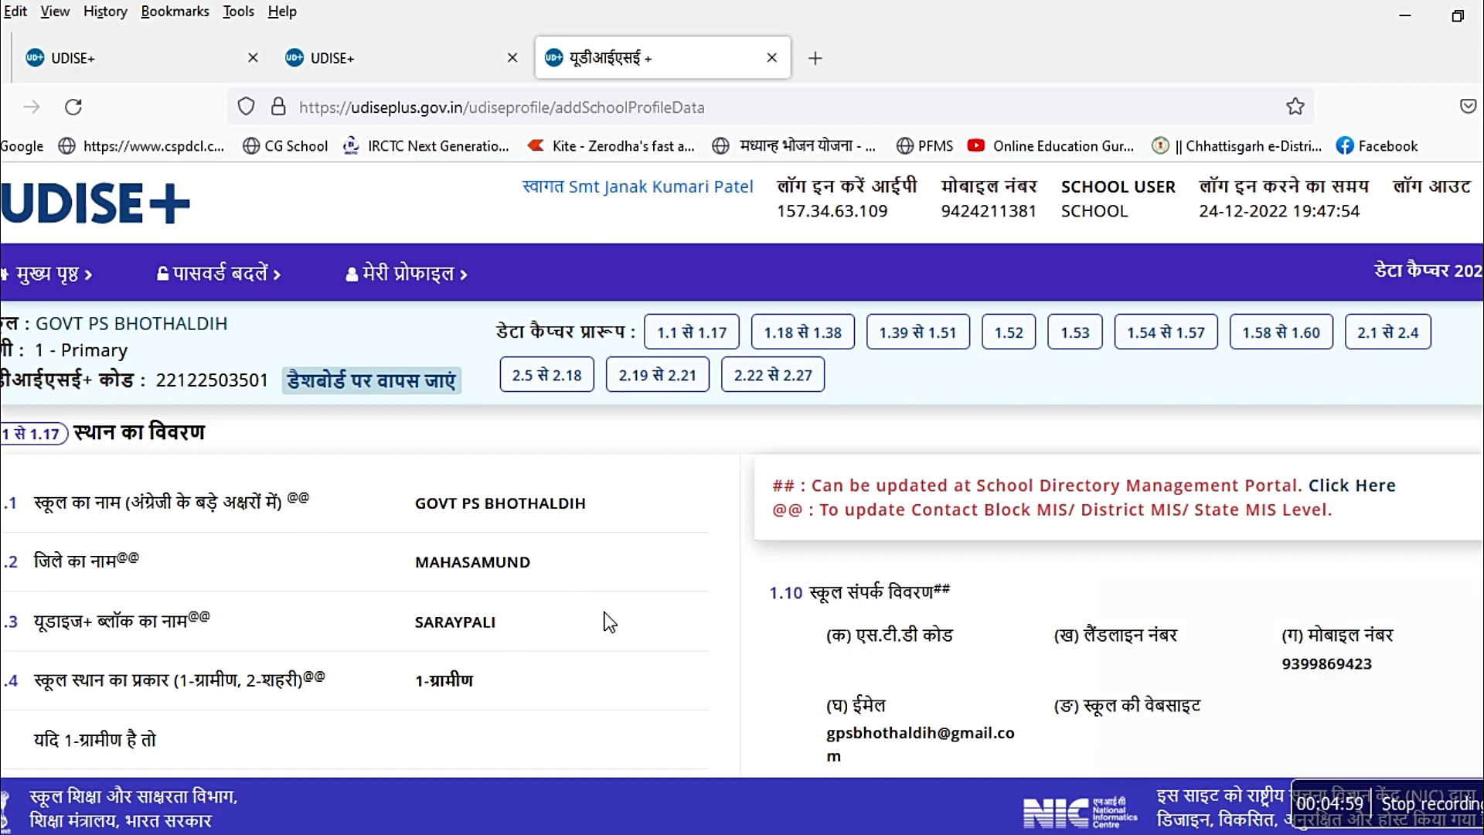
scroll(1041, 591, "down", 3)
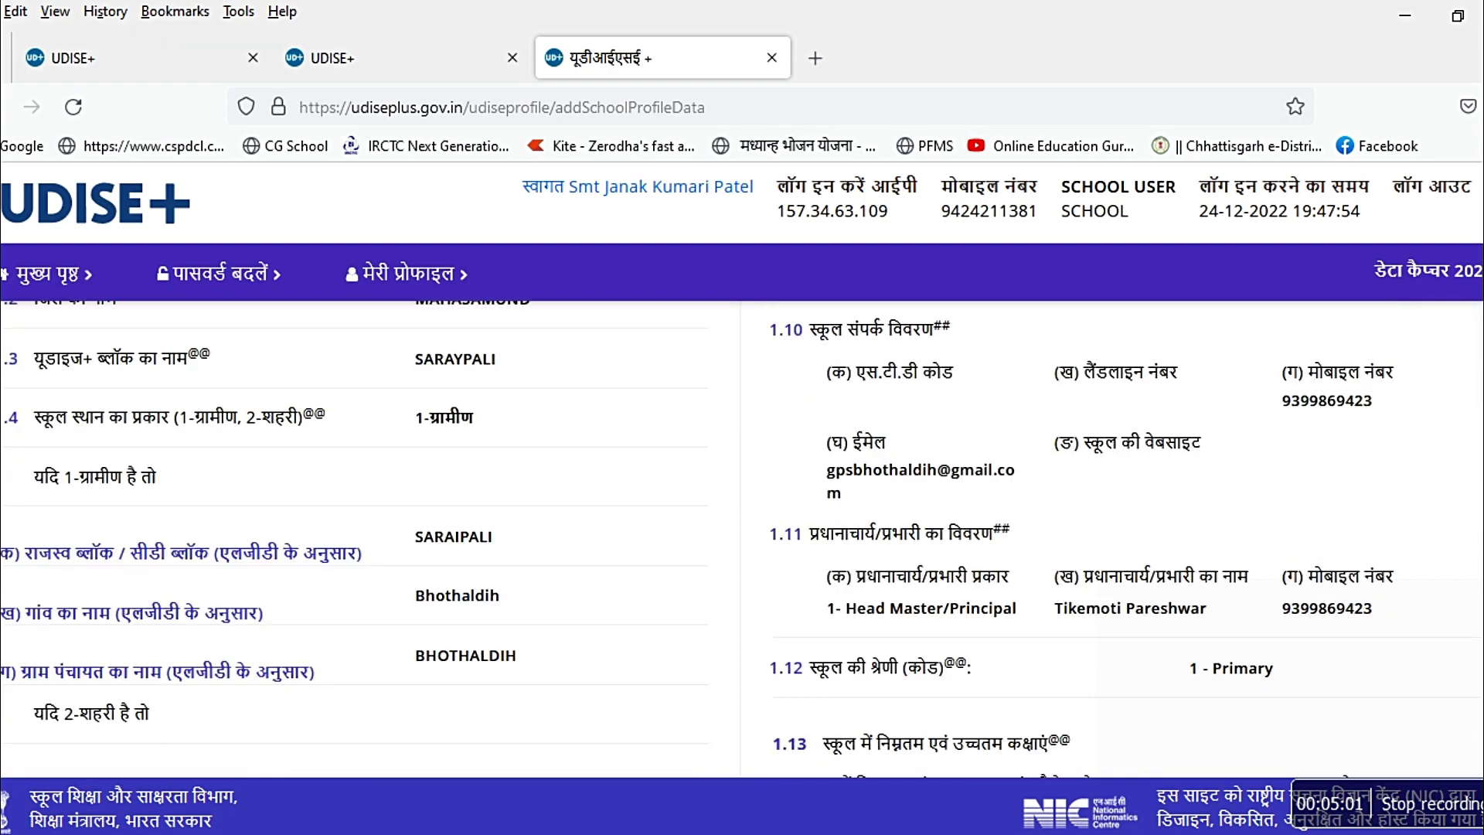
scroll(1041, 592, "down", 4)
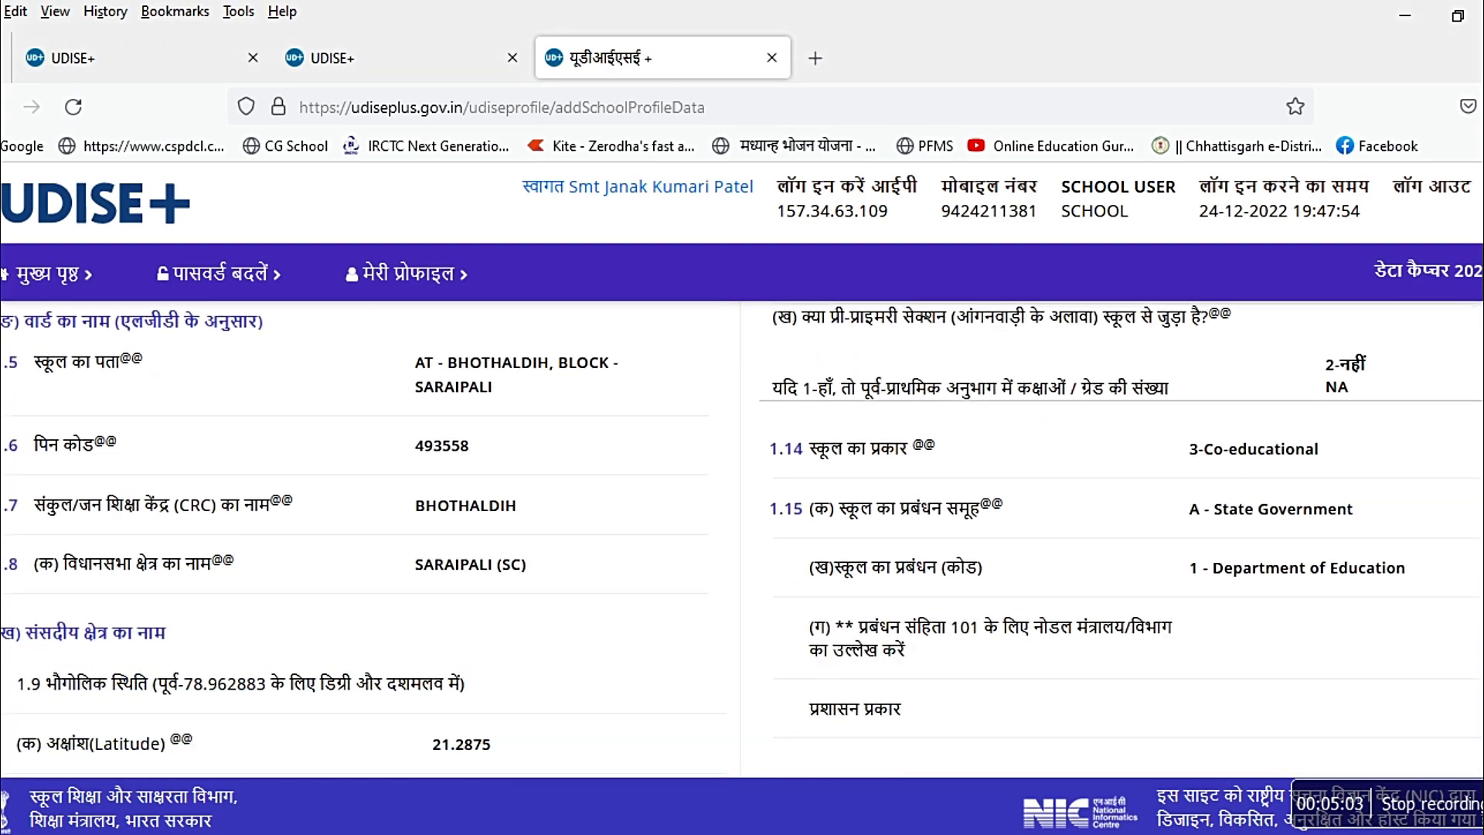
scroll(1041, 591, "down", 2)
scroll(1041, 591, "up", 3)
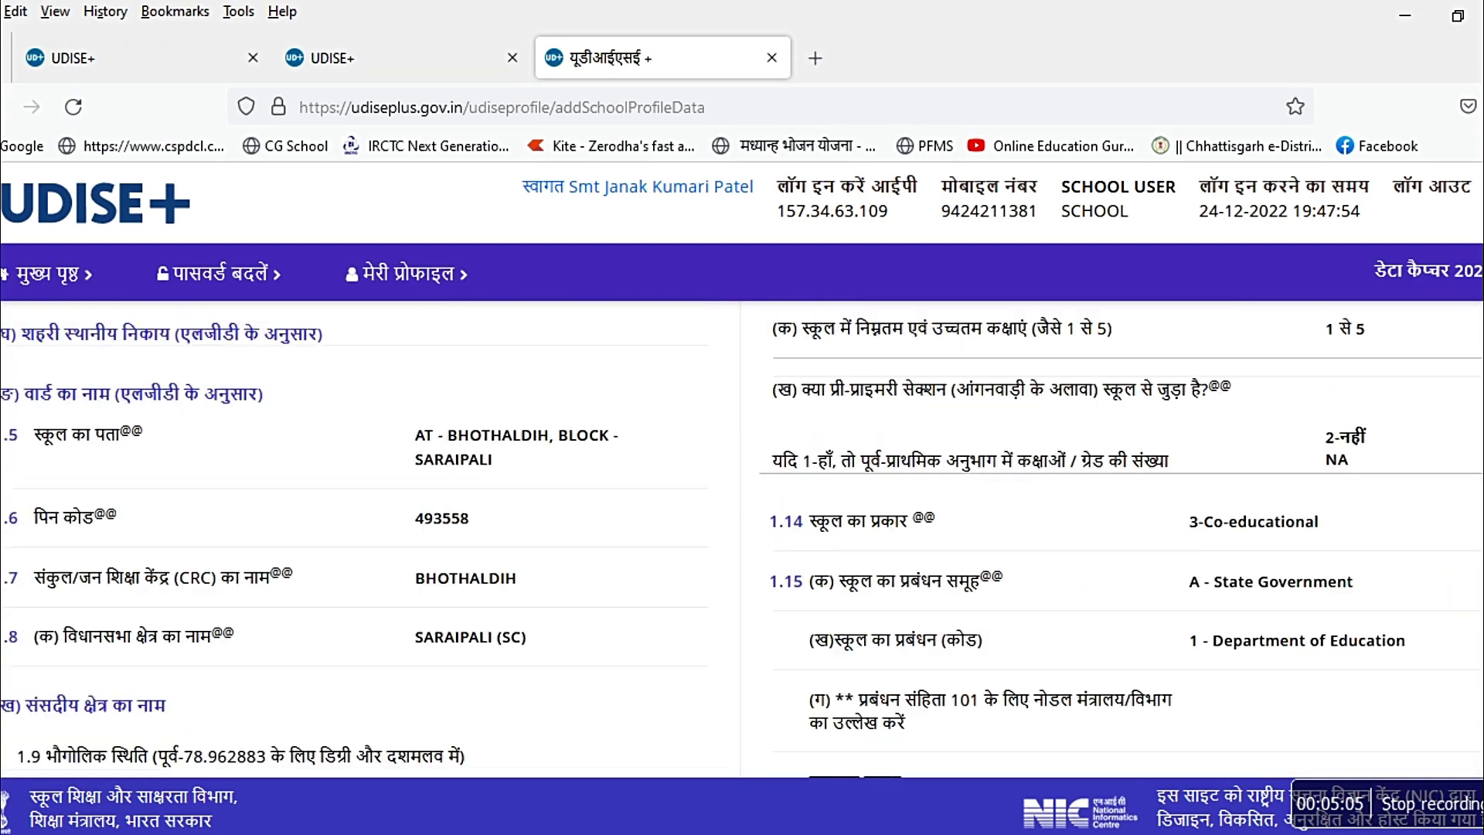
scroll(1041, 592, "up", 5)
scroll(1041, 591, "down", 4)
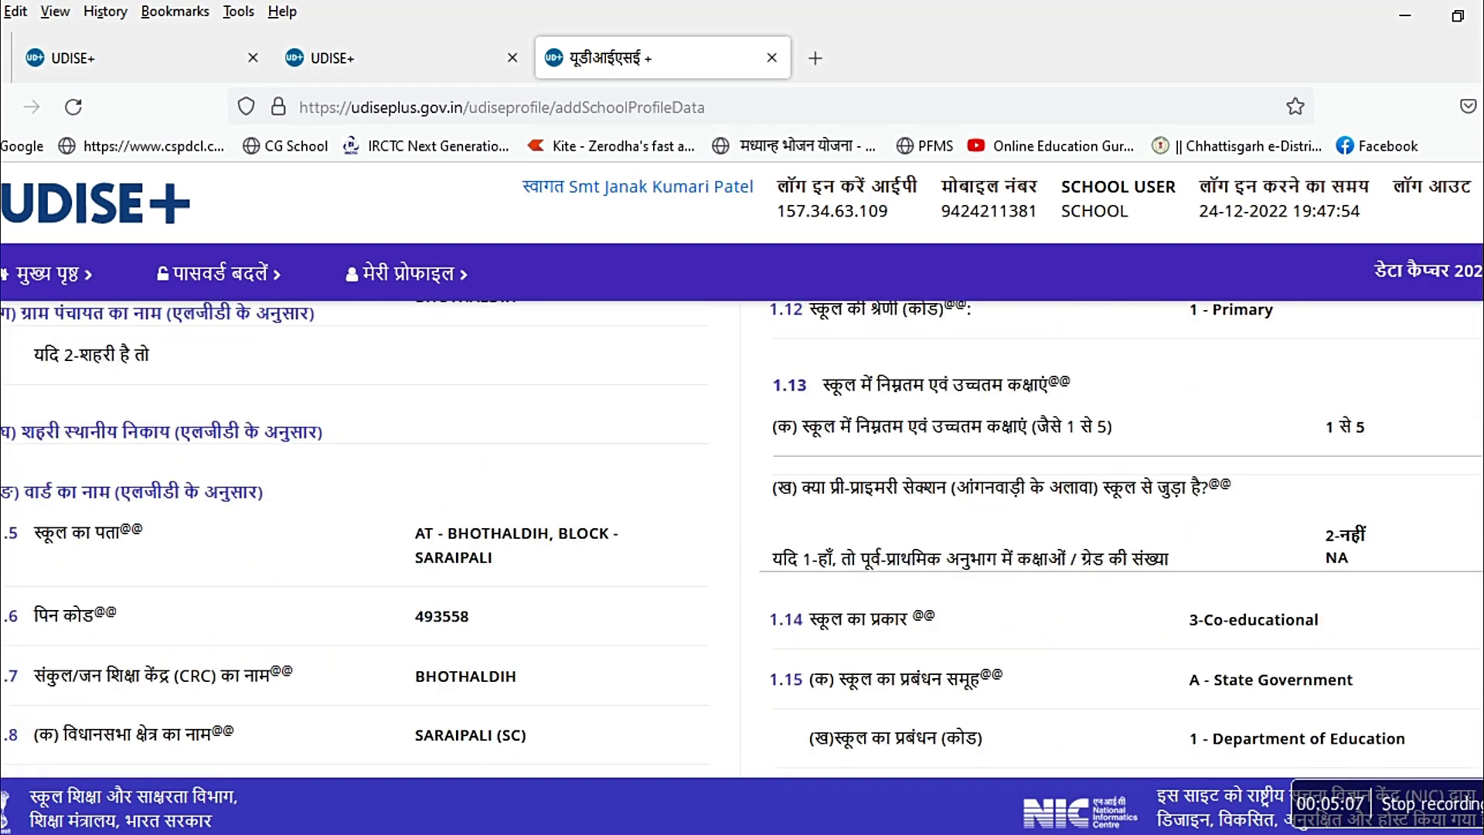
scroll(740, 525, "down", 4)
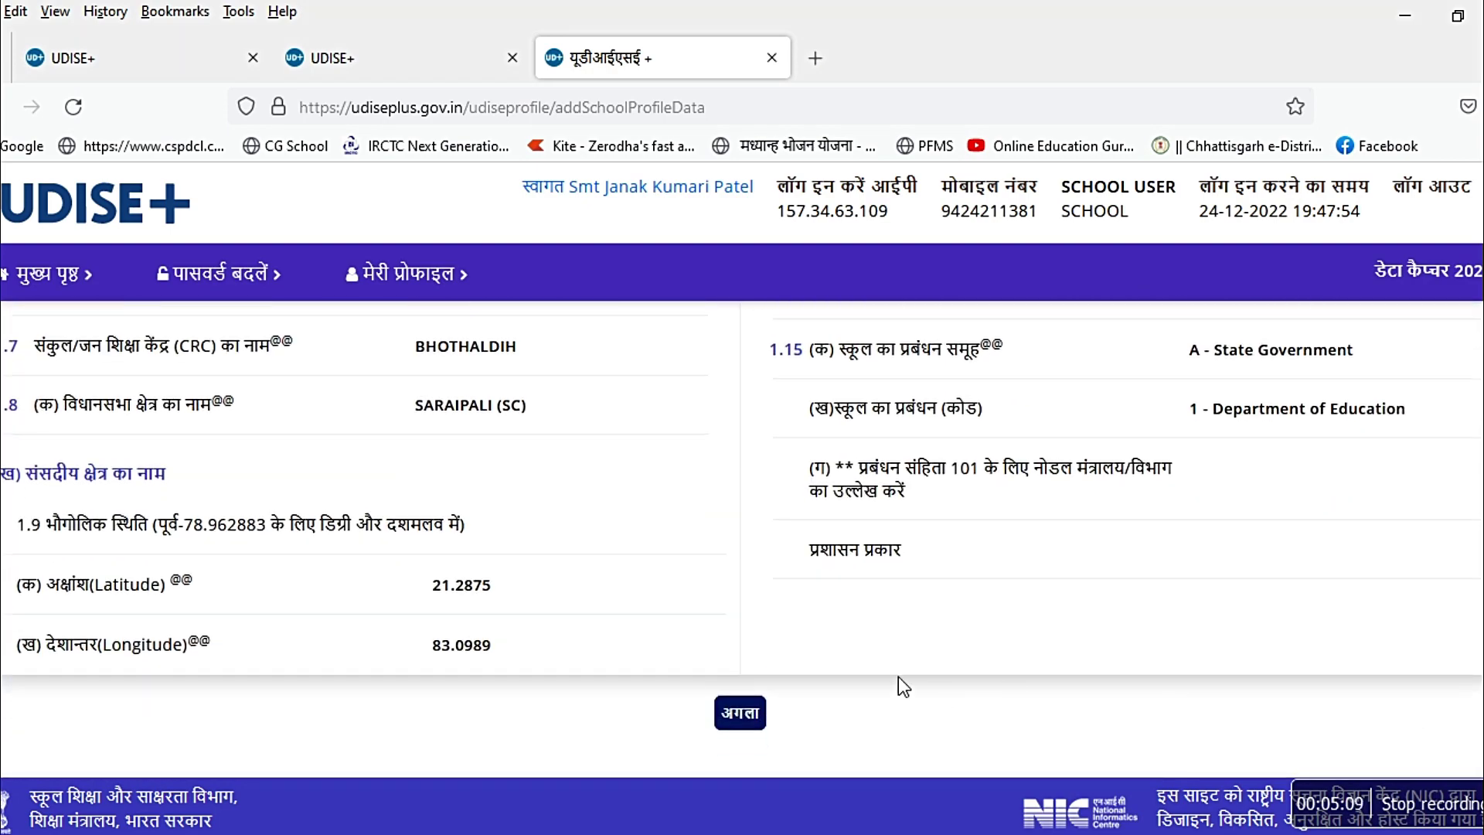
left_click(743, 714)
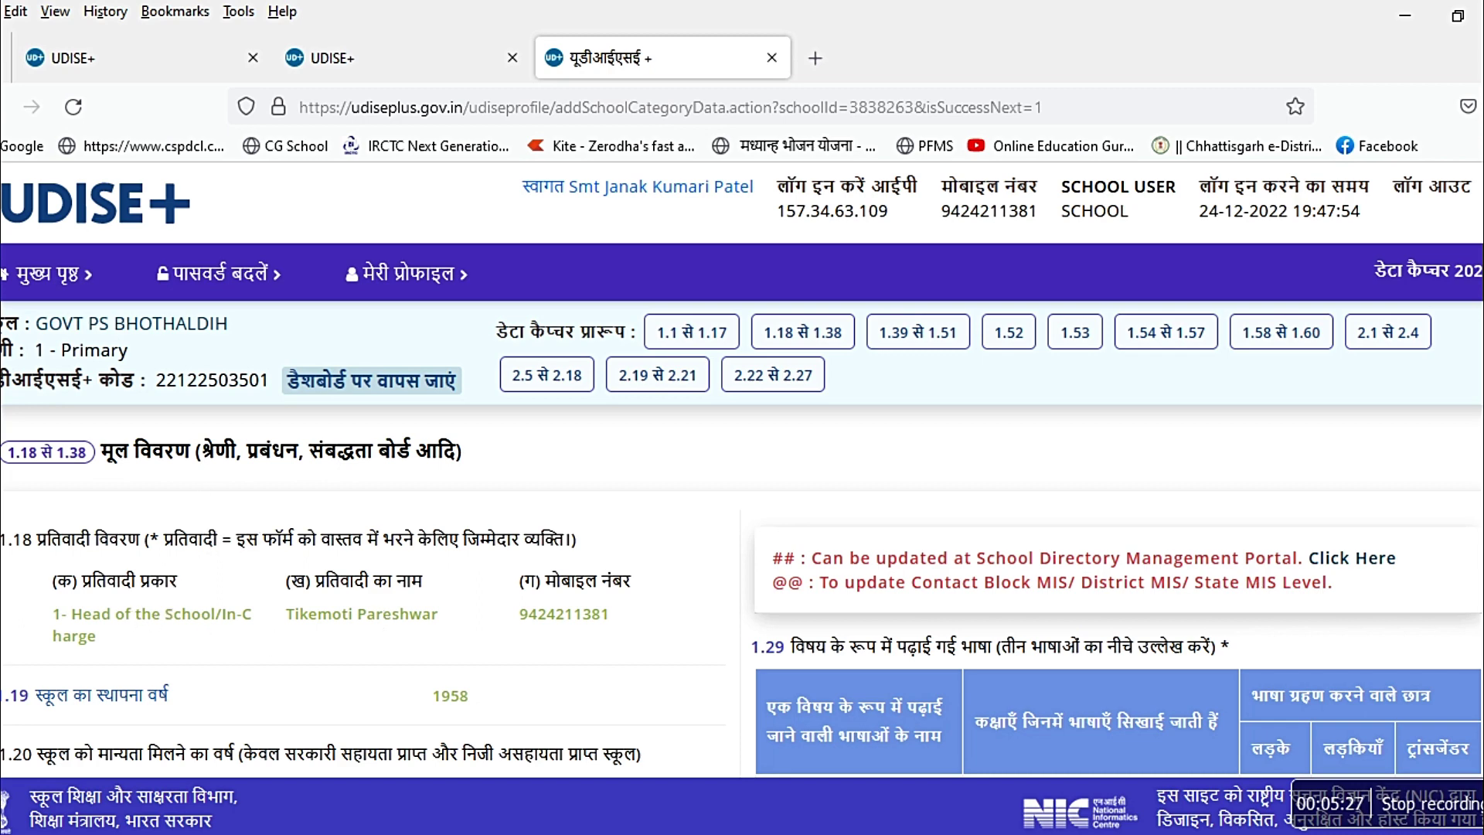
- Examine the basic details in form 1.18 to 1.38, from the respondent details through the CCE questions in 1.36
scroll(742, 541, "down", 5)
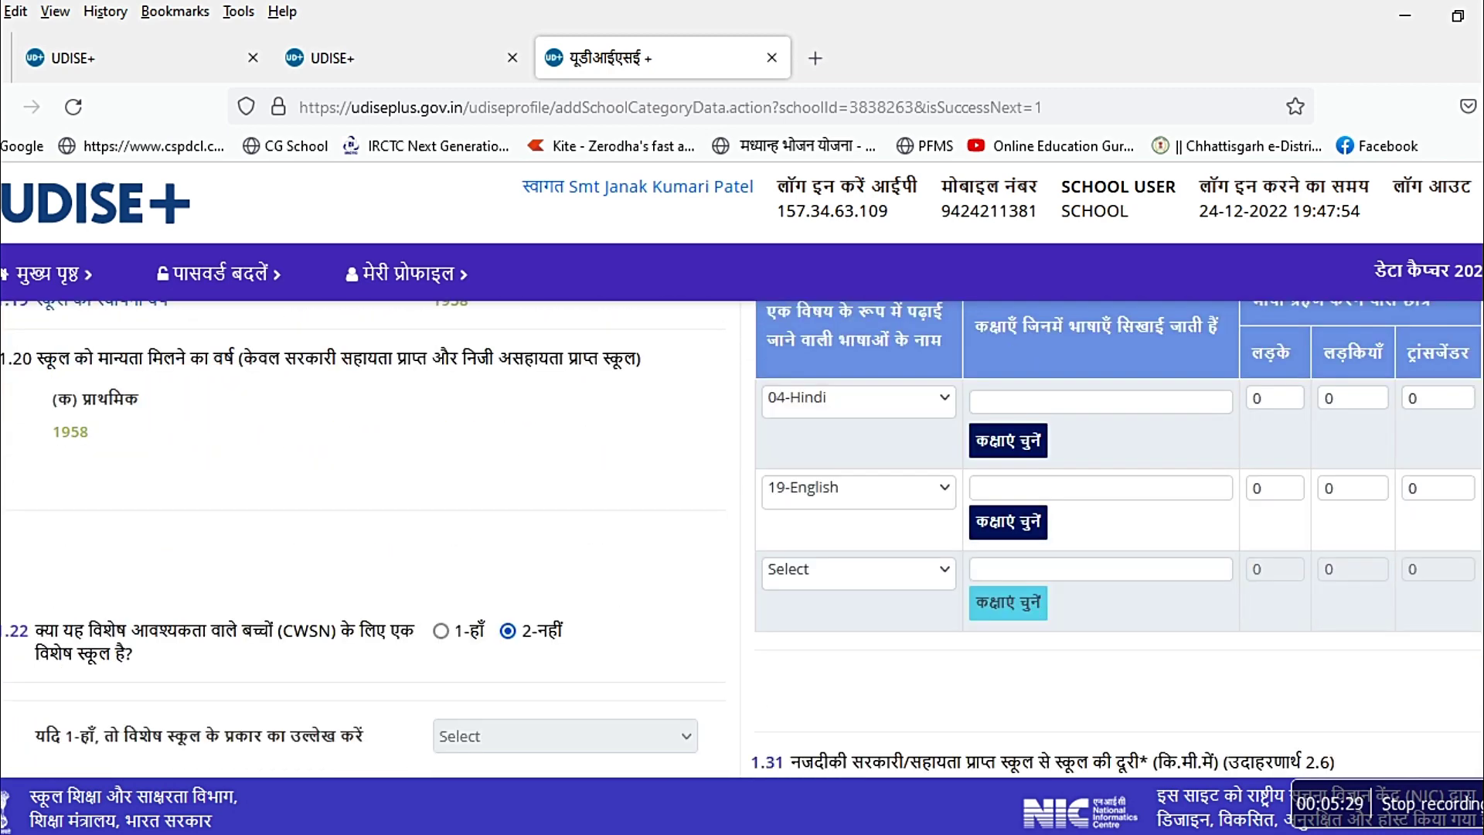
scroll(742, 541, "down", 2)
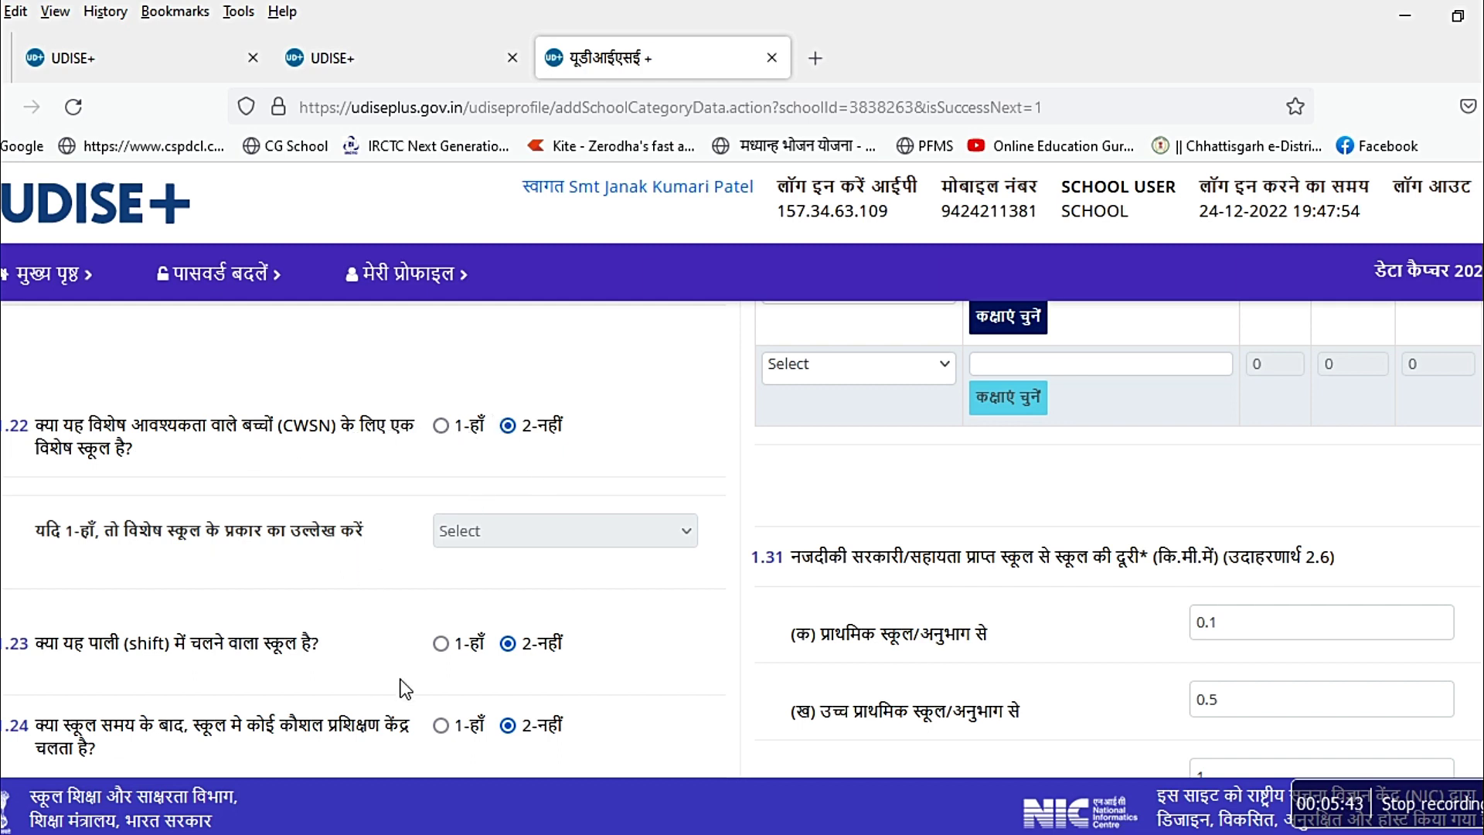
scroll(406, 688, "up", 1)
scroll(405, 688, "down", 3)
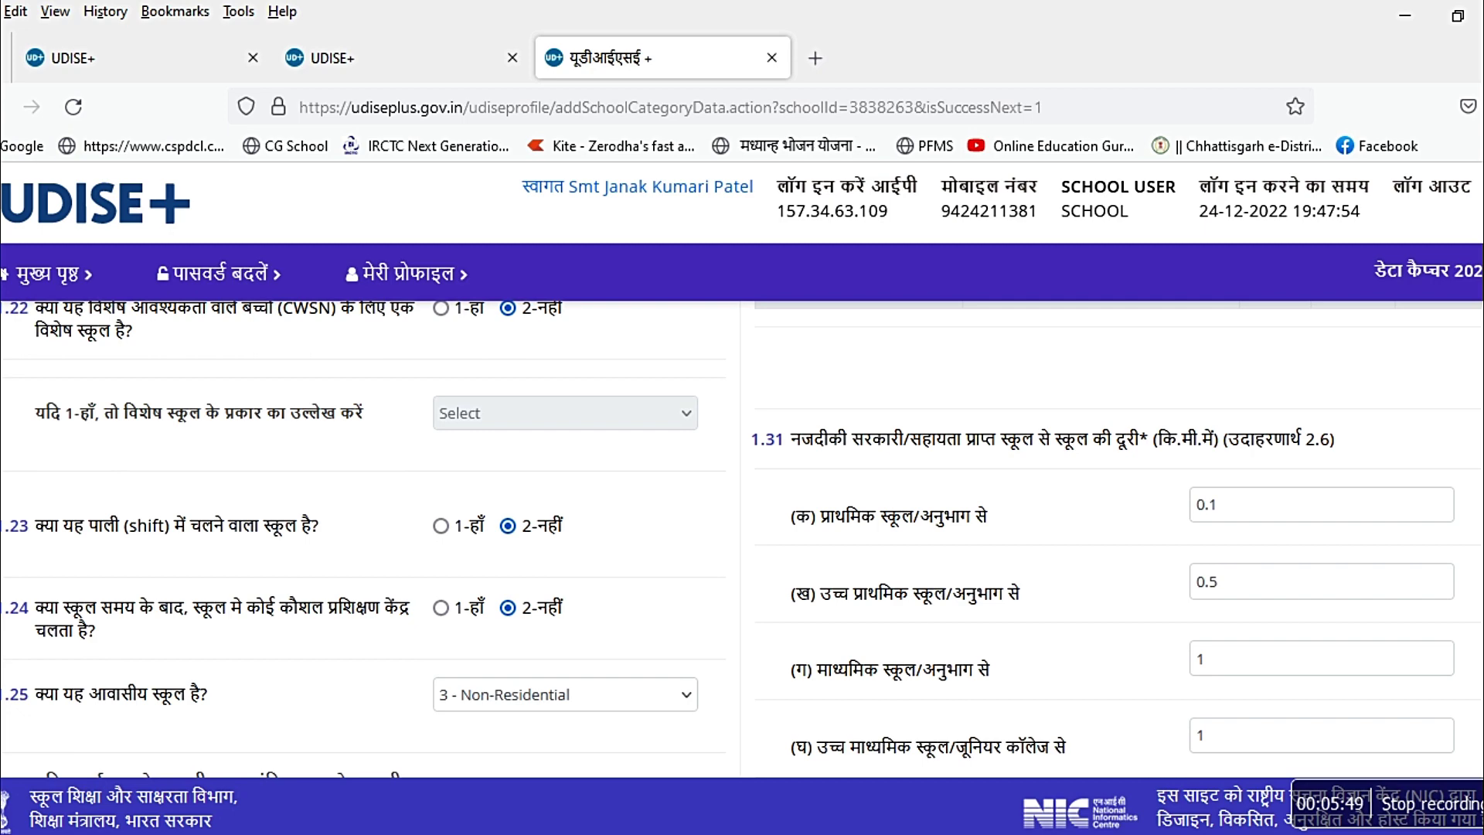
scroll(742, 555, "down", 3)
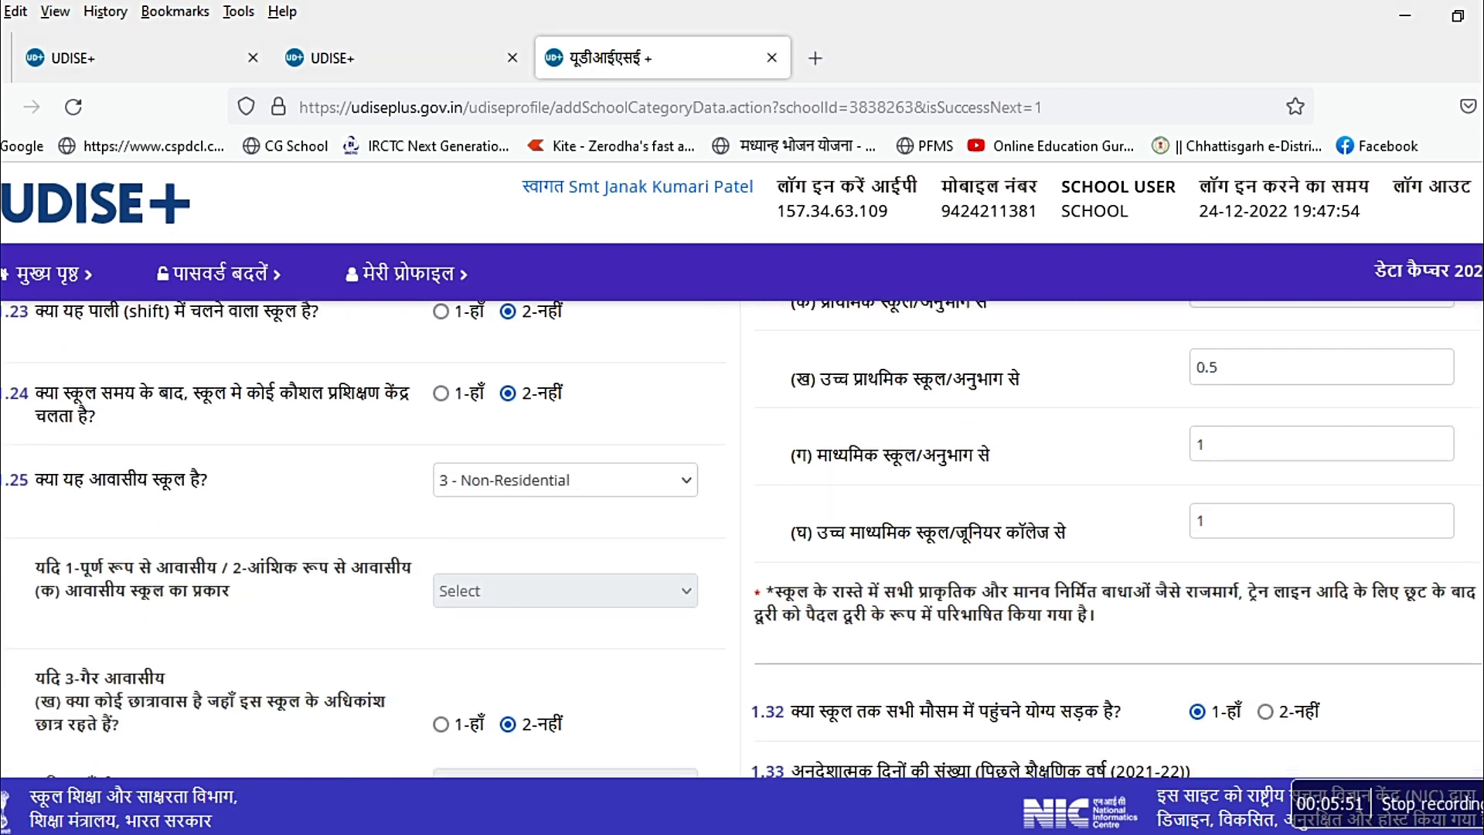
scroll(742, 541, "down", 1)
scroll(742, 541, "down", 5)
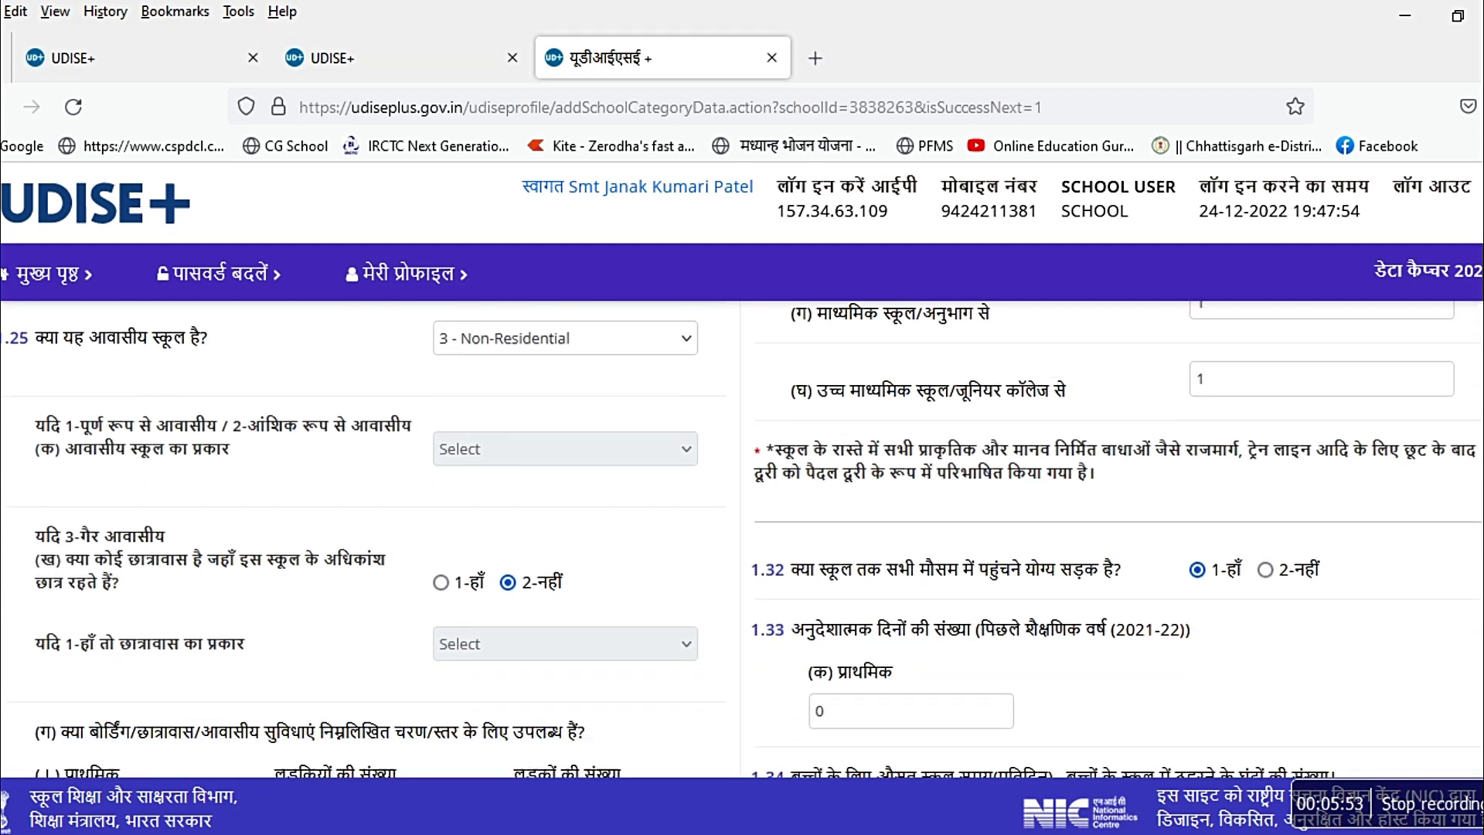
scroll(742, 541, "down", 1)
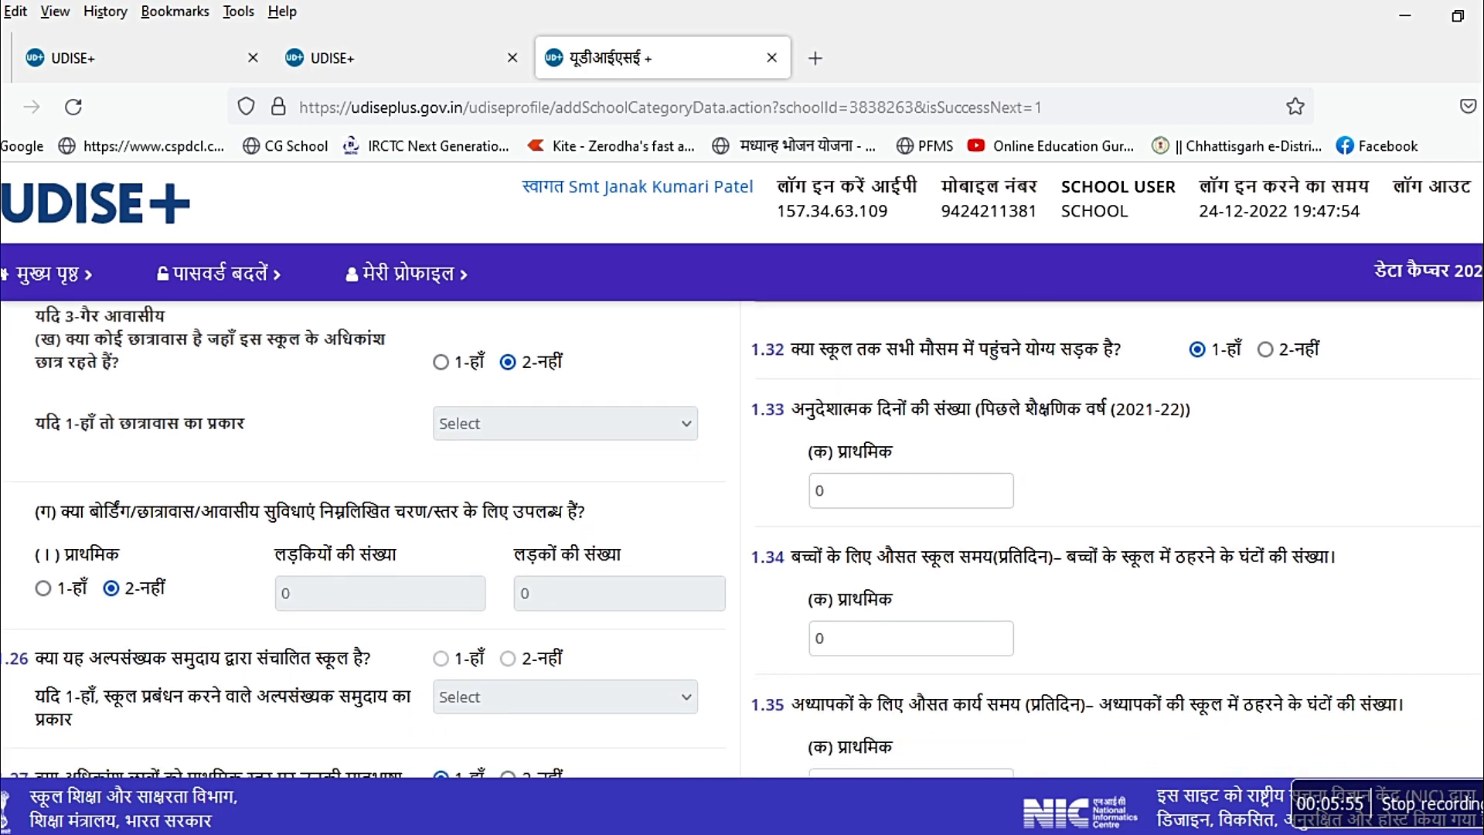
scroll(741, 541, "down", 3)
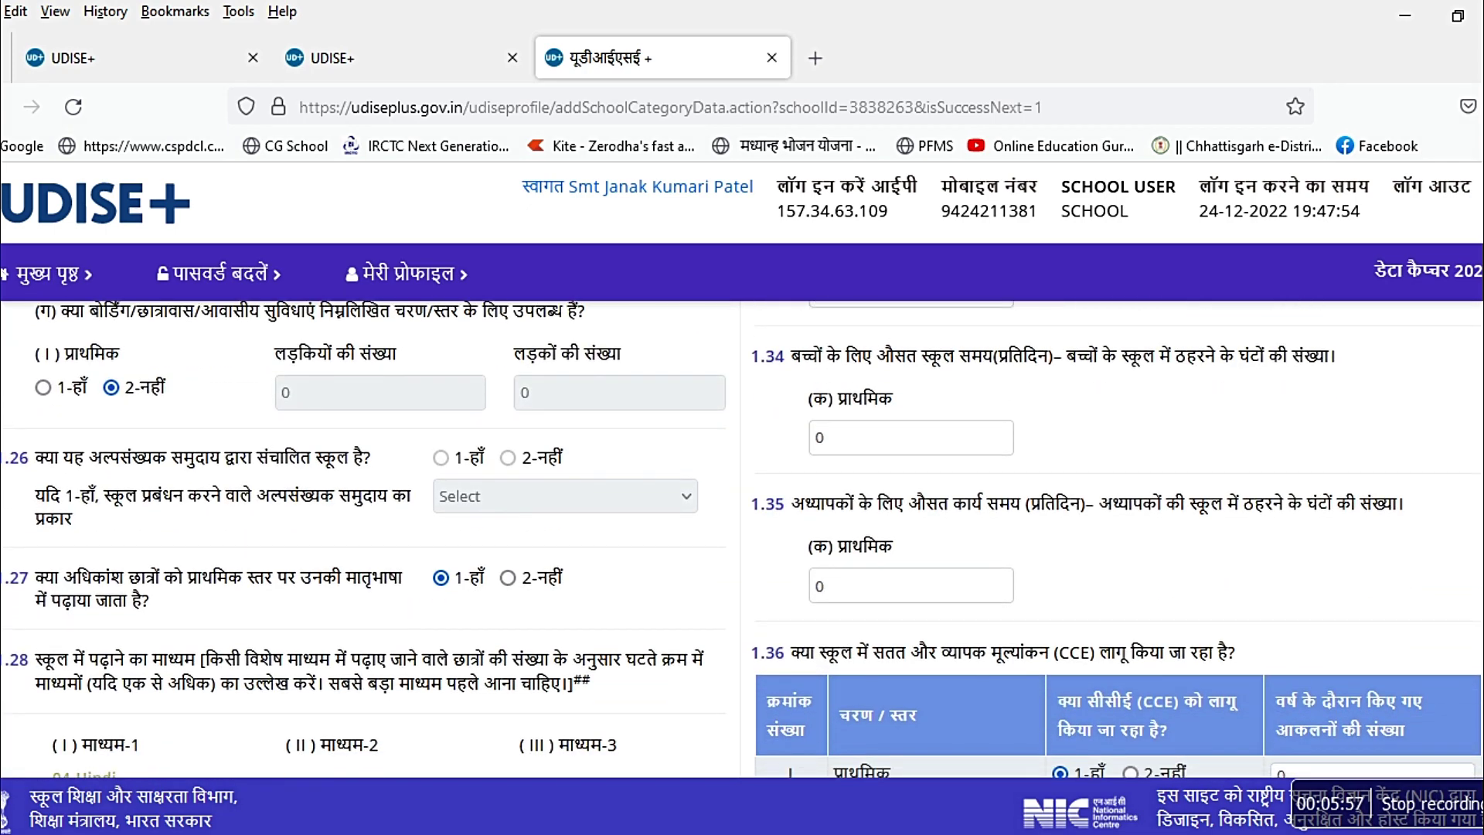
scroll(742, 541, "down", 2)
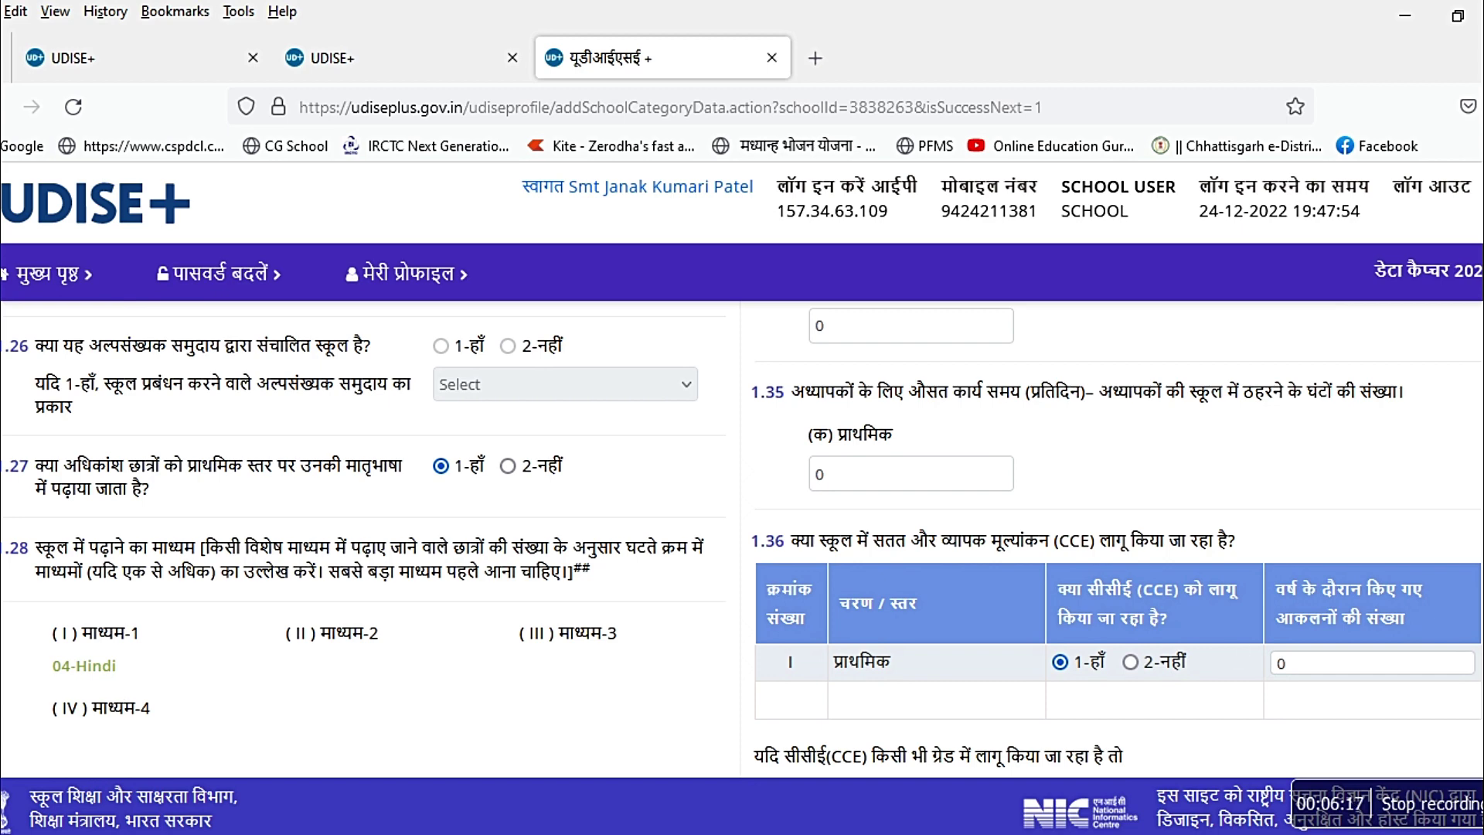
scroll(742, 541, "down", 3)
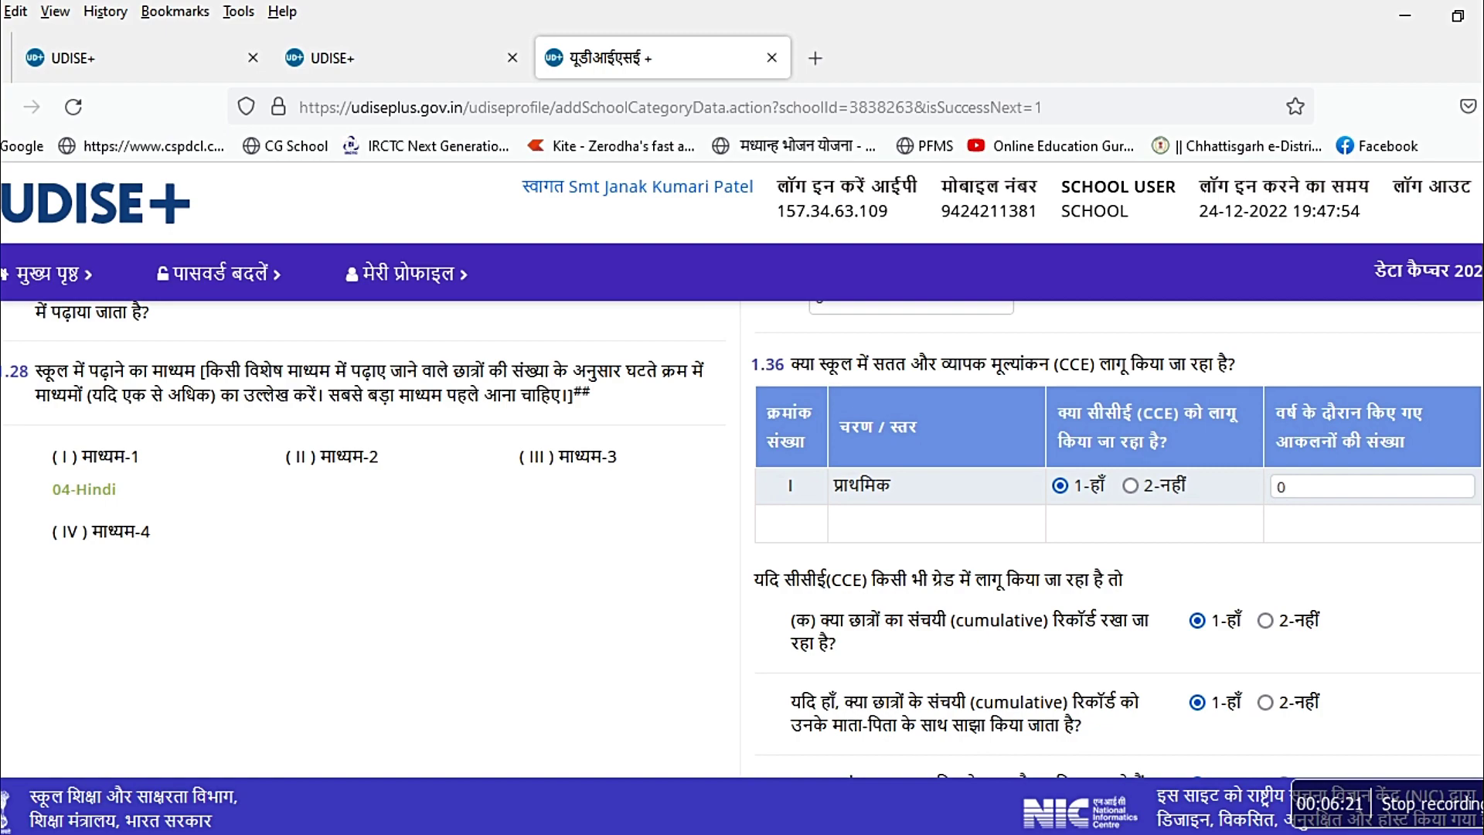
- Return to question 1.29 on languages taught as subjects and check the language selection in the third row
scroll(742, 541, "up", 10)
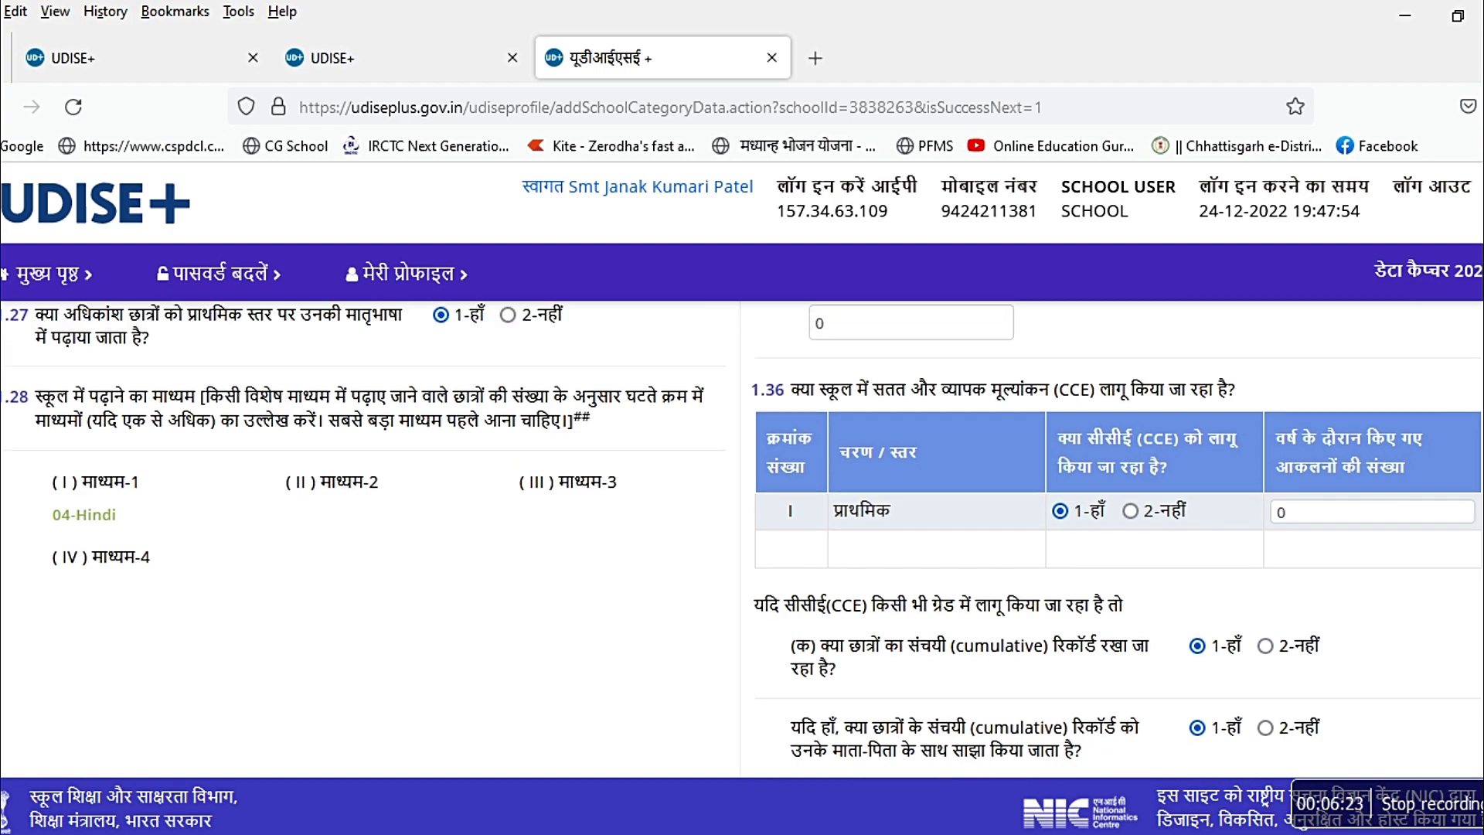
scroll(741, 541, "up", 8)
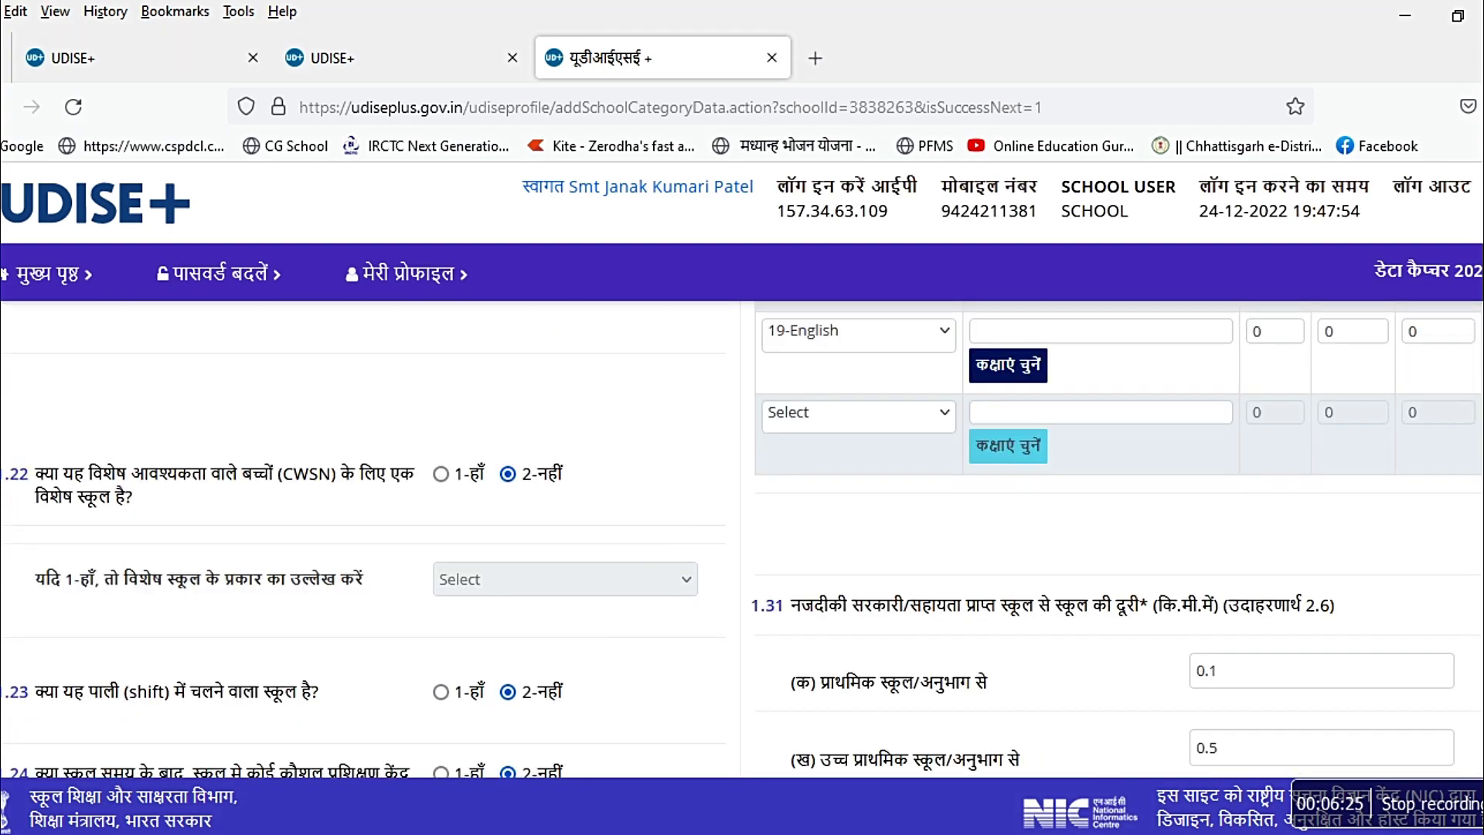
scroll(742, 541, "down", 3)
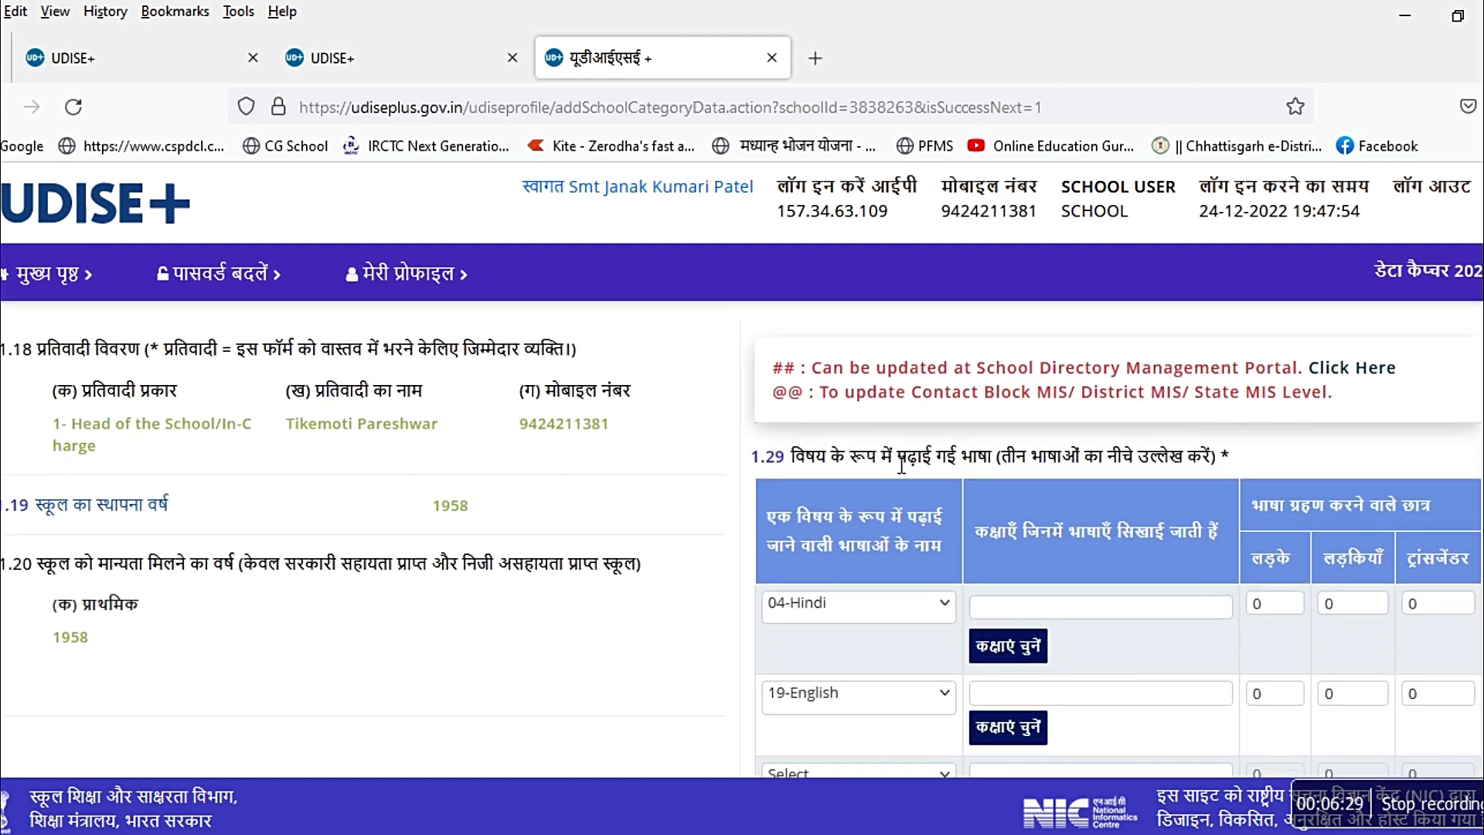
scroll(910, 554, "down", 2)
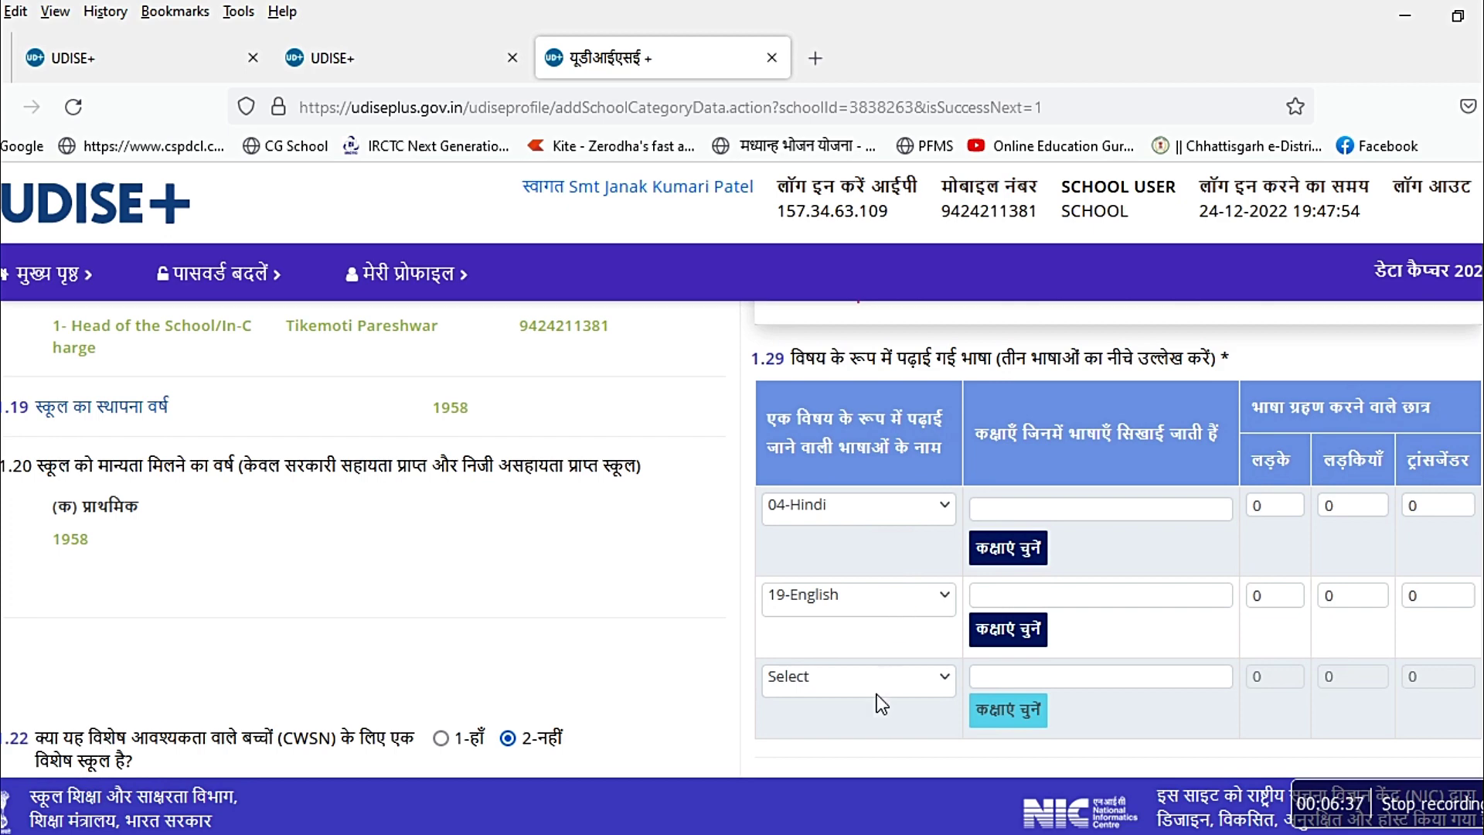
left_click(828, 683)
left_click(828, 683)
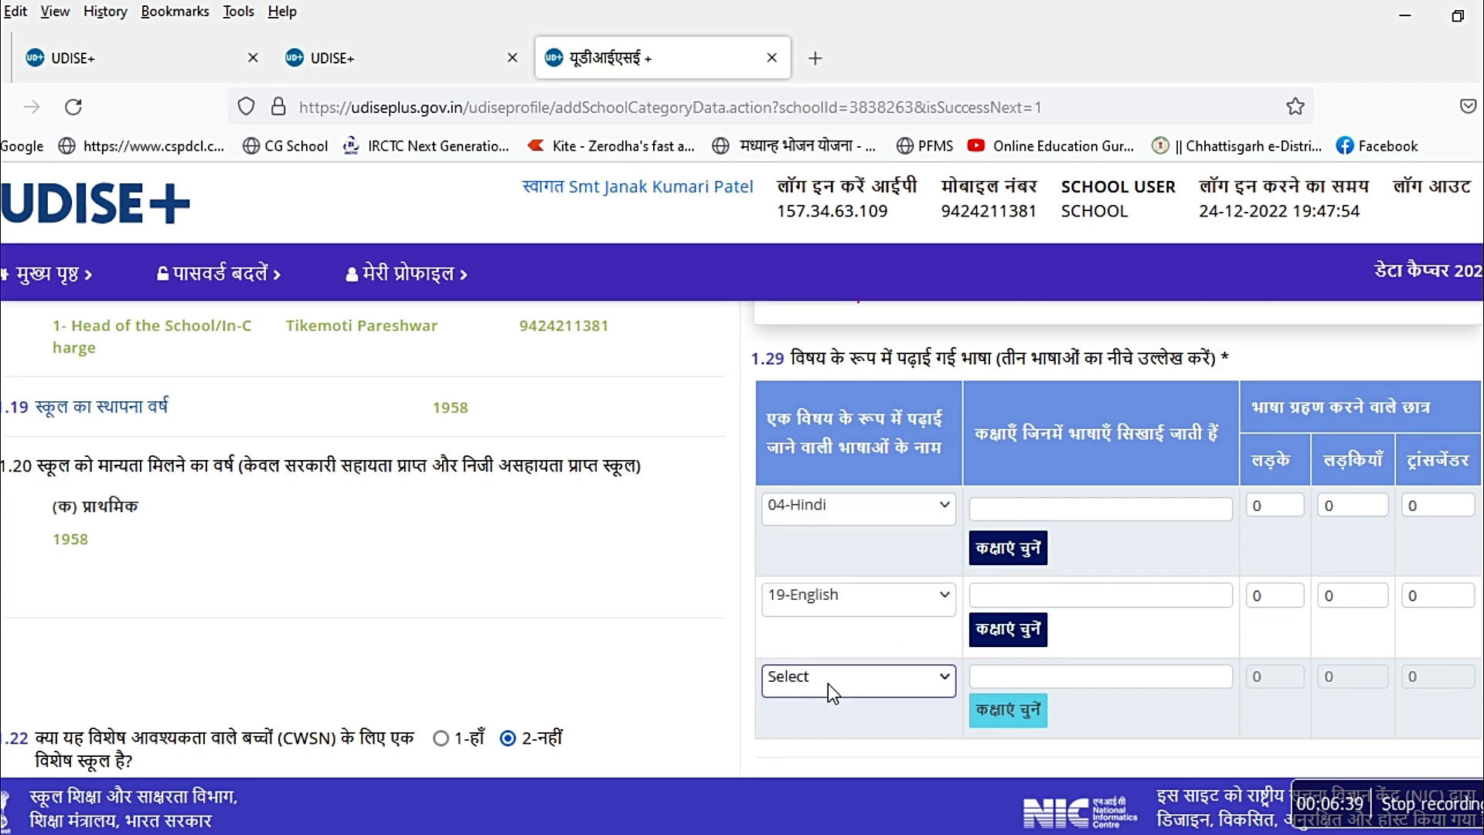
- Look through the languages offered for the third row of question 1.29, leaving that row unselected
left_click(945, 682)
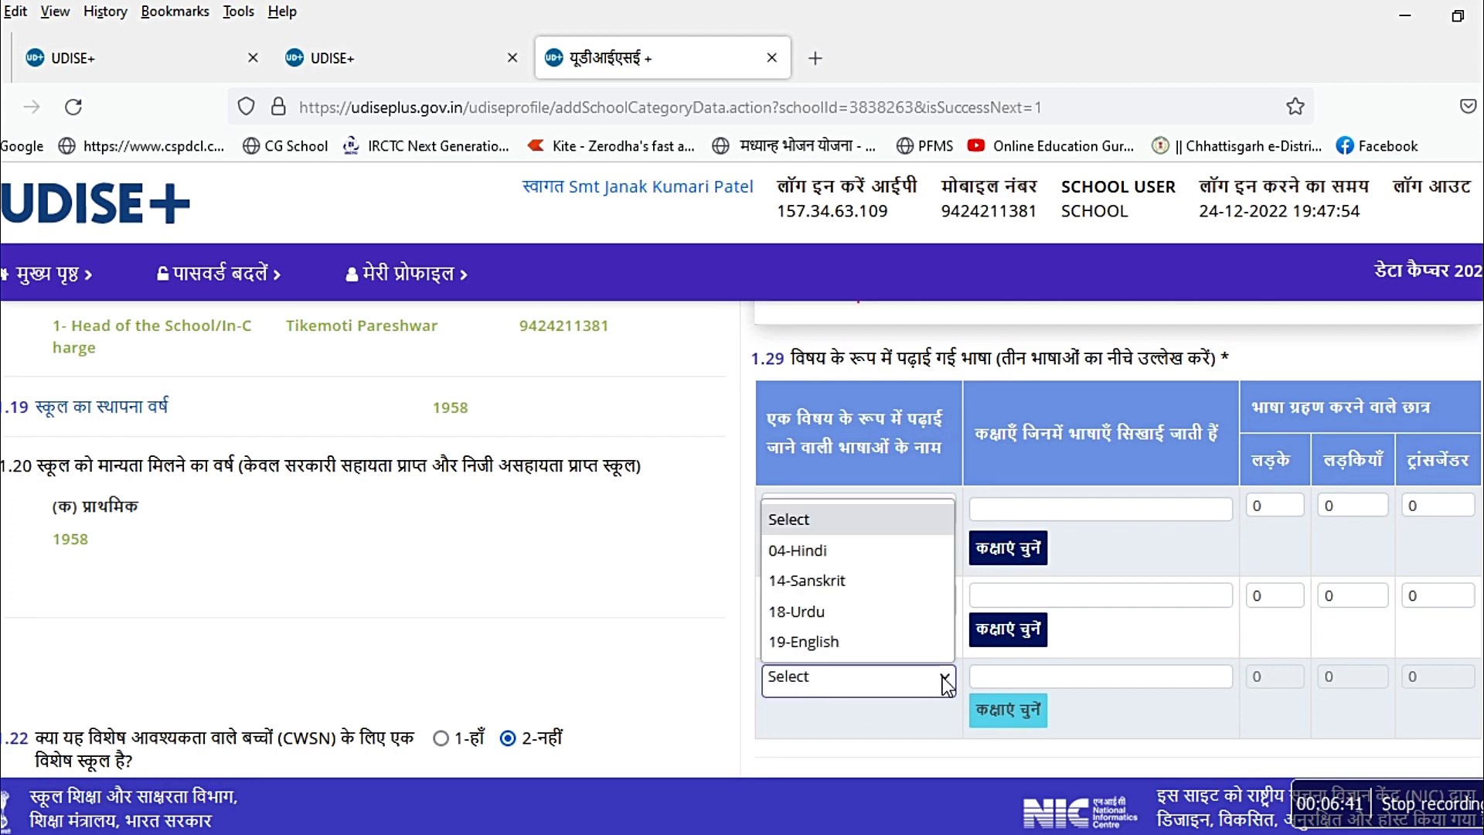
left_click(945, 682)
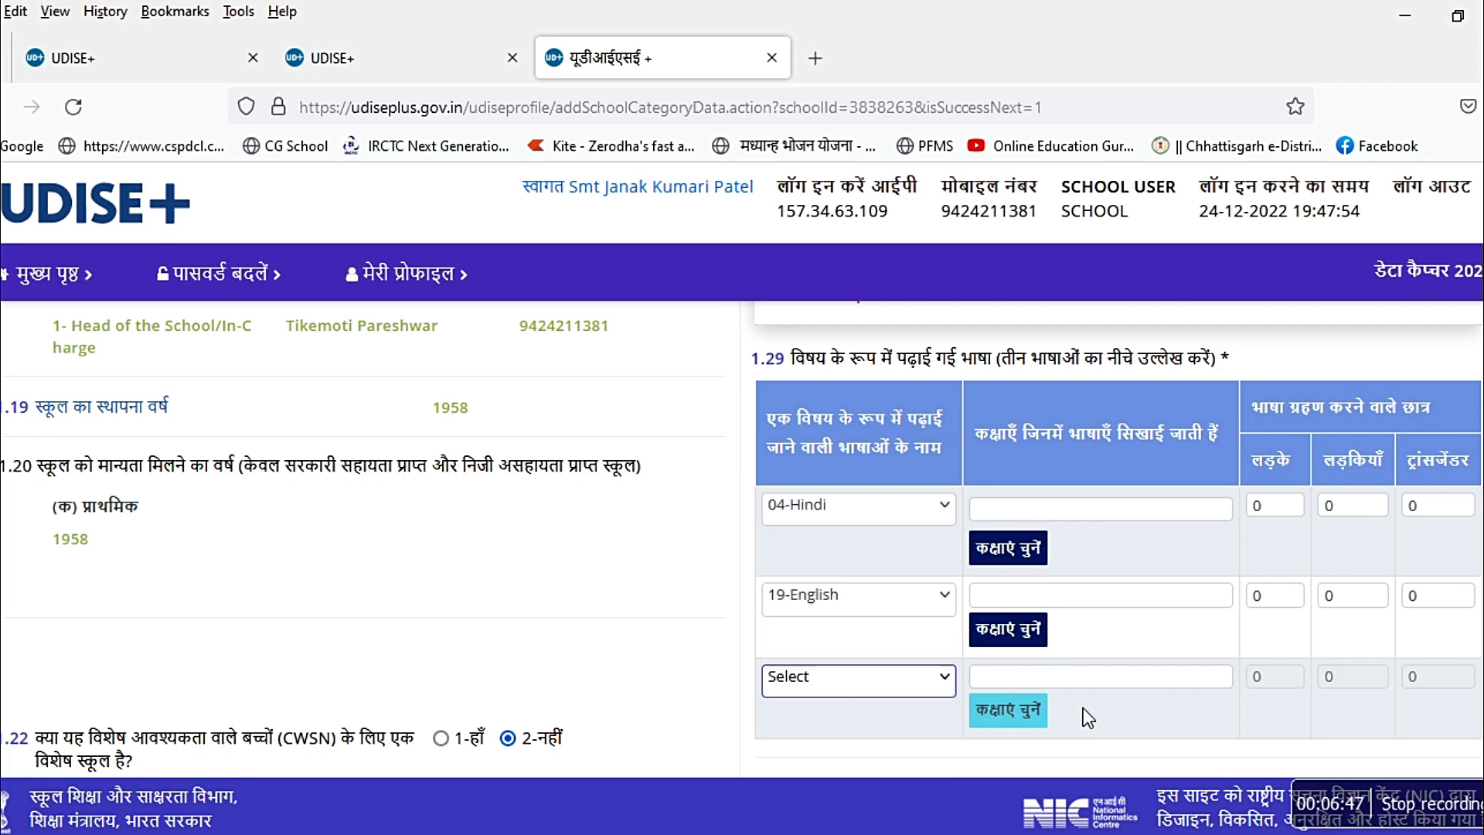
left_click(944, 683)
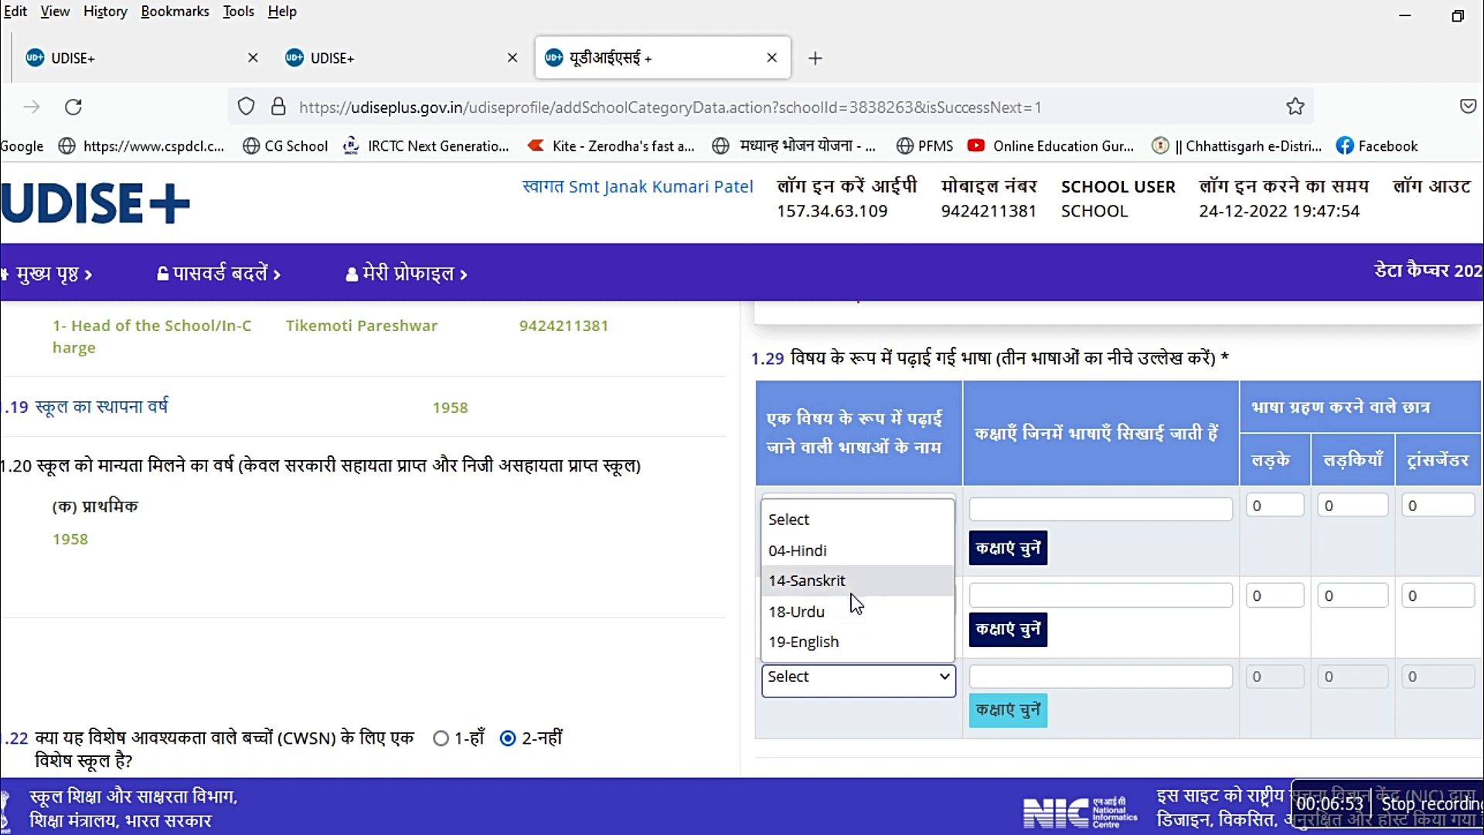
left_click(950, 693)
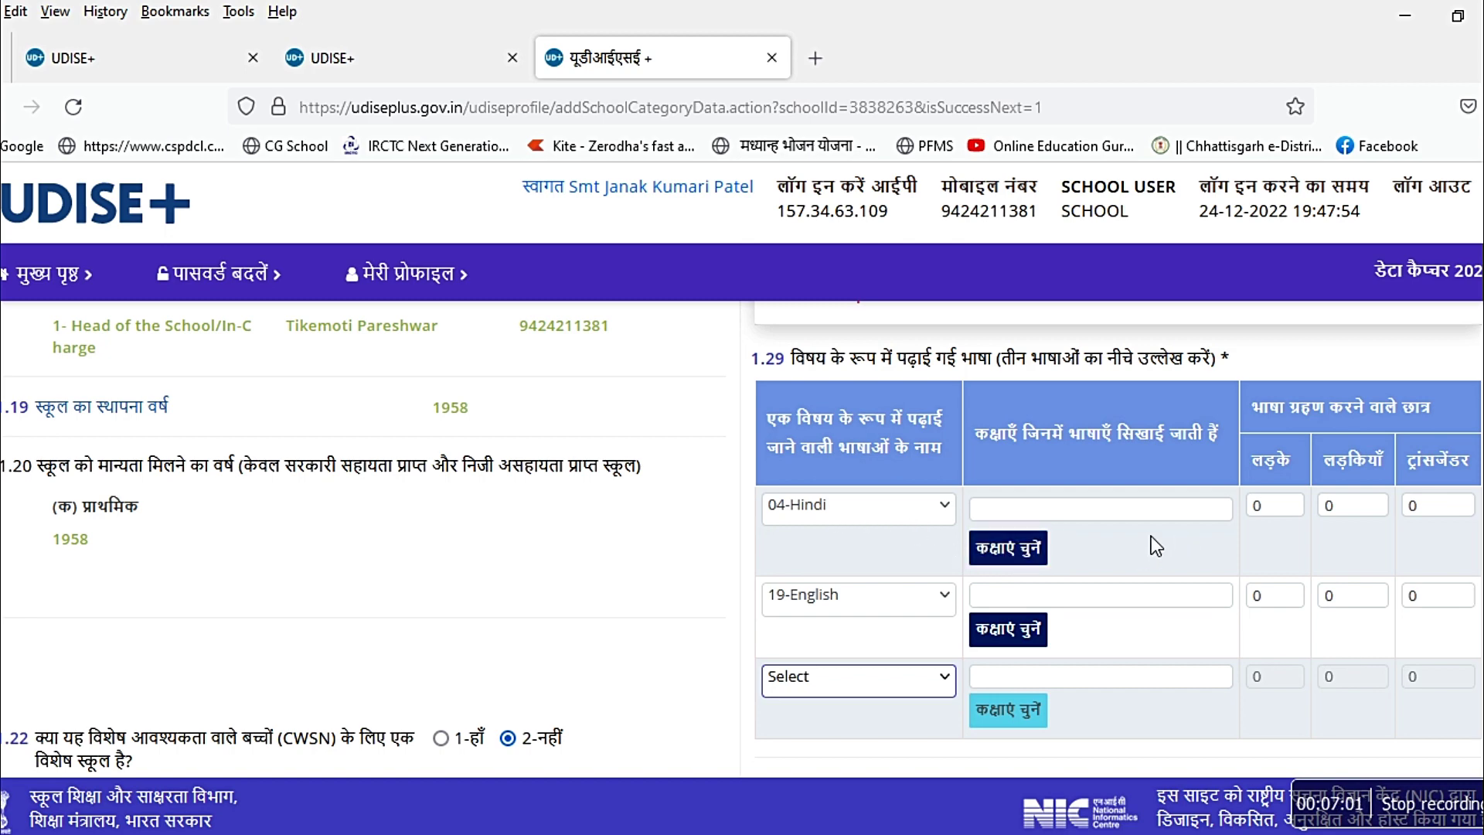
- Assign classes 1, 2, 3, 4 and 5 to Hindi in question 1.29
left_click(1016, 546)
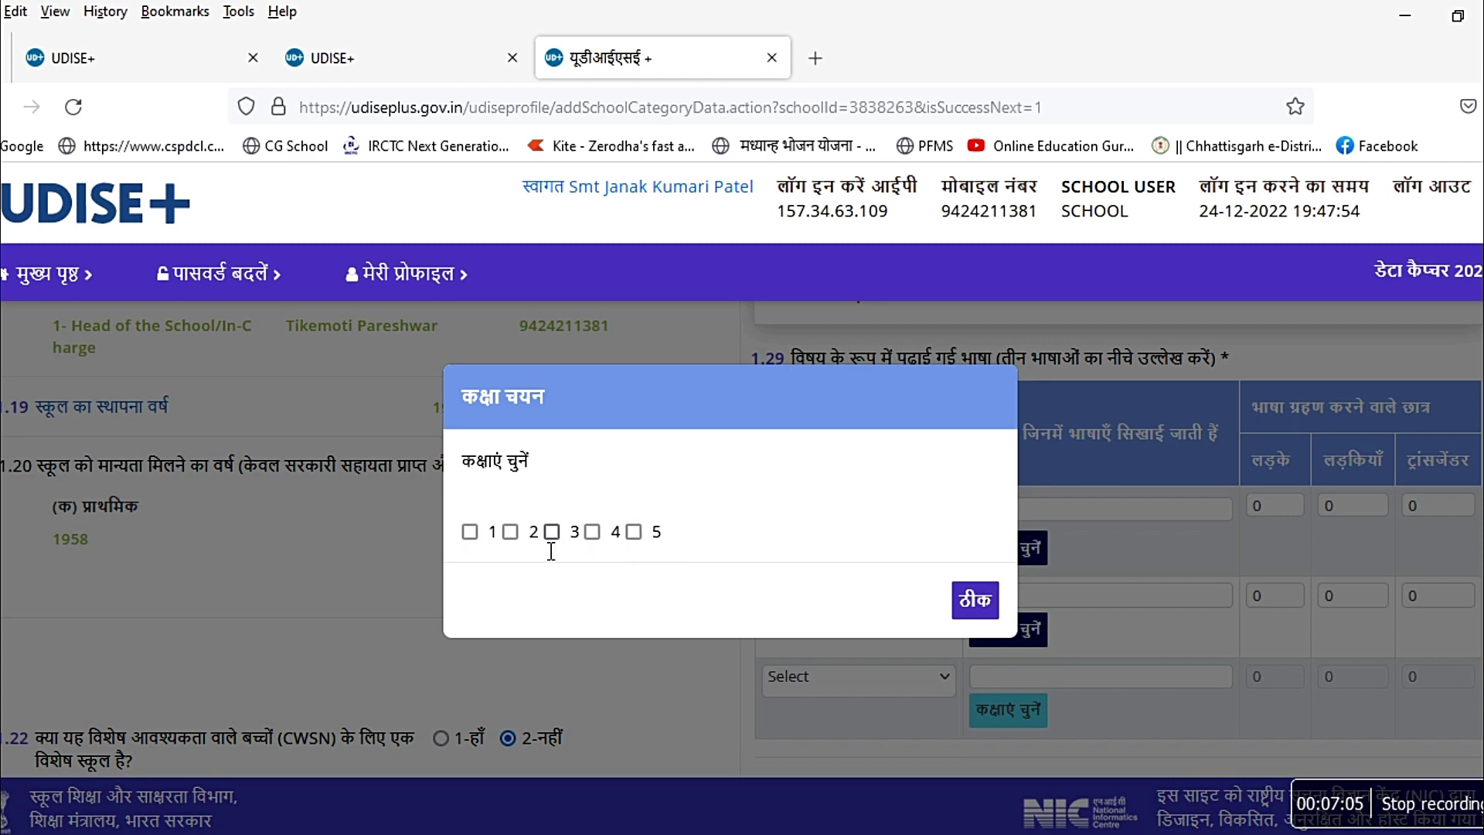
left_click(469, 534)
left_click(552, 533)
left_click(592, 533)
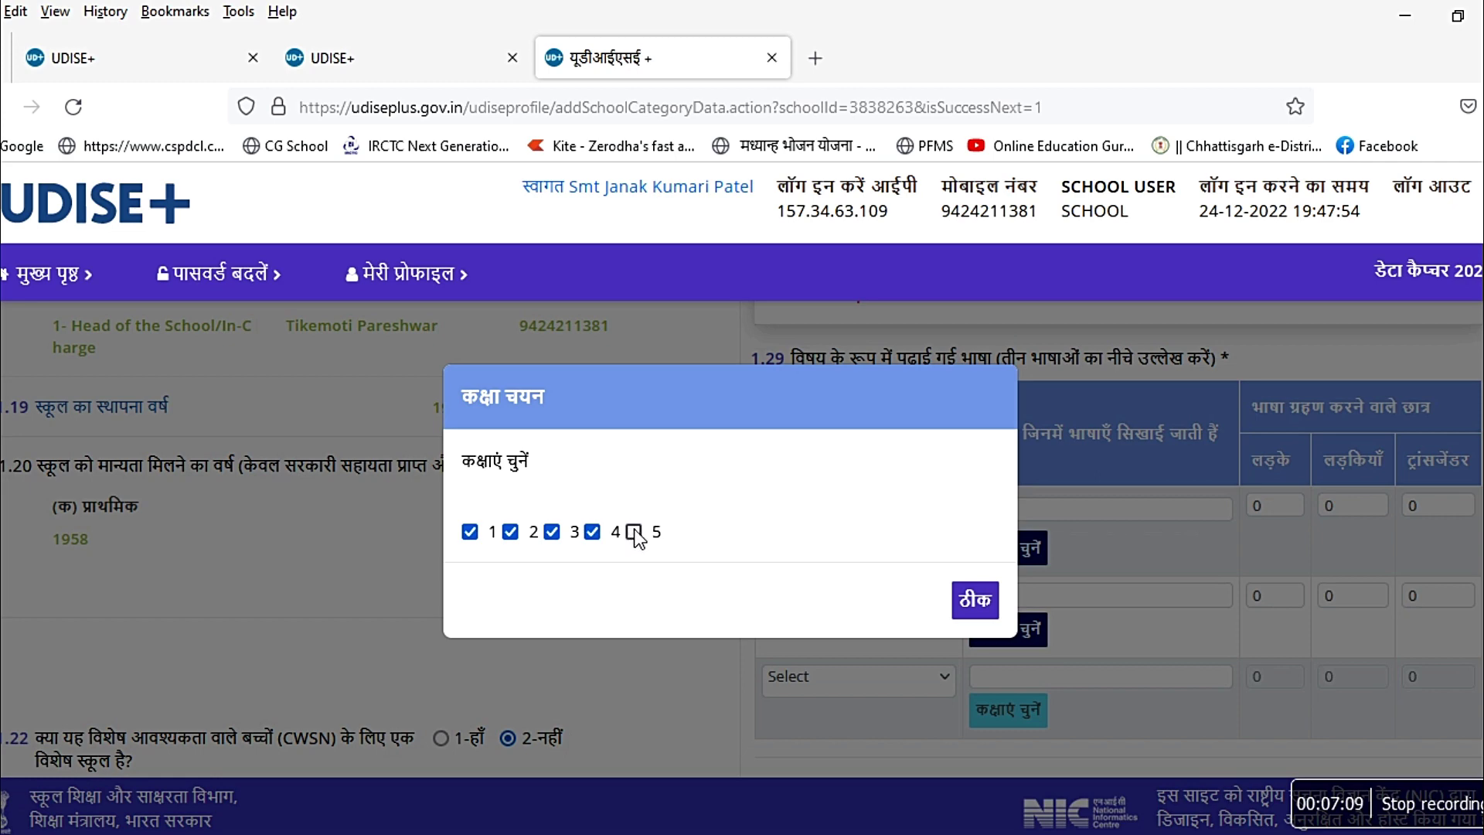
left_click(634, 532)
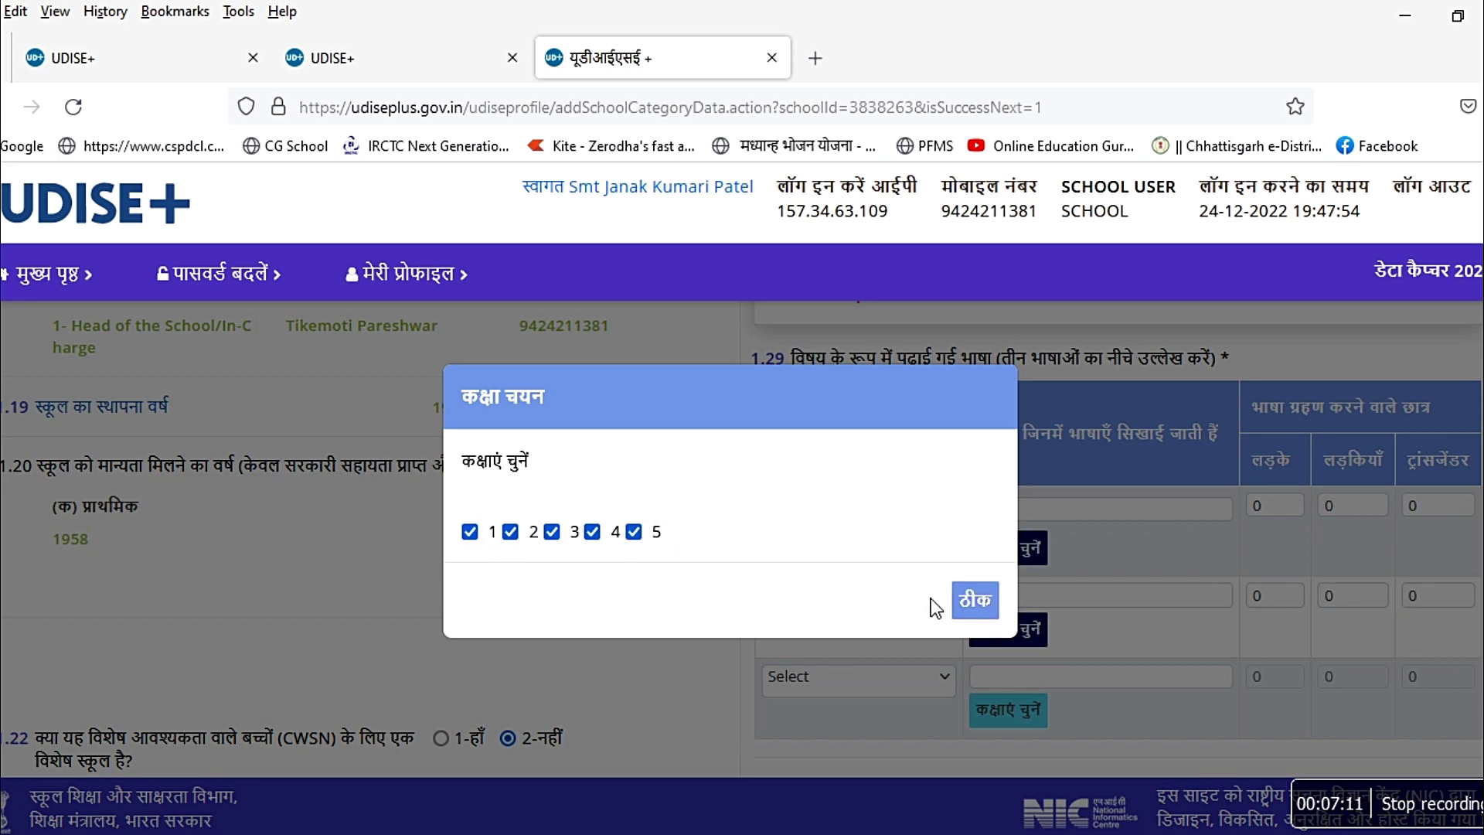
left_click(974, 602)
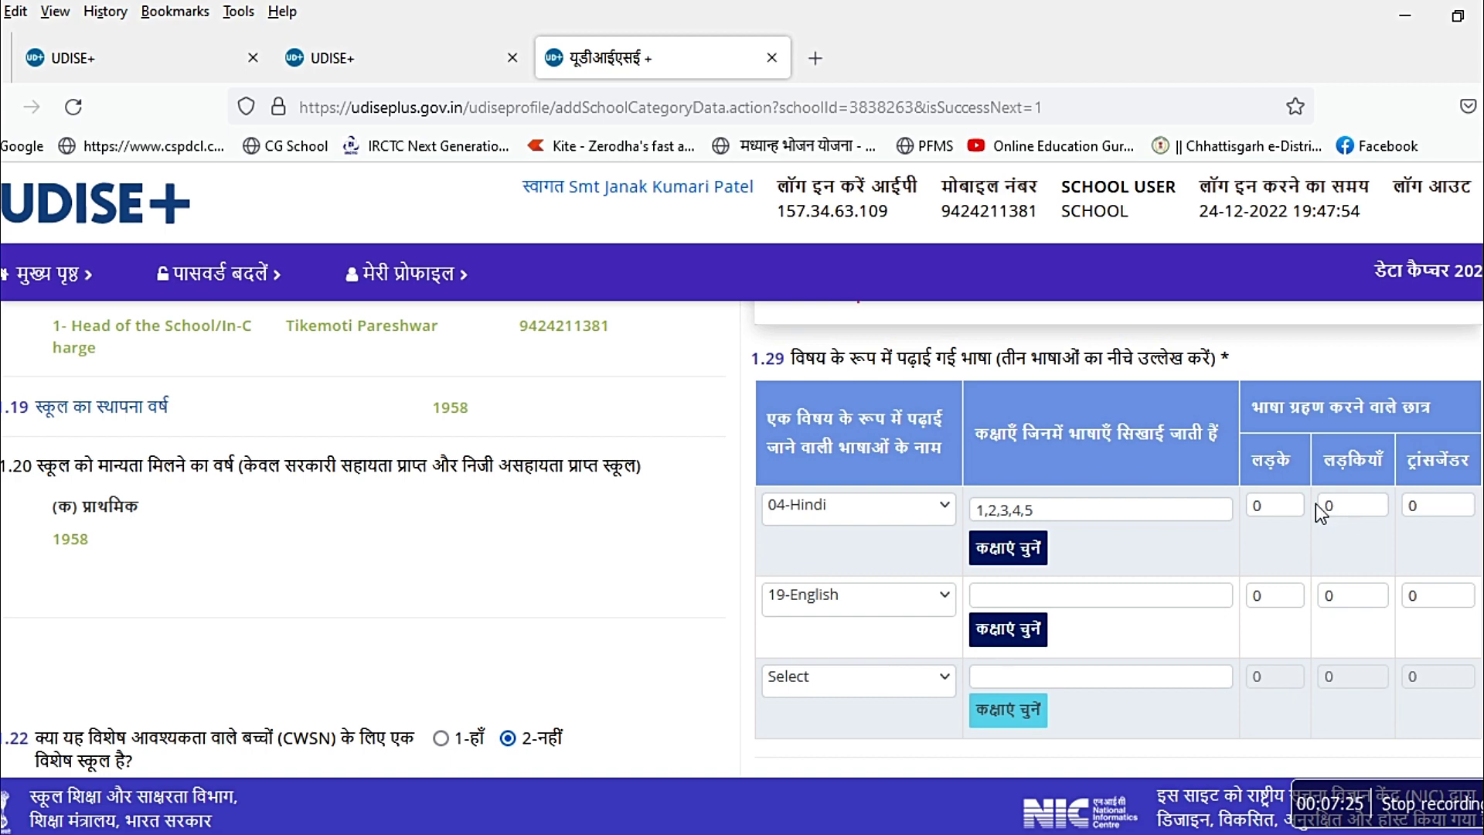
- Set the distance to the nearest upper primary school or section in question 1.31 to 0.1 km
scroll(742, 540, "down", 3)
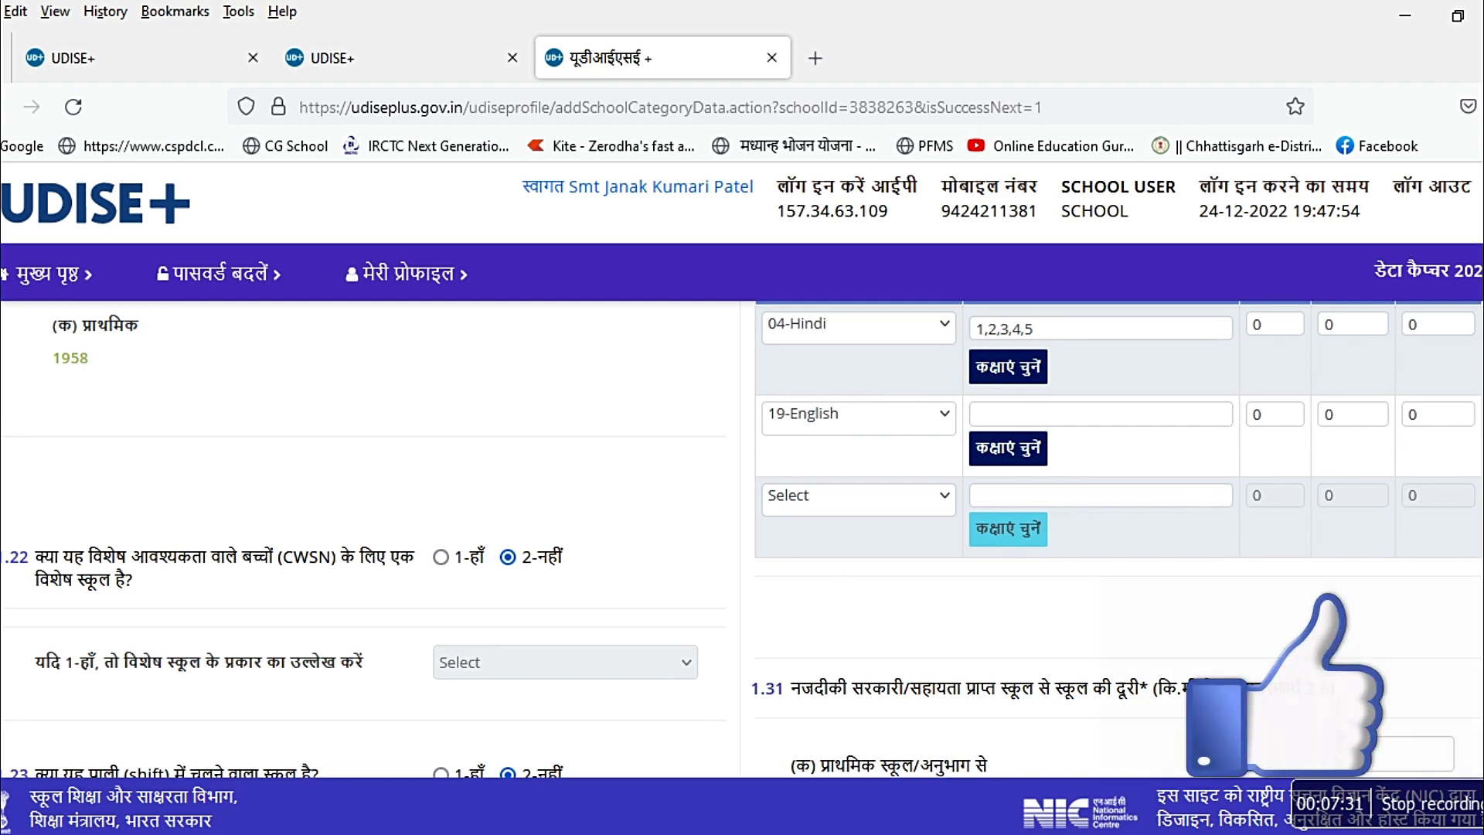
scroll(741, 541, "down", 4)
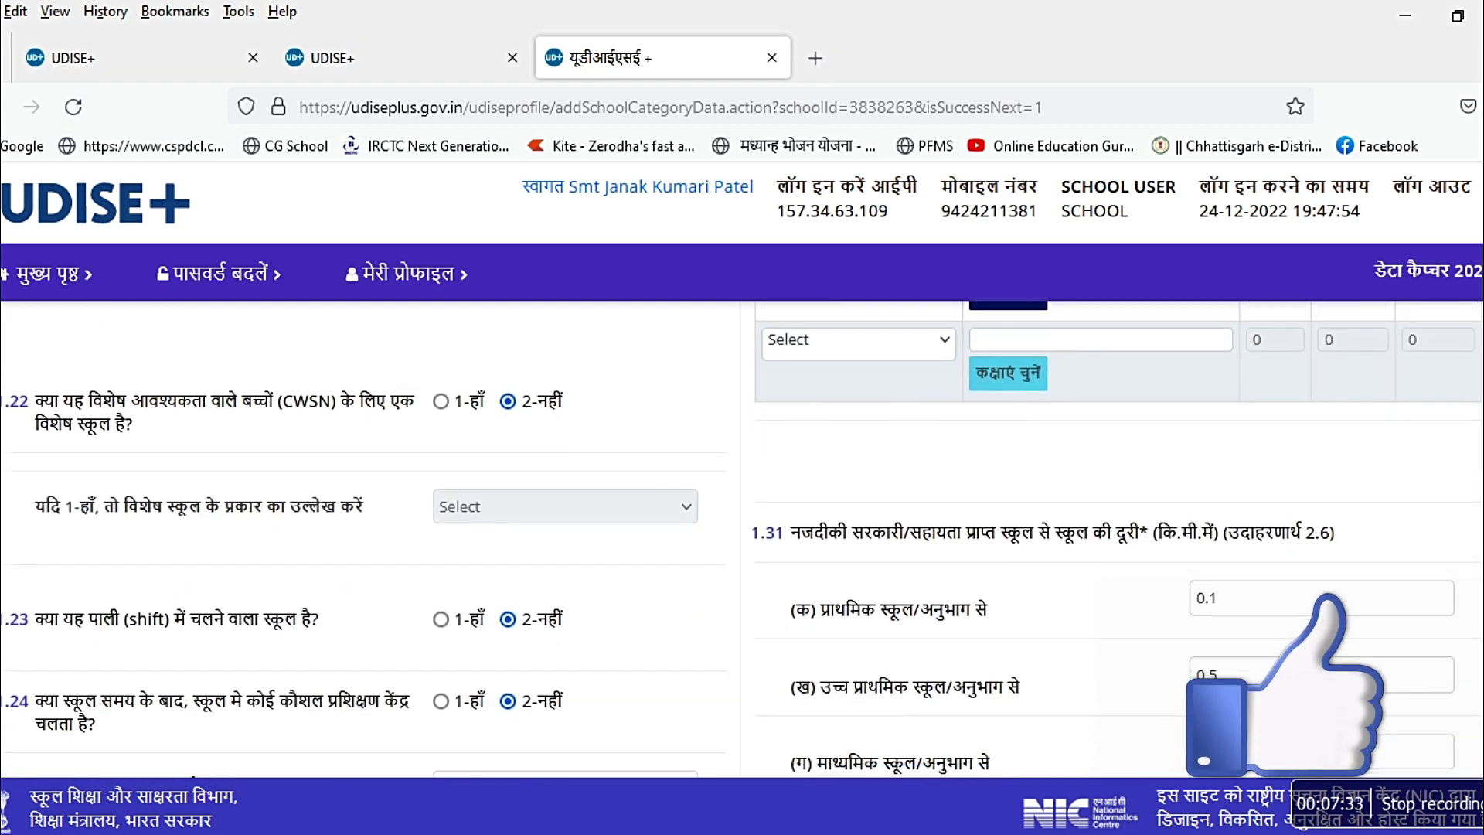
scroll(956, 388, "down", 1)
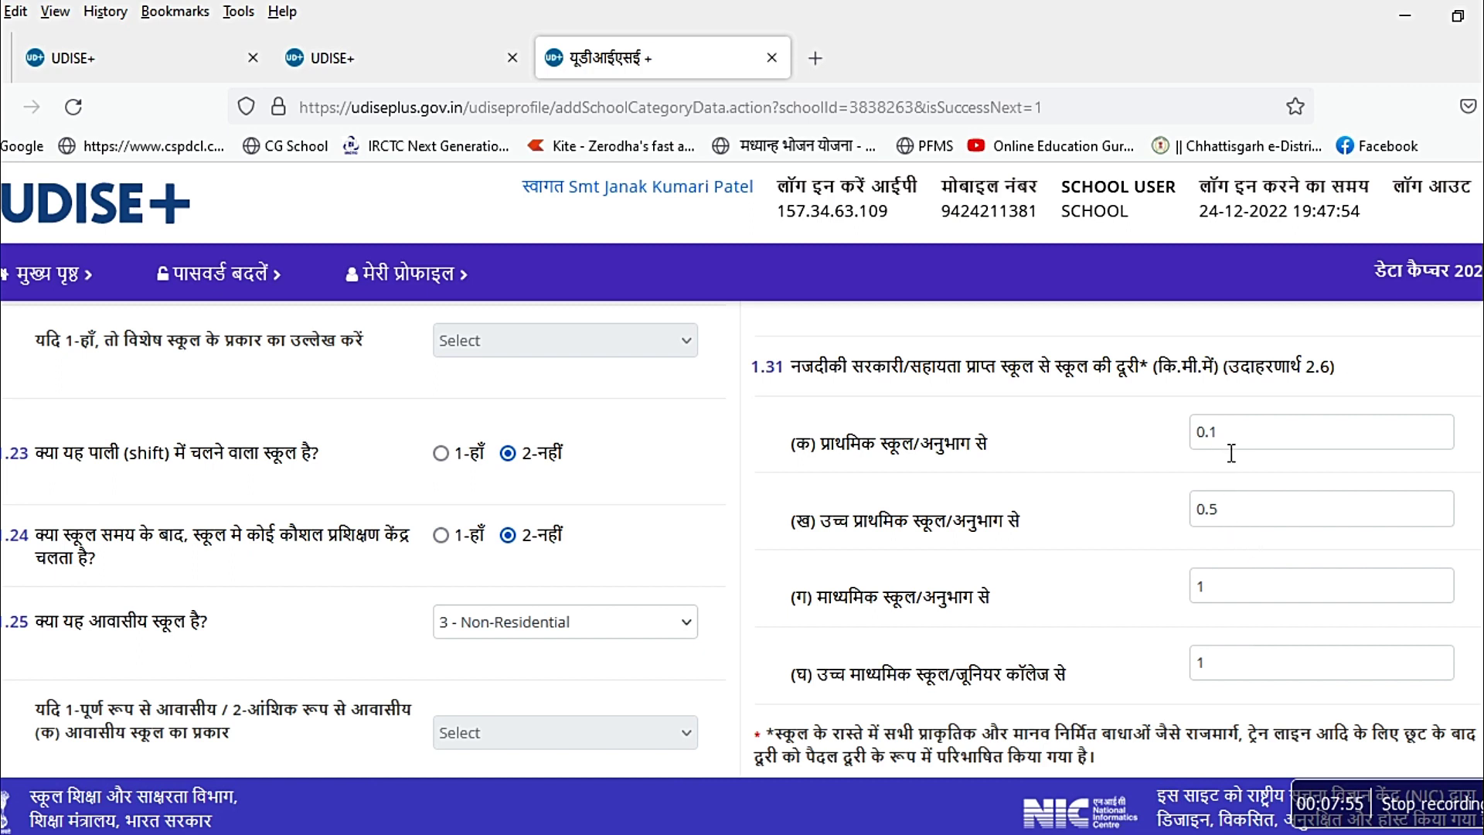
double_click(1221, 517)
type("1")
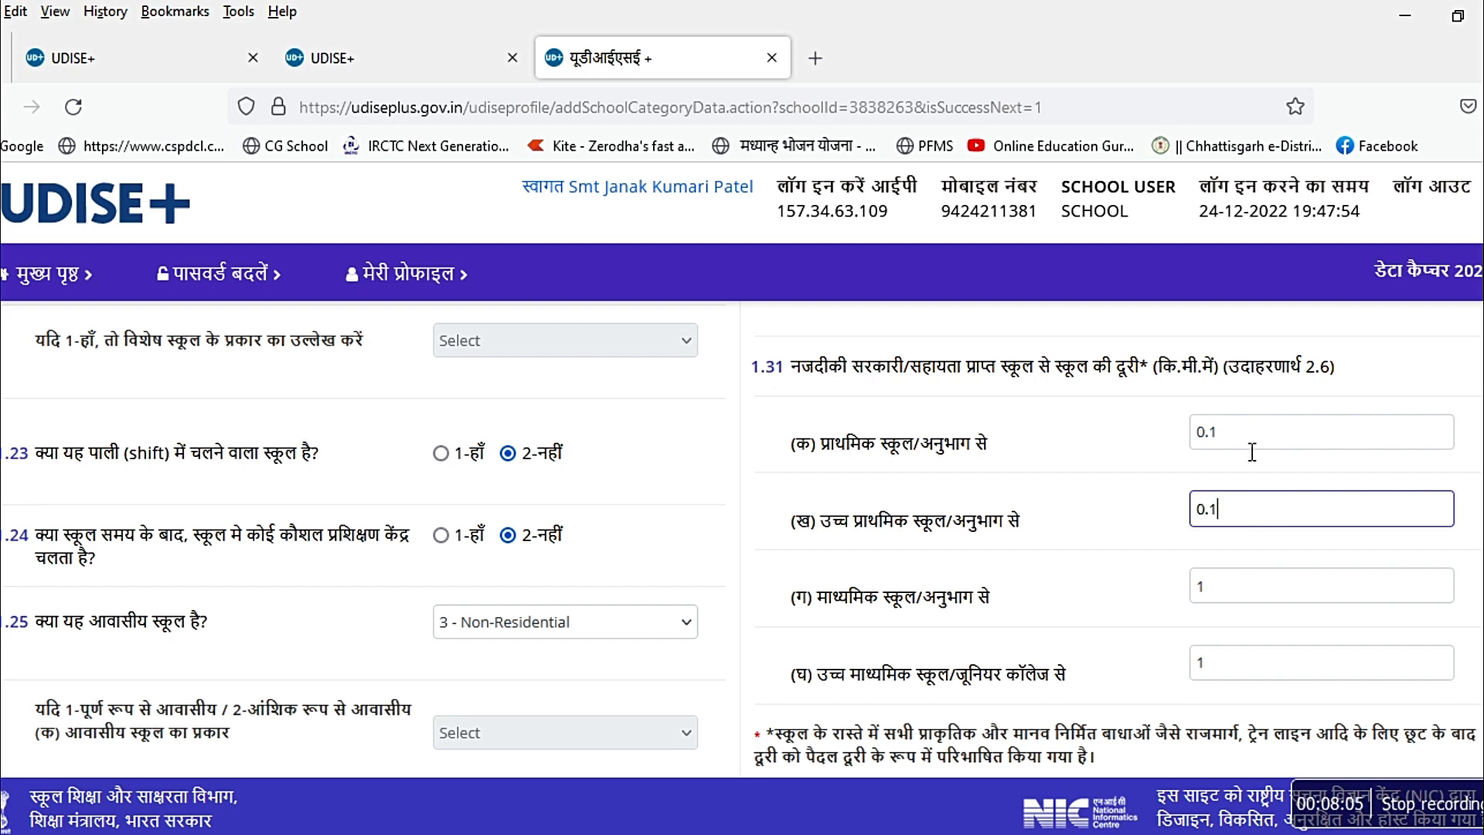
- Examine questions 1.32 to 1.36 on road access, instructional days, daily hours of students and teachers, and CCE assessments
scroll(742, 541, "down", 3)
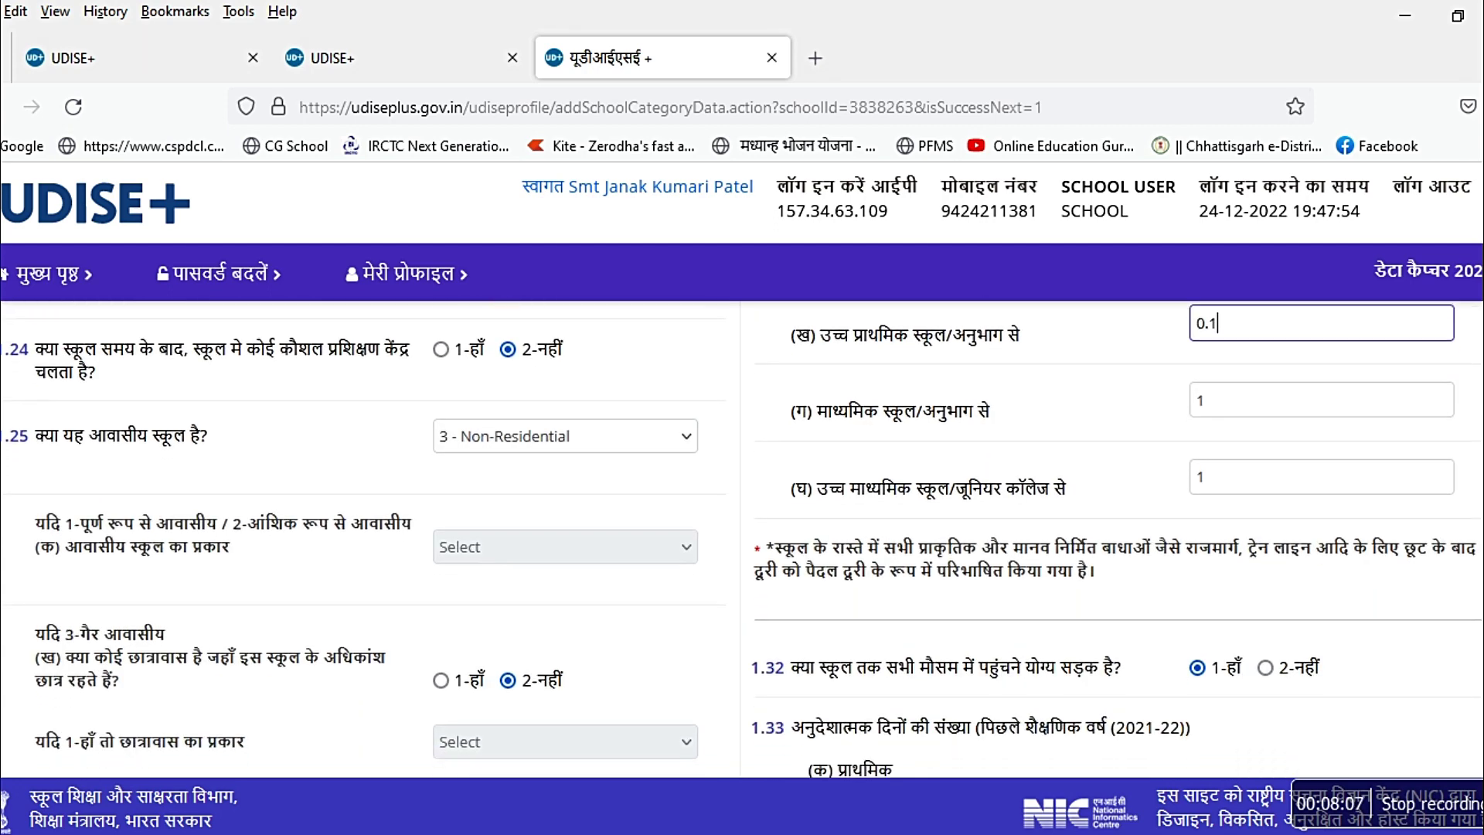
scroll(1101, 470, "down", 3)
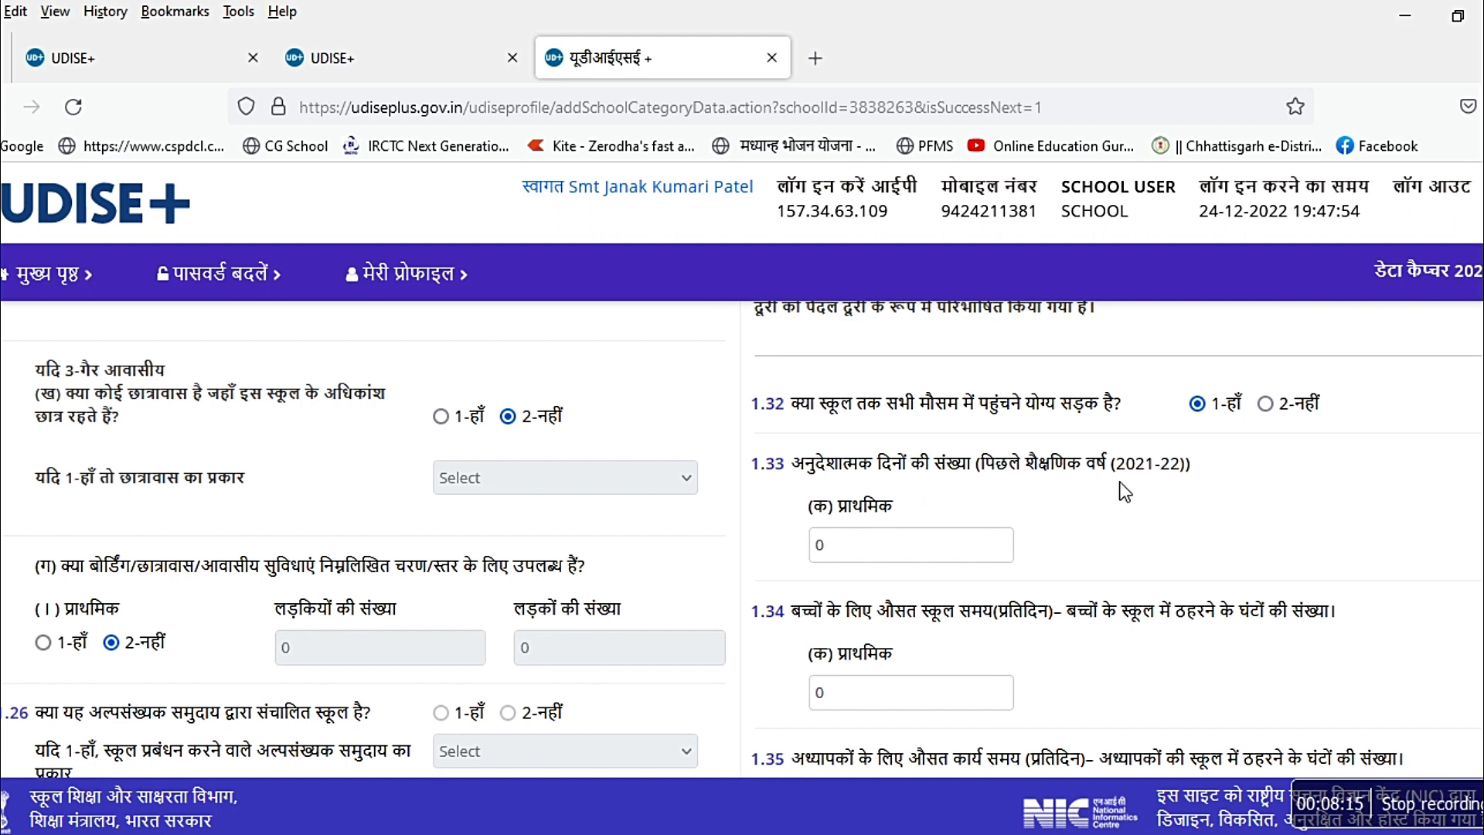
left_click_drag(1117, 466, 1192, 485)
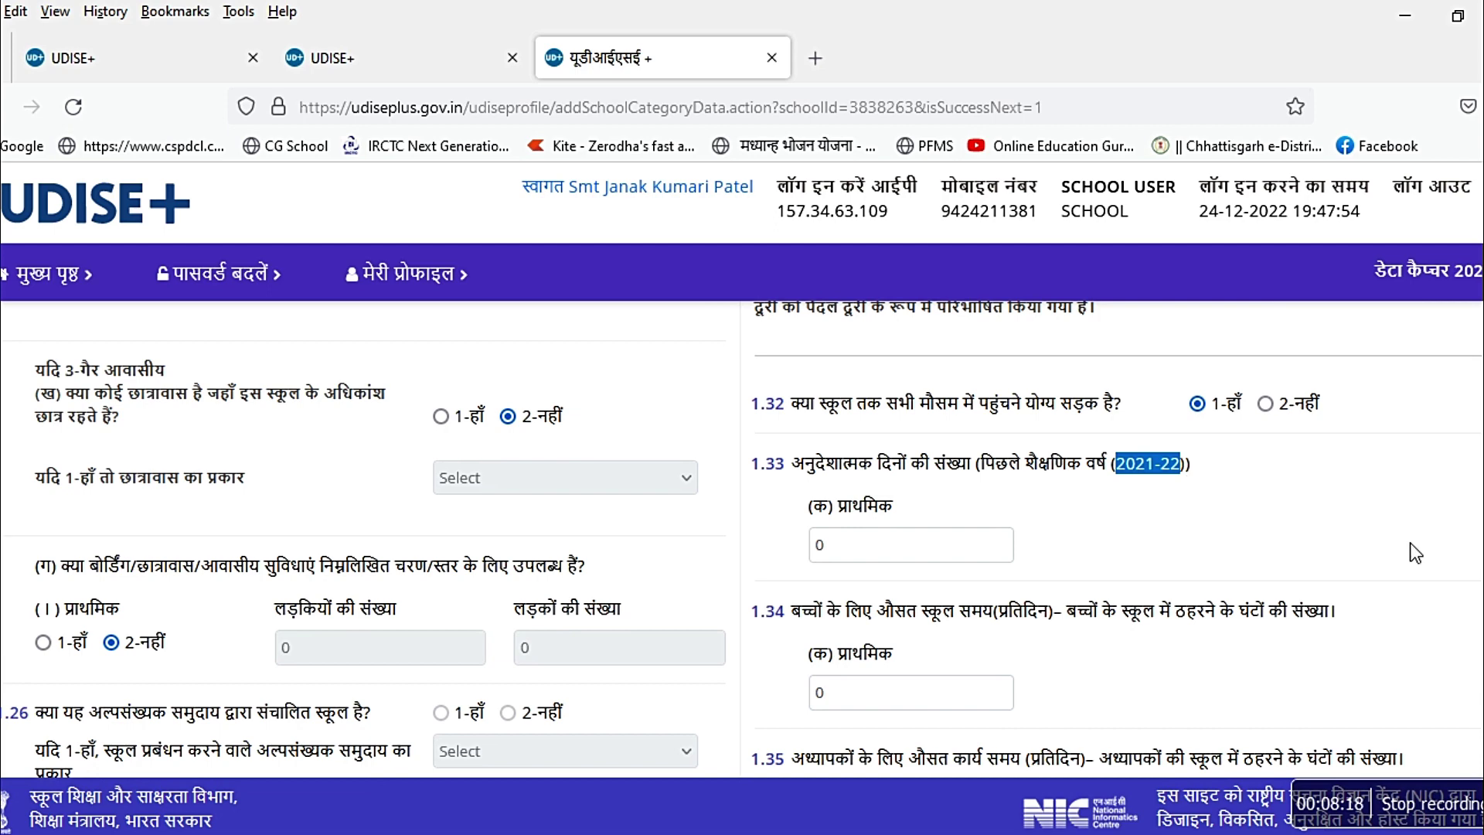
scroll(1191, 485, "down", 1)
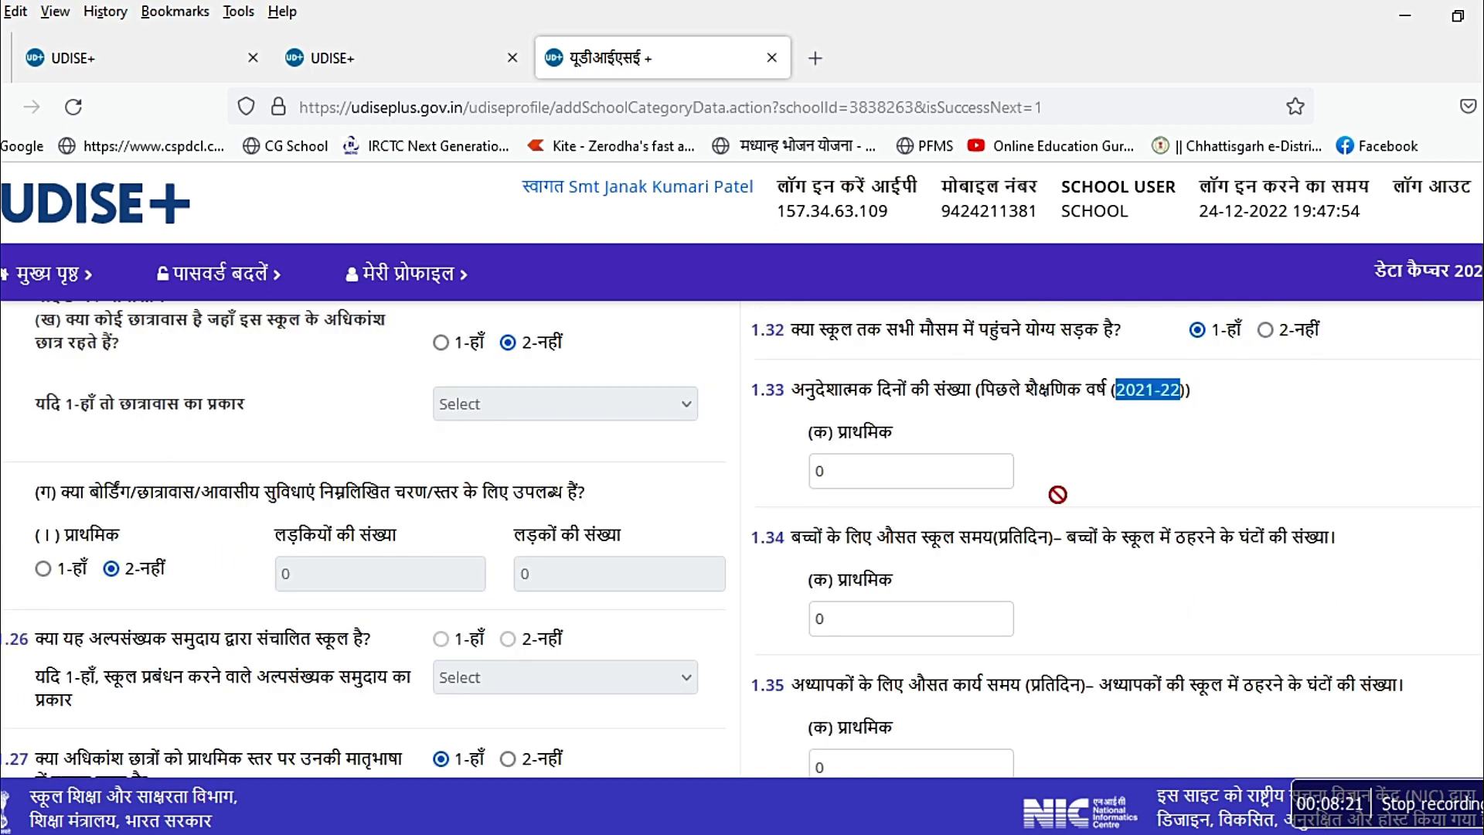
left_click(913, 630)
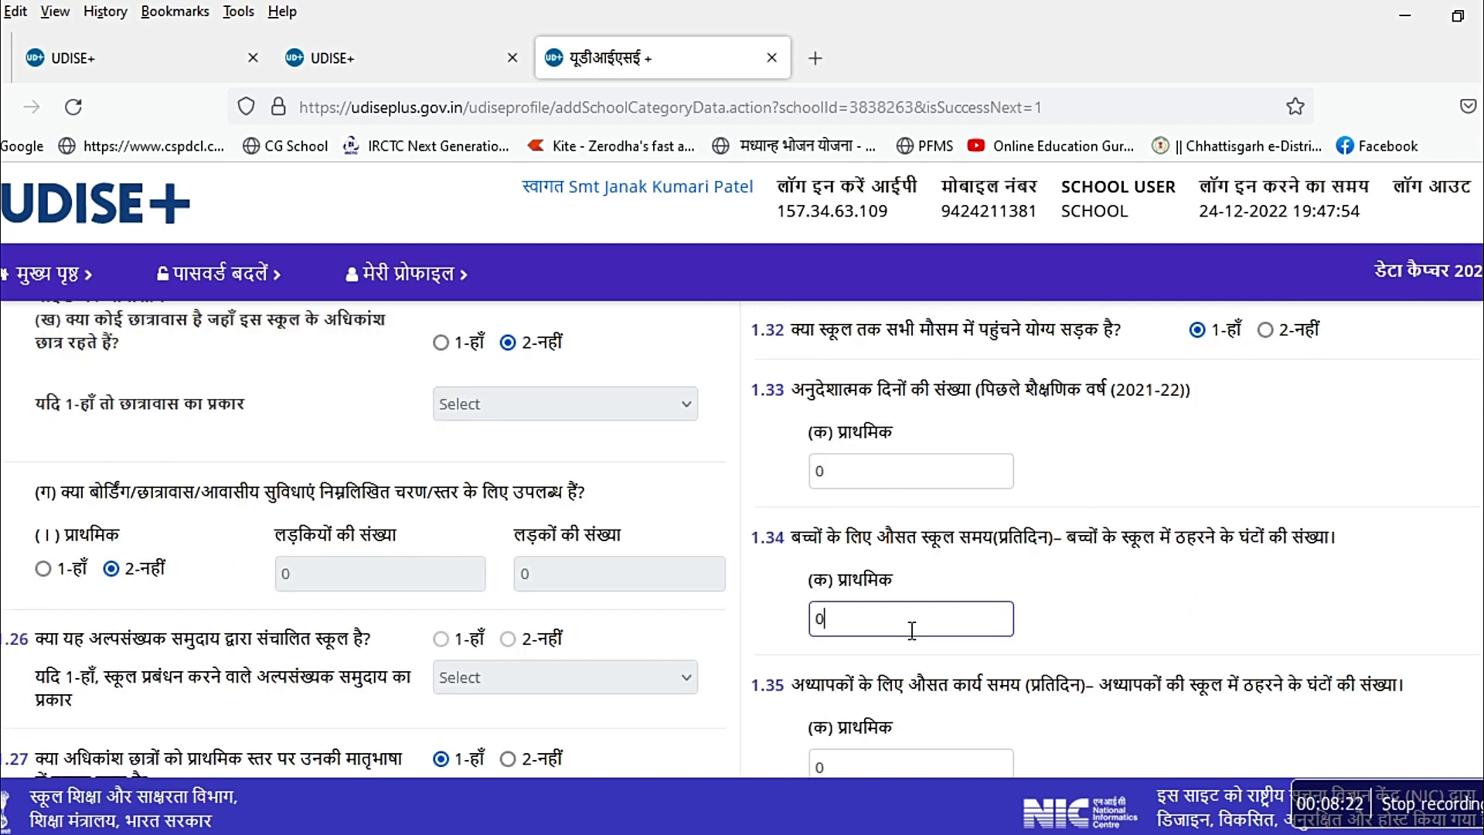
left_click_drag(913, 630, 815, 639)
scroll(1137, 549, "down", 4)
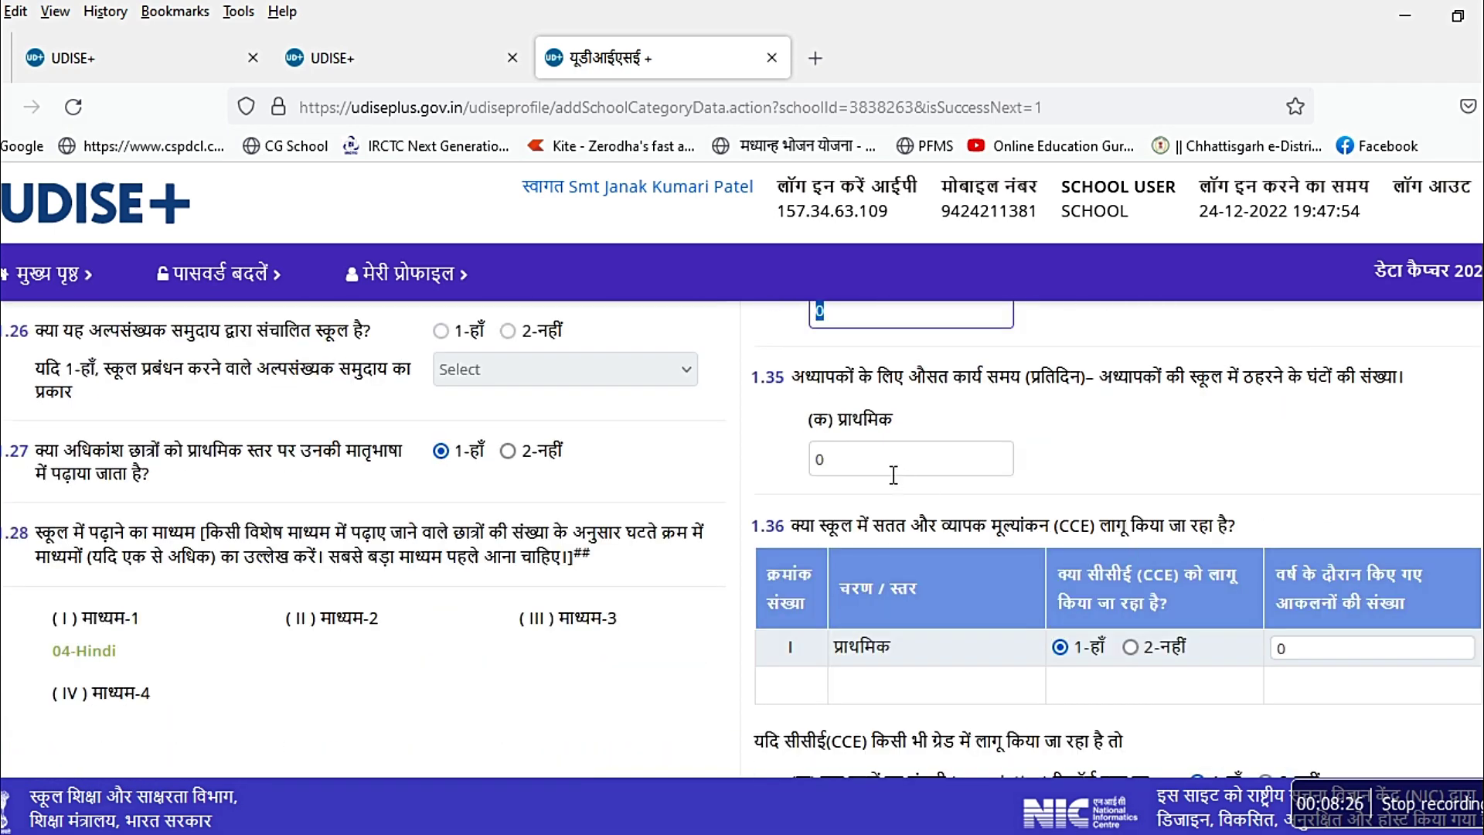
left_click_drag(893, 474, 787, 477)
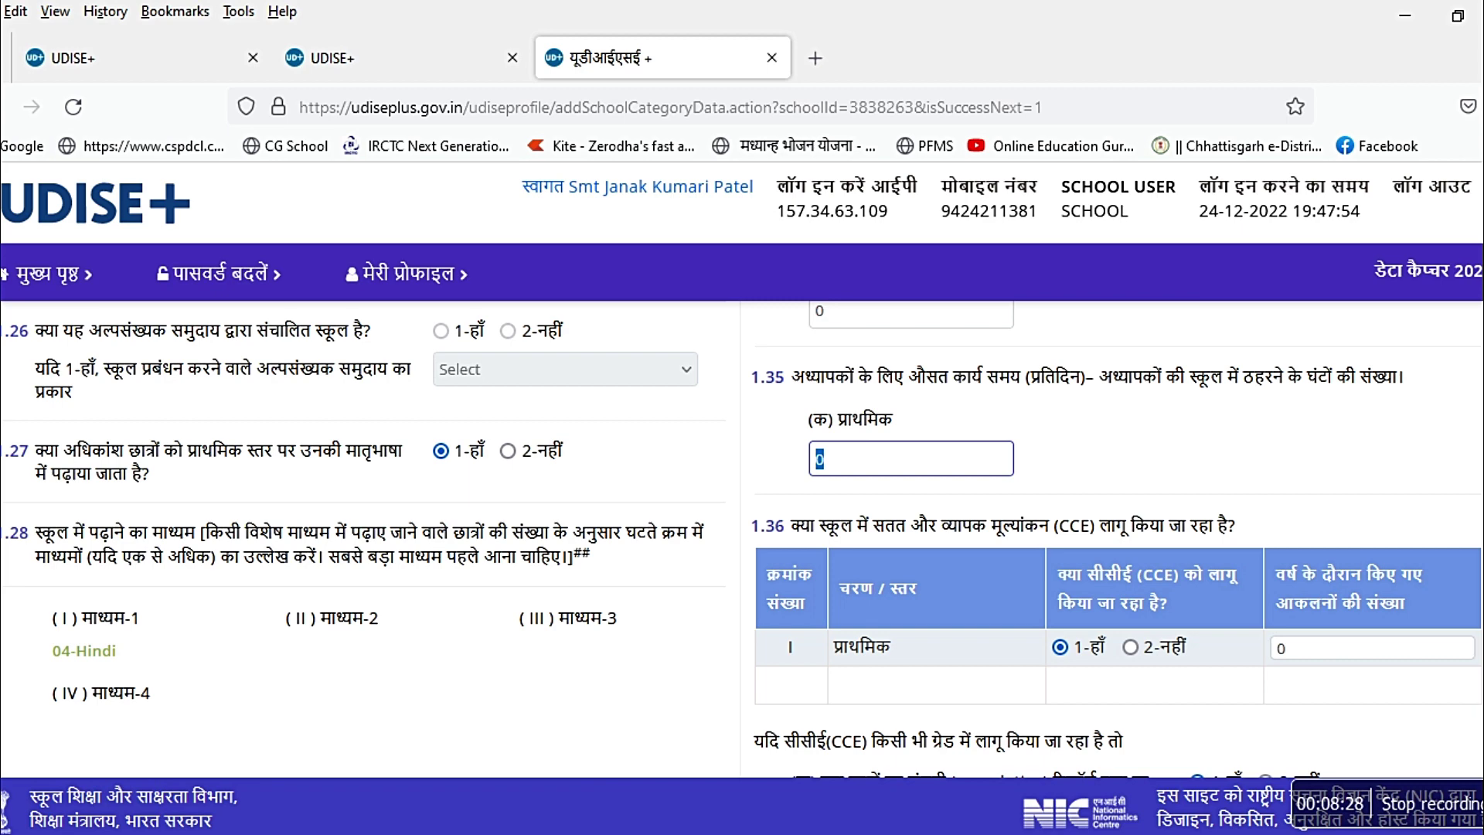
scroll(1116, 541, "down", 2)
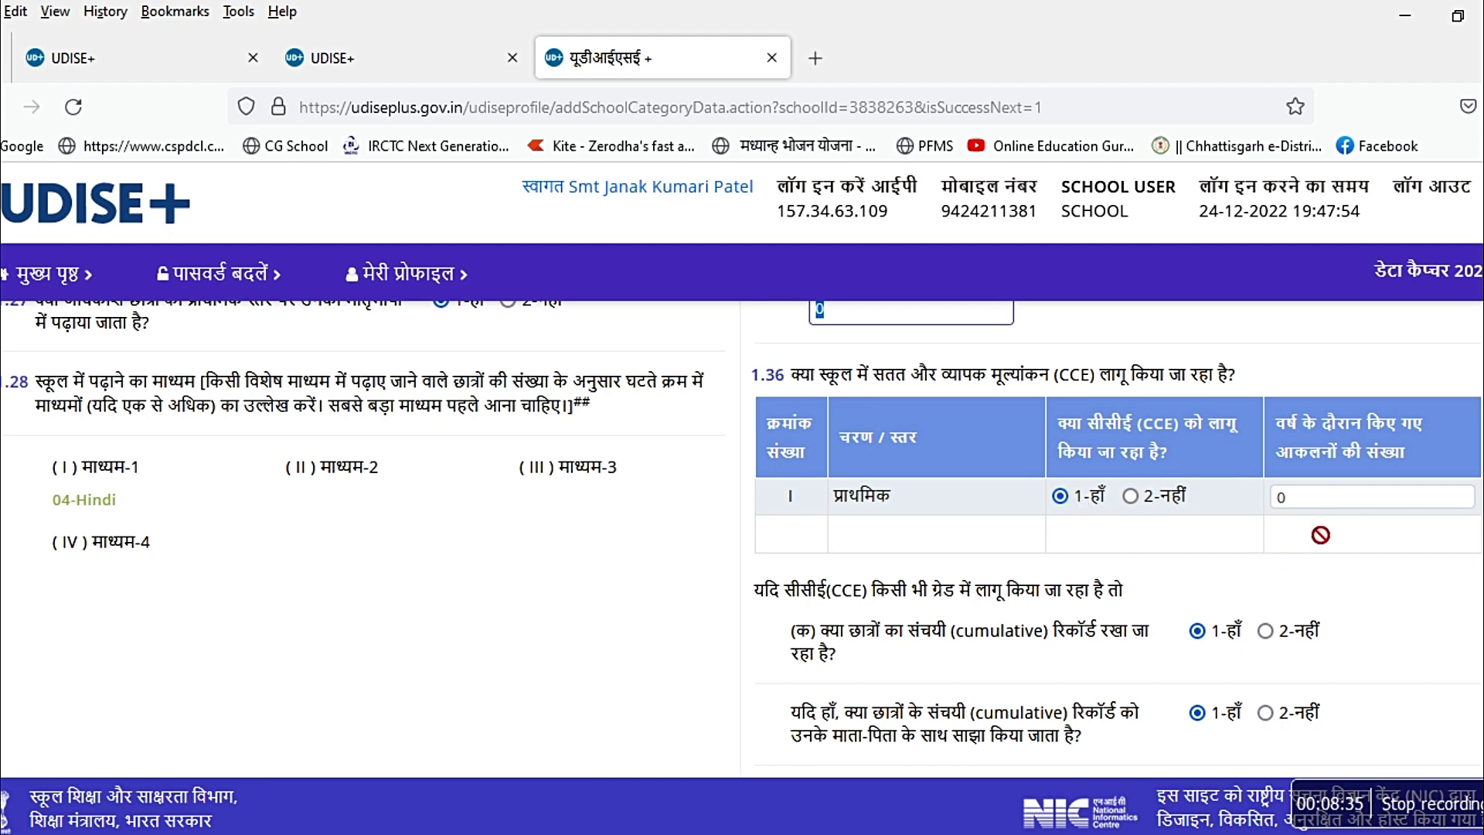
left_click(1323, 499)
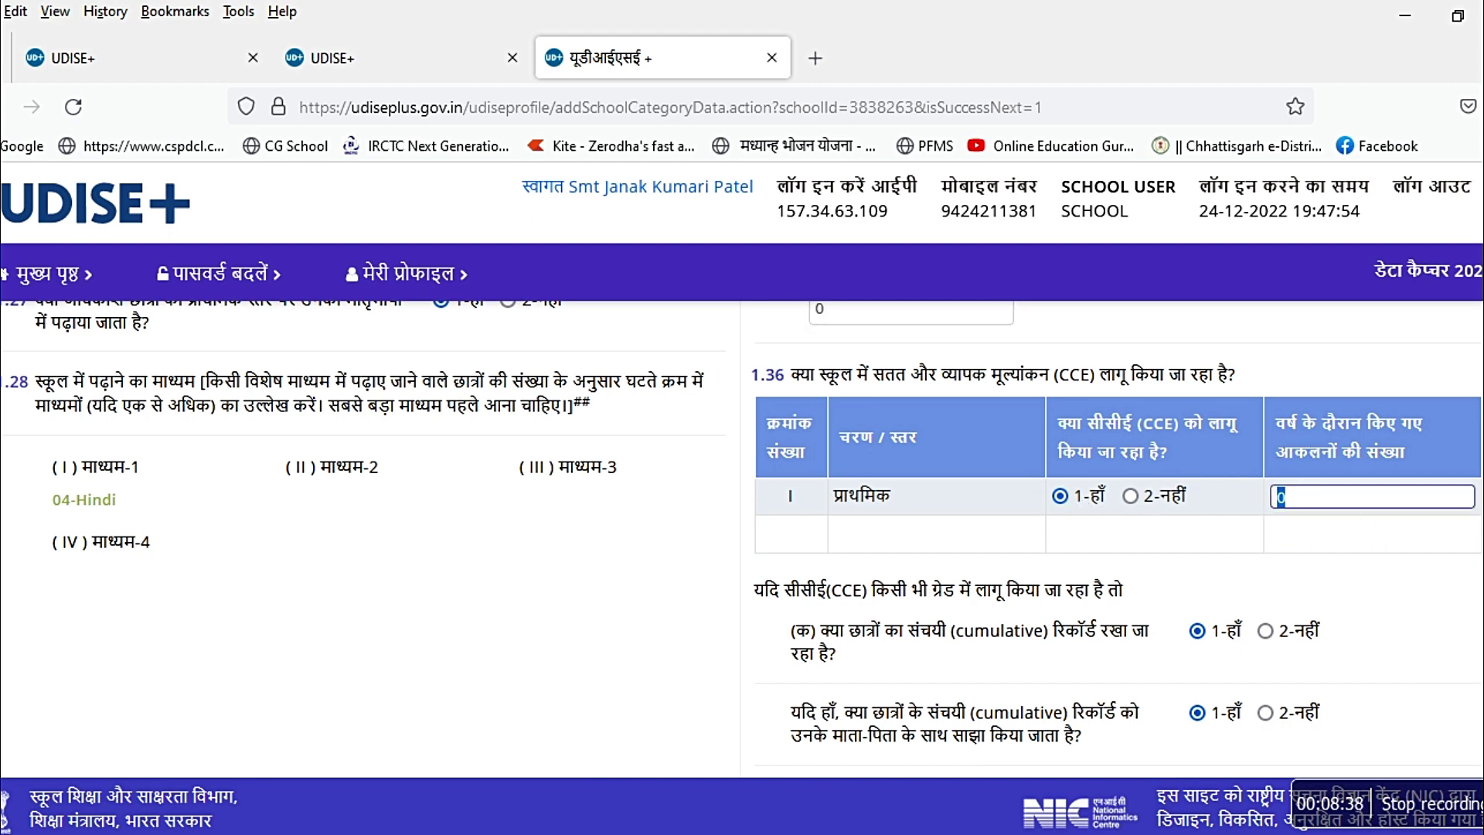
- Set the starting month of the academic session in question 1.37 to 6 - June
scroll(1061, 526, "down", 3)
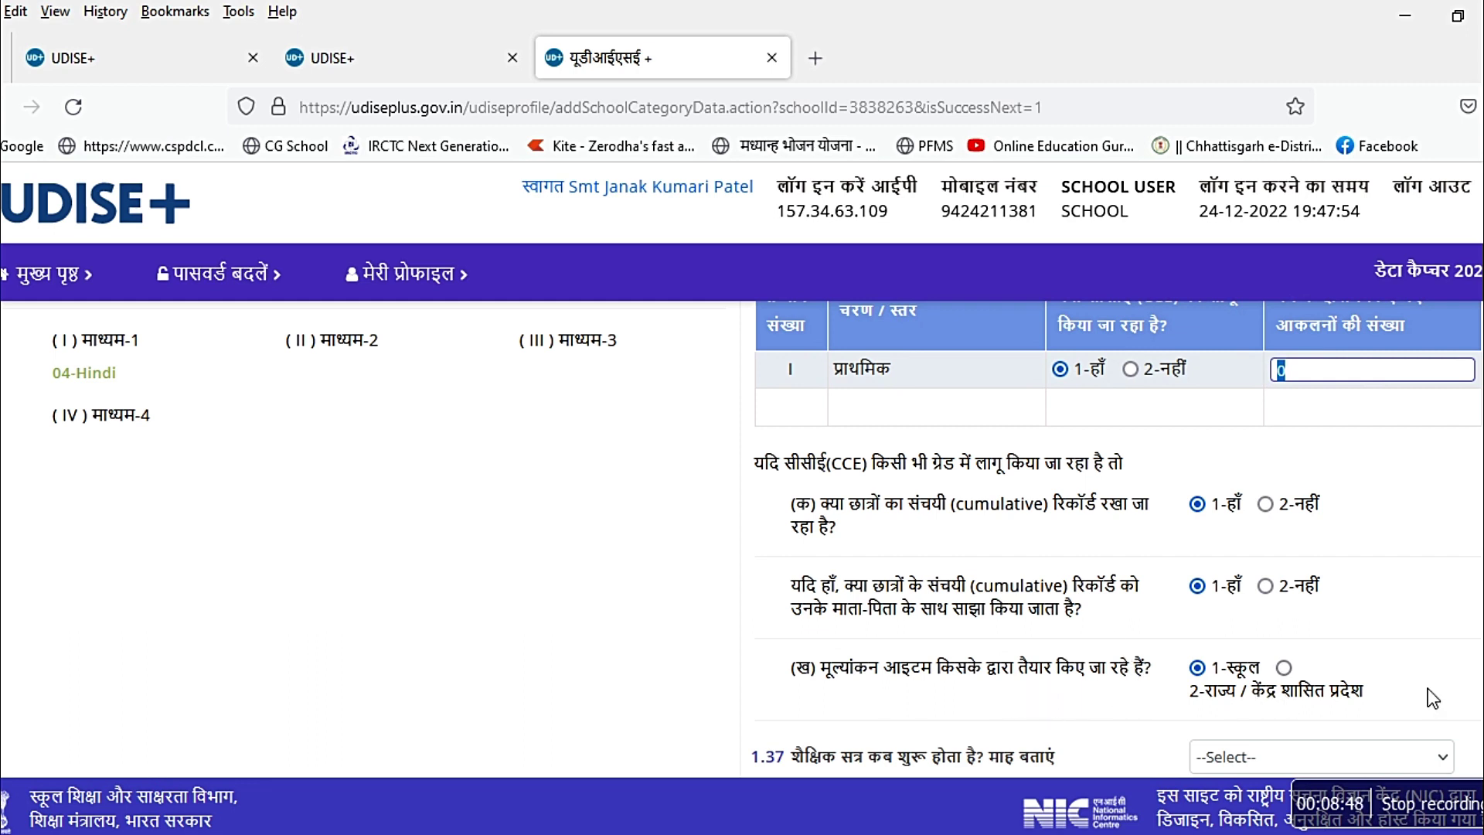
scroll(742, 541, "down", 2)
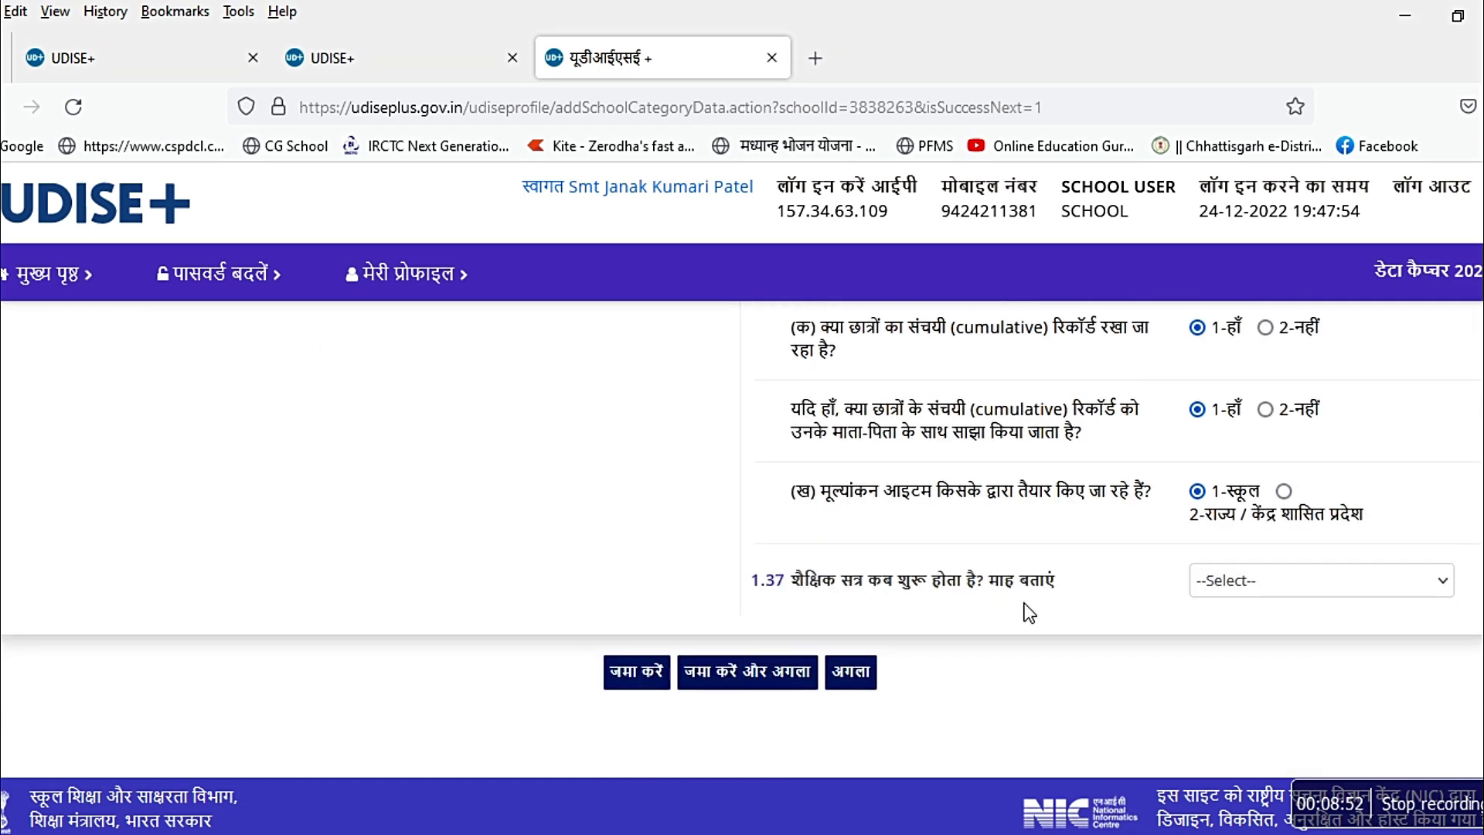
left_click(1266, 581)
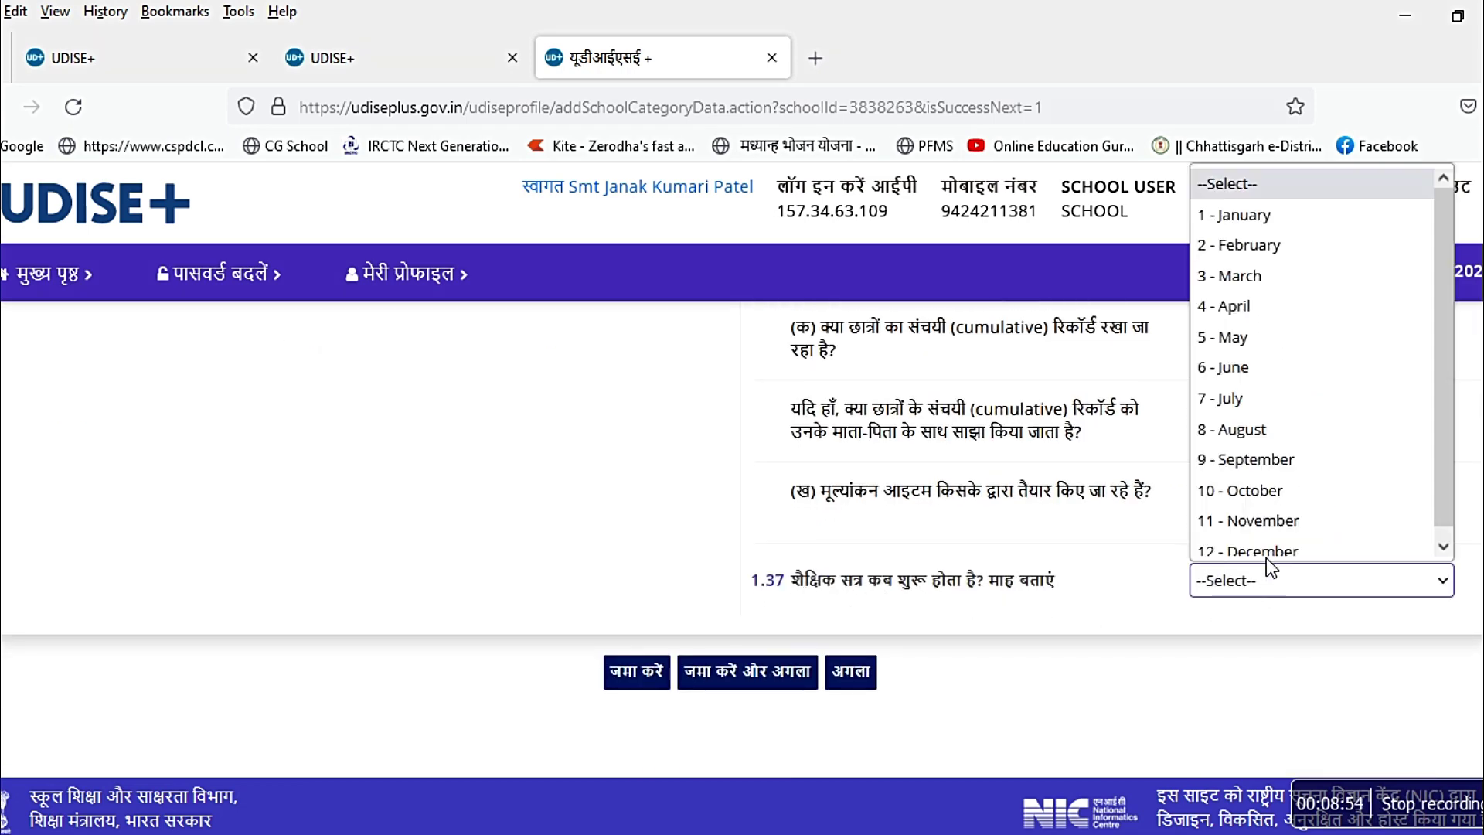
left_click(1246, 358)
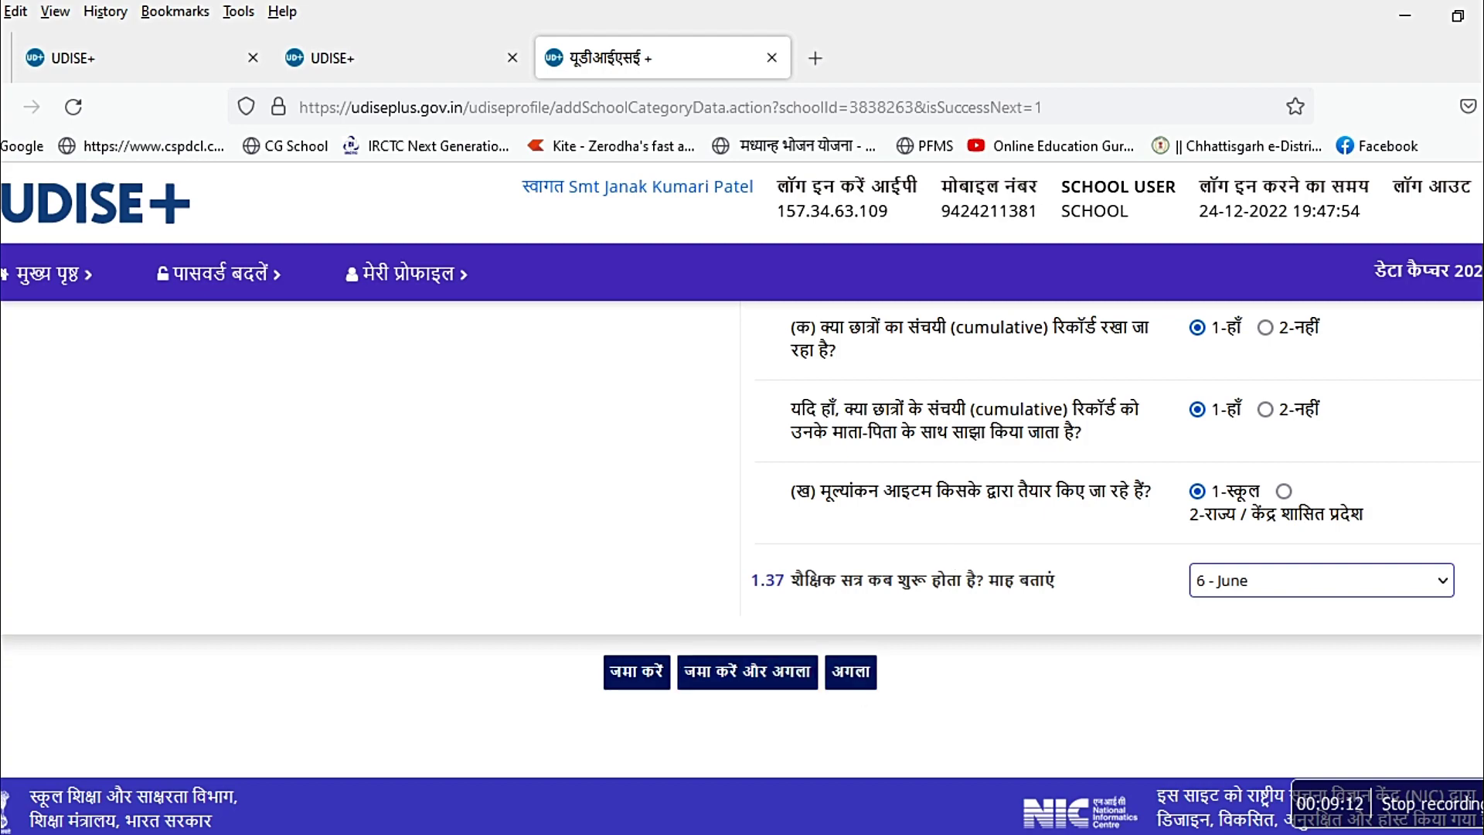
- Look over the 1.18 to 1.38 form once more and proceed to form 1.39 to 1.51 without submitting
scroll(742, 541, "up", 15)
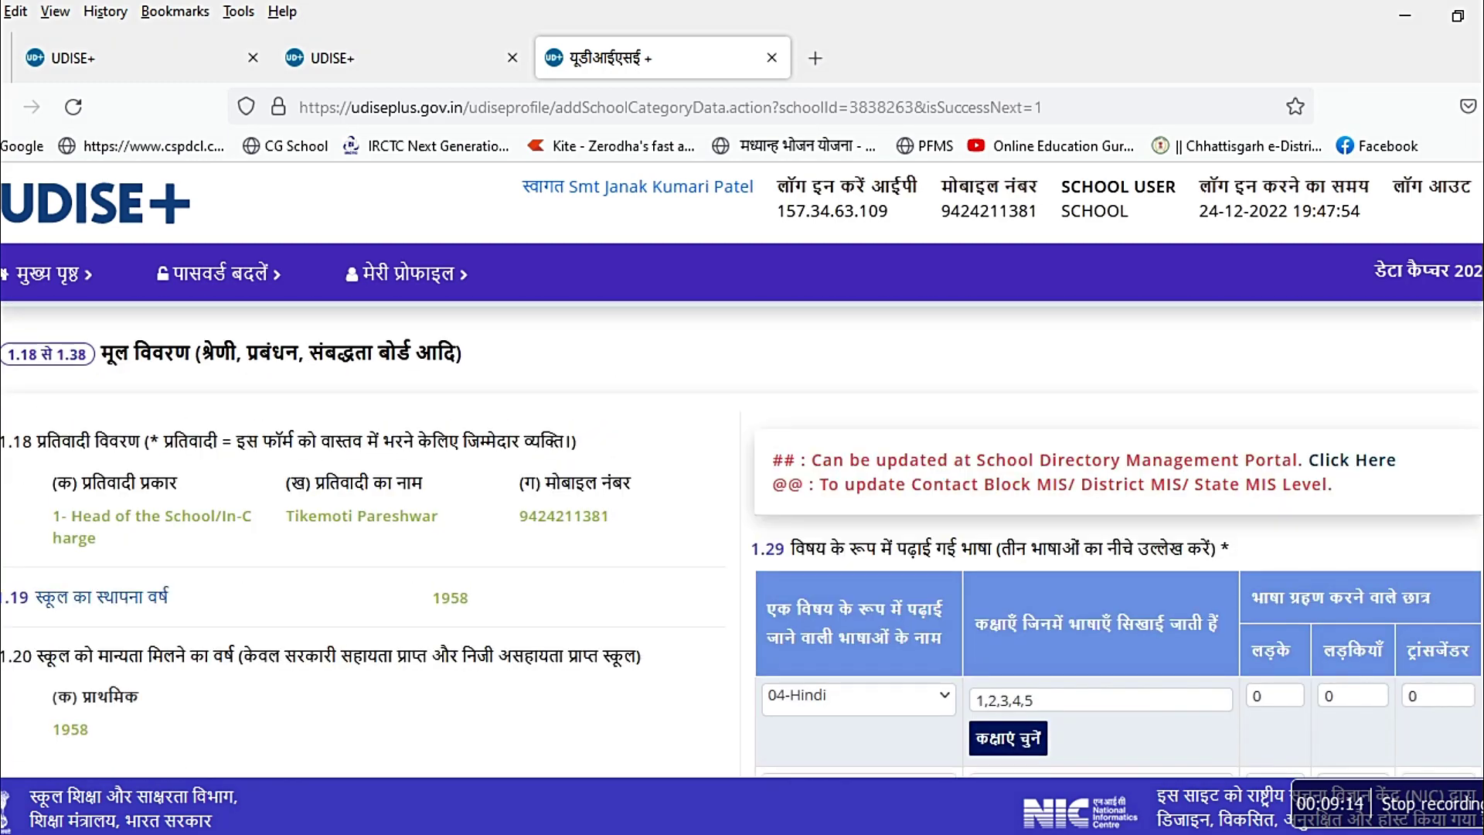
scroll(742, 541, "down", 15)
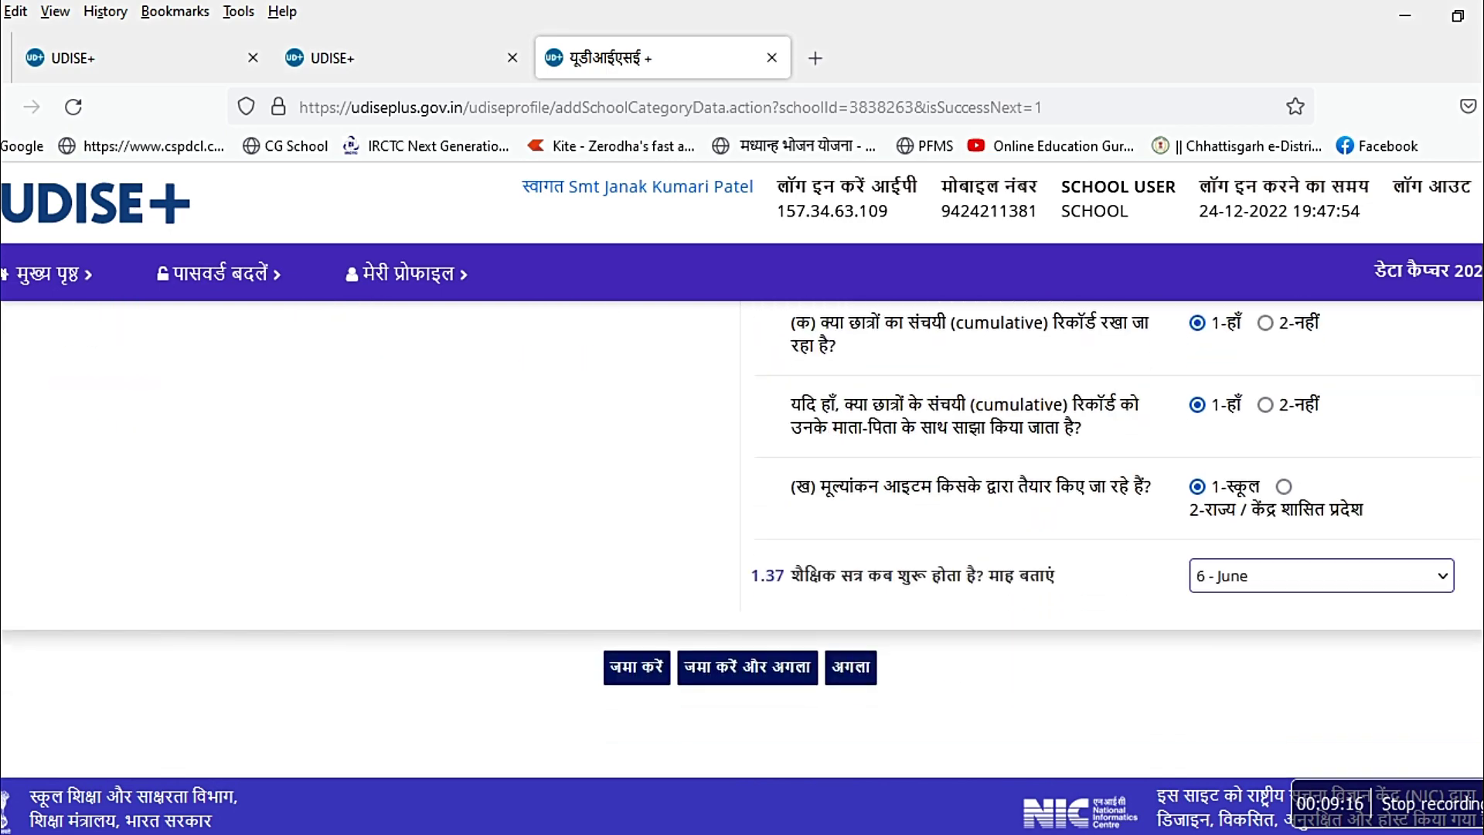
left_click(864, 675)
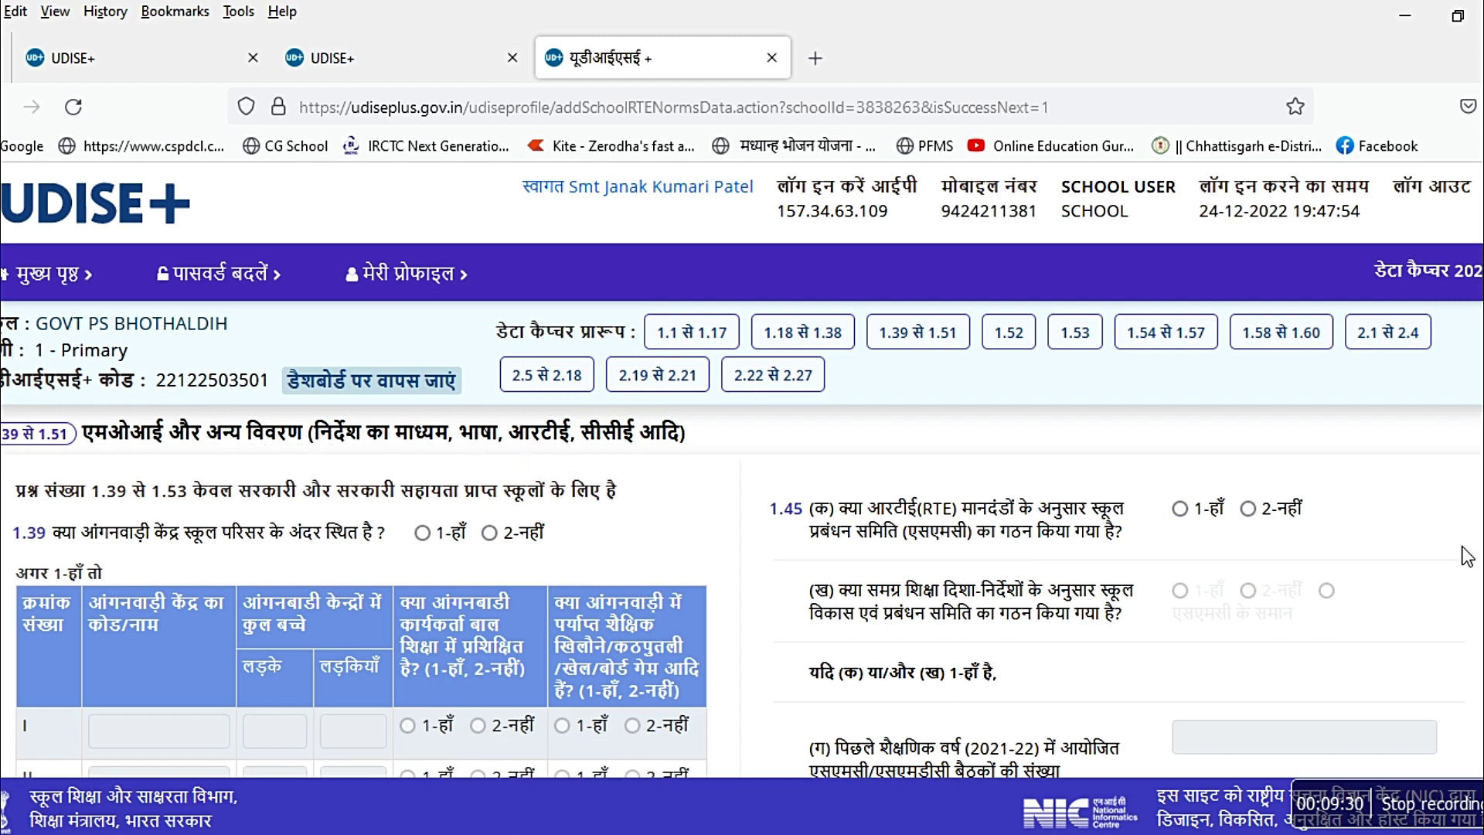
- Answer Yes to question 1.39 on an Anganwadi centre in the school premises and check the first row's name and children fields
scroll(742, 556, "down", 2)
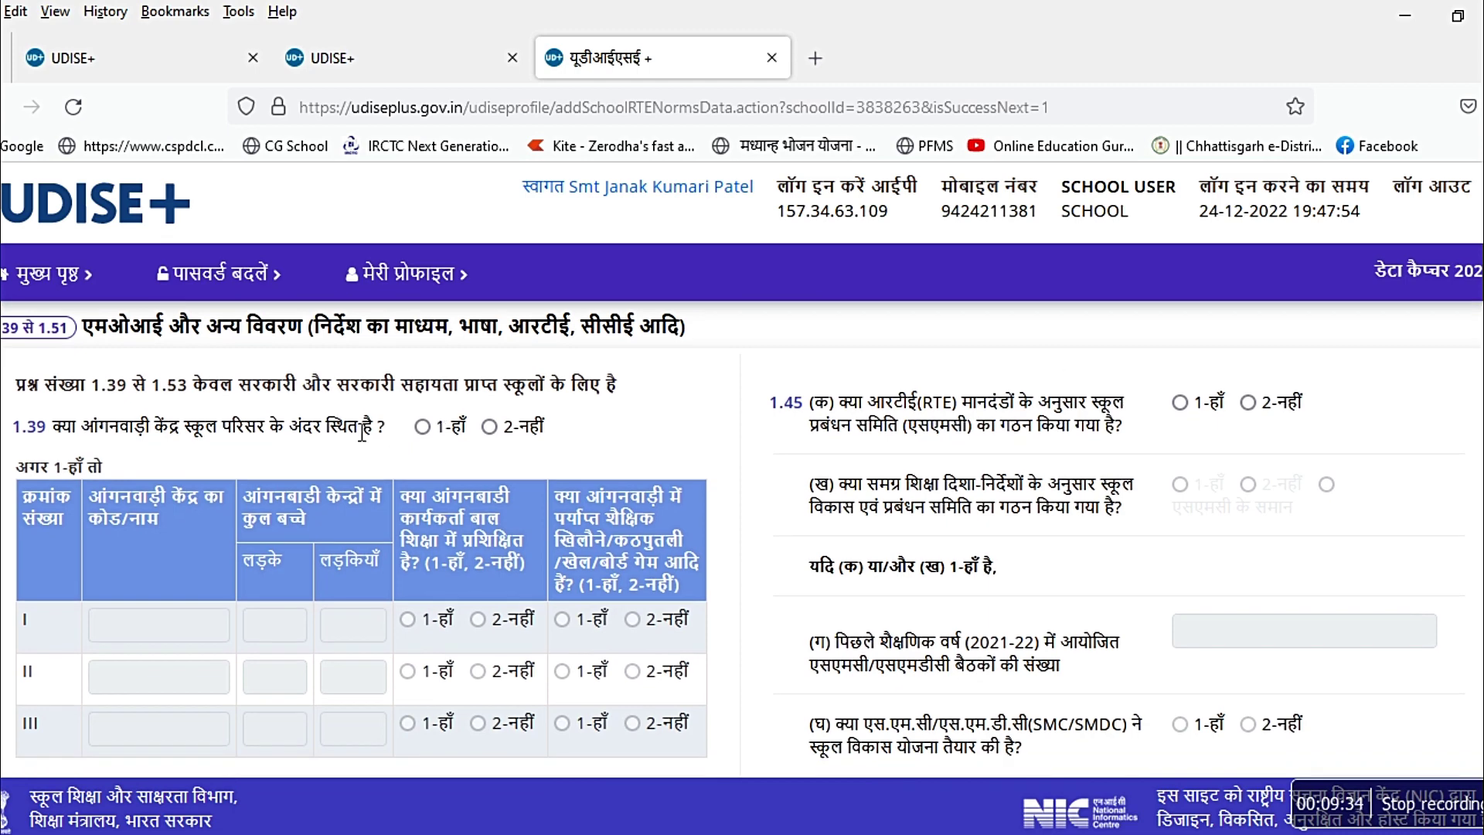
left_click(422, 430)
left_click(179, 627)
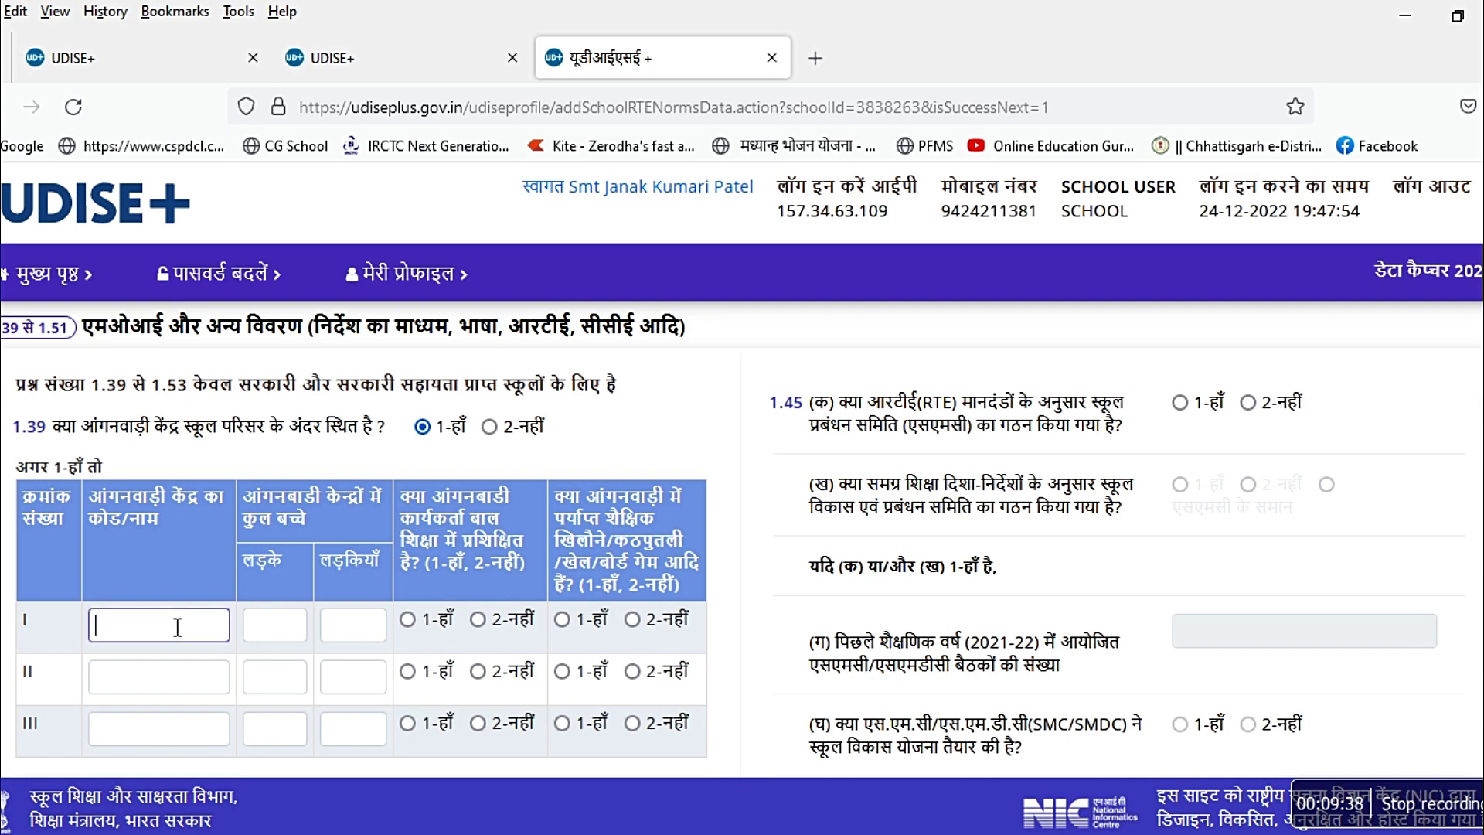
left_click(301, 632)
left_click(371, 626)
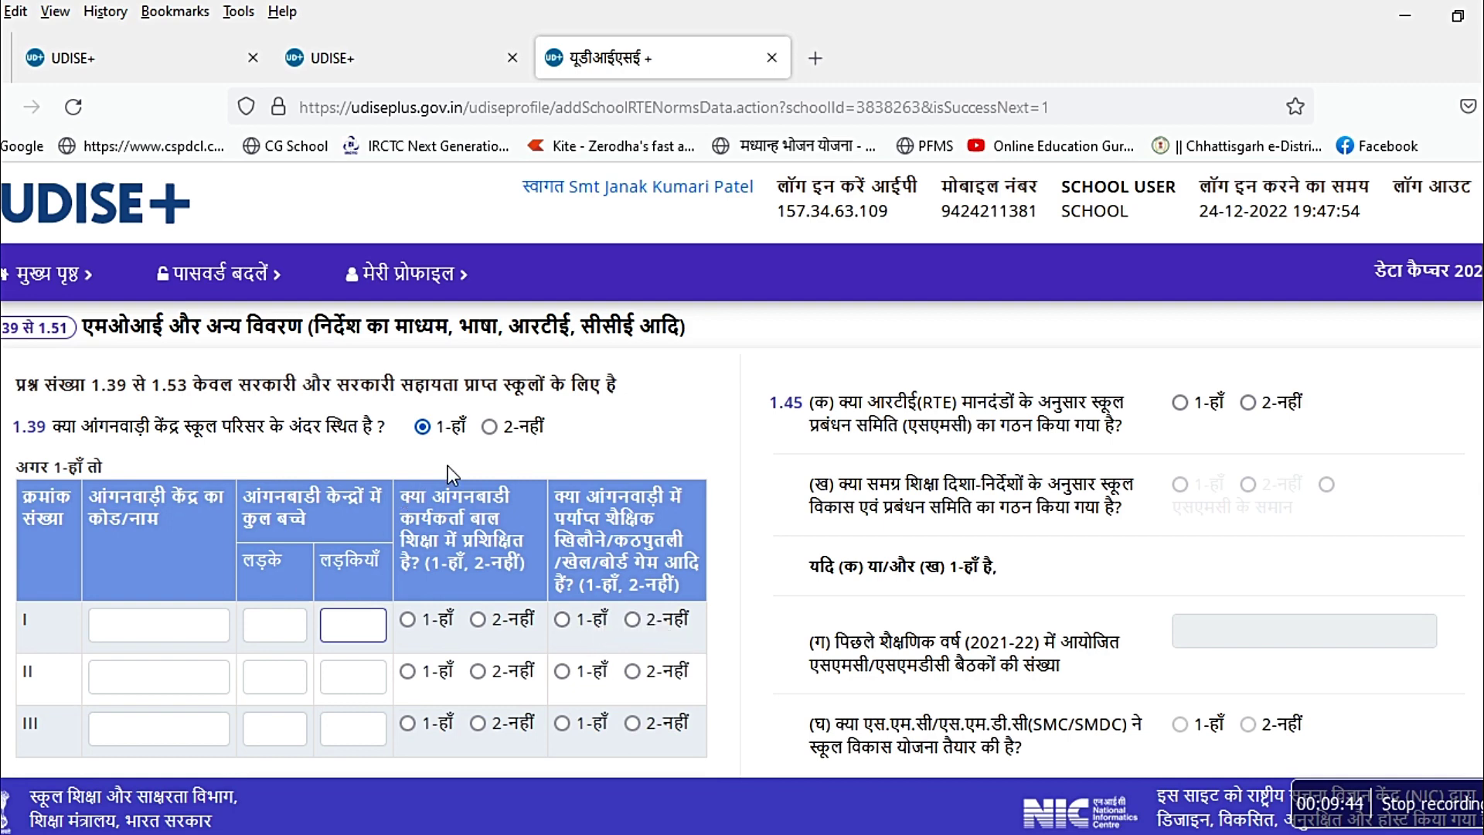
- Answer No to question 1.39 on the Anganwadi centre and continue to questions 1.40, 1.41 and 1.46
left_click(490, 428)
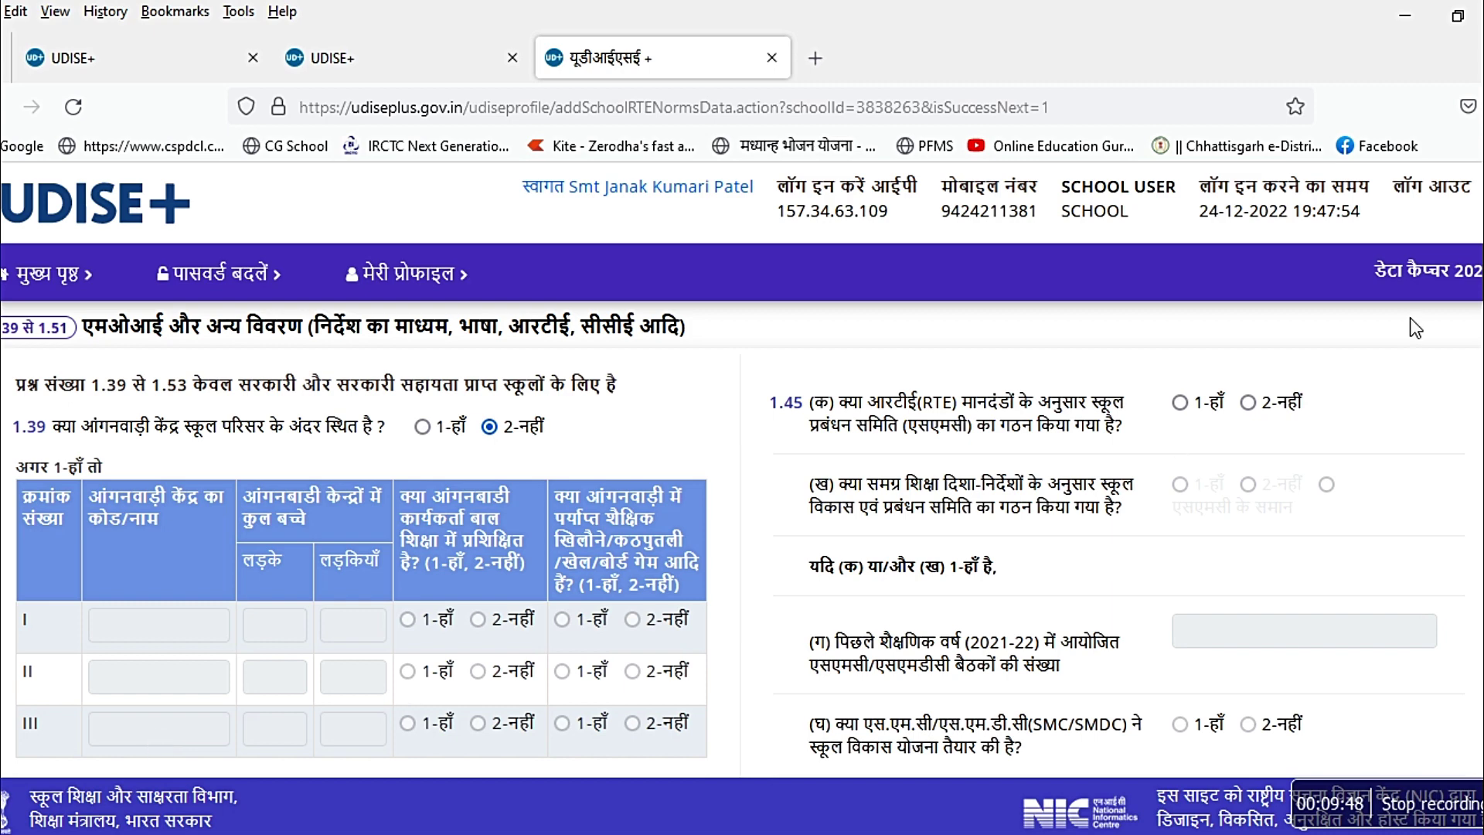
scroll(742, 541, "down", 4)
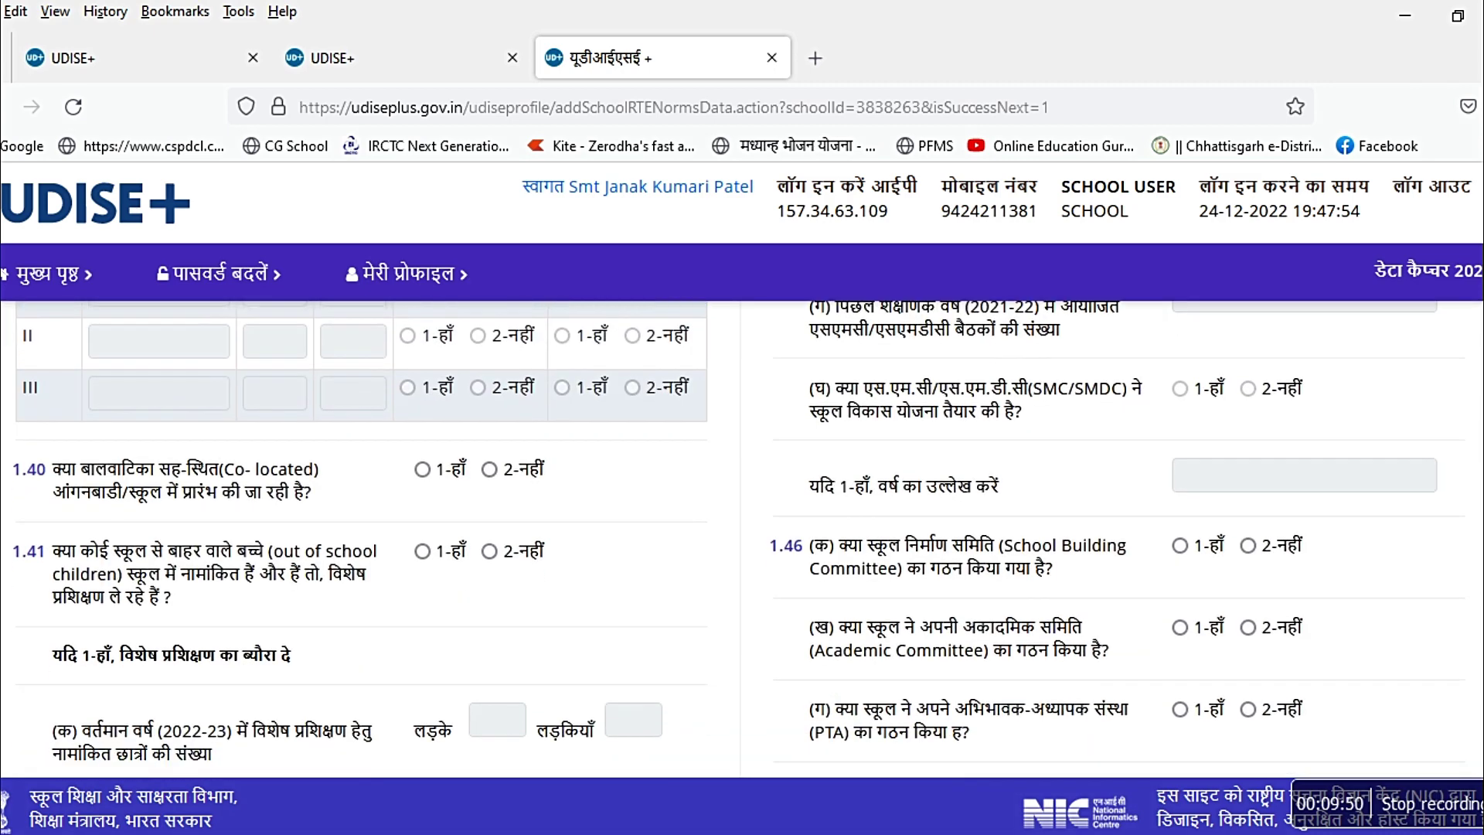
scroll(742, 541, "down", 1)
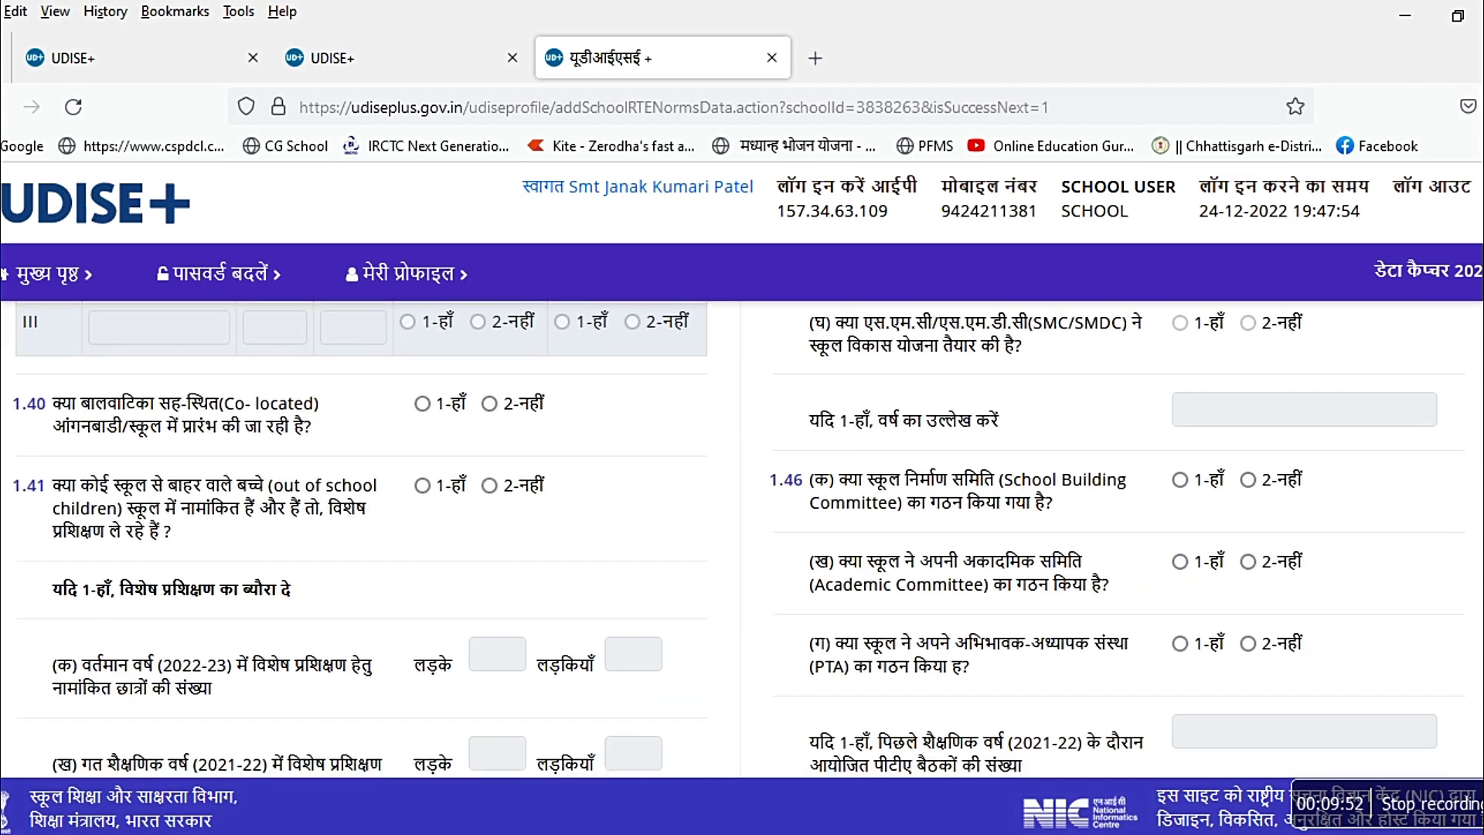
scroll(741, 541, "down", 1)
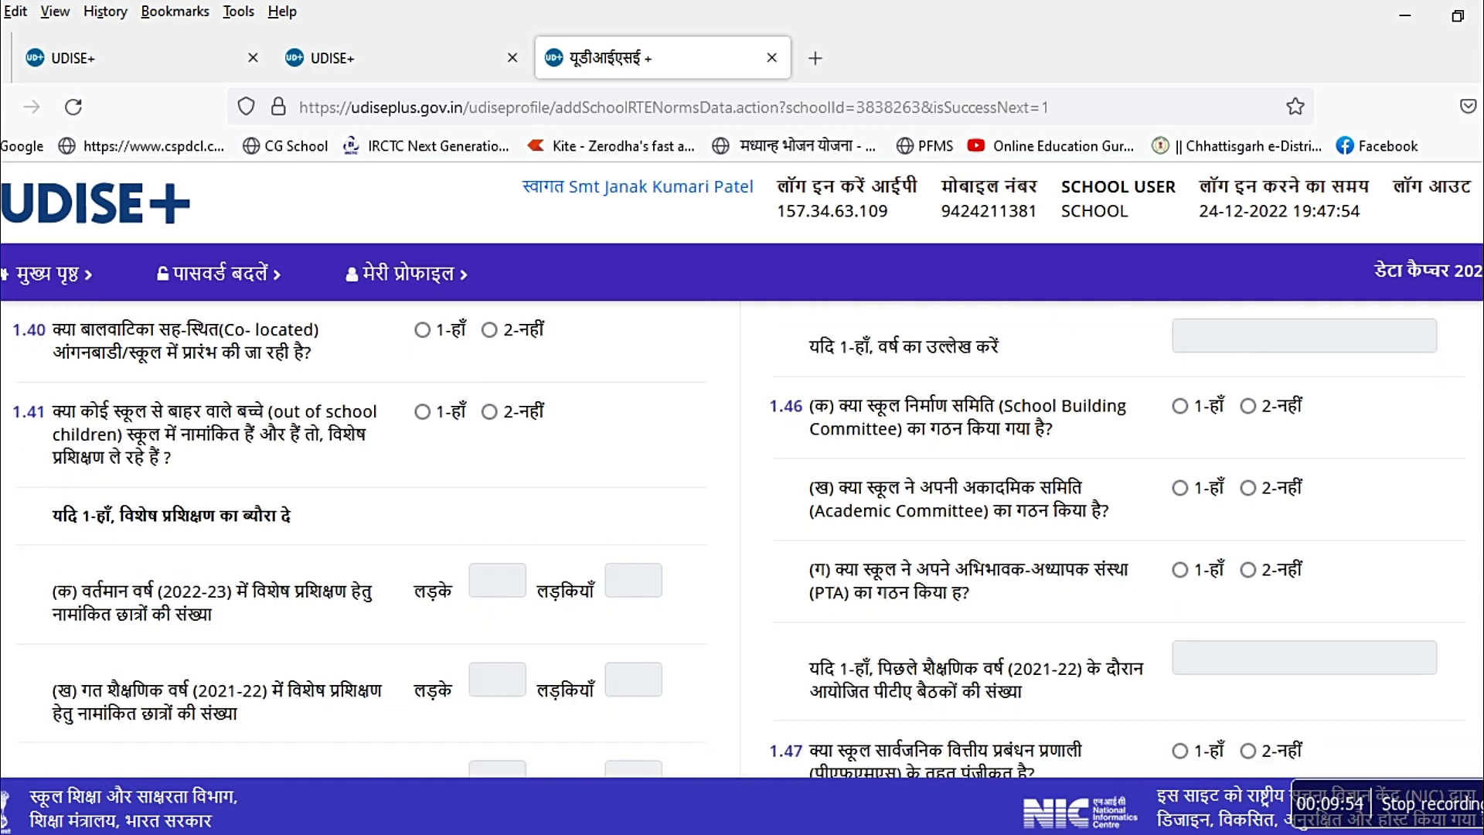
- Review the special training details under question 1.41 and check the student count fields in questions 1.42 and 1.43
scroll(742, 541, "down", 1)
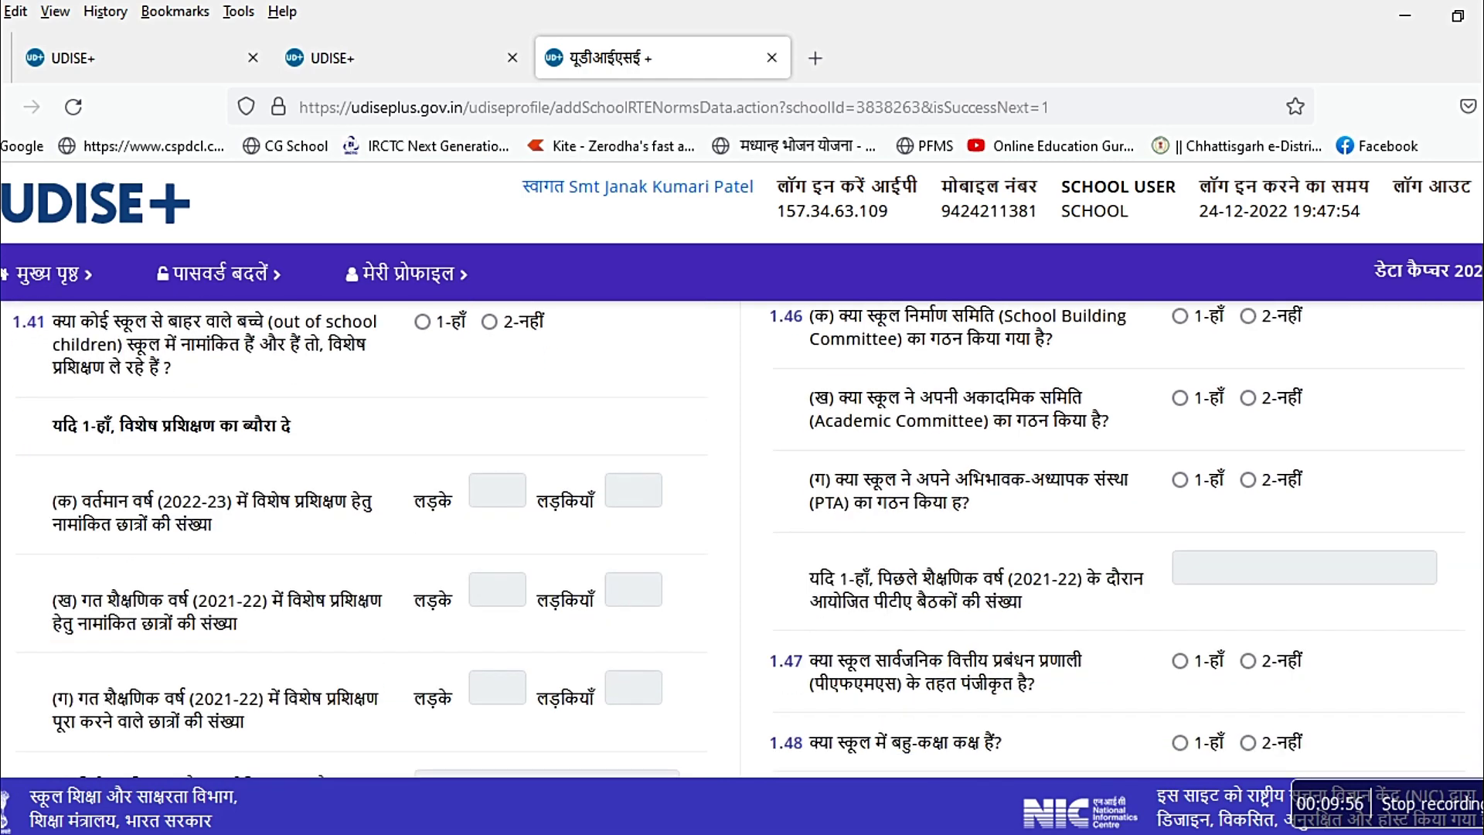
scroll(1232, 475, "down", 1)
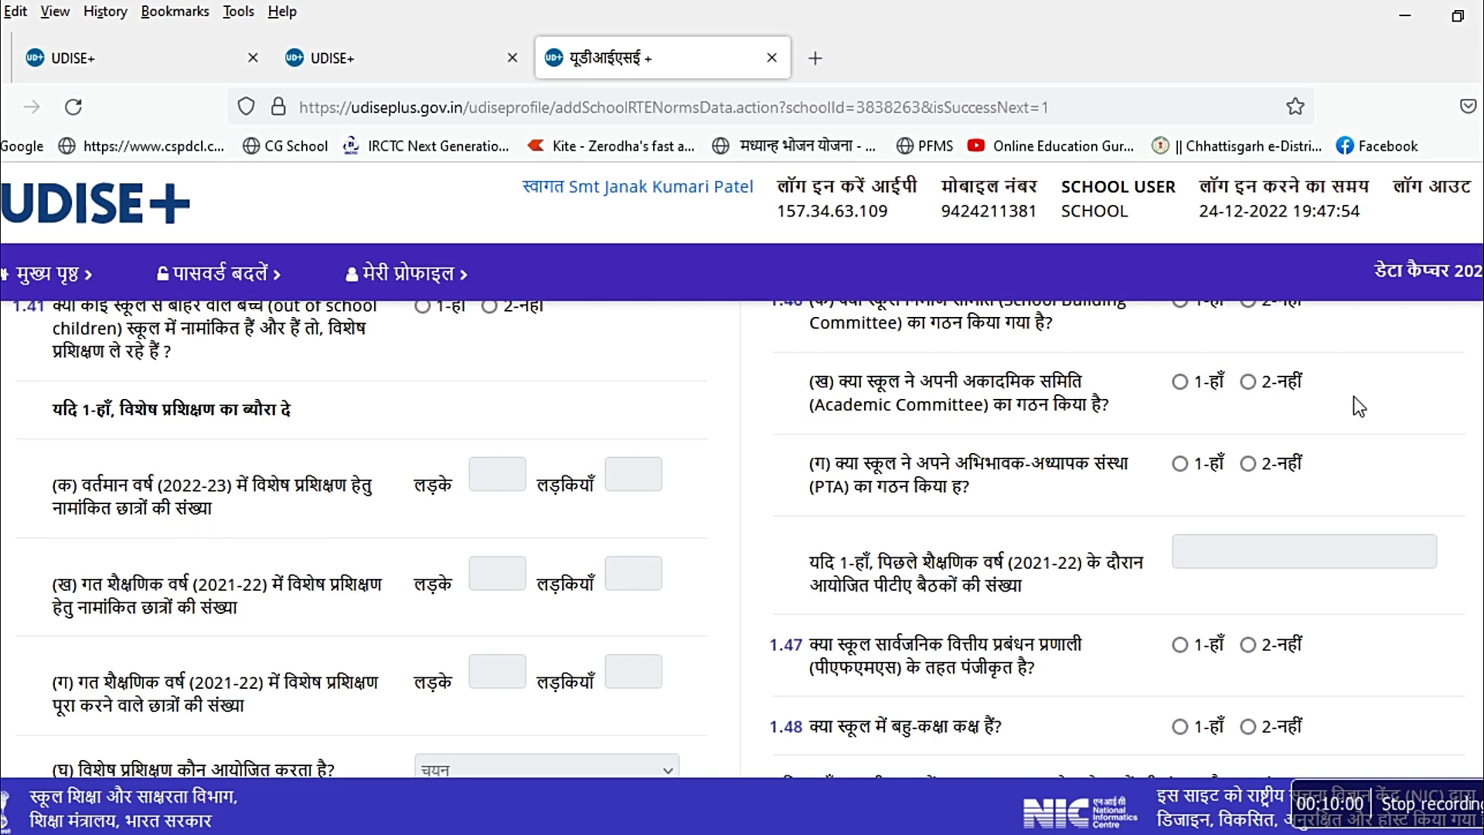
scroll(742, 541, "down", 3)
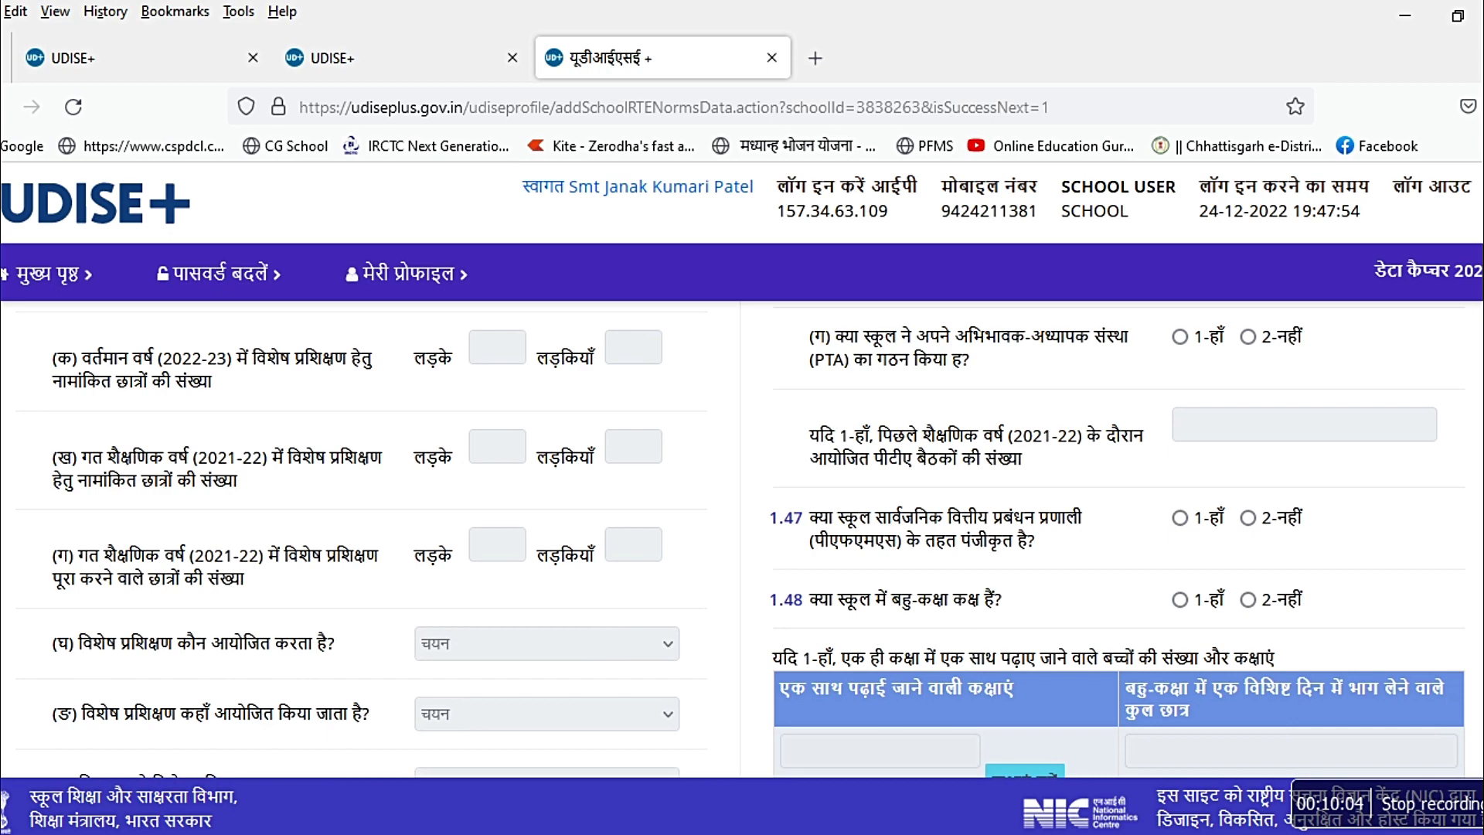
scroll(741, 541, "down", 1)
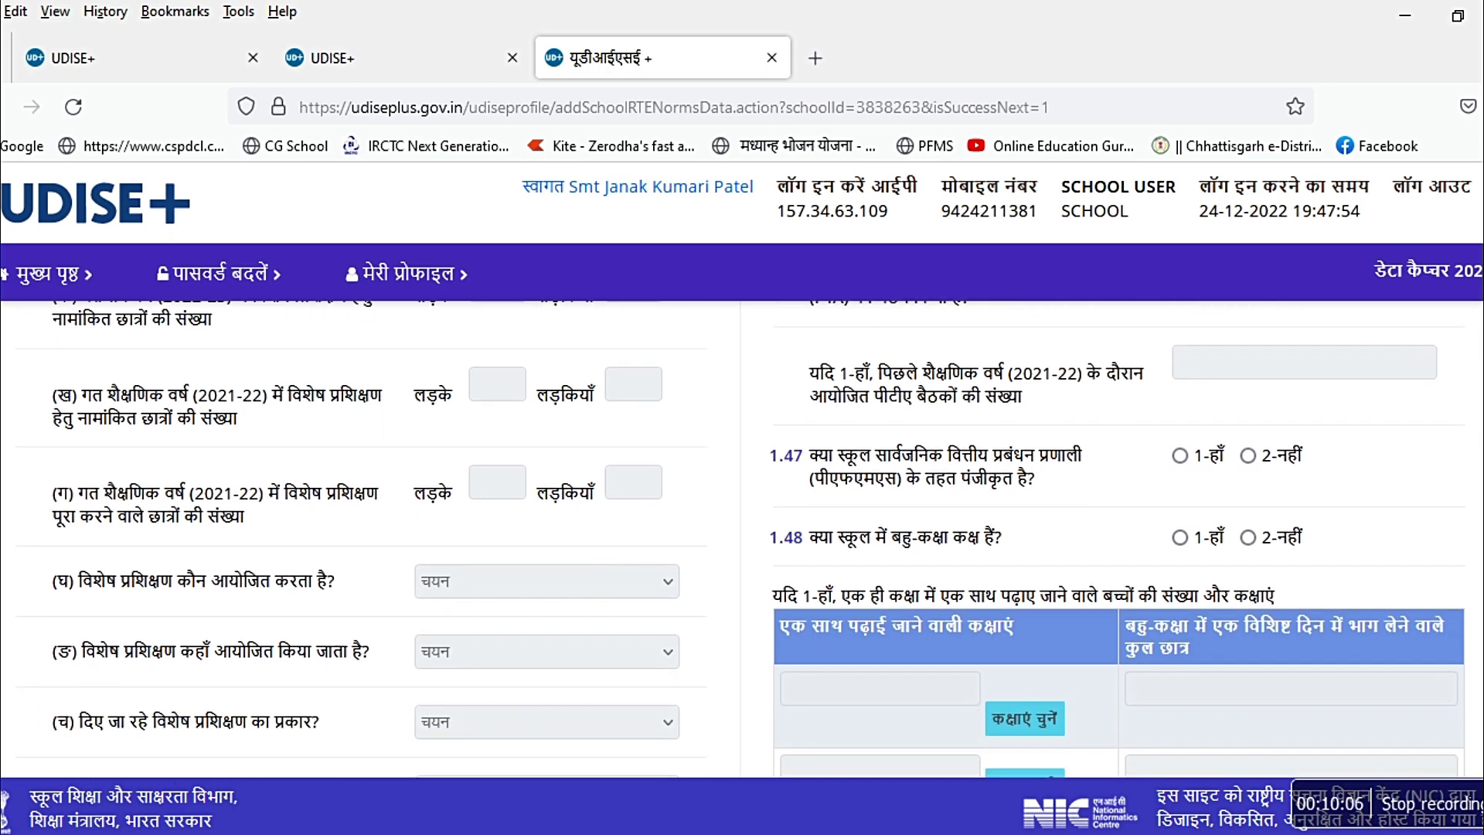
scroll(742, 541, "down", 1)
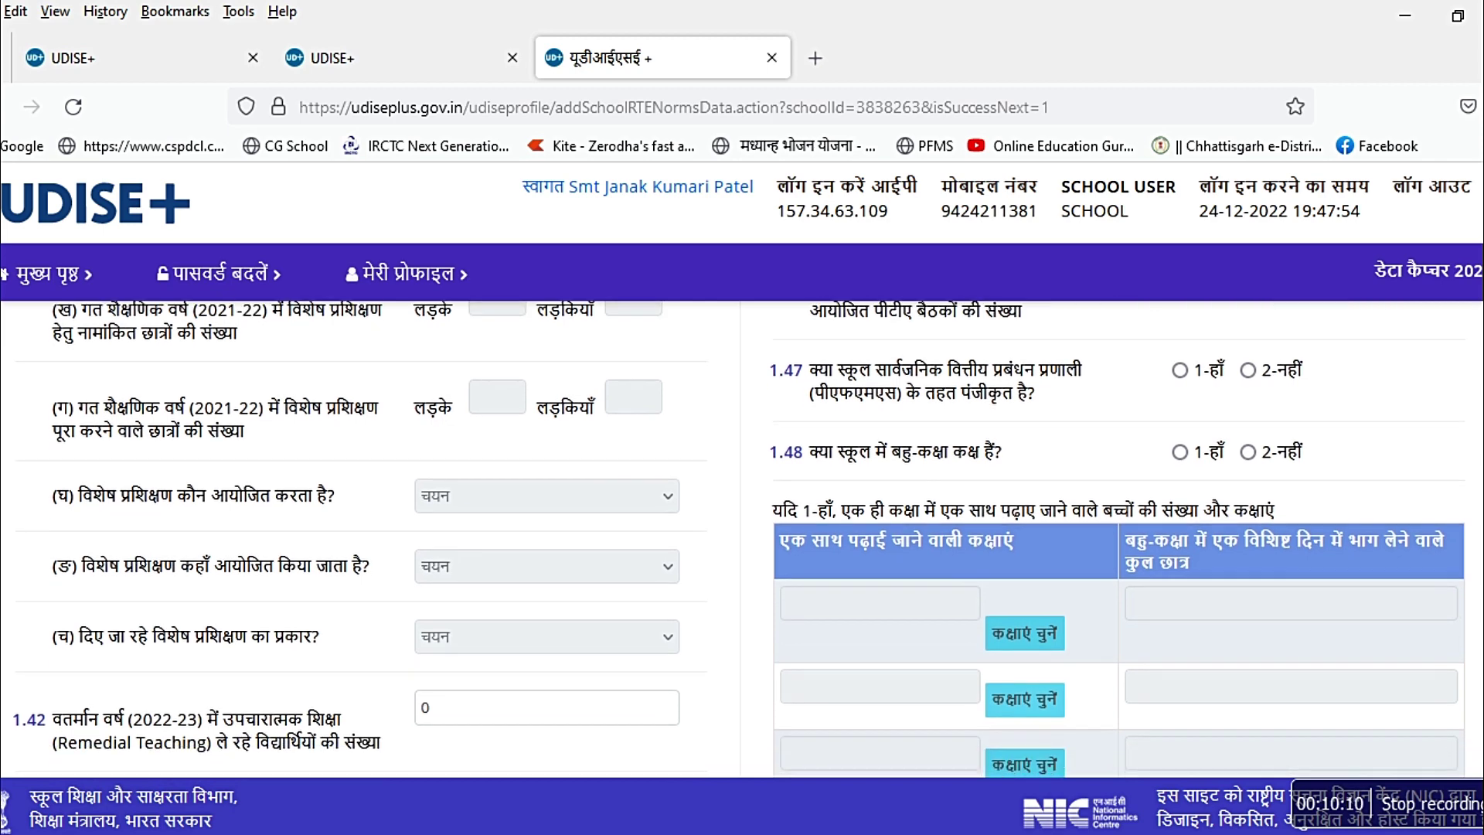
scroll(742, 541, "down", 3)
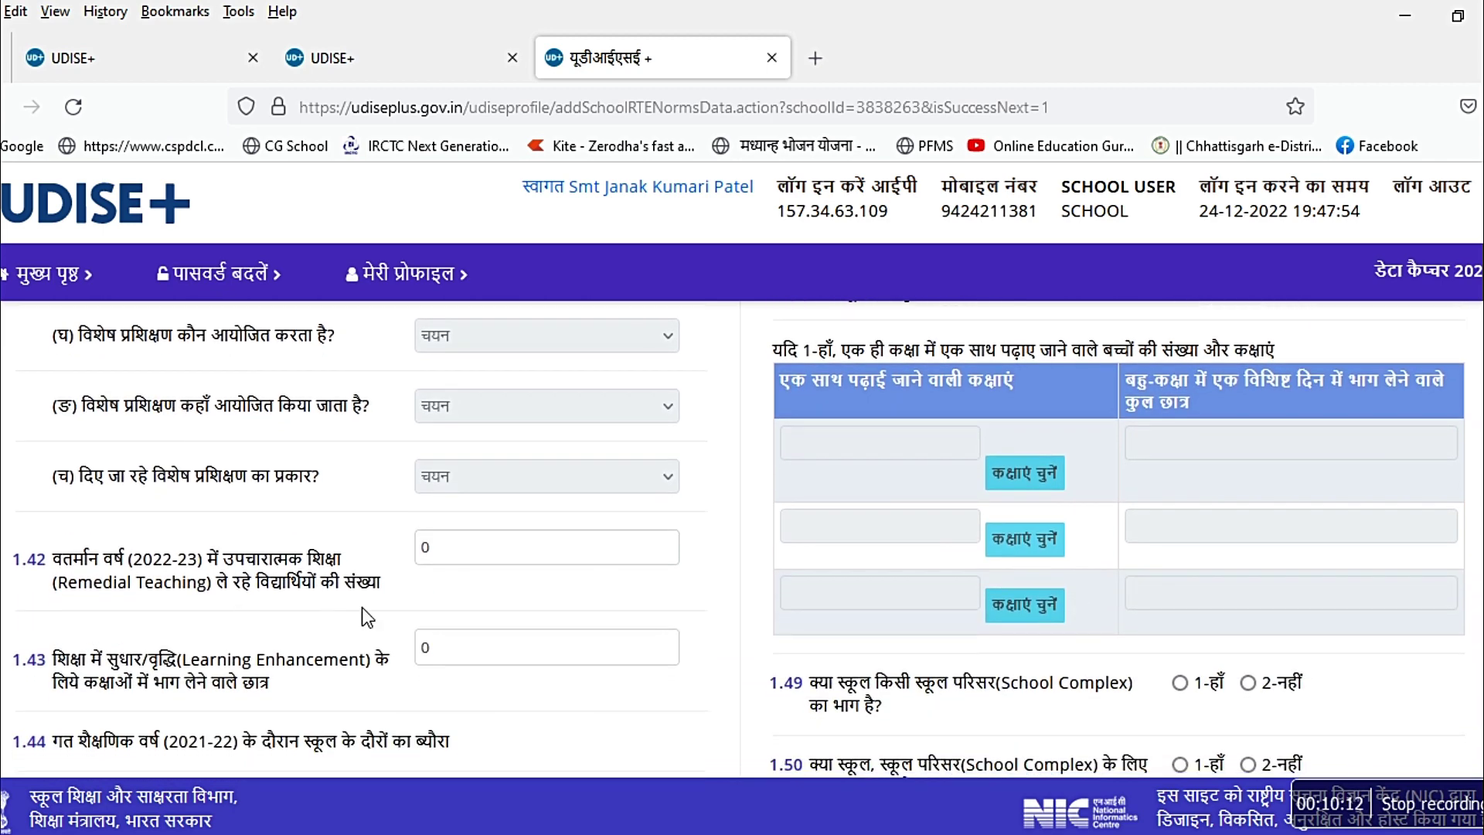
double_click(426, 550)
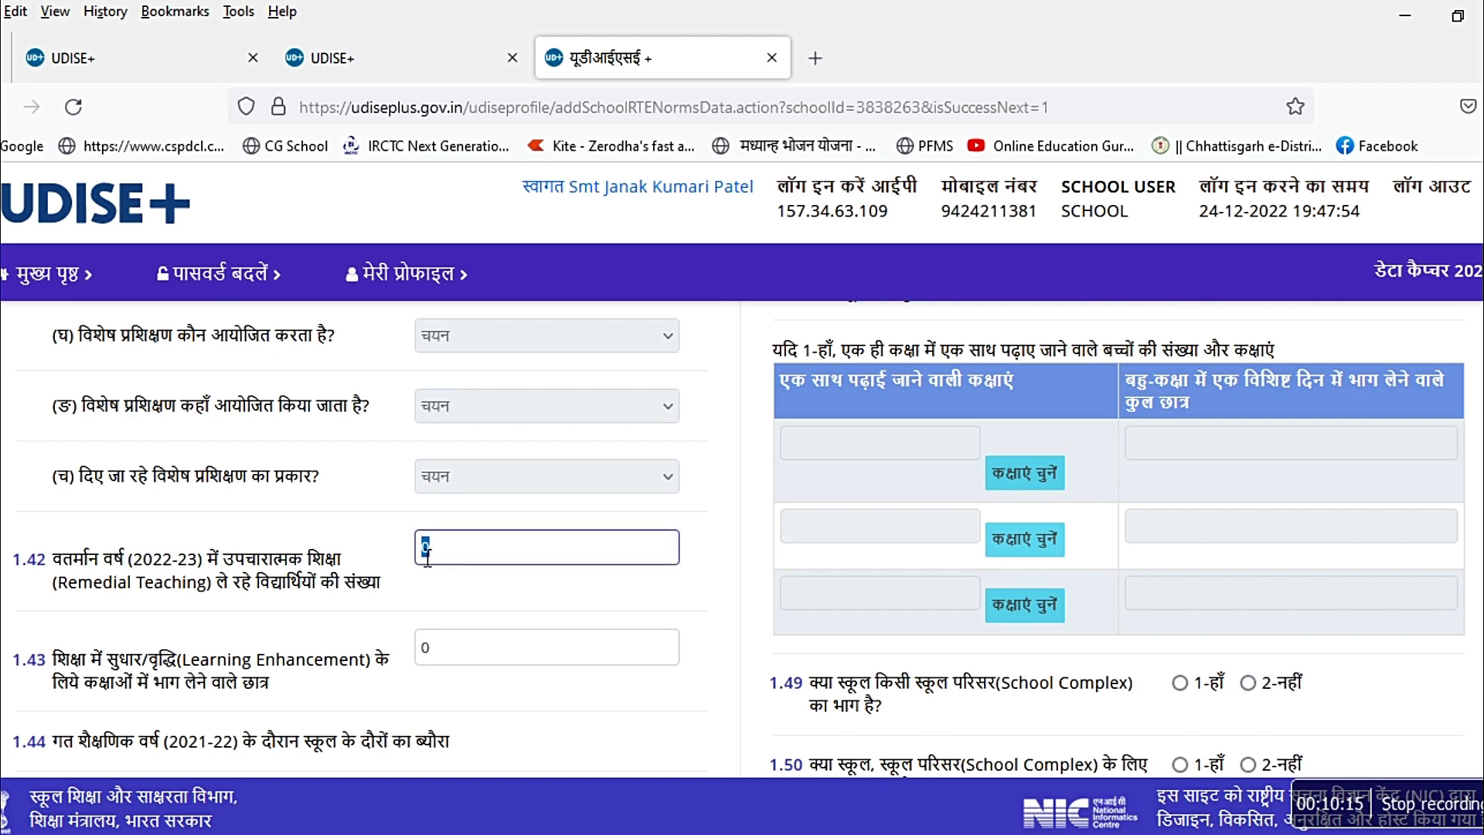
double_click(450, 655)
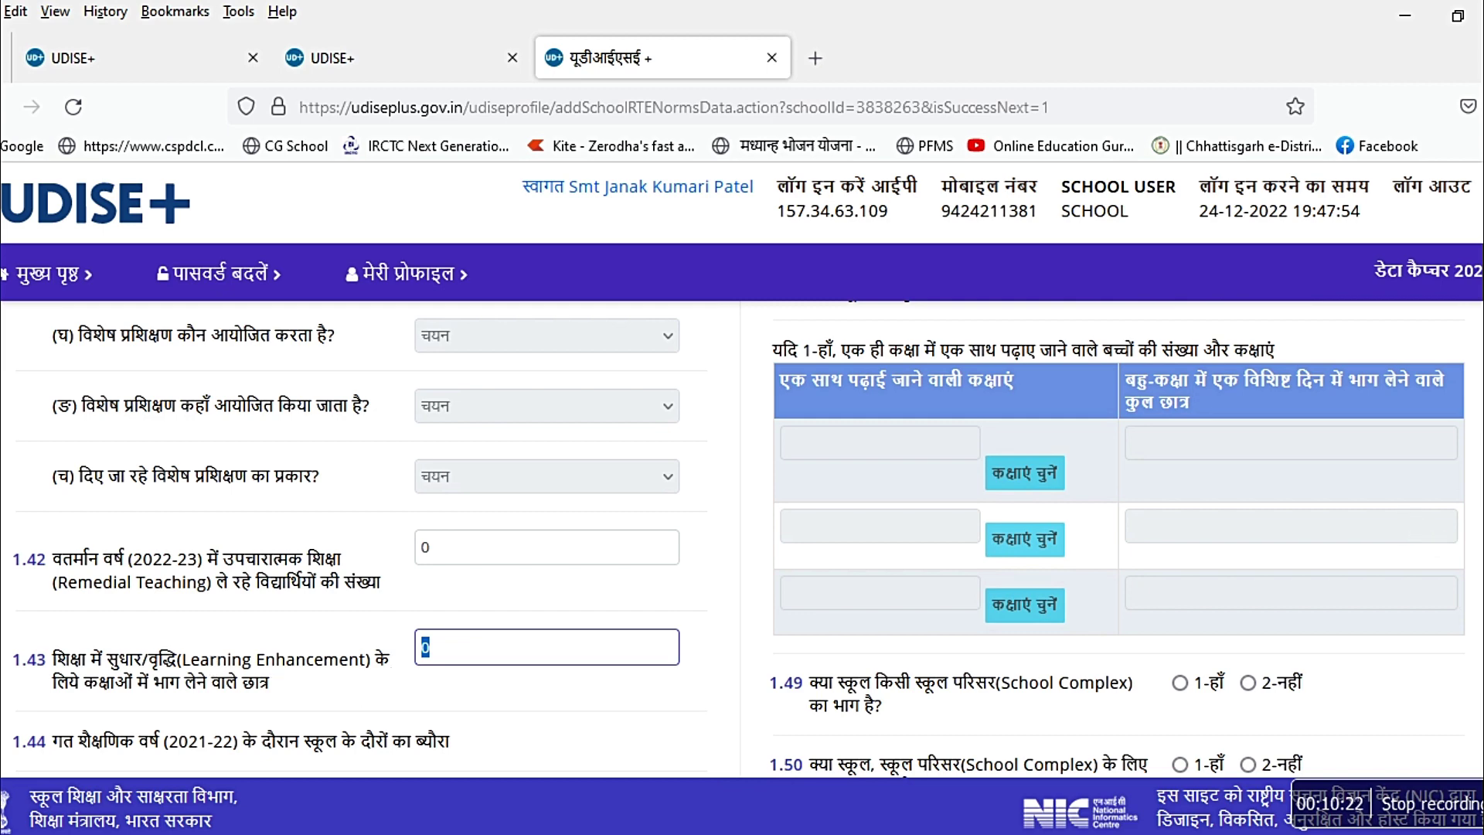
- Check the 2021-22 school visit fields in question 1.44, from academic inspections to CRC, block and district/state officer visits
scroll(1113, 540, "up", 1)
scroll(1113, 541, "down", 3)
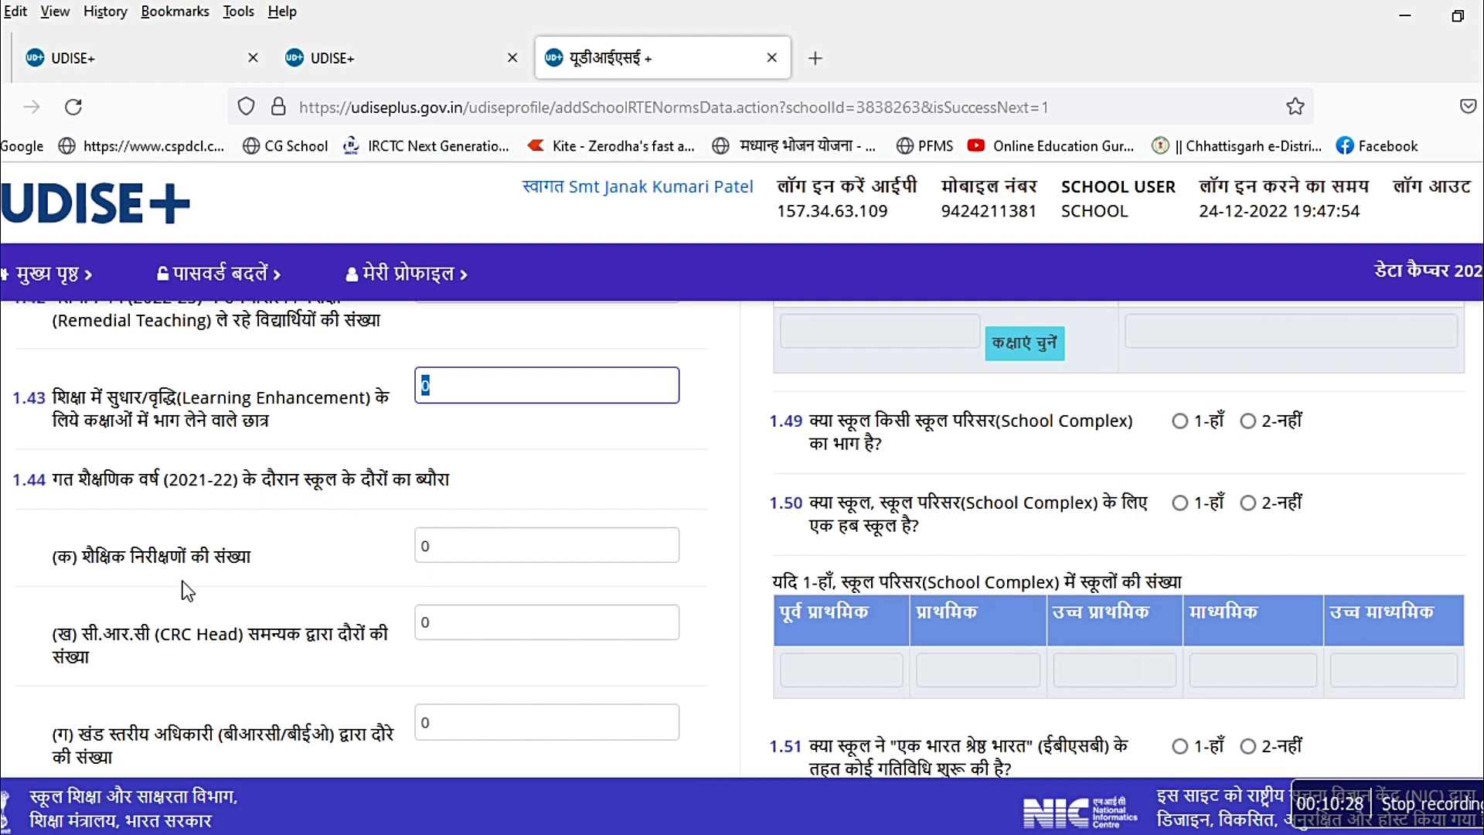
left_click(472, 628)
left_click_drag(472, 628, 378, 635)
scroll(424, 507, "down", 3)
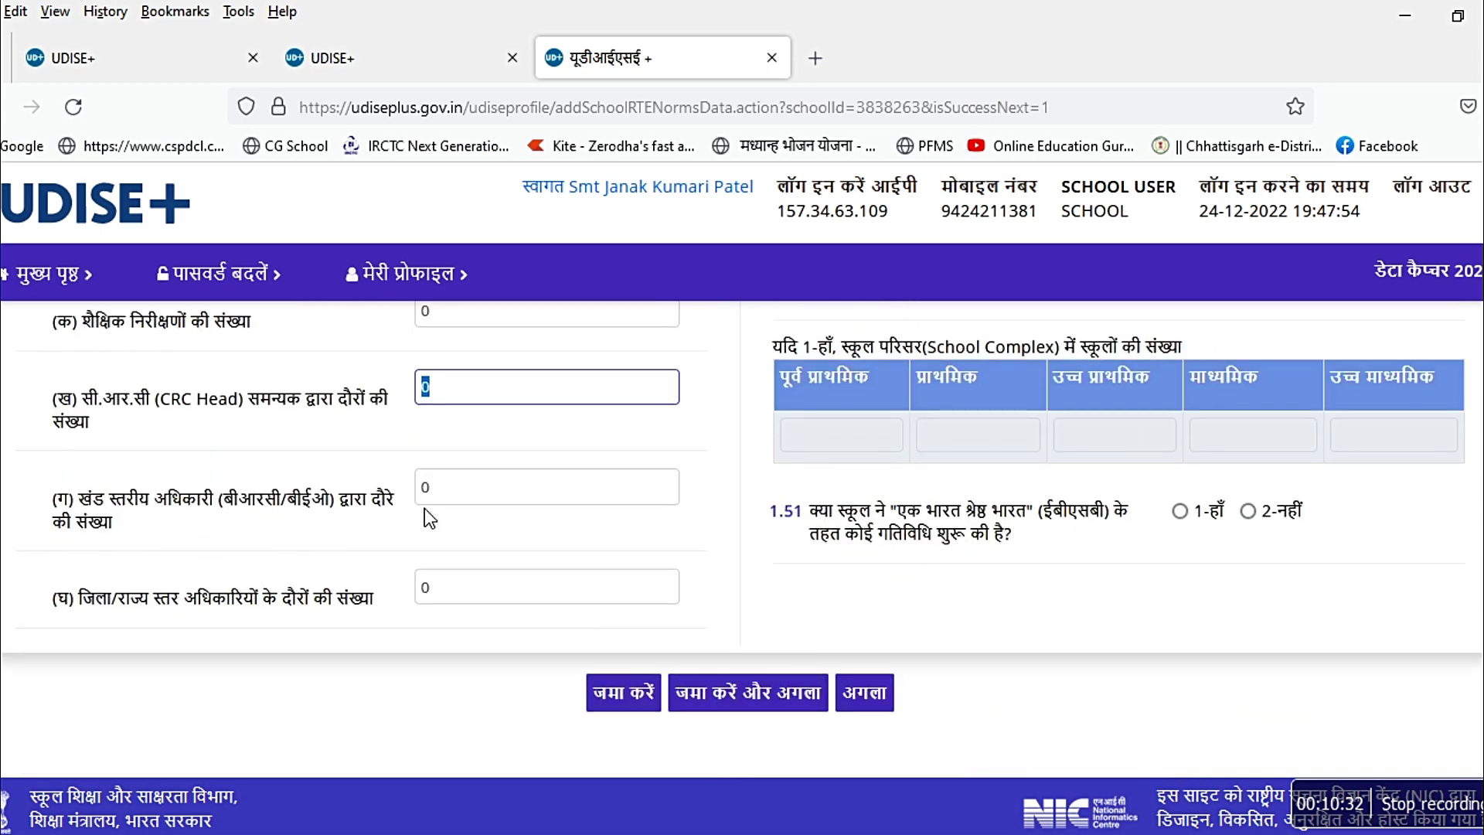
left_click_drag(460, 505, 423, 499)
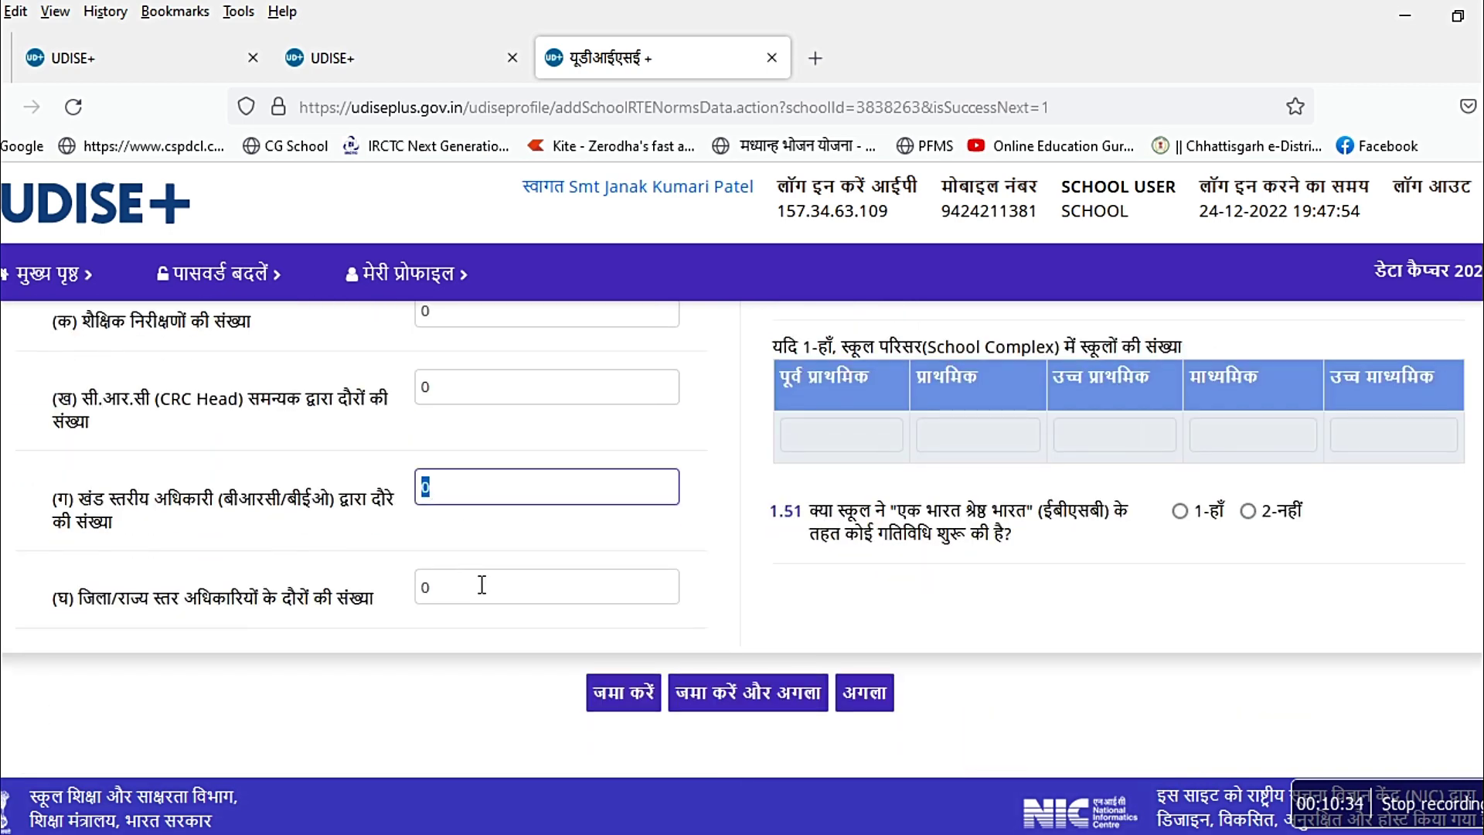
left_click_drag(482, 585, 391, 600)
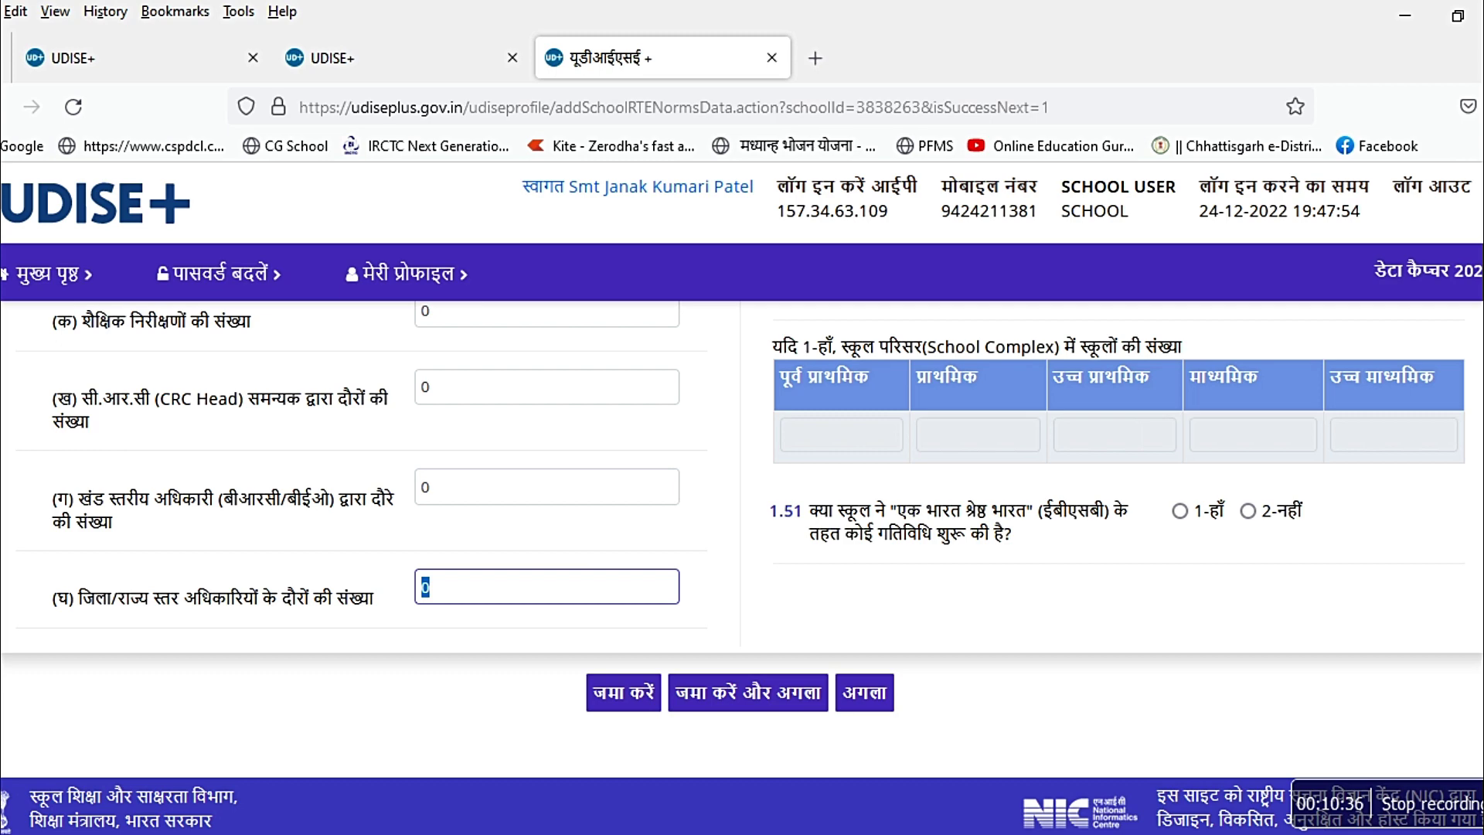
scroll(741, 515, "up", 2)
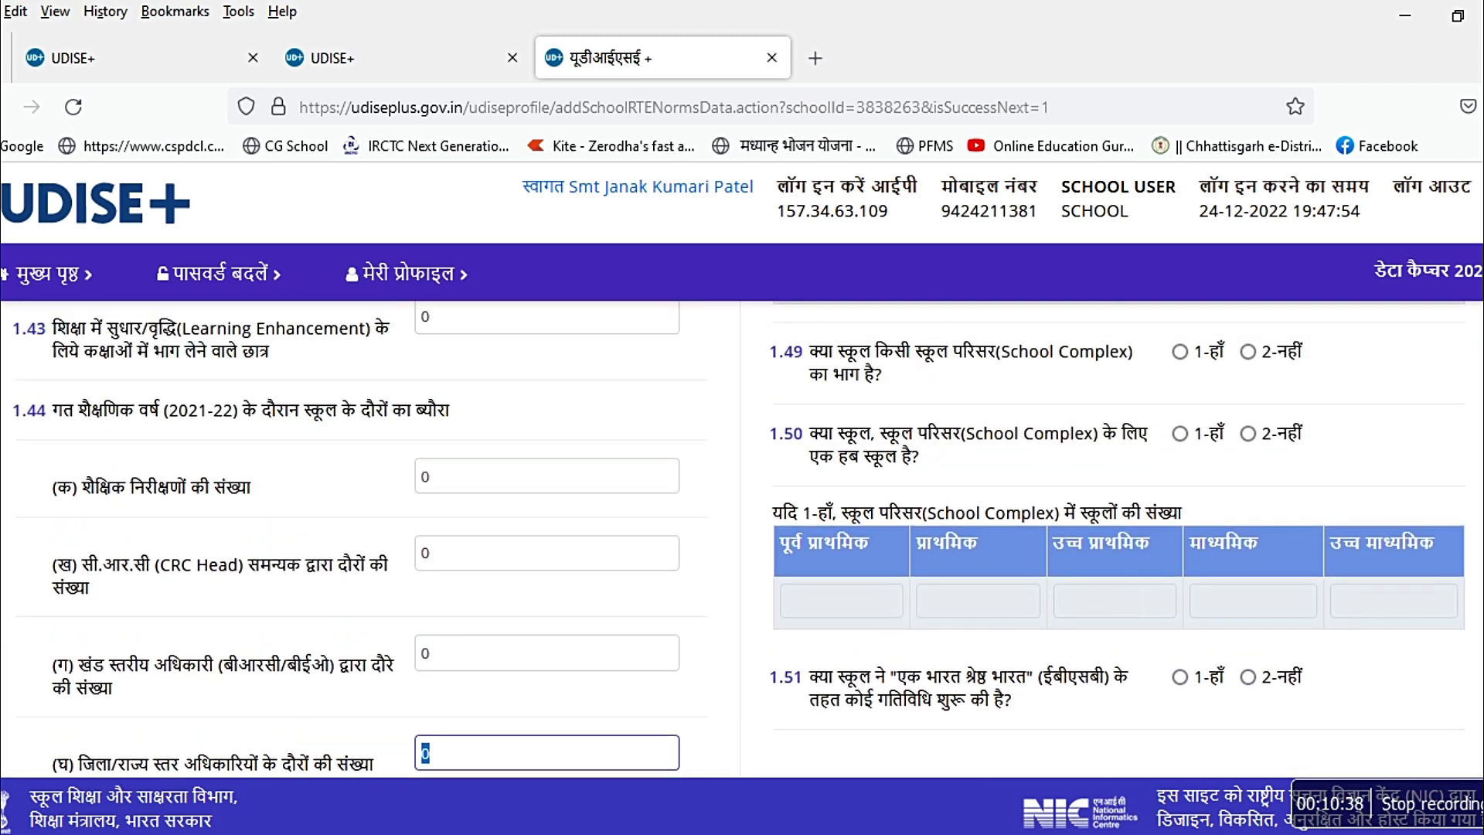
scroll(742, 515, "down", 2)
scroll(742, 515, "up", 3)
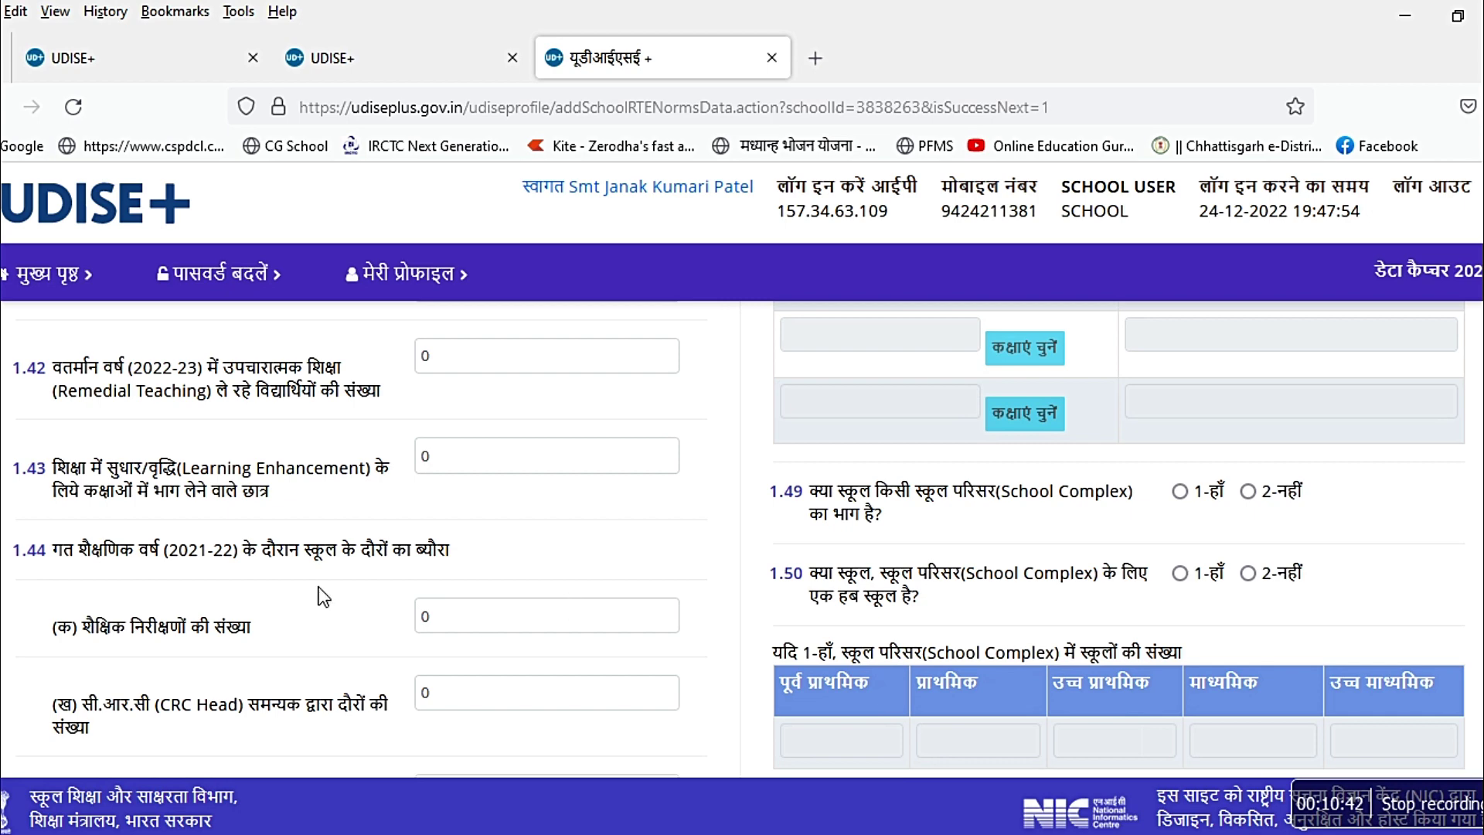
double_click(246, 552)
left_click_drag(247, 553, 164, 552)
- Answer Yes to question 1.45 (क) on the School Management Committee and activate the 2021-22 meeting count field
scroll(163, 552, "up", 12)
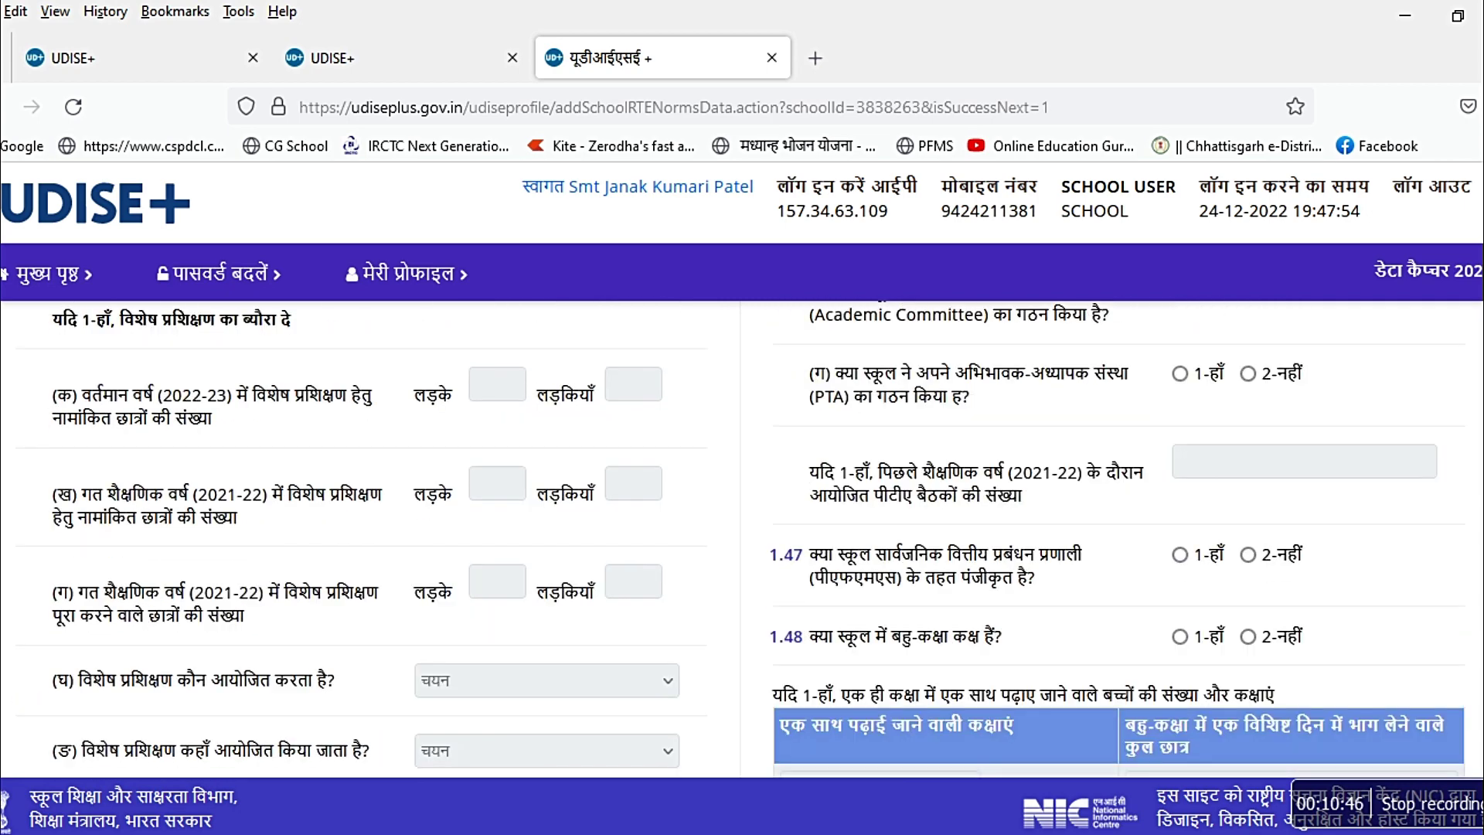
scroll(735, 529, "up", 2)
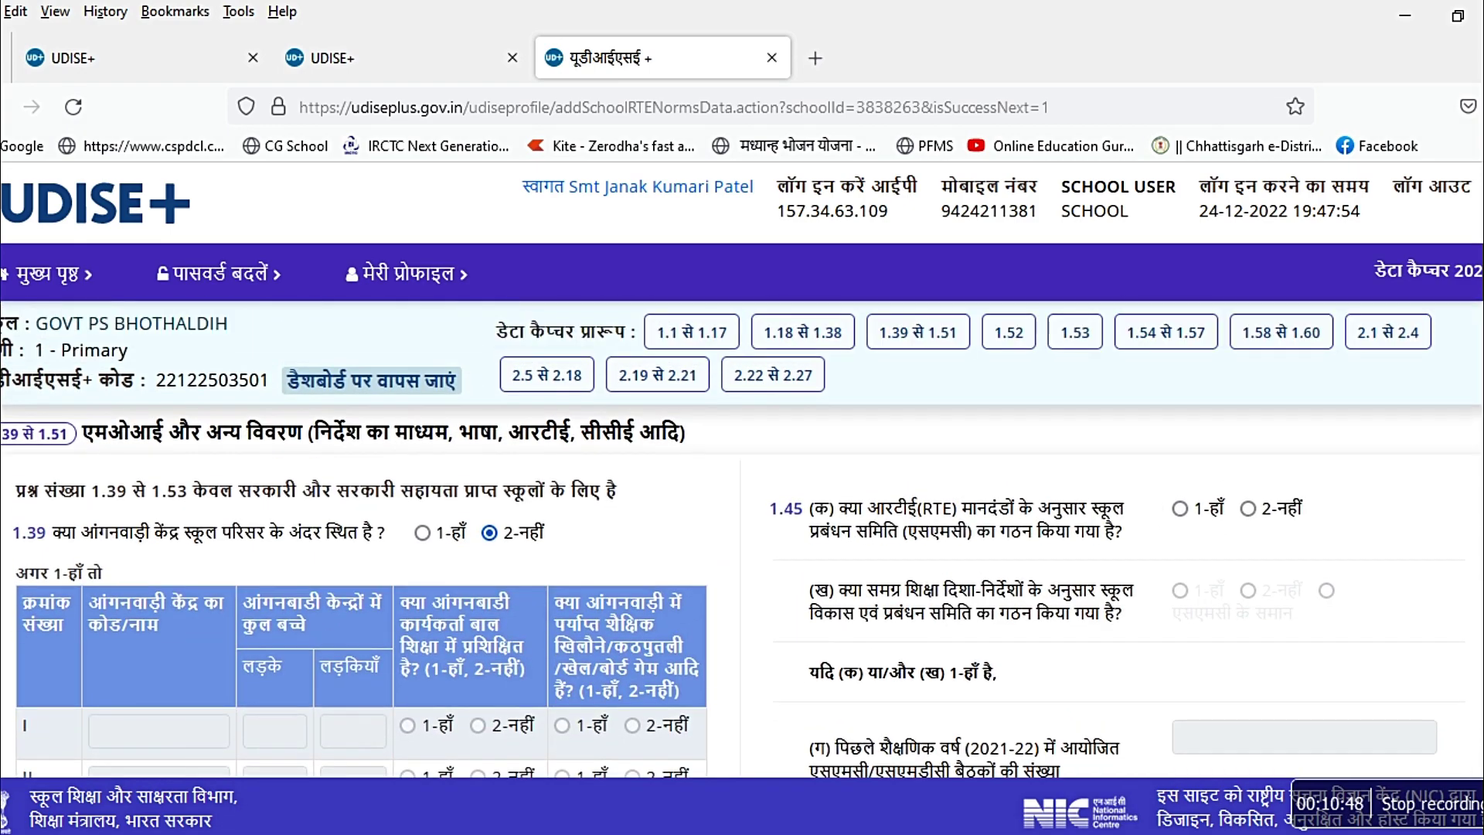
scroll(735, 529, "down", 2)
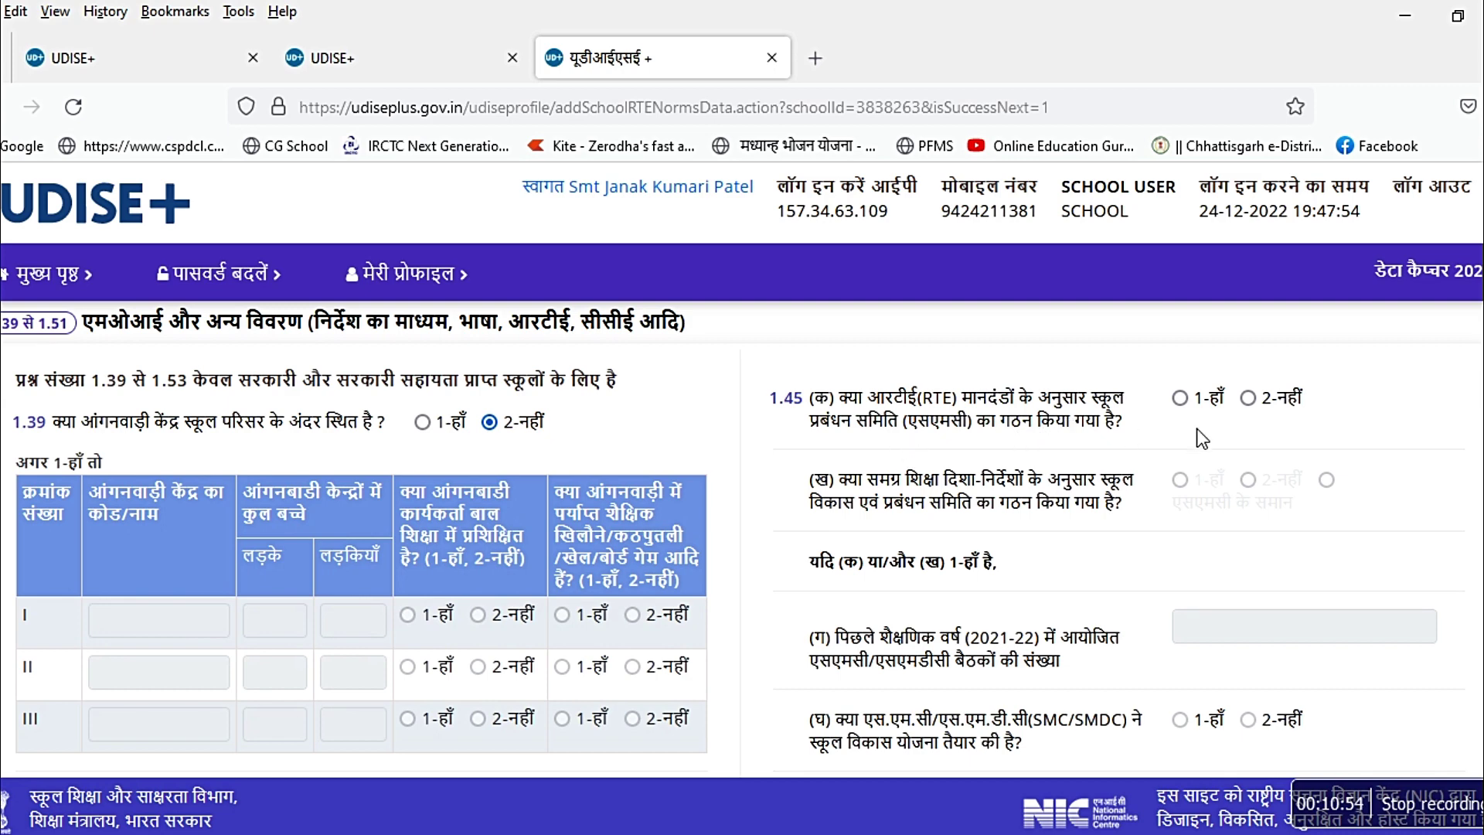
left_click(1179, 397)
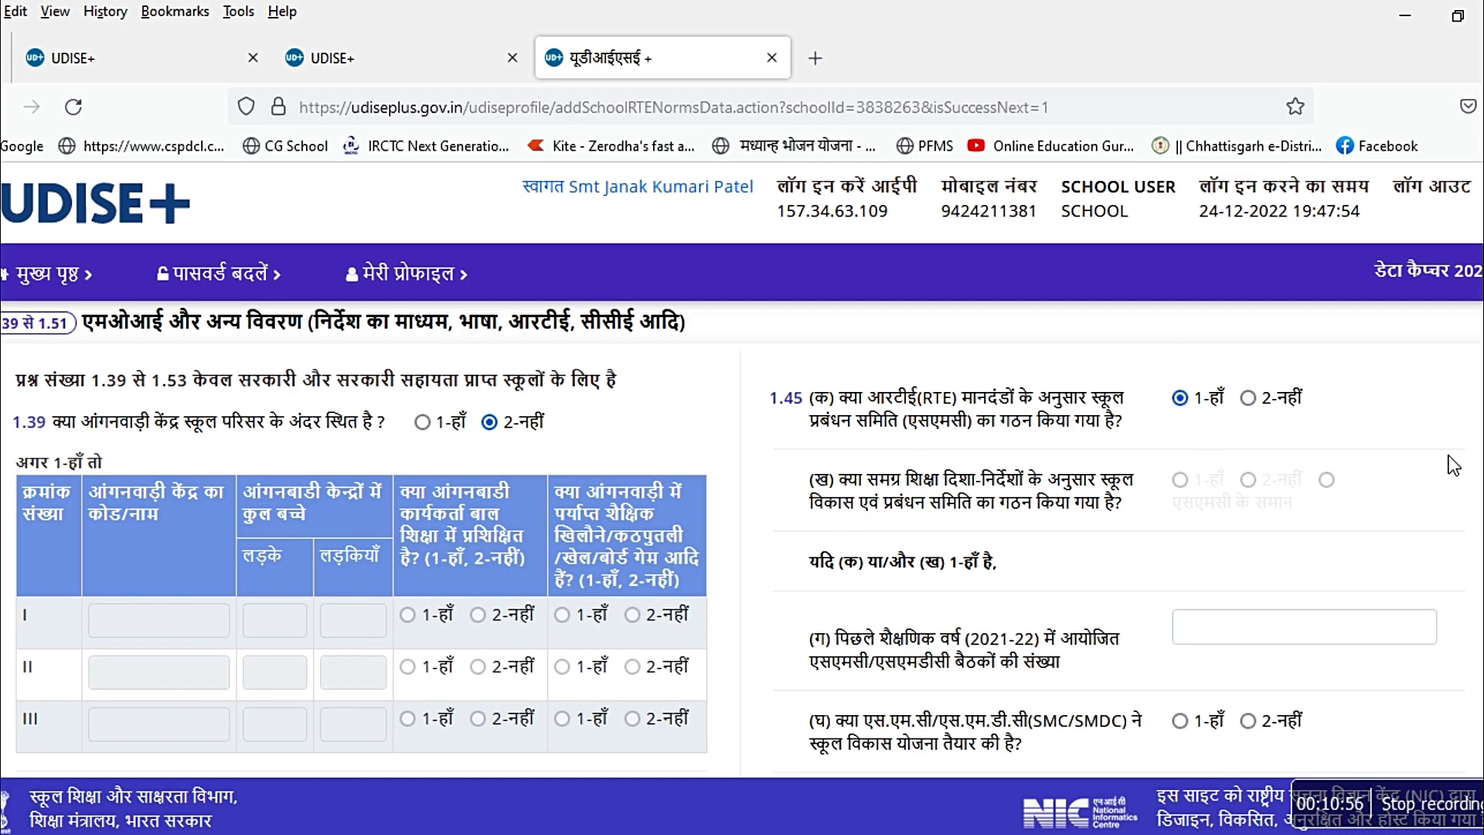
scroll(742, 541, "down", 3)
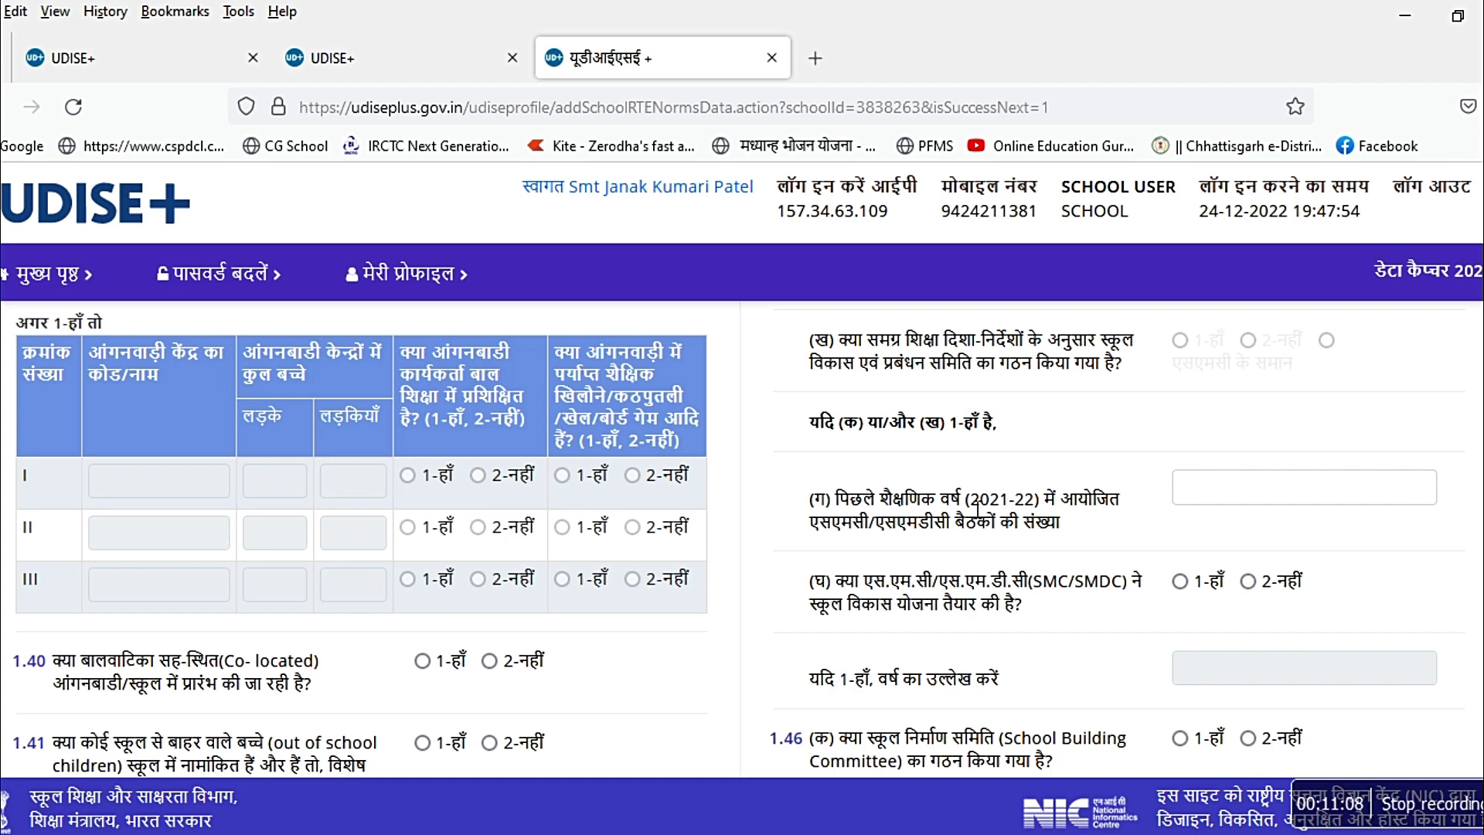
left_click_drag(966, 501, 1054, 506)
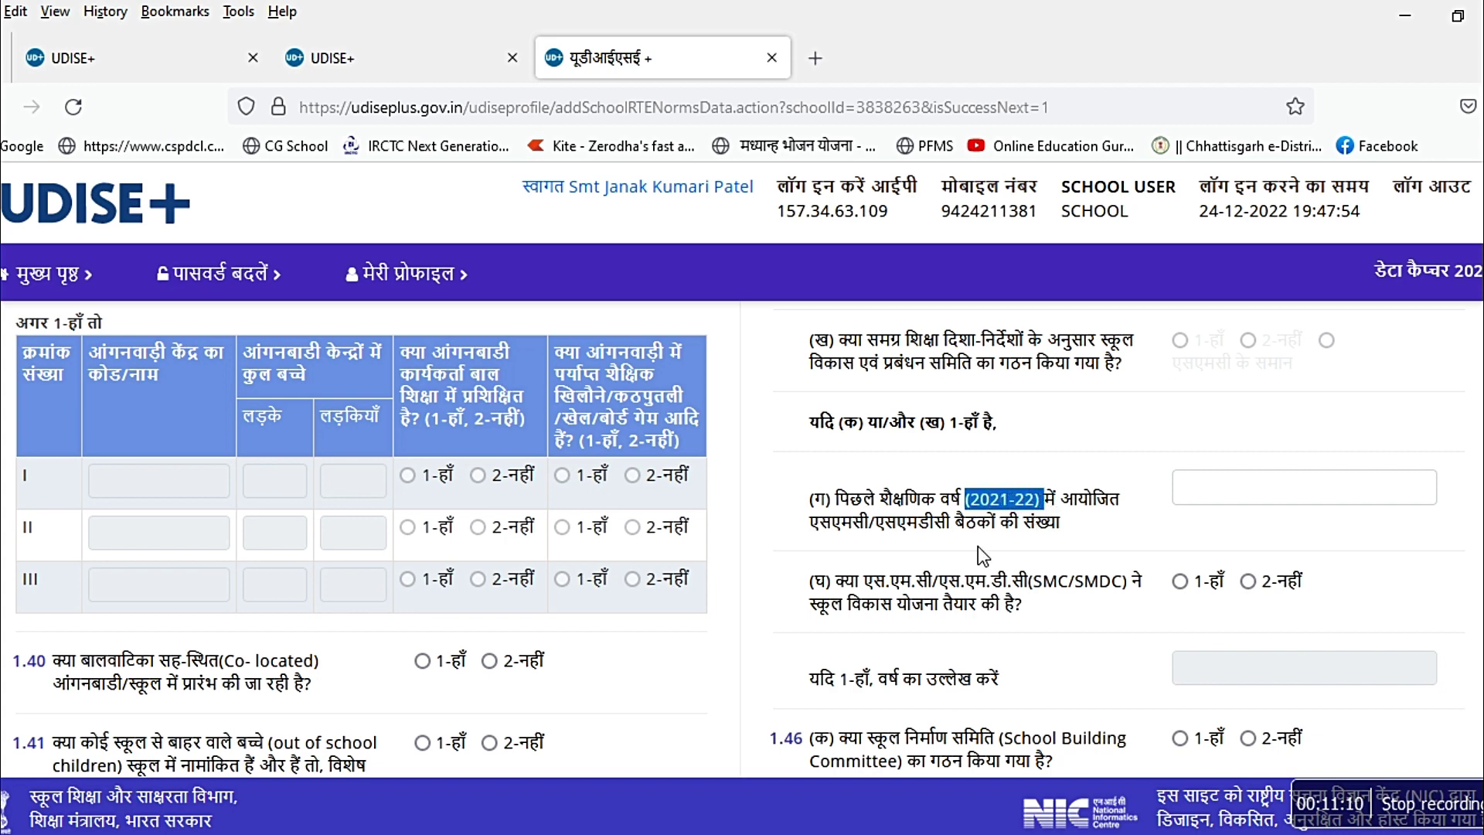
left_click(1207, 504)
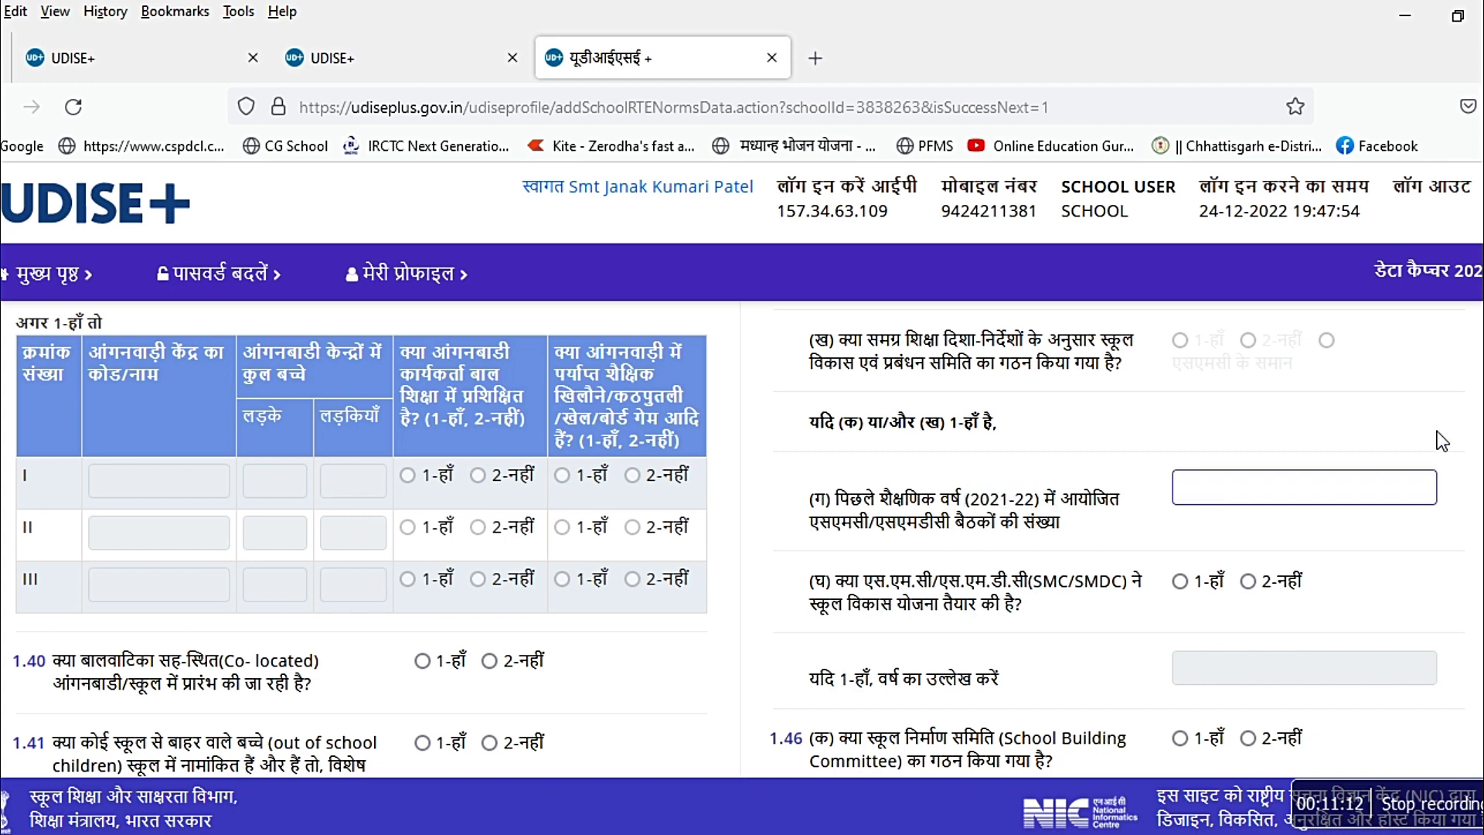
- Answer Yes to question 1.47 on PFMS registration and question 1.48 on multi-class classrooms
scroll(1140, 442, "down", 2)
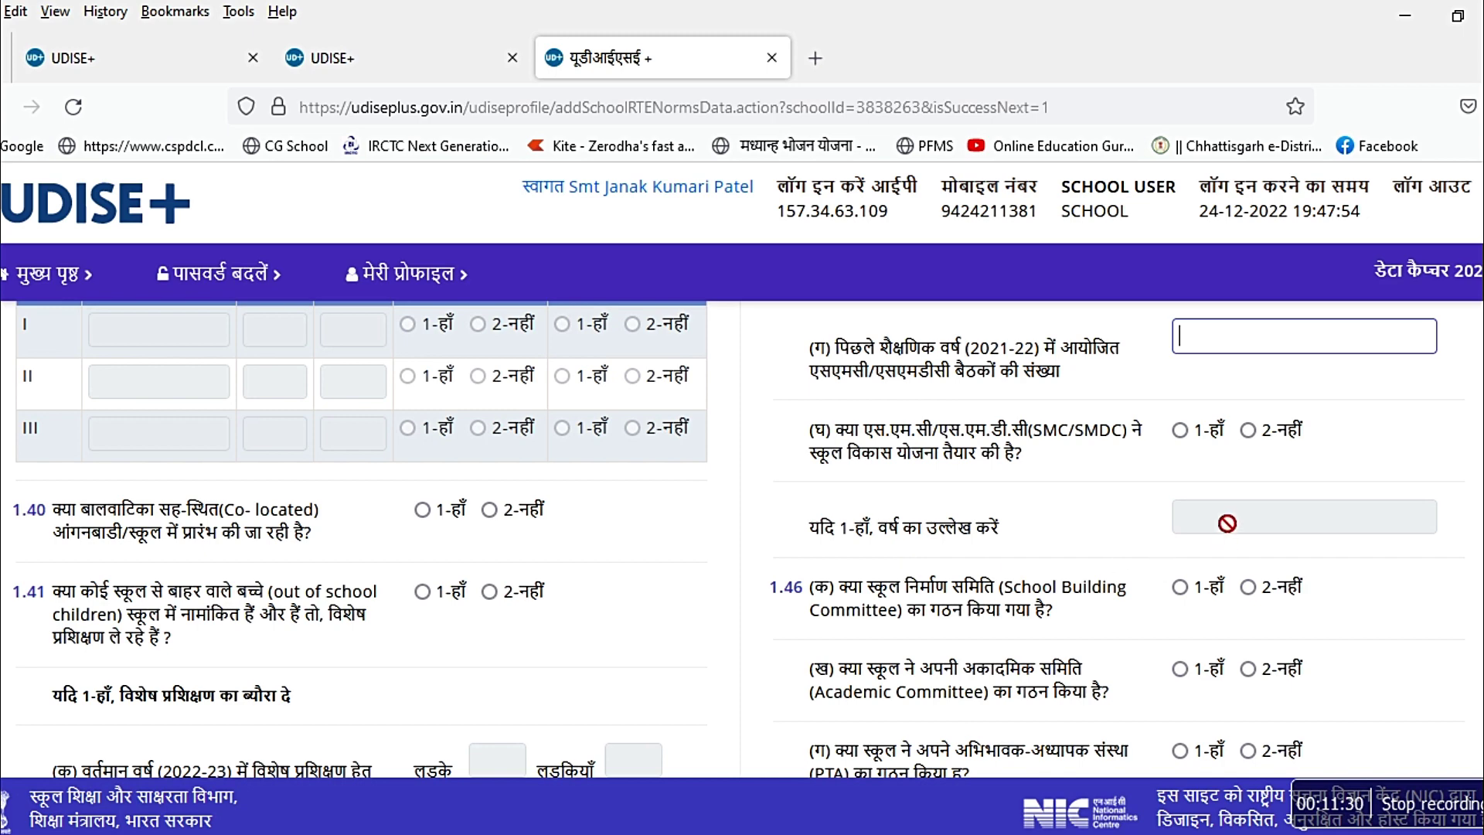
scroll(1466, 485, "down", 3)
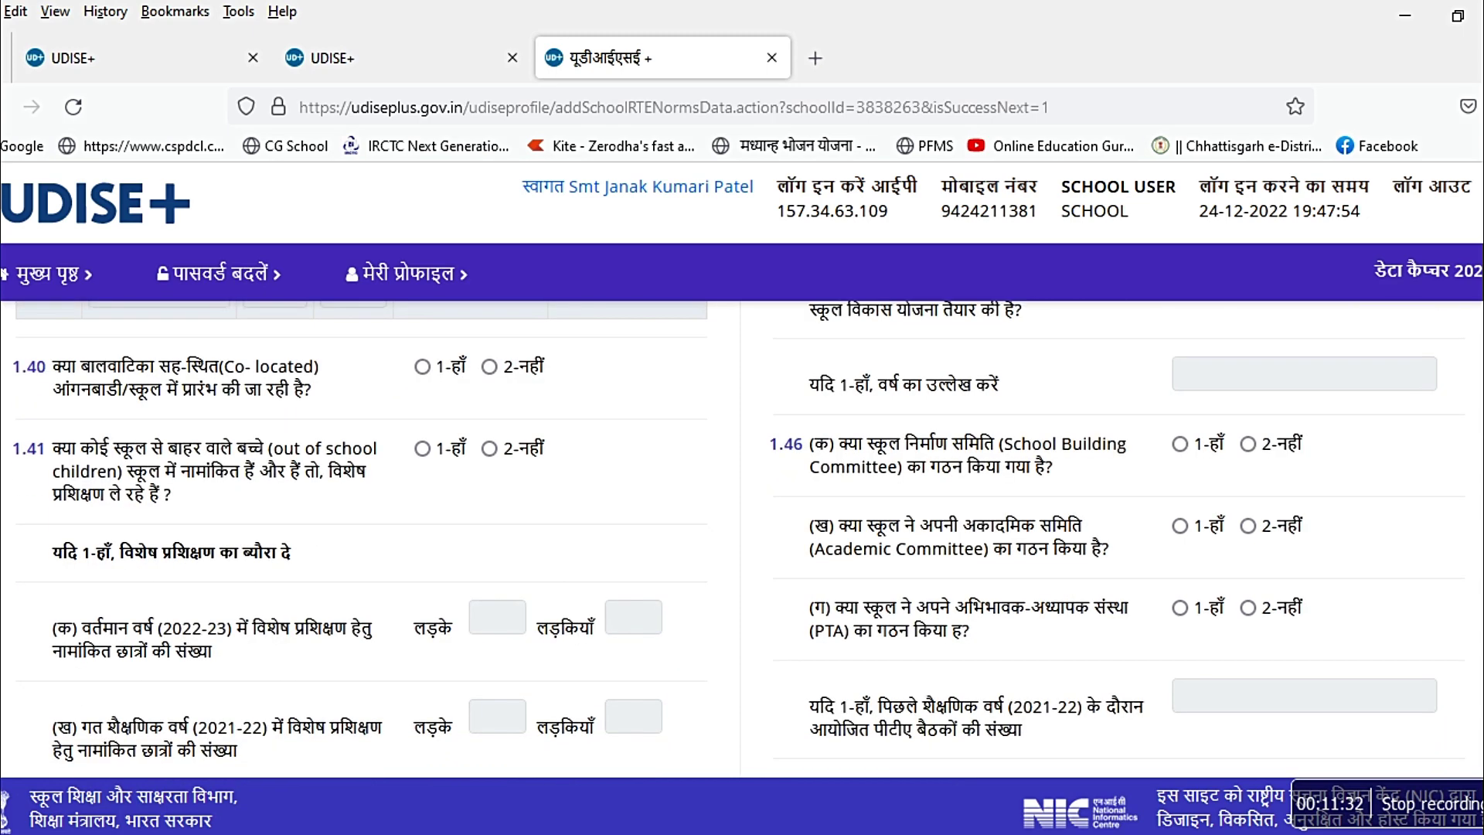
scroll(738, 539, "down", 1)
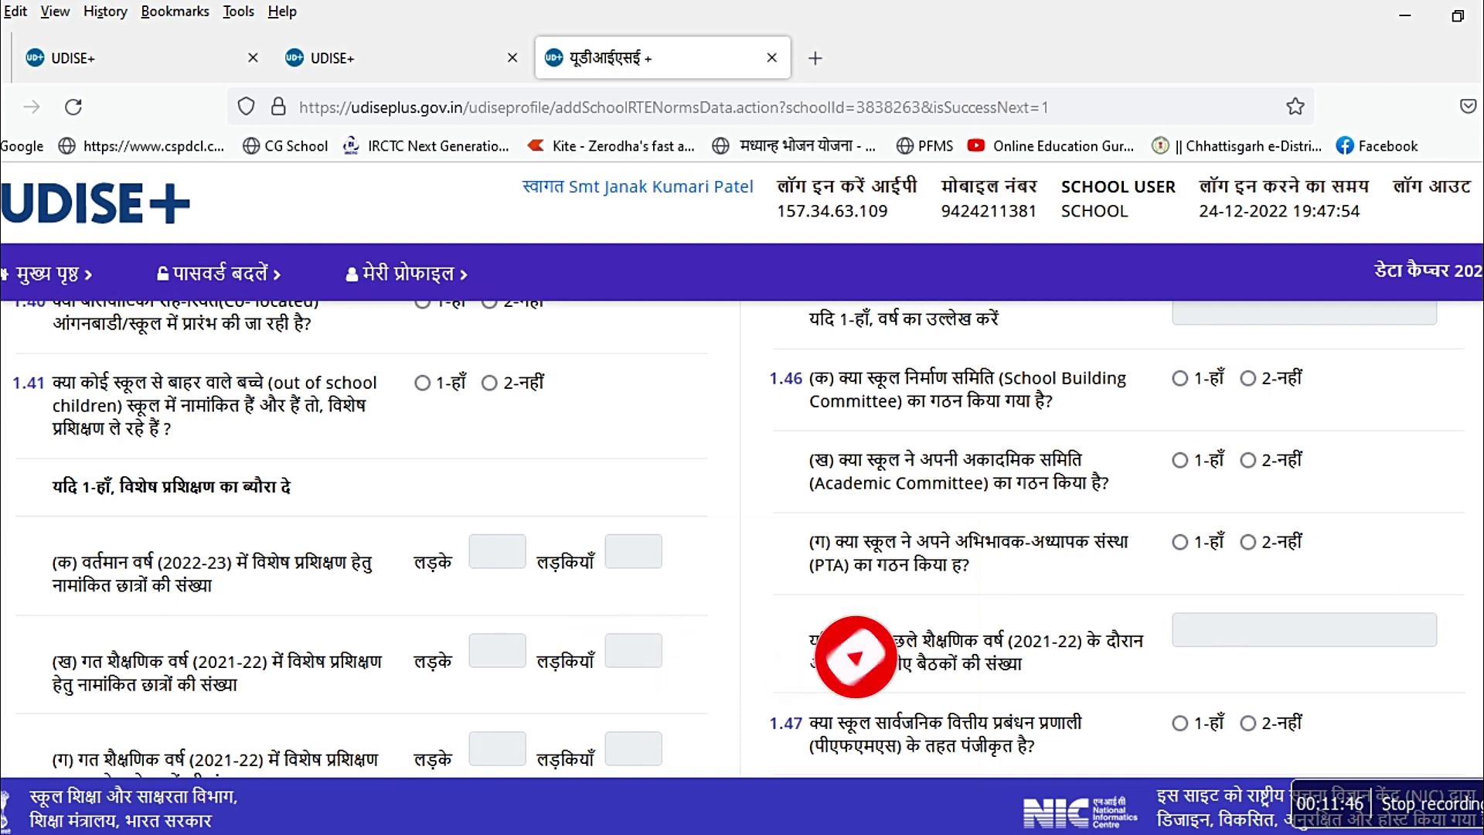
scroll(1223, 641, "down", 1)
scroll(738, 555, "down", 3)
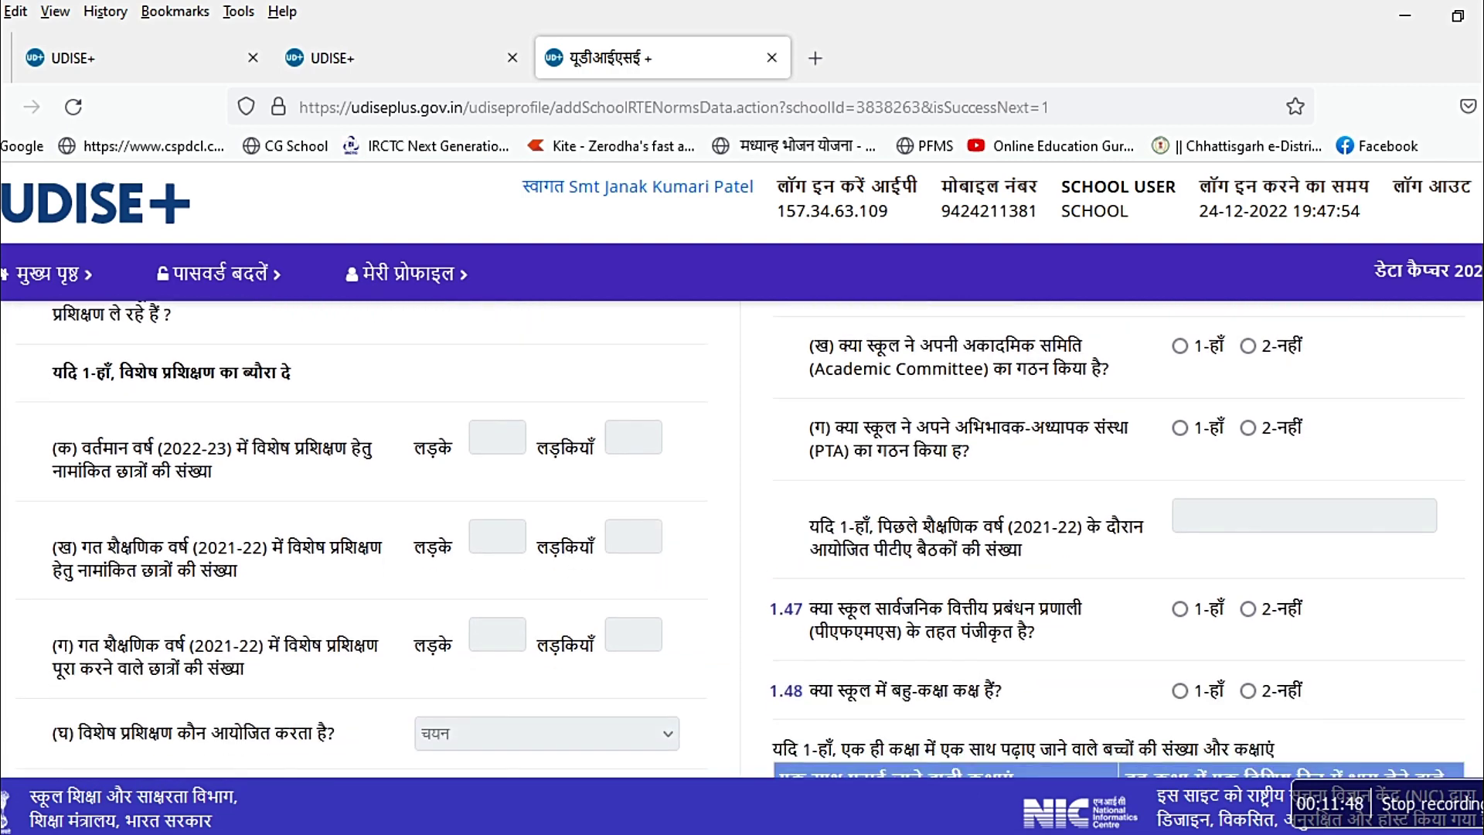
scroll(741, 539, "down", 2)
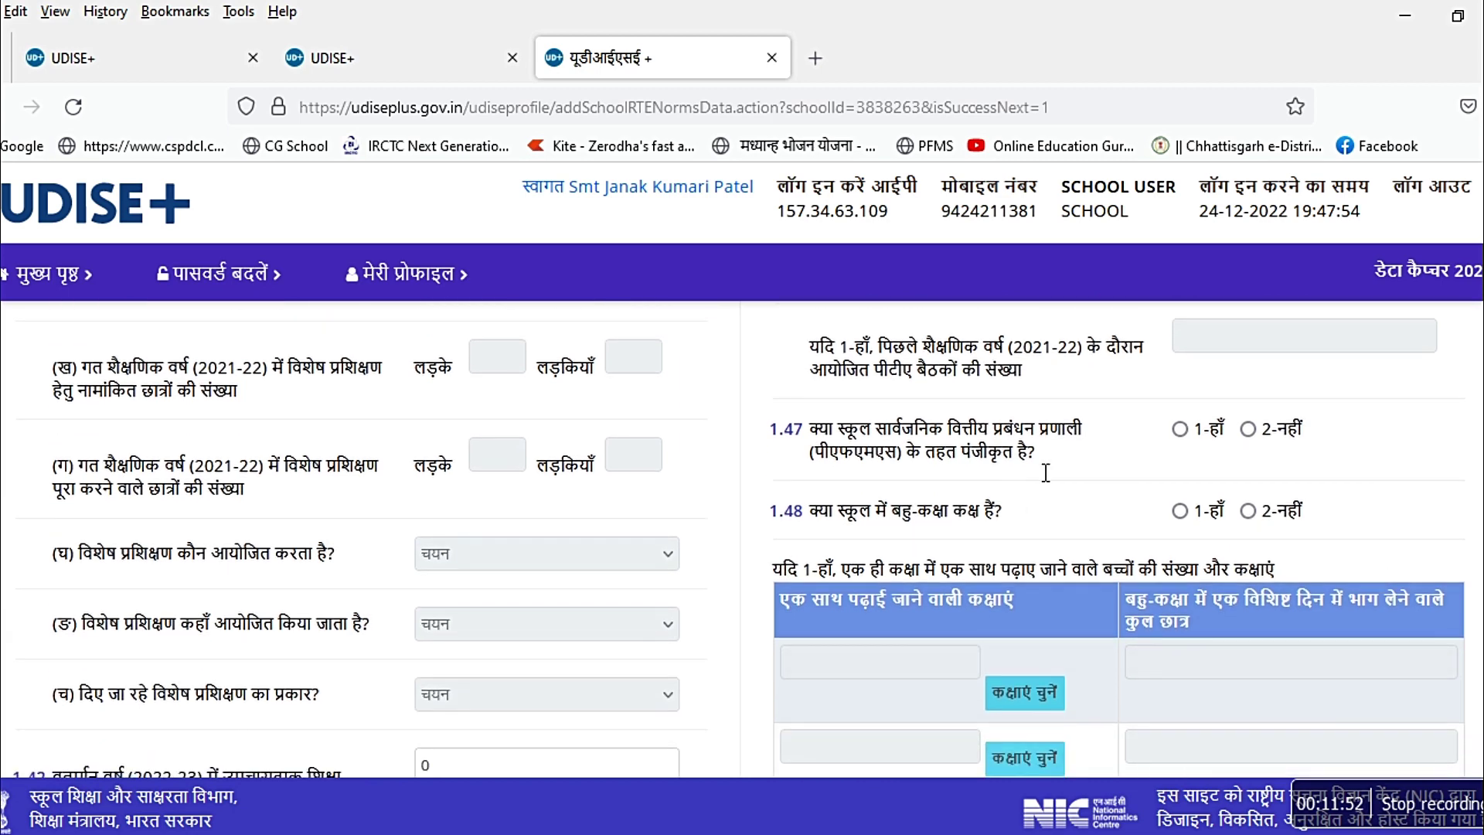
left_click(1181, 429)
left_click(1180, 511)
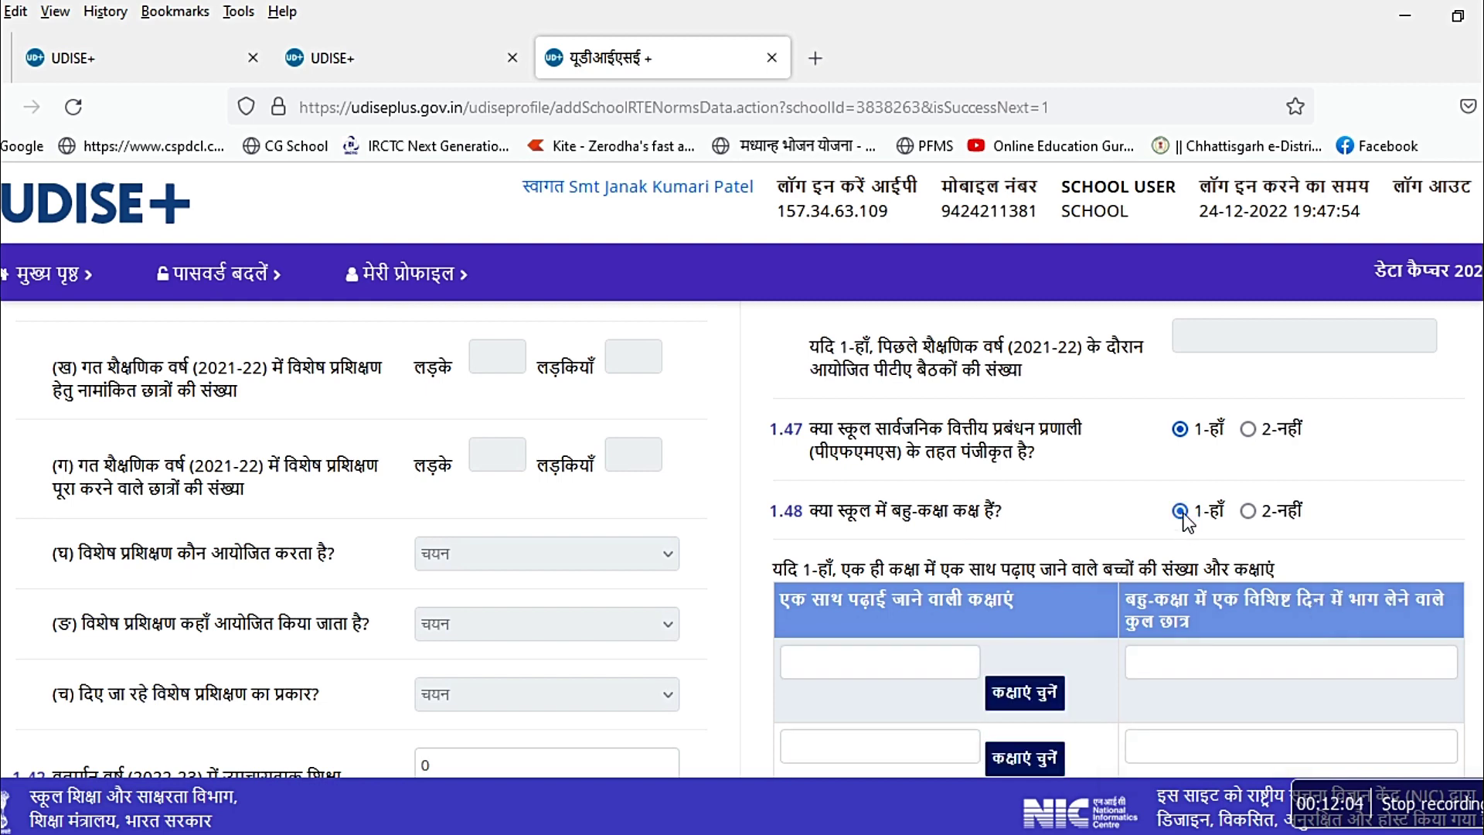
- Select classes 1 and 2 as taught together in the first row of the question 1.48 table
scroll(954, 467, "down", 3)
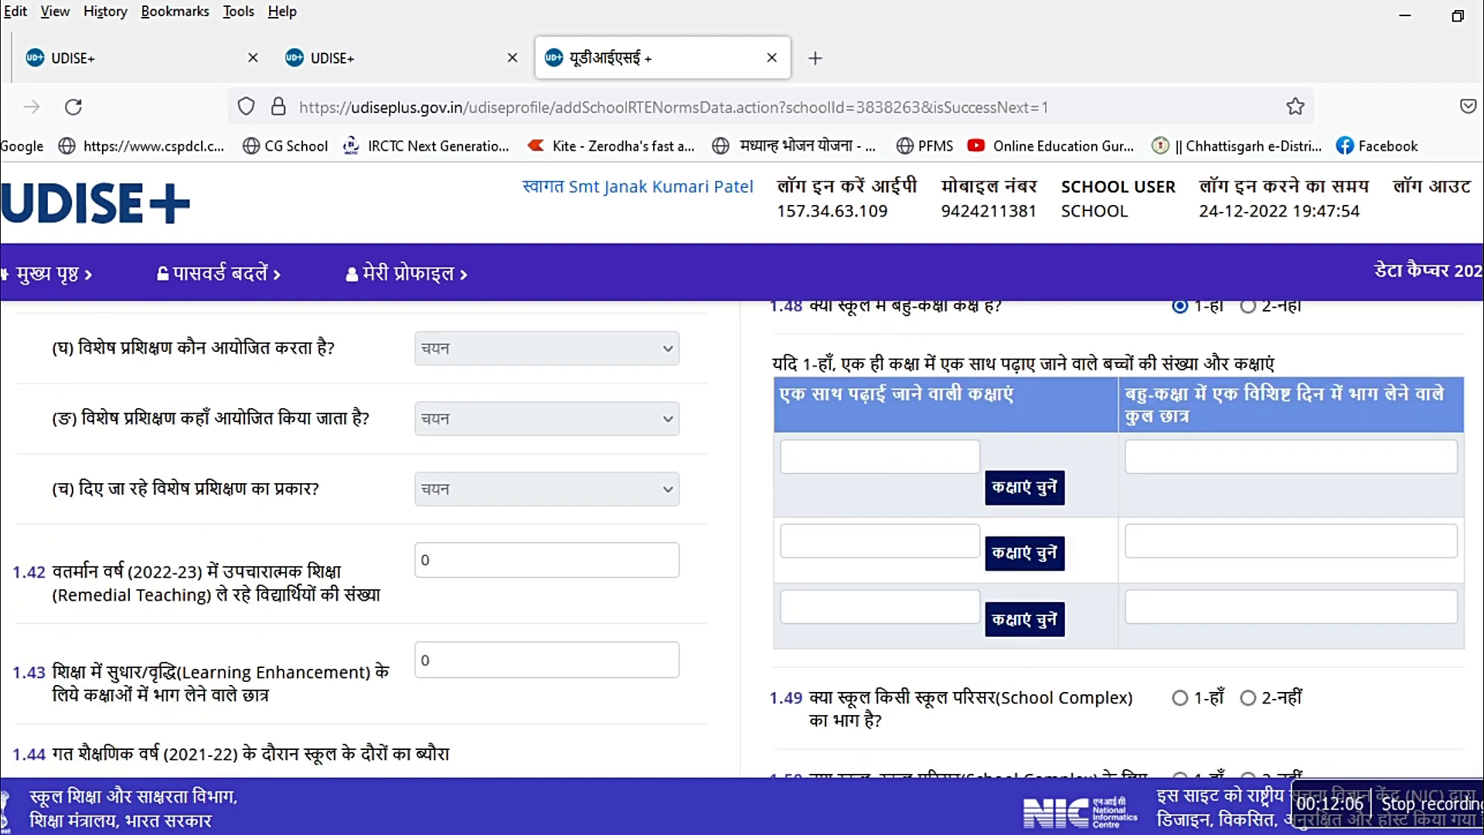
left_click(872, 388)
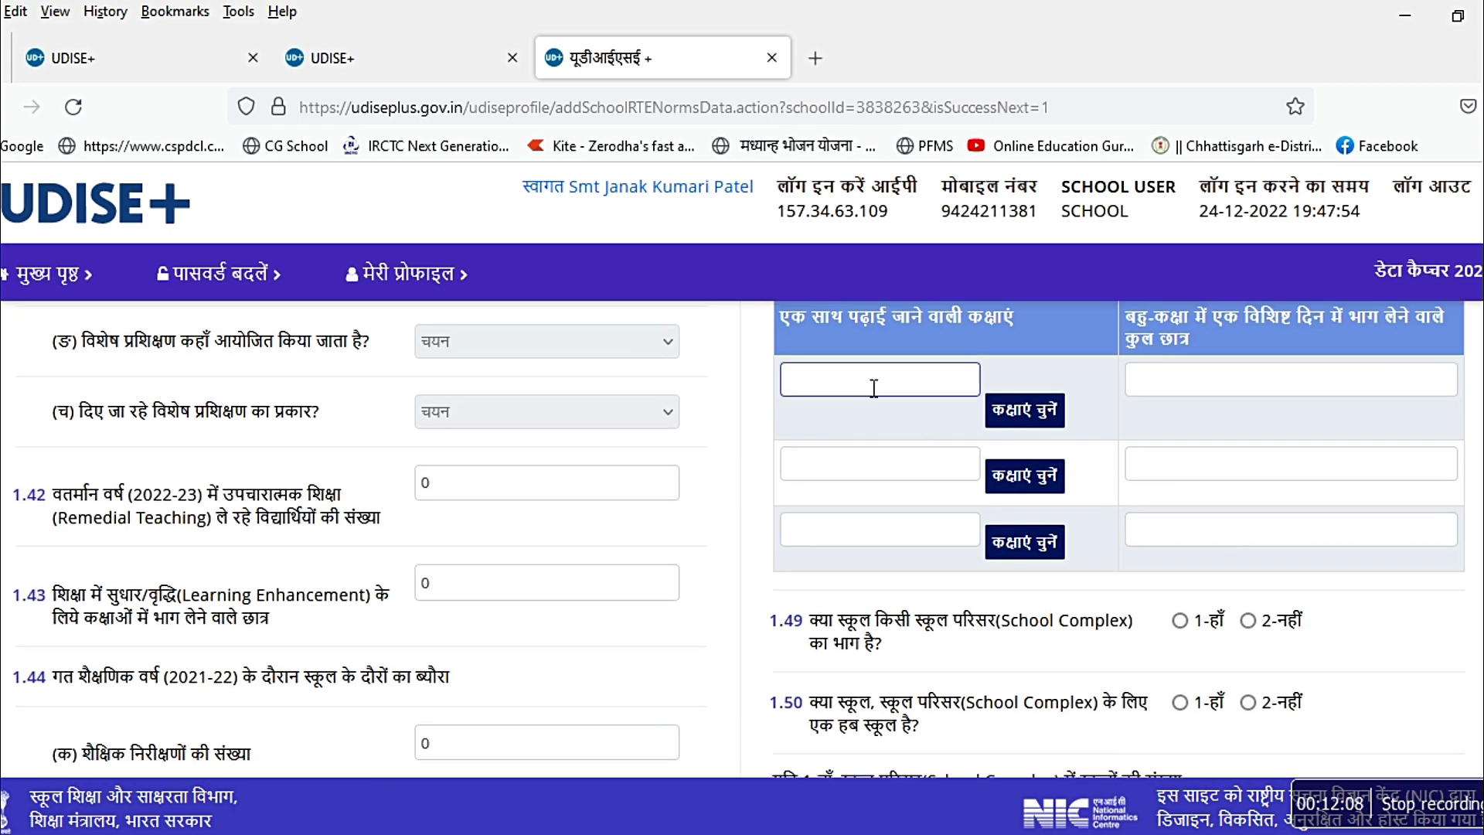
left_click(1026, 408)
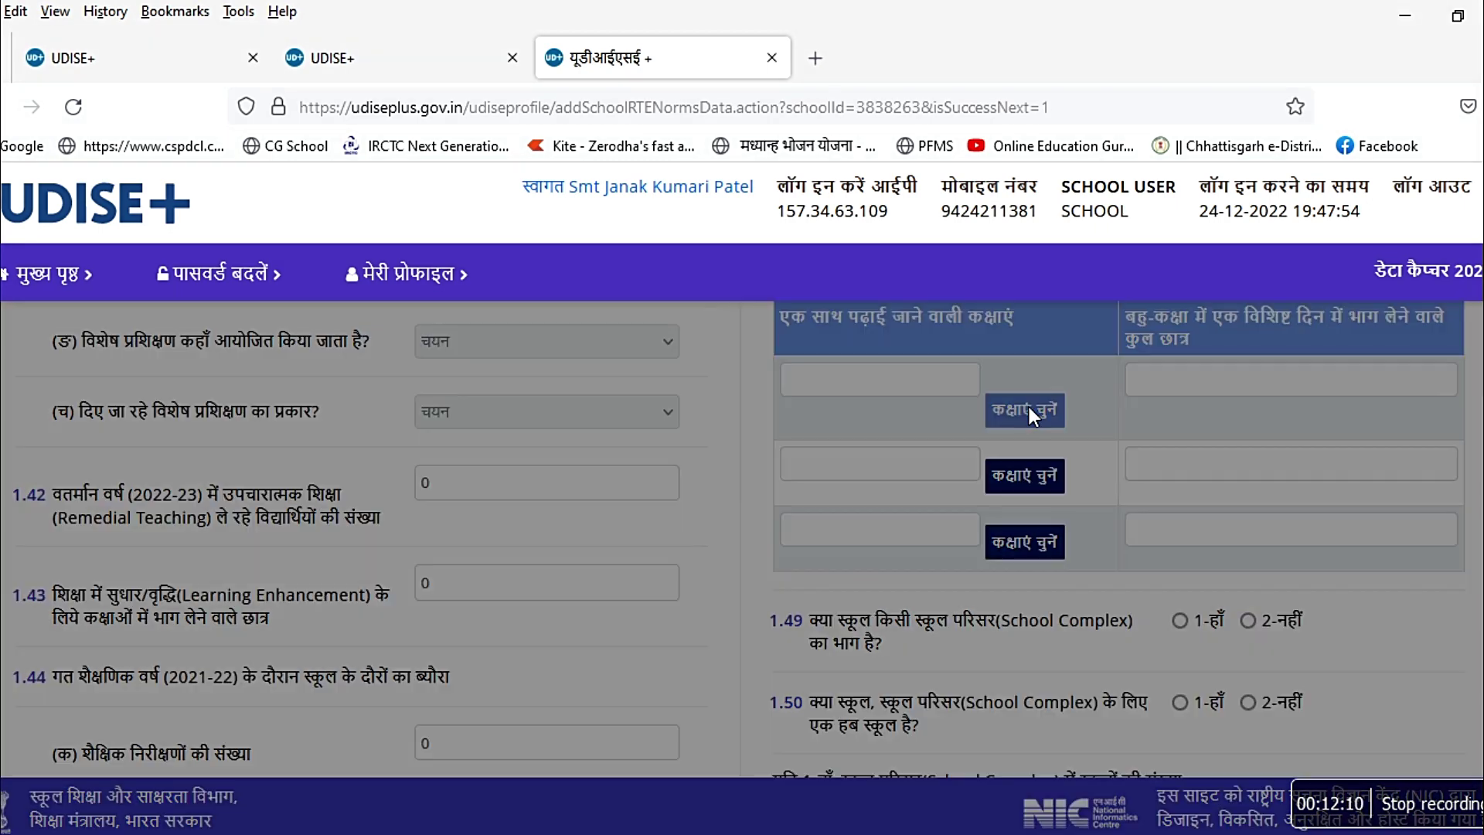
left_click(470, 532)
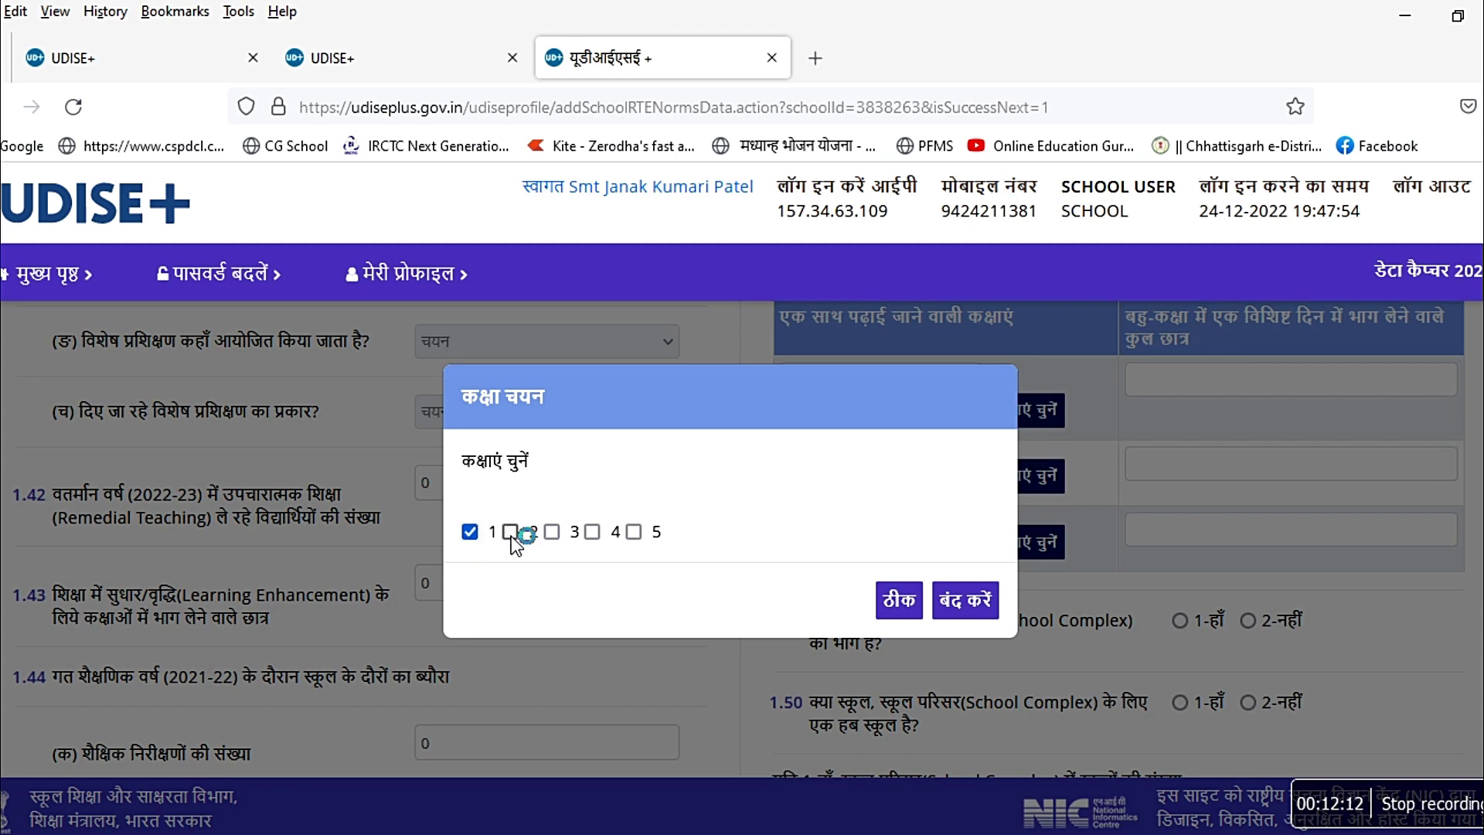
left_click(899, 601)
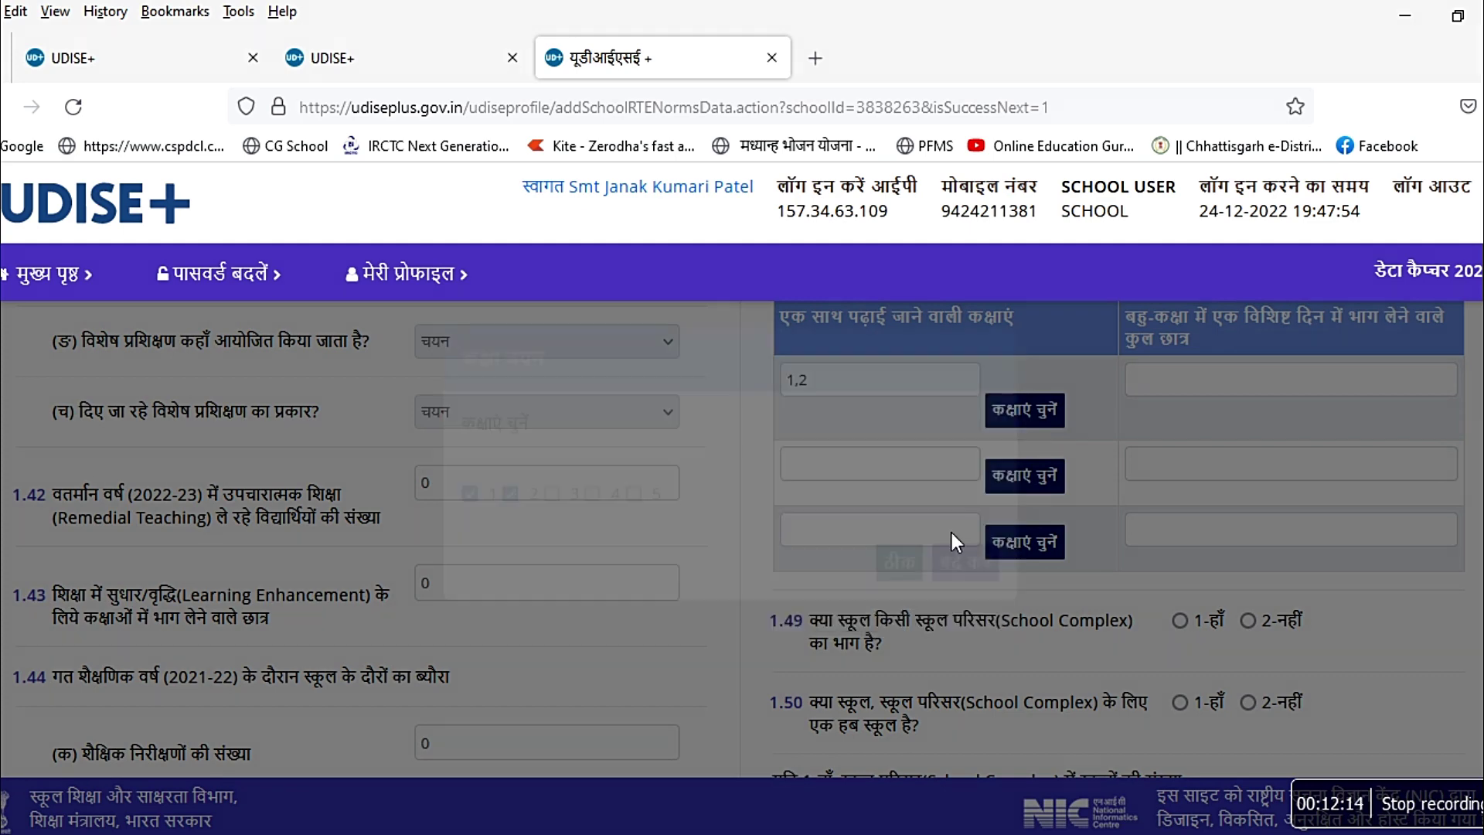
- Check the first row's total students field and the class and student fields in the remaining rows of question 1.48
left_click(1201, 375)
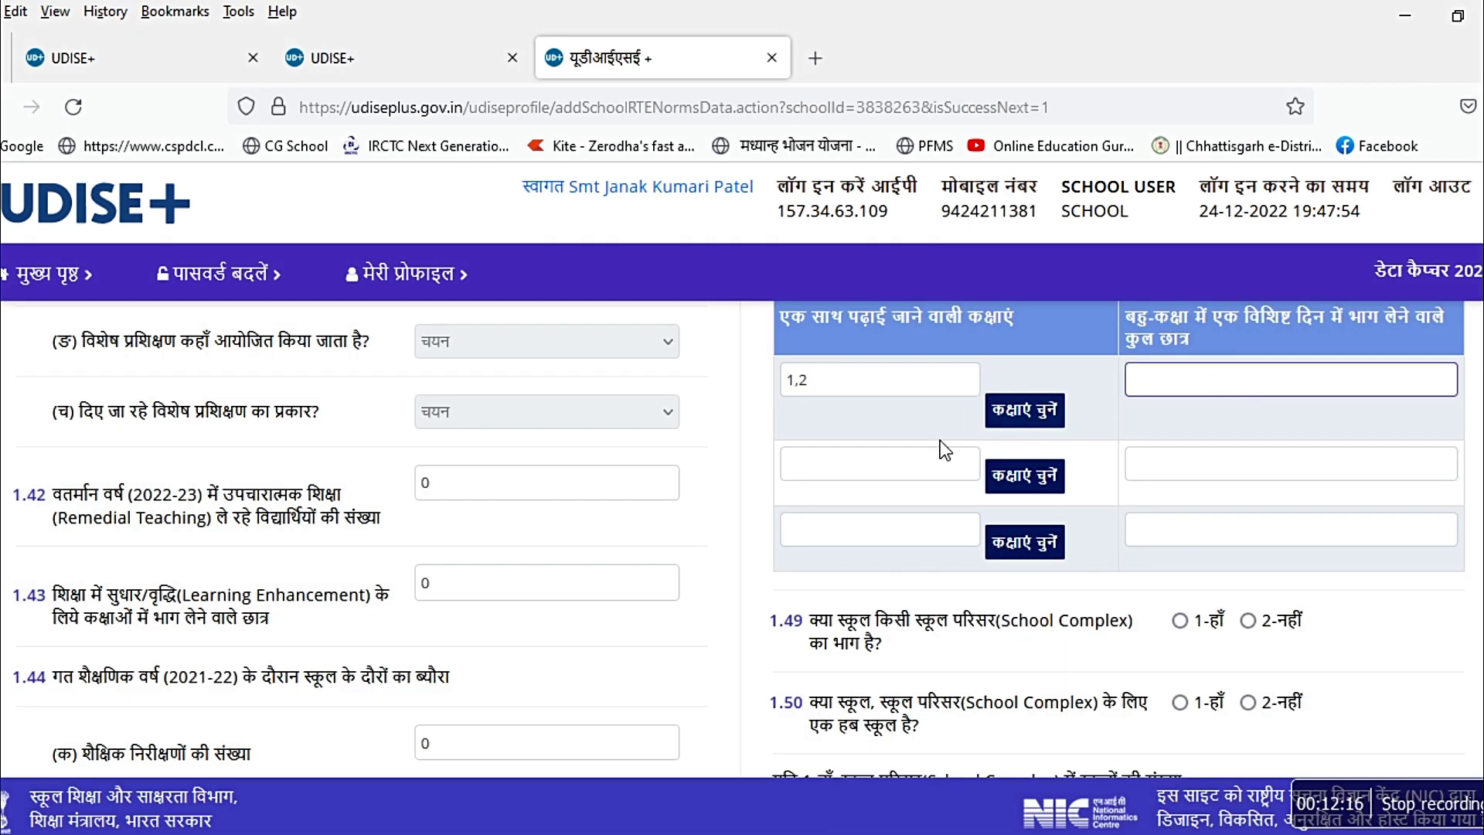
left_click(851, 473)
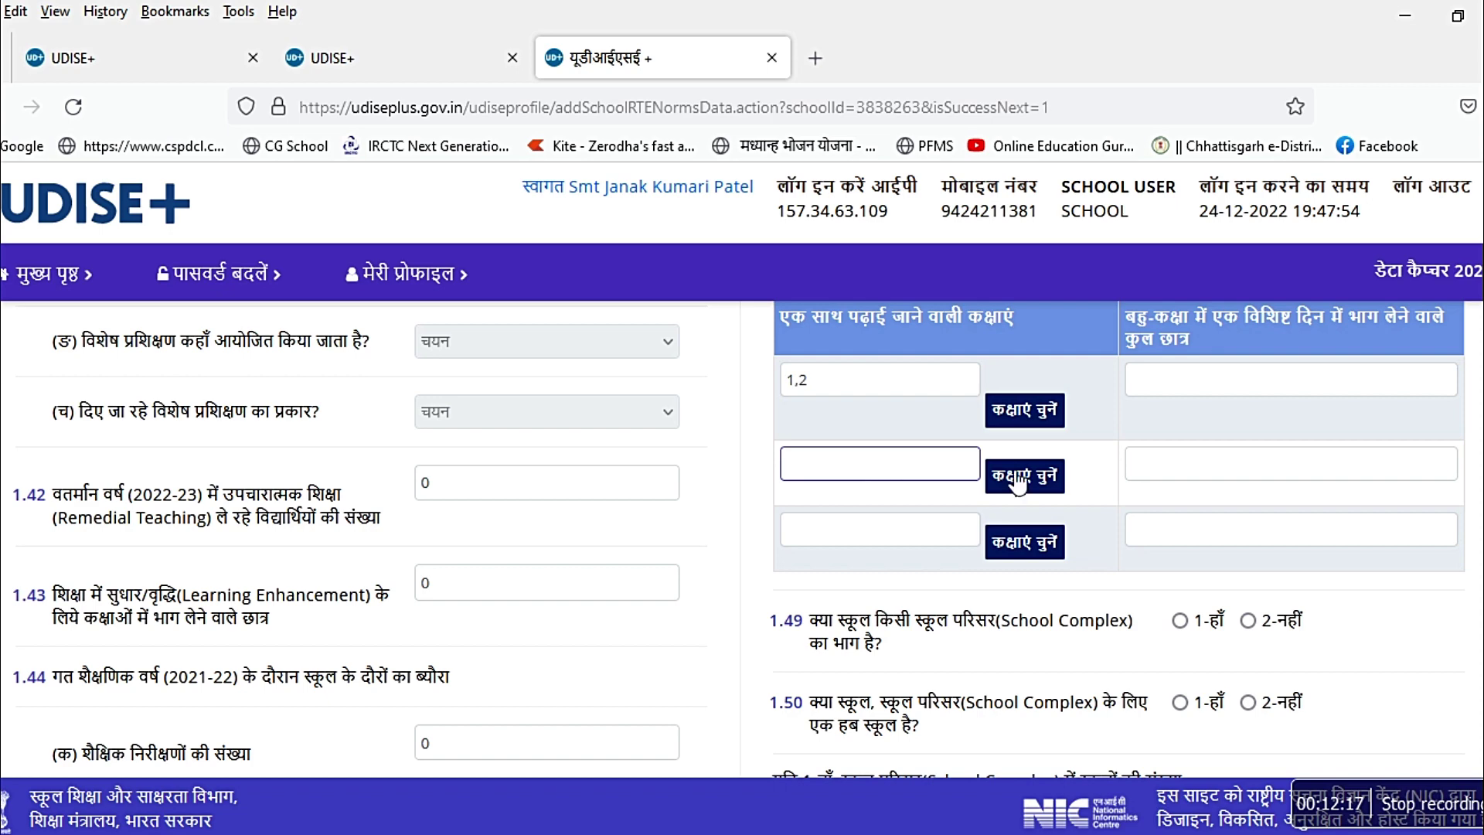
left_click(1235, 468)
left_click(905, 538)
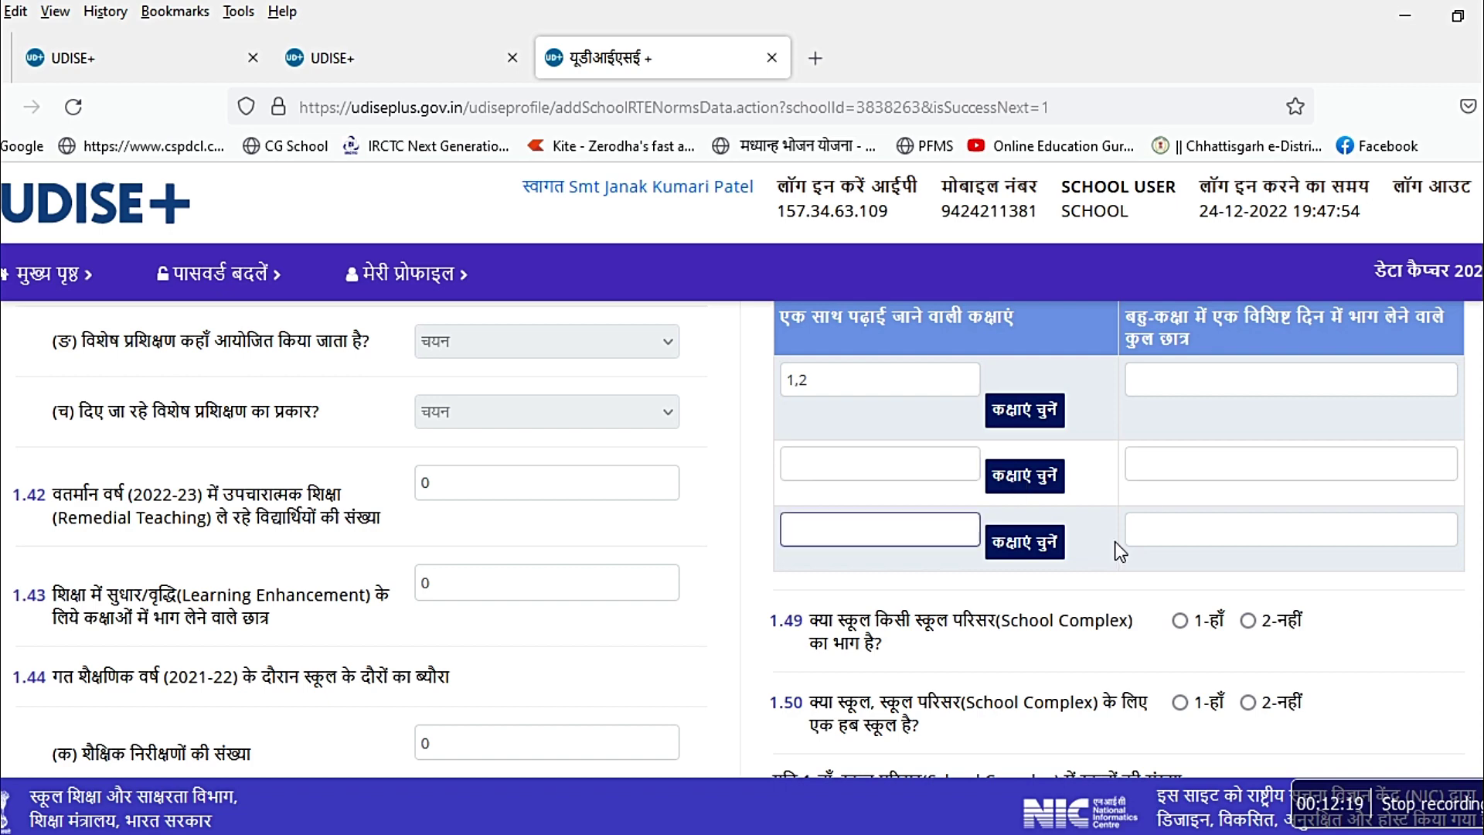
- Answer Yes to question 1.49 on belonging to a School Complex and question 1.50 on being its hub school
left_click(1183, 539)
scroll(1048, 440, "down", 3)
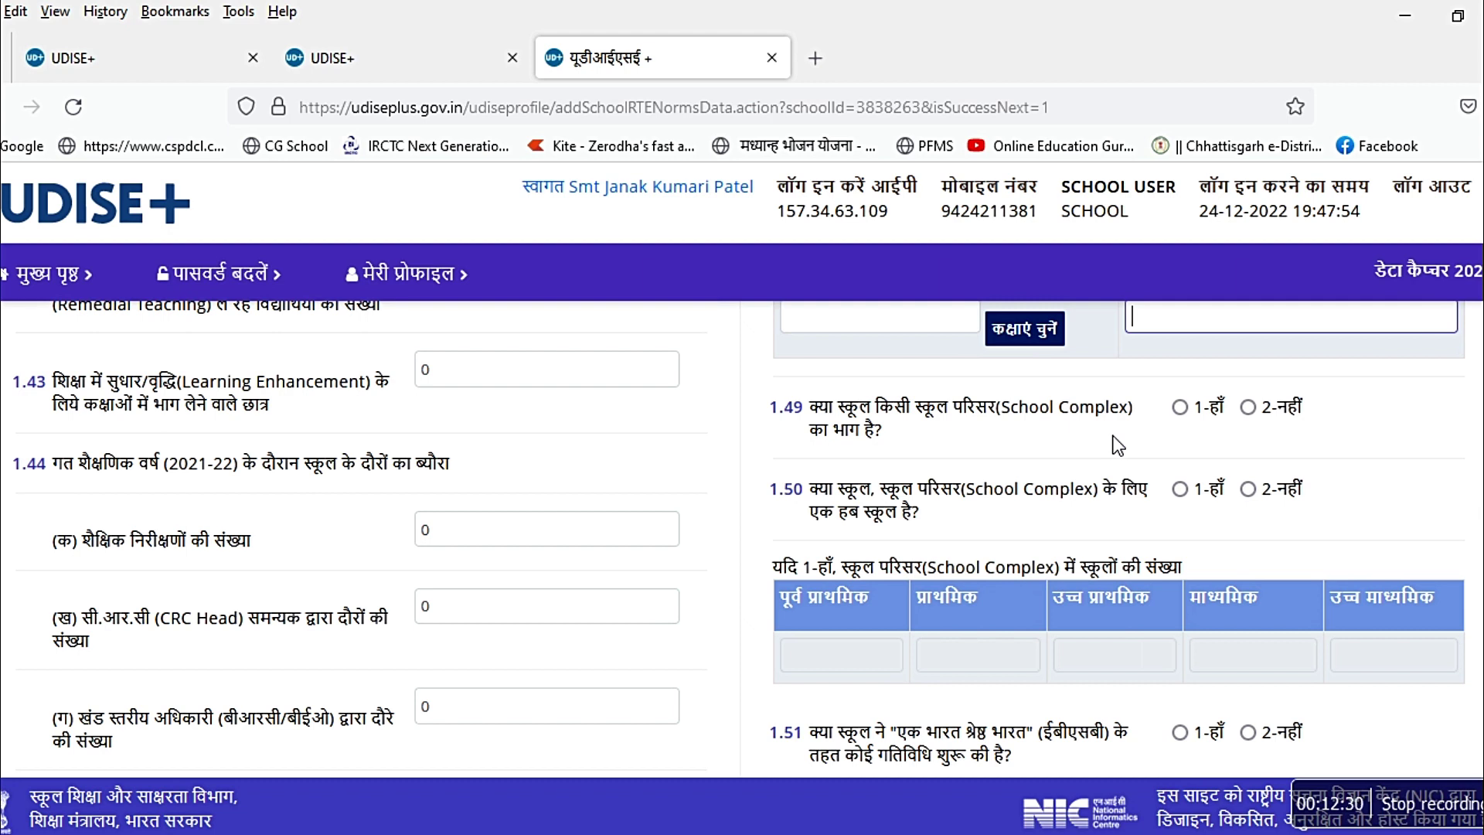
left_click(1180, 406)
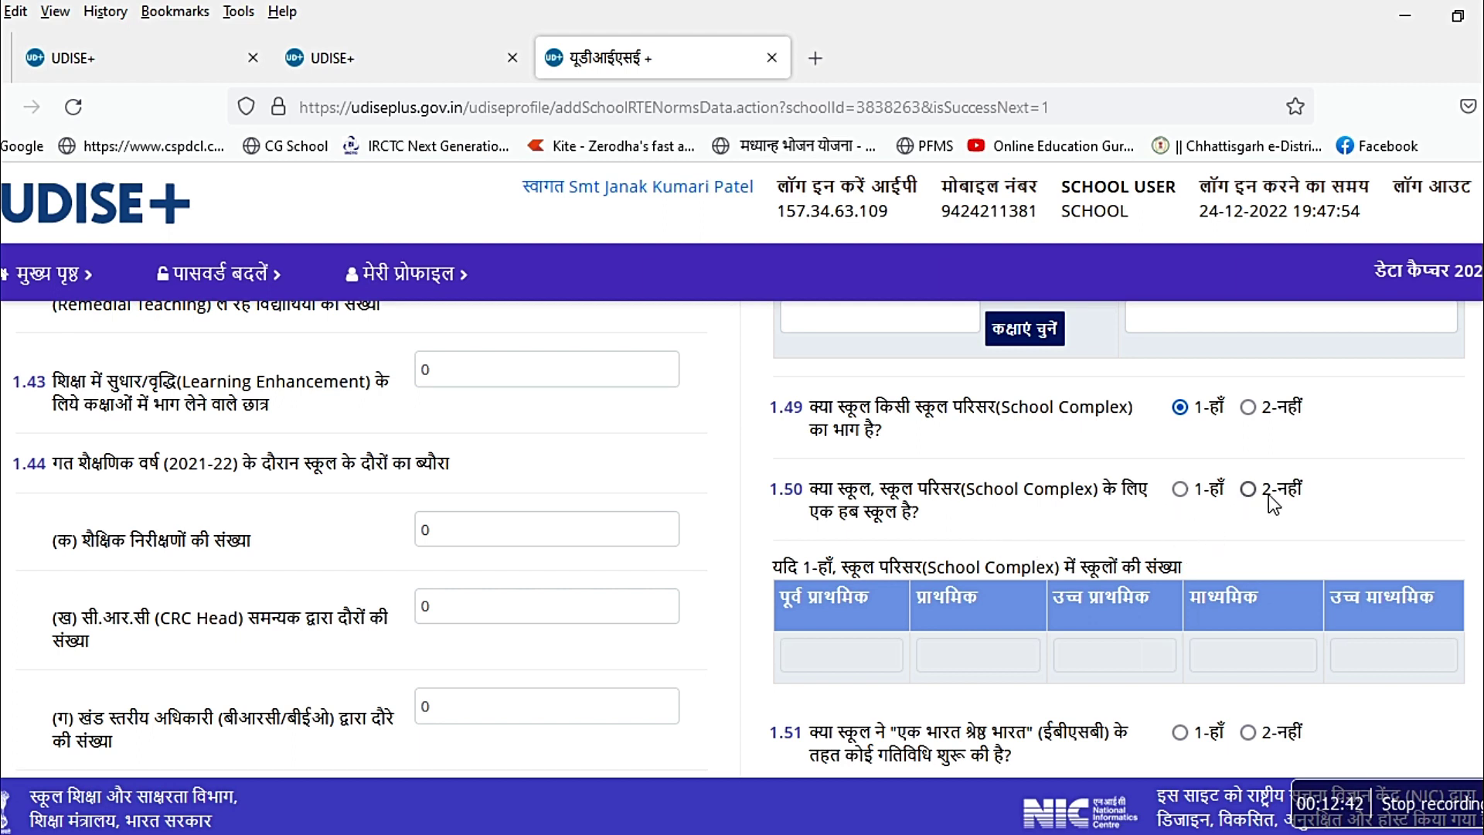
left_click(1181, 490)
- Check the School Complex school count fields under question 1.50, from pre-primary to higher secondary
left_click(855, 662)
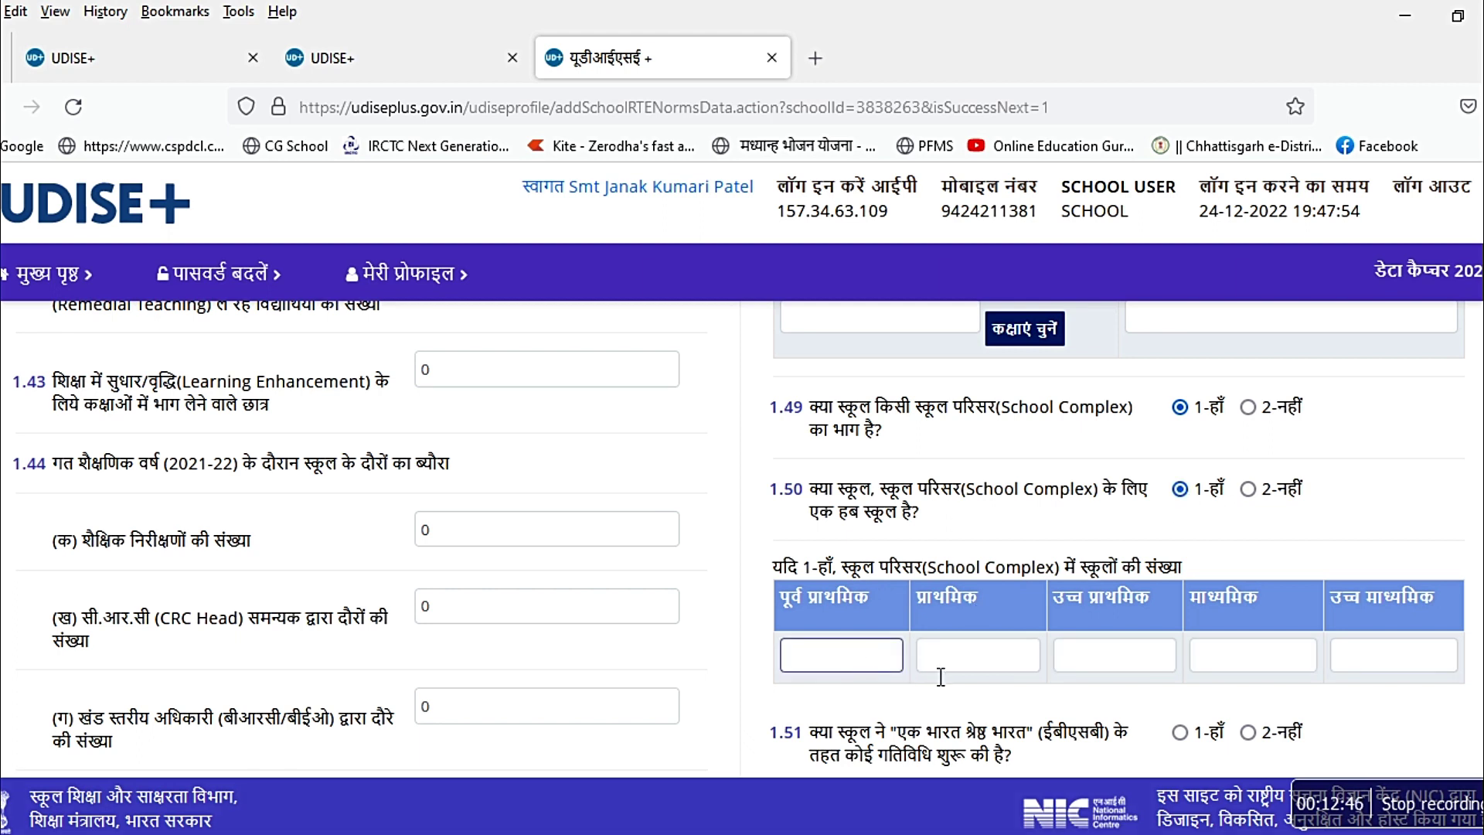
left_click(979, 664)
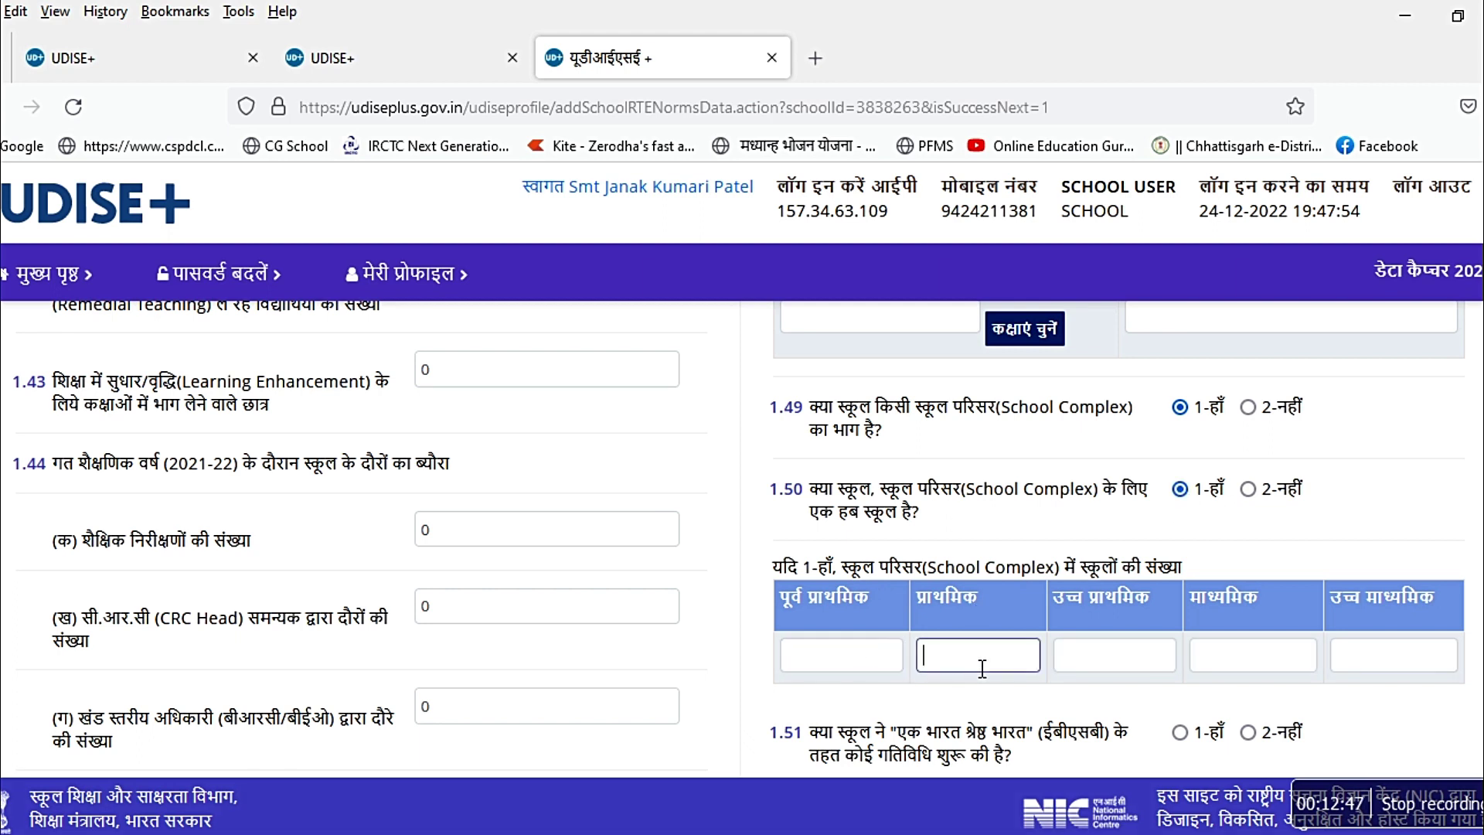
left_click(1109, 669)
left_click(1257, 674)
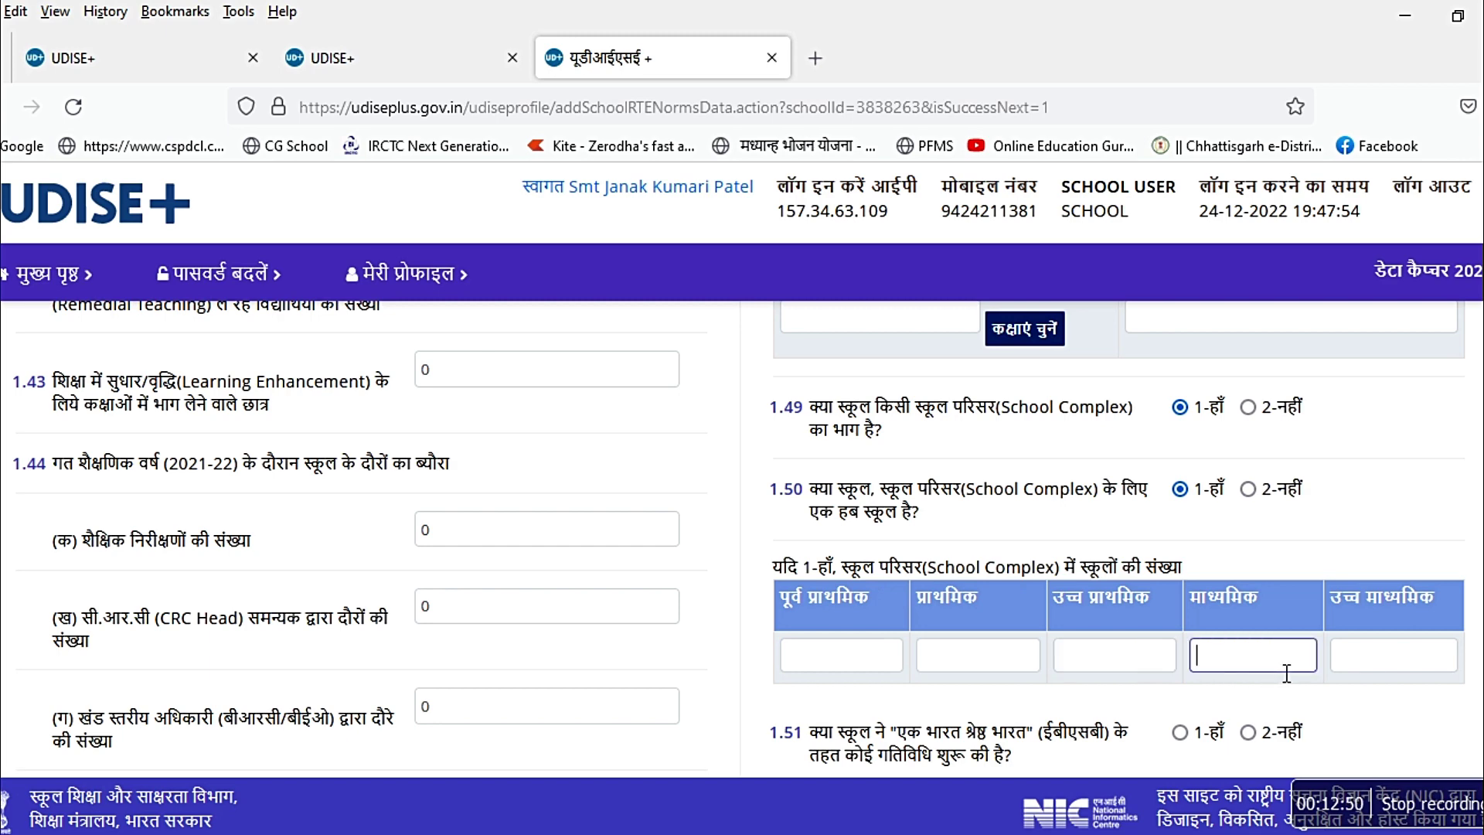
left_click(1391, 672)
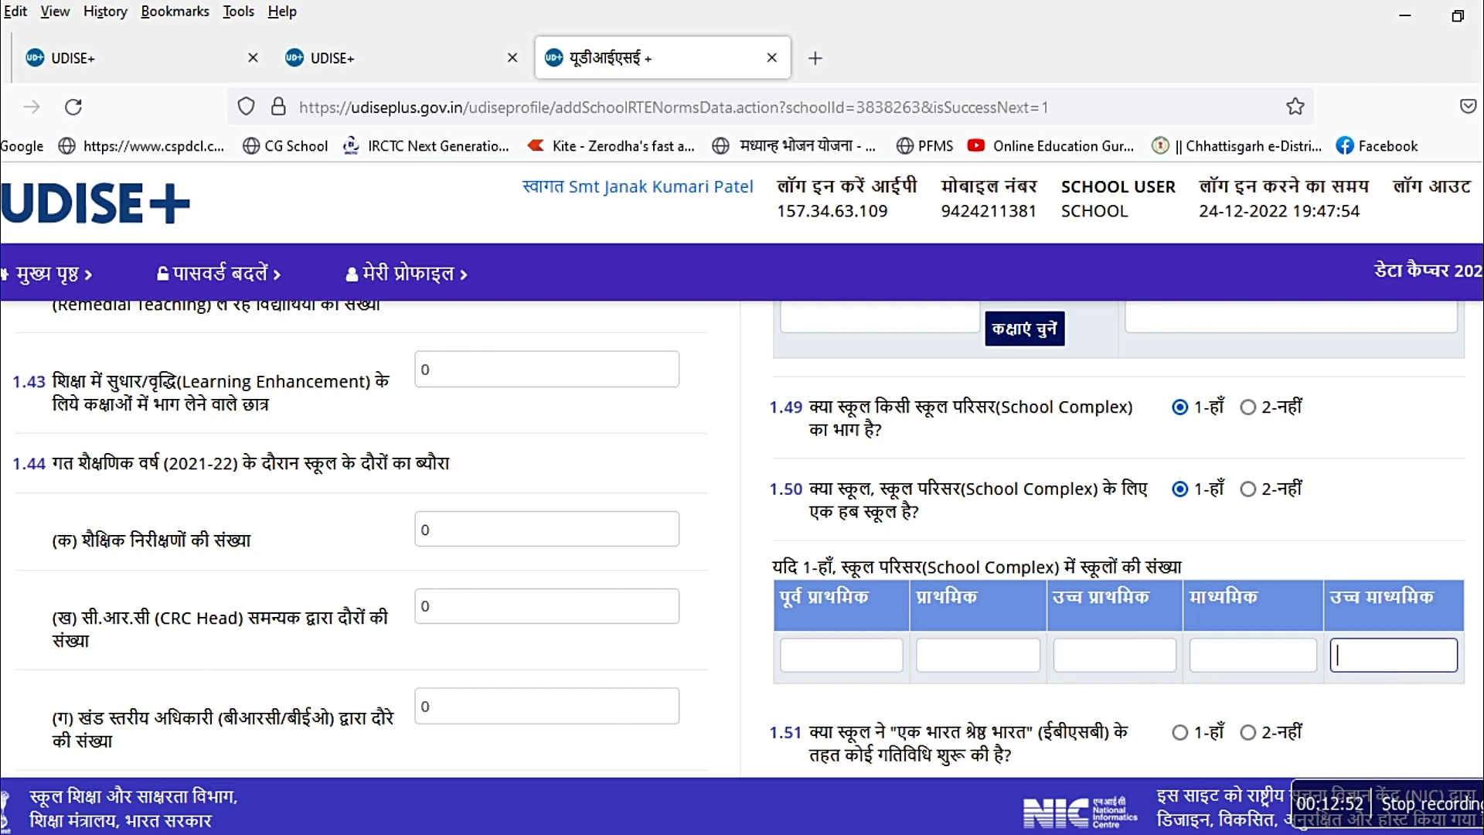
scroll(1391, 665, "down", 3)
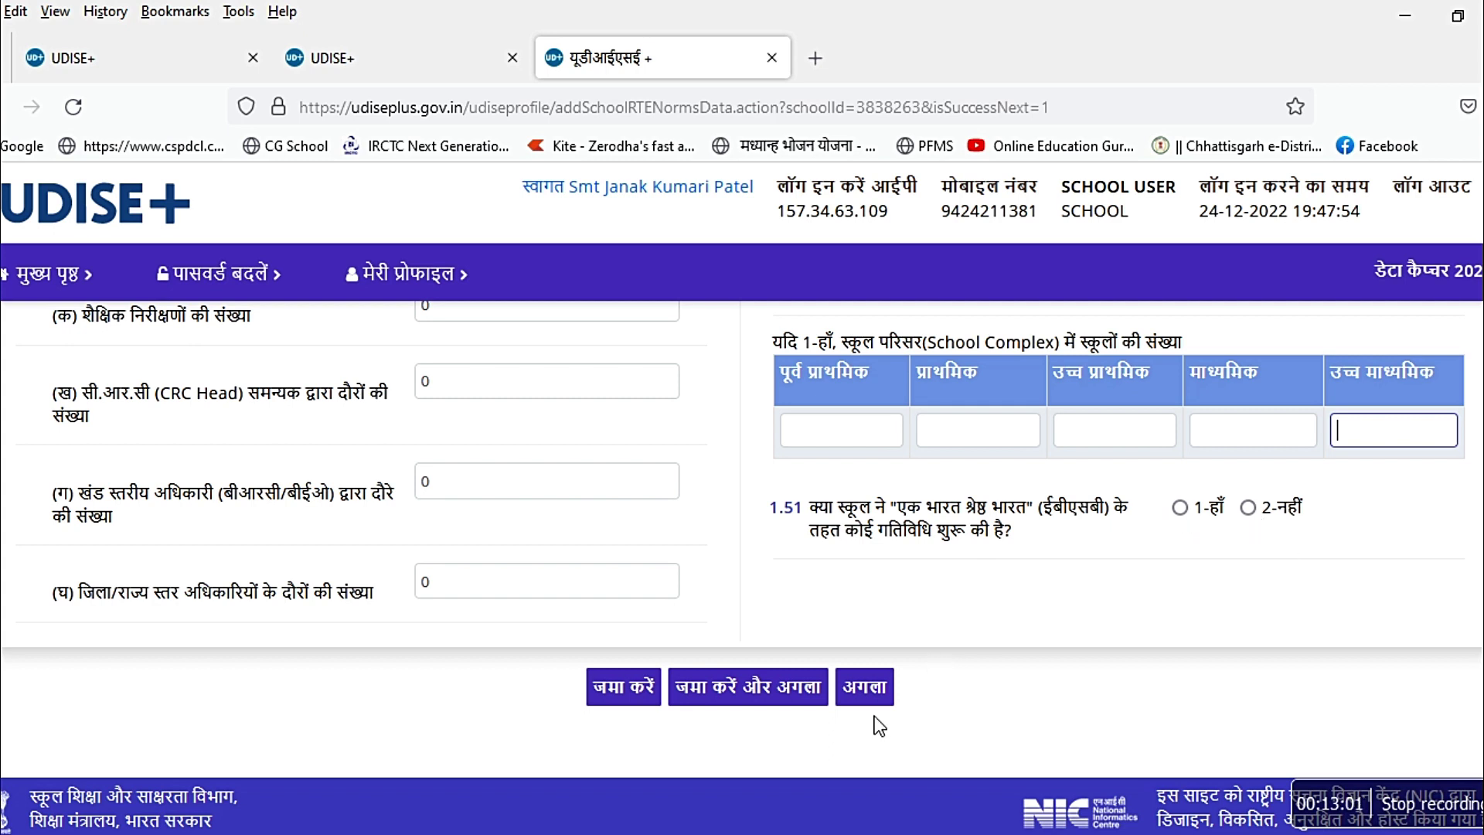
- Move on to form 1.52 without saving and review its questions on free textbooks, learning materials, play materials and uniforms
left_click(875, 684)
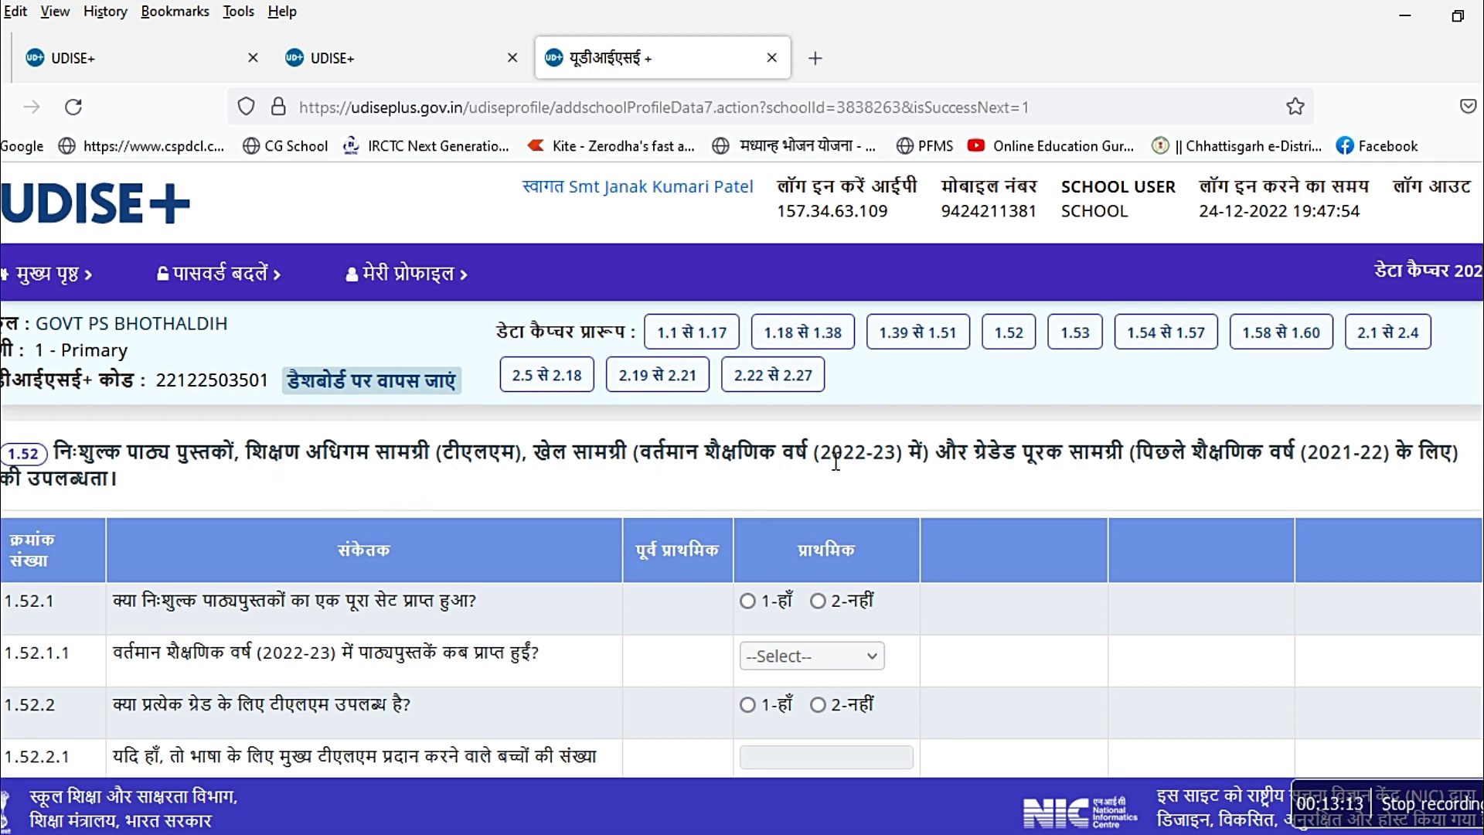
left_click_drag(836, 462, 903, 470)
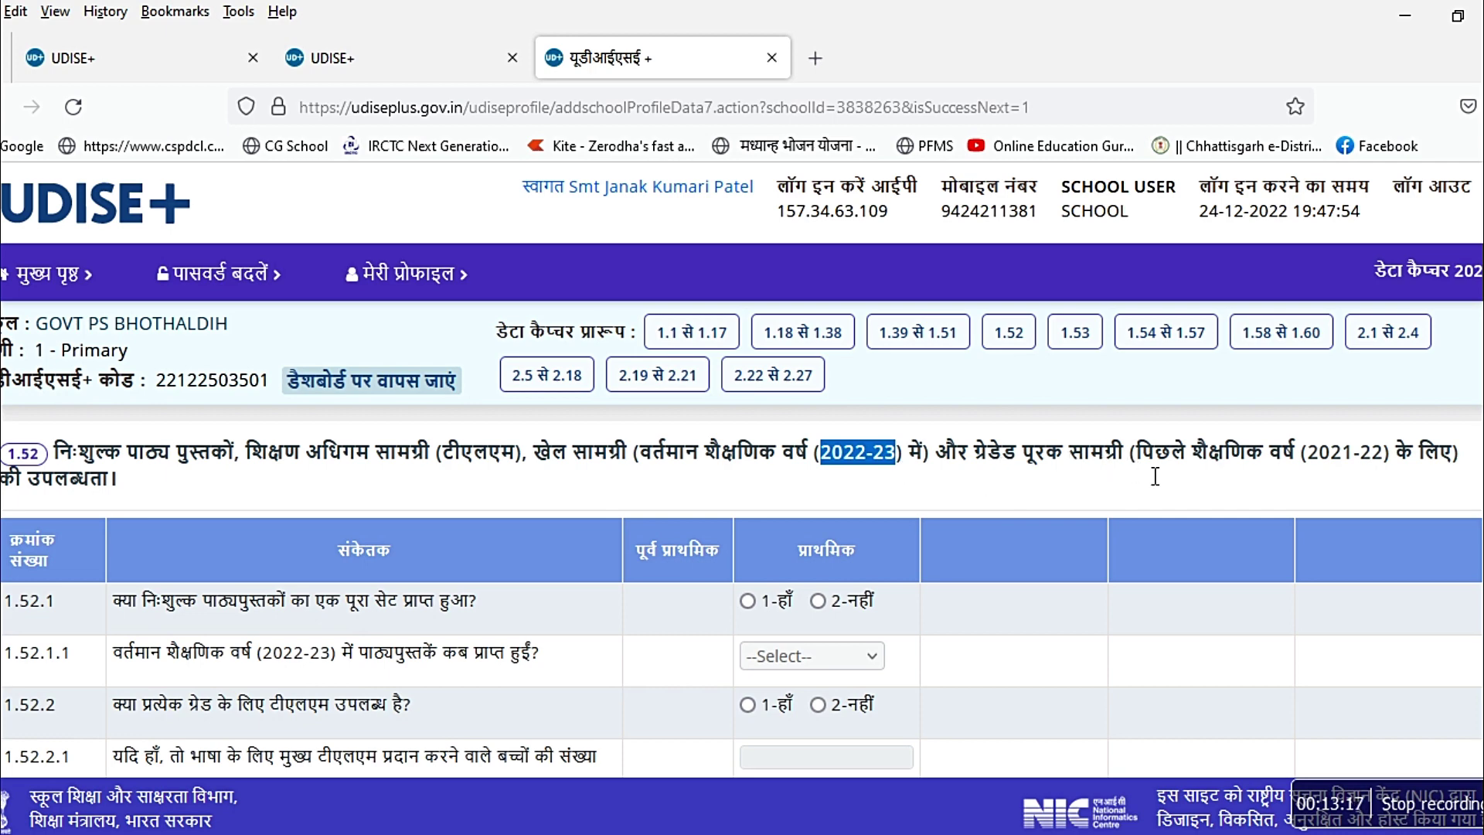
left_click_drag(1306, 463, 1390, 462)
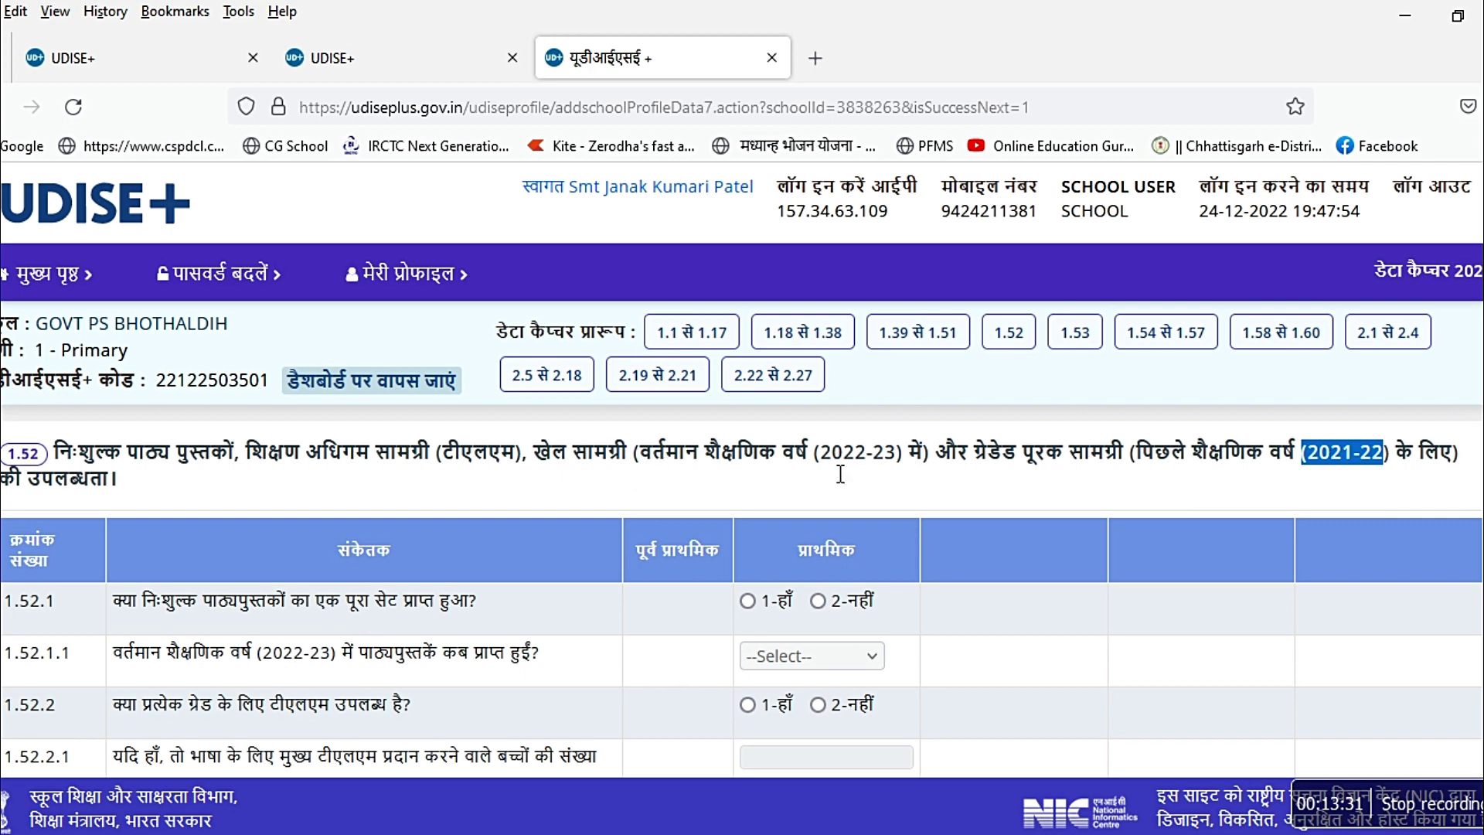
scroll(742, 541, "down", 5)
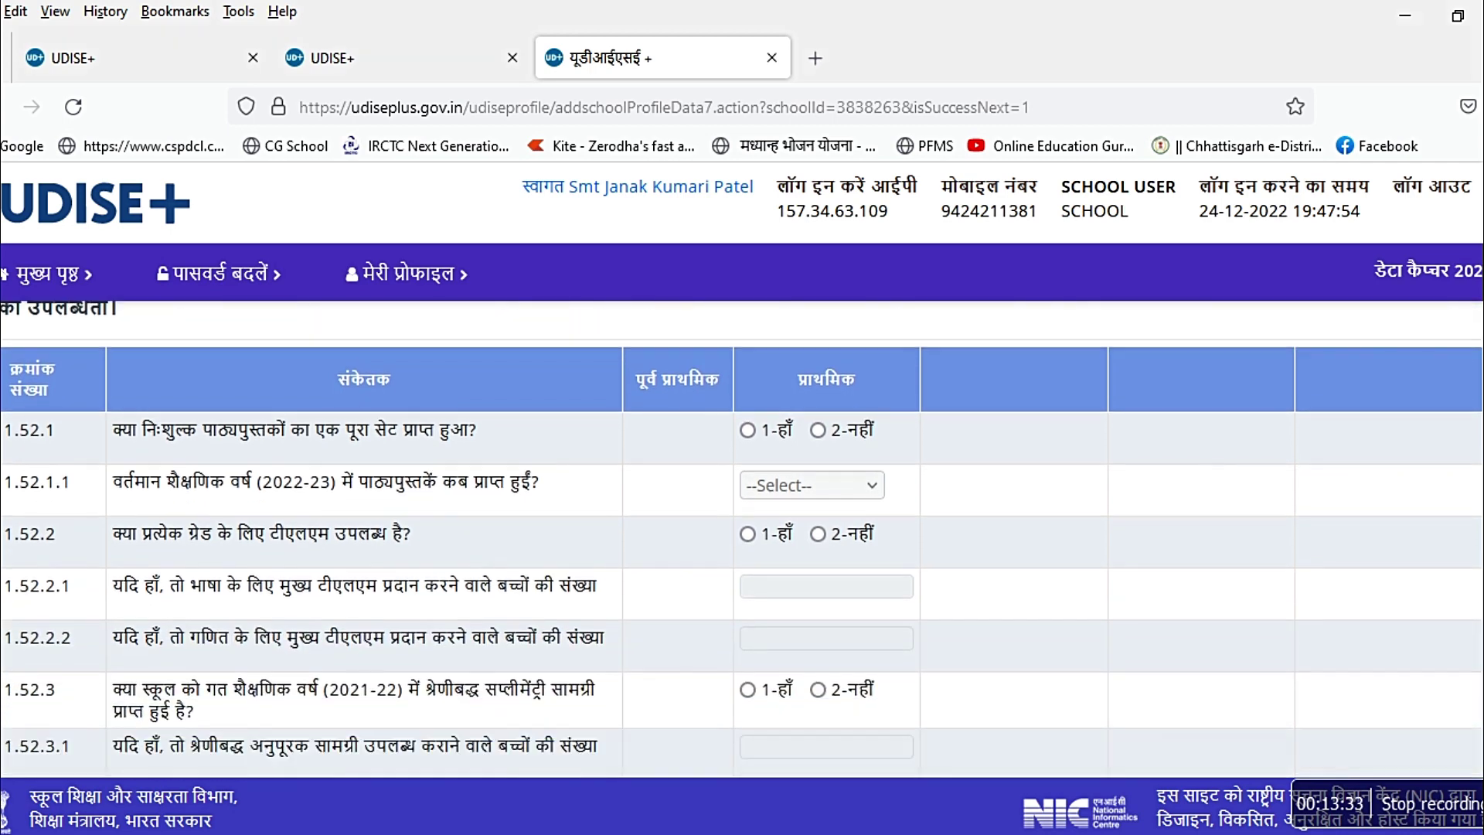
scroll(742, 541, "down", 6)
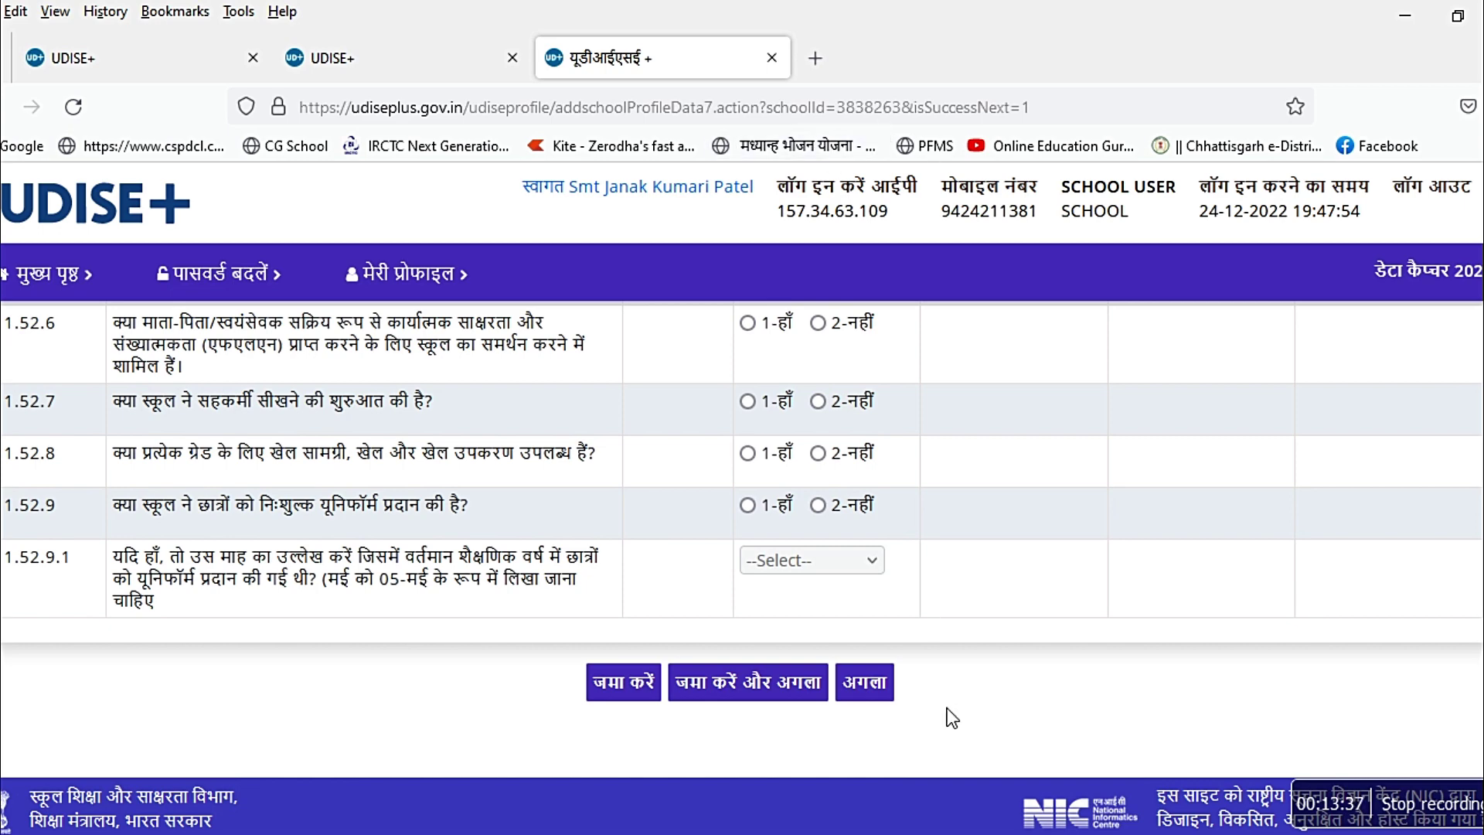
- Move on to form 1.53 without saving and check the academic years in its heading and row 1.53.2
left_click(873, 688)
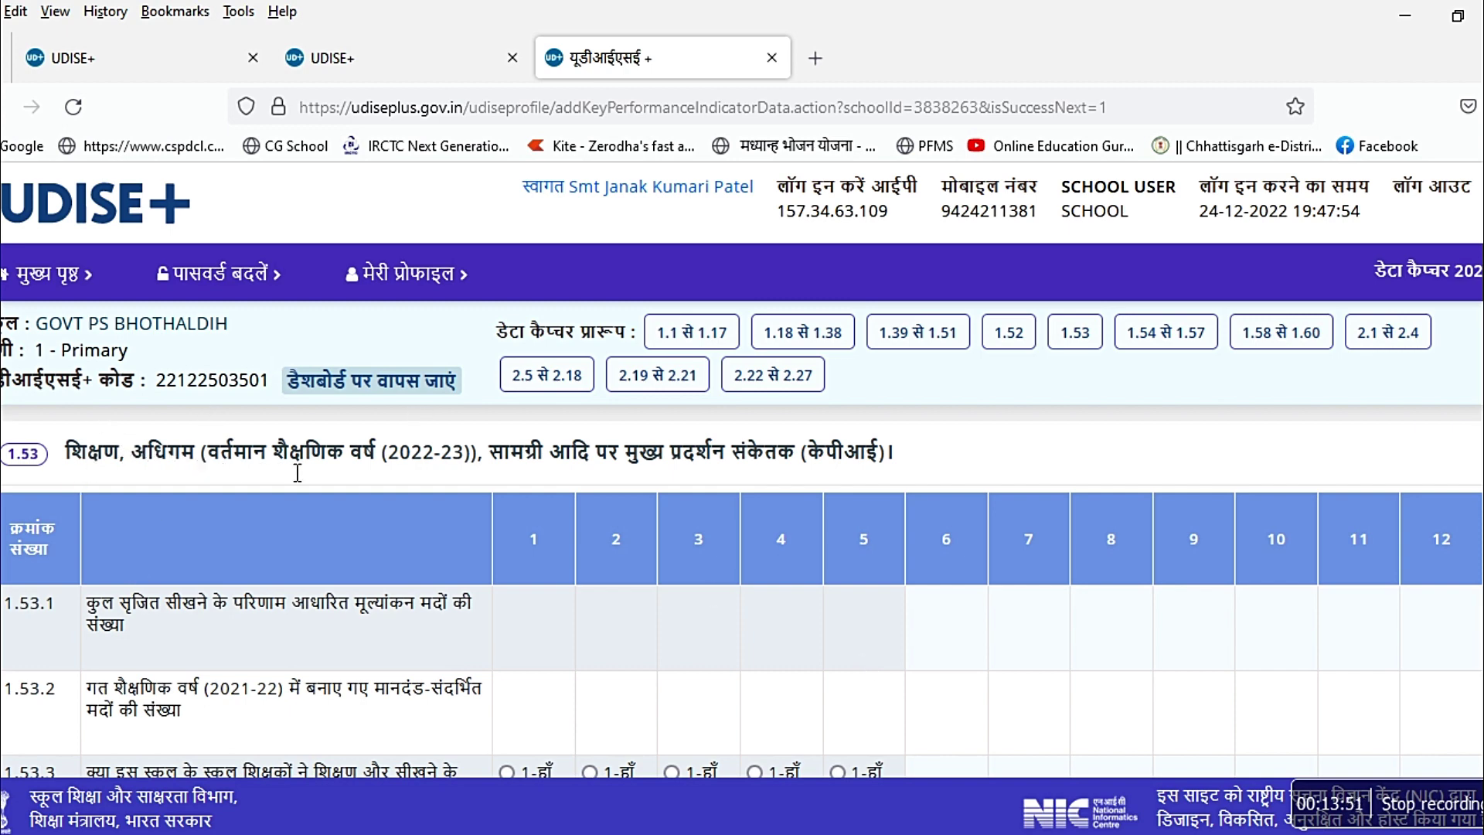
left_click_drag(389, 463, 472, 469)
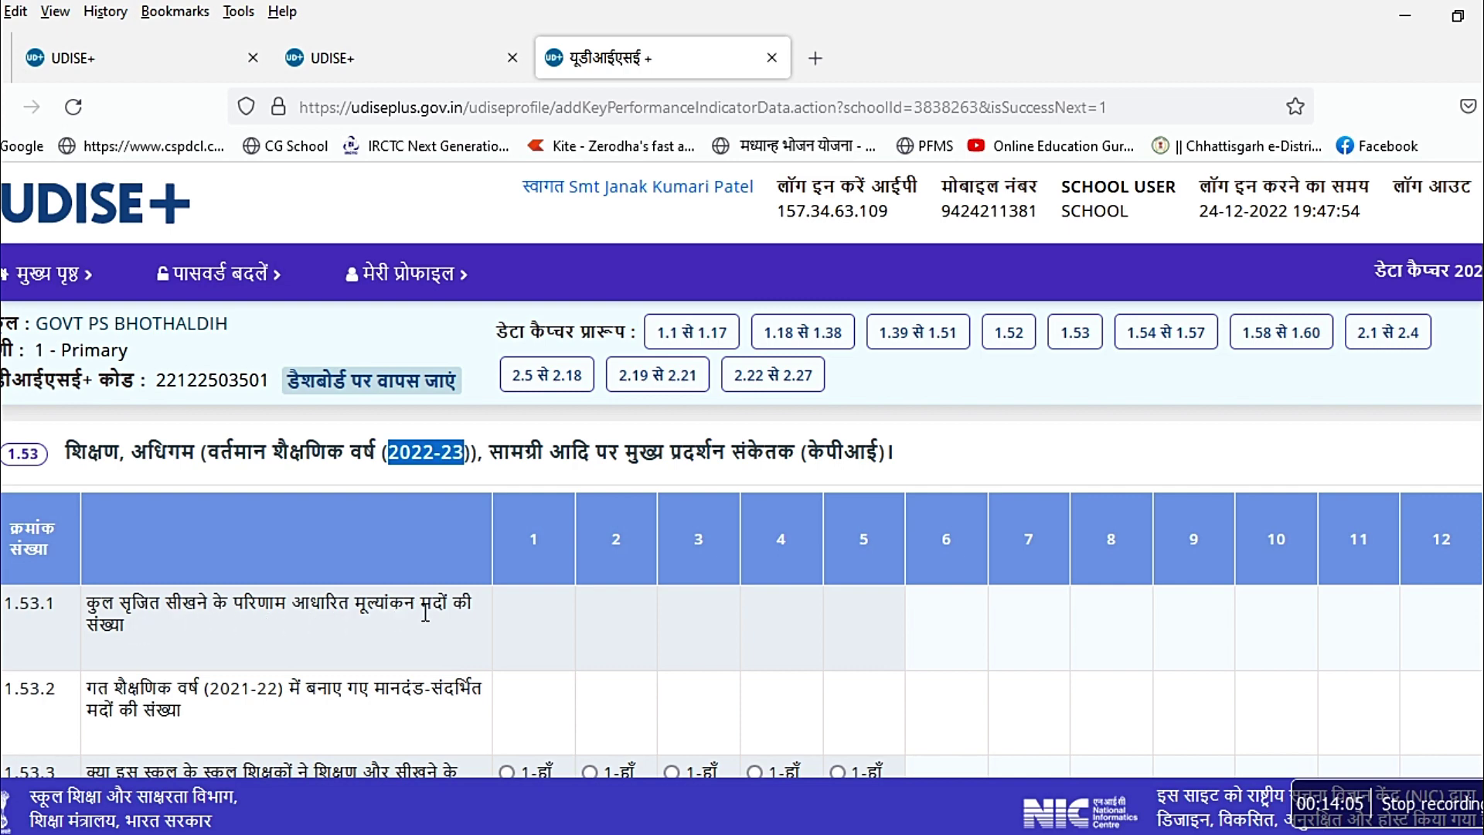
scroll(719, 637, "down", 2)
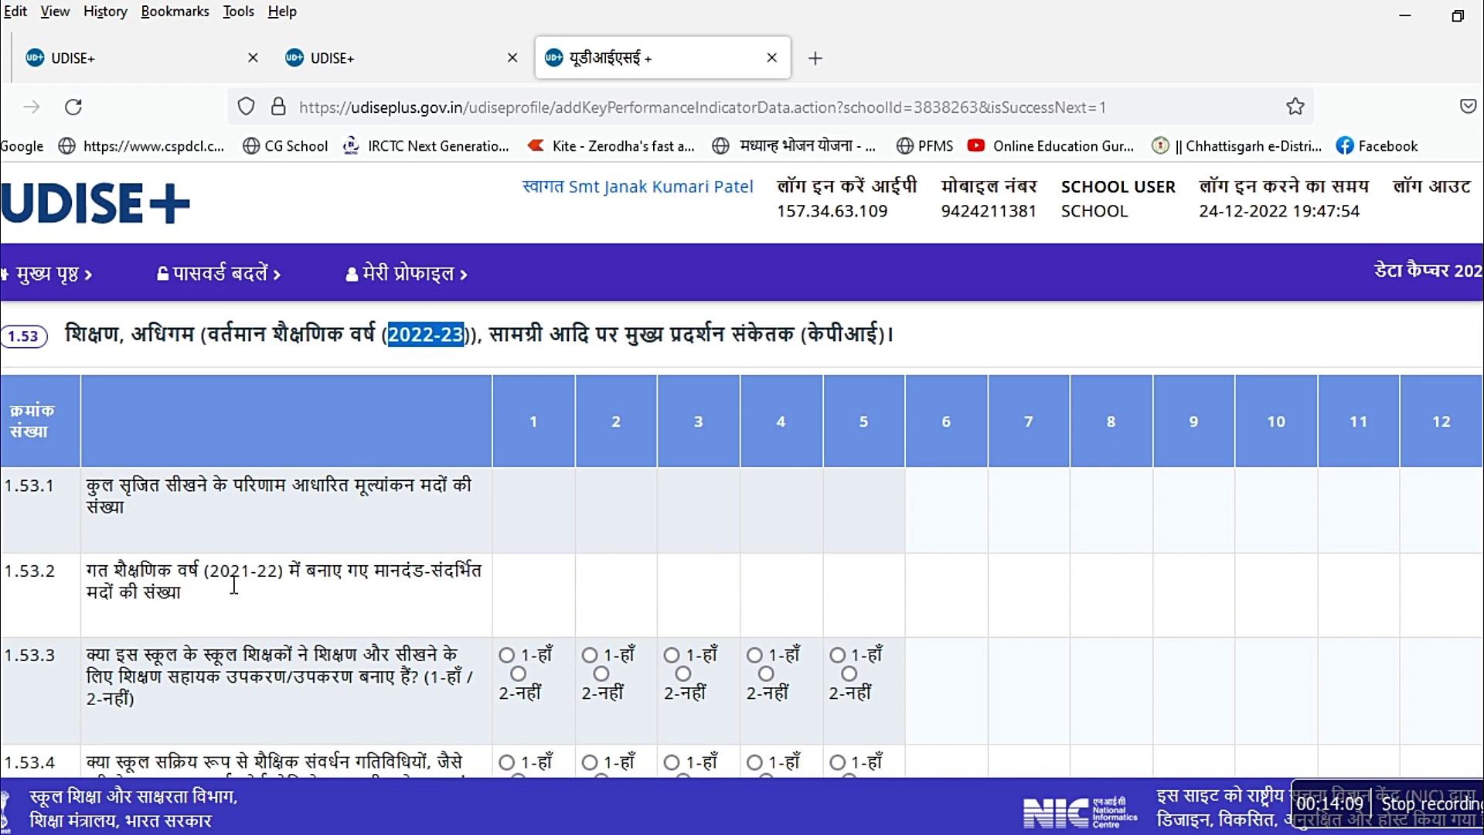
left_click_drag(212, 576, 294, 581)
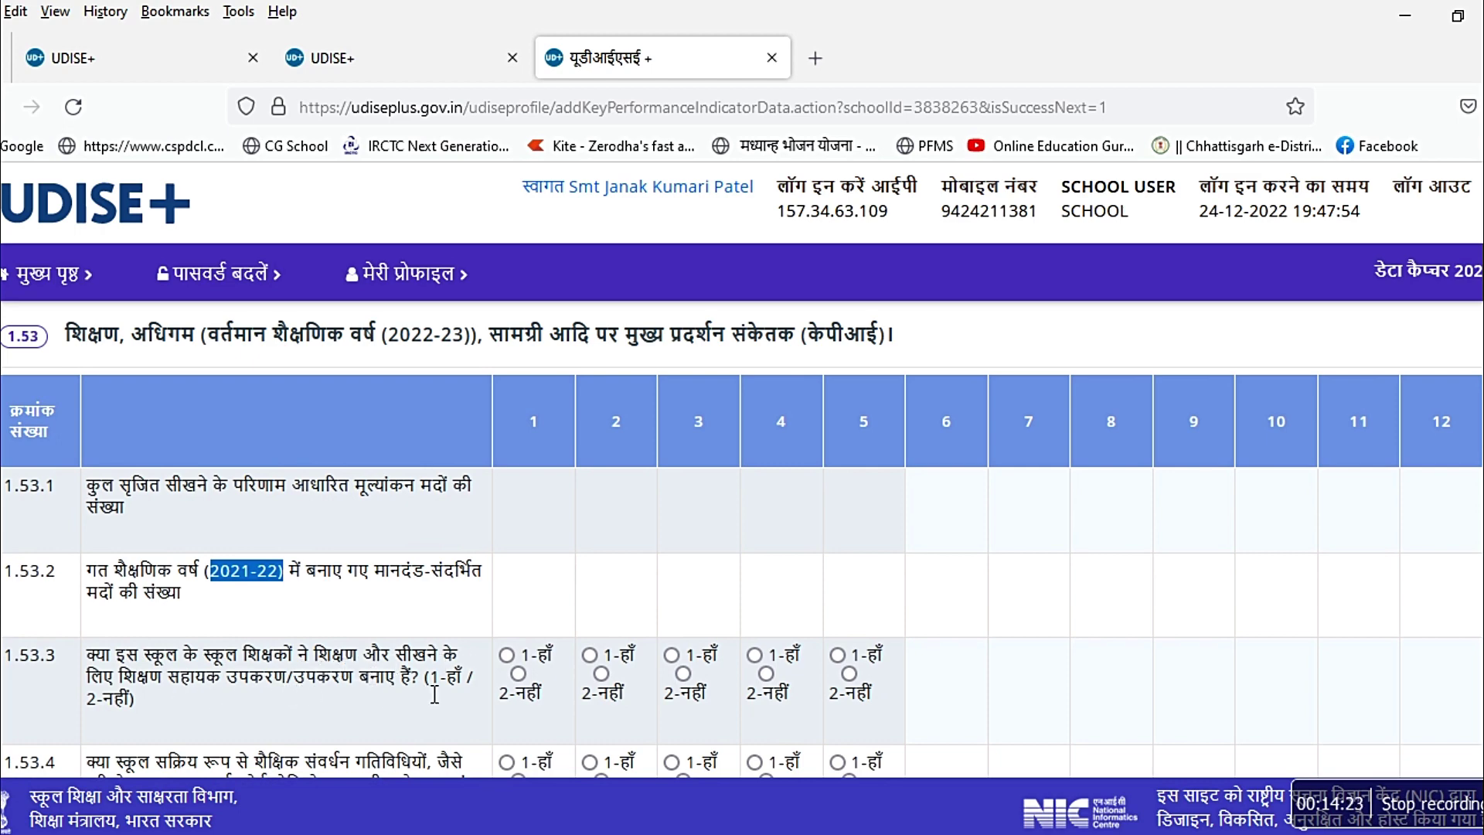
- Answer Yes for classes 1 to 5 in row 1.53.3 on teaching aids made by the school's teachers
left_click(507, 656)
left_click(589, 655)
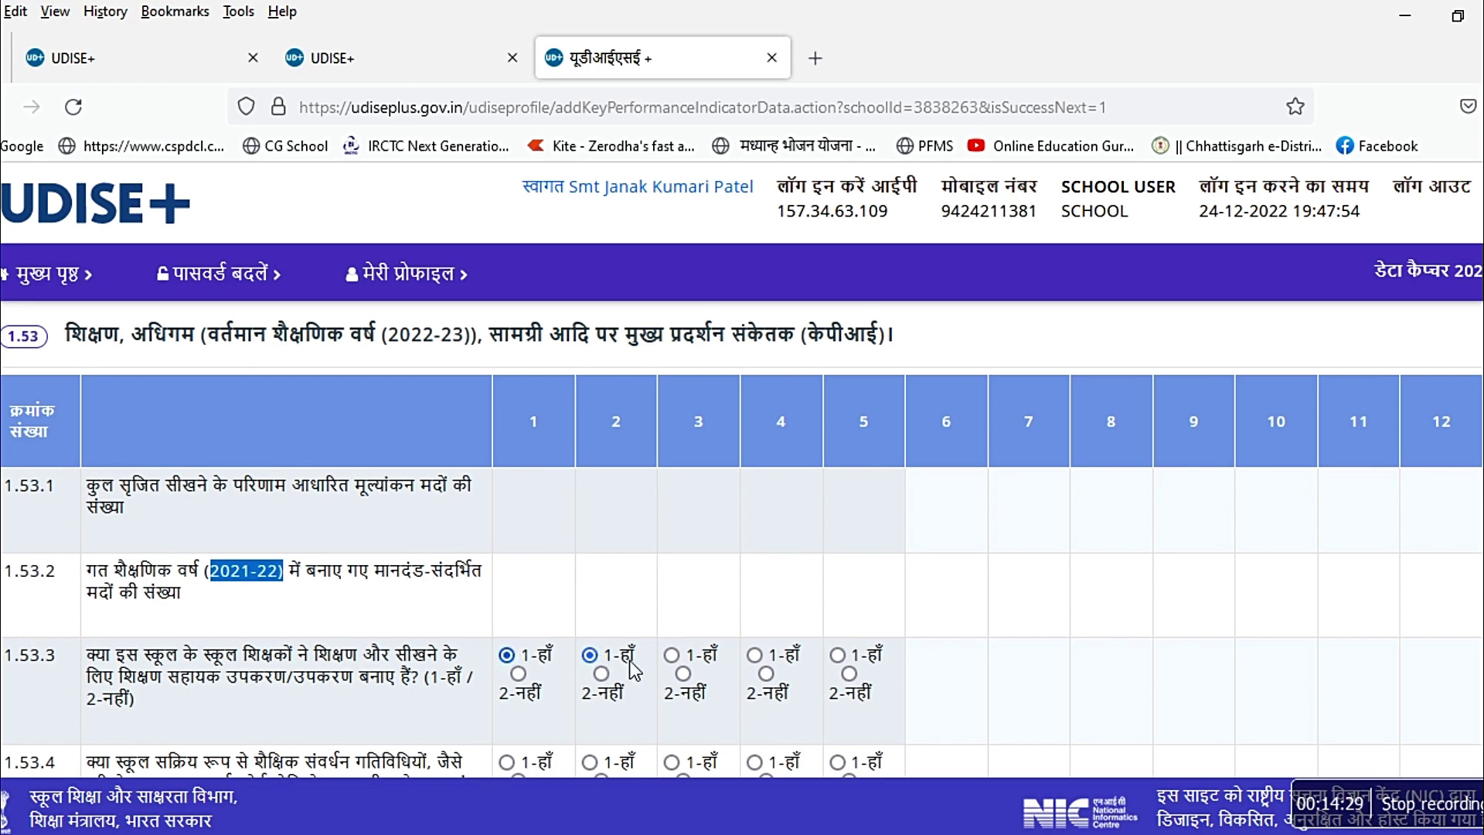
left_click(672, 655)
left_click(754, 655)
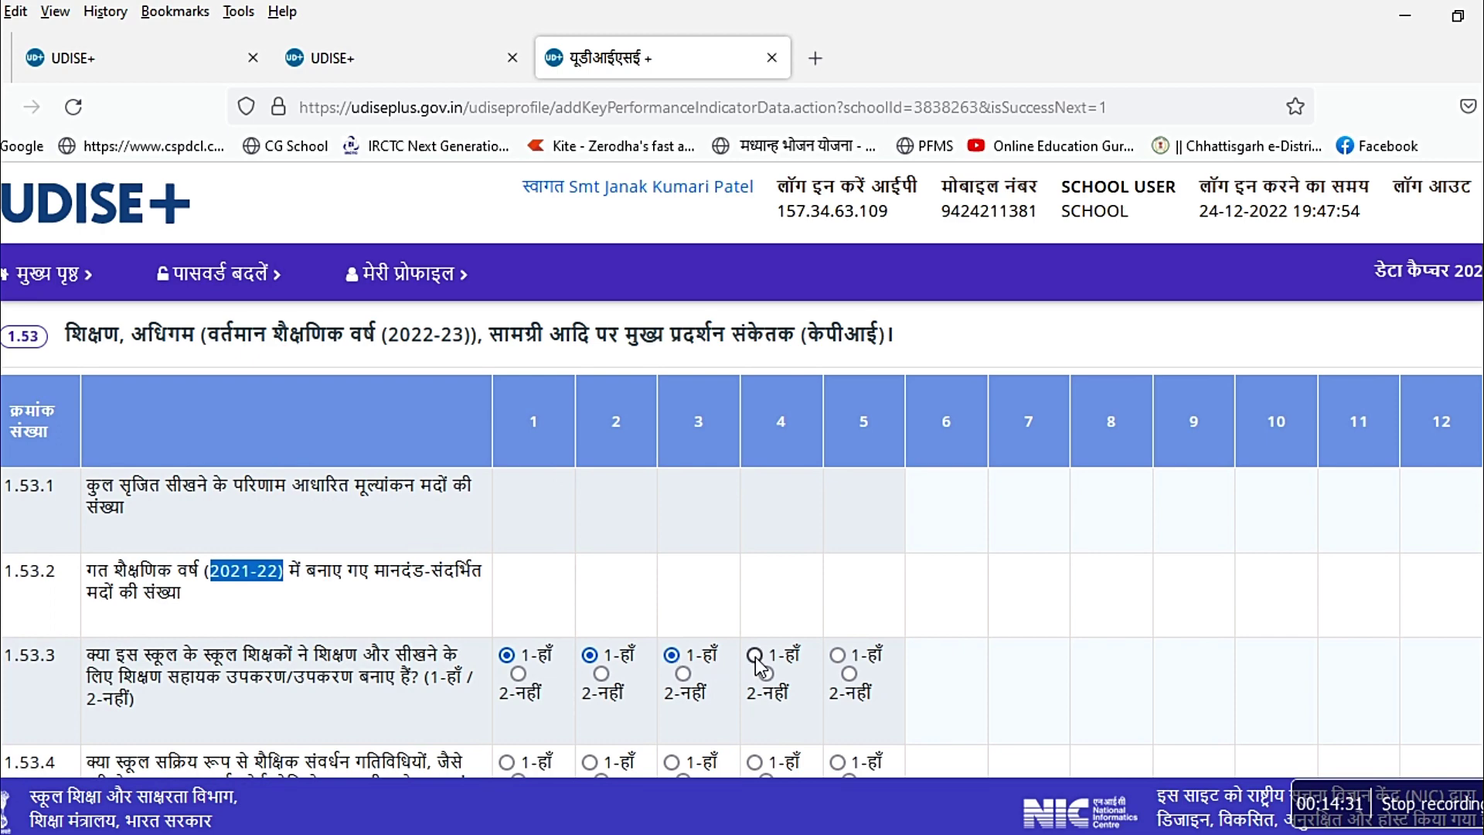
left_click(838, 655)
- Review rows 1.53.4 to 1.53.7, checking the class 1 and class 2 hard spot count fields in row 1.53.5
scroll(1471, 510, "down", 2)
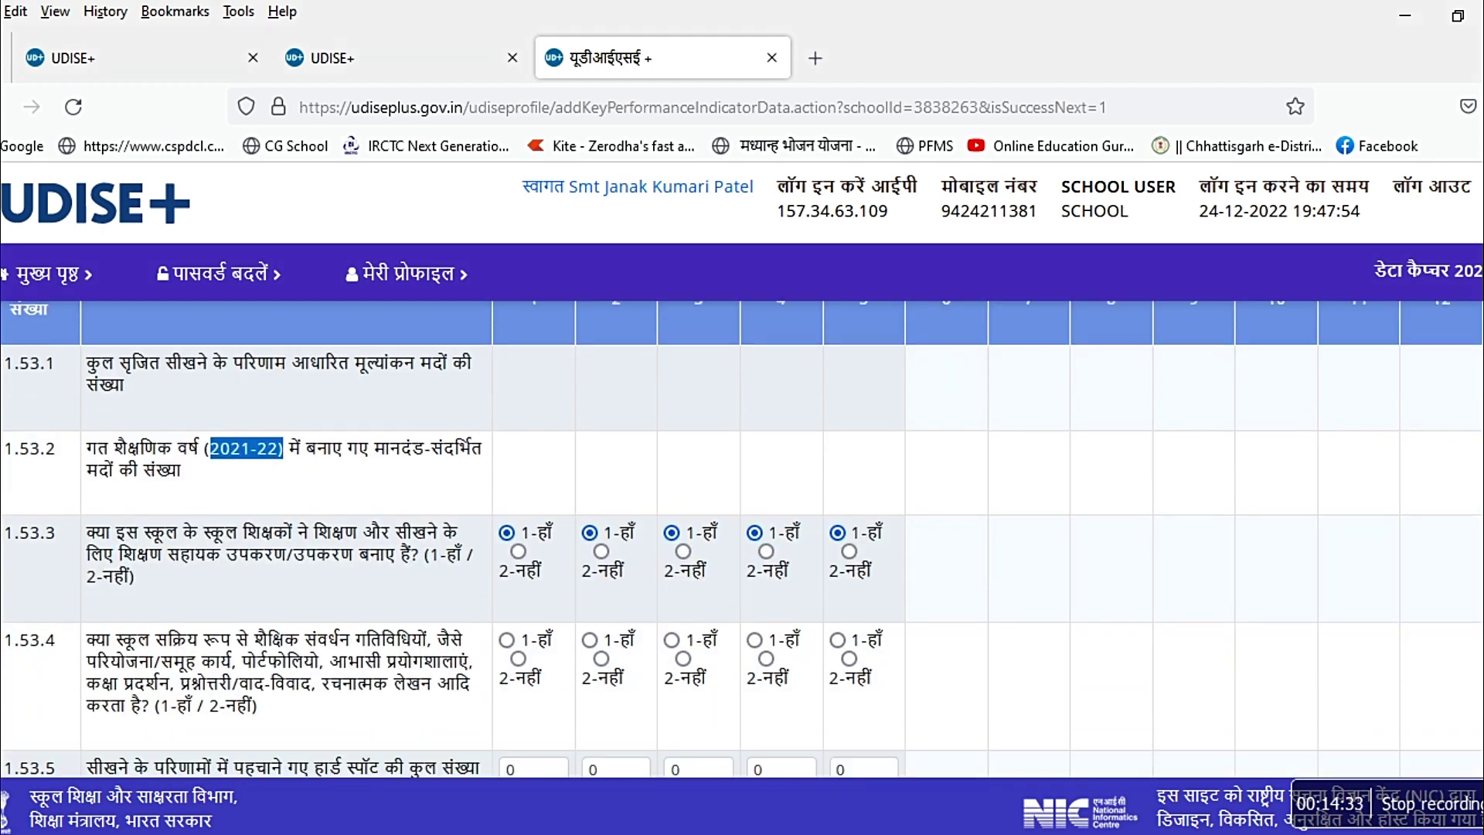
scroll(1471, 510, "down", 5)
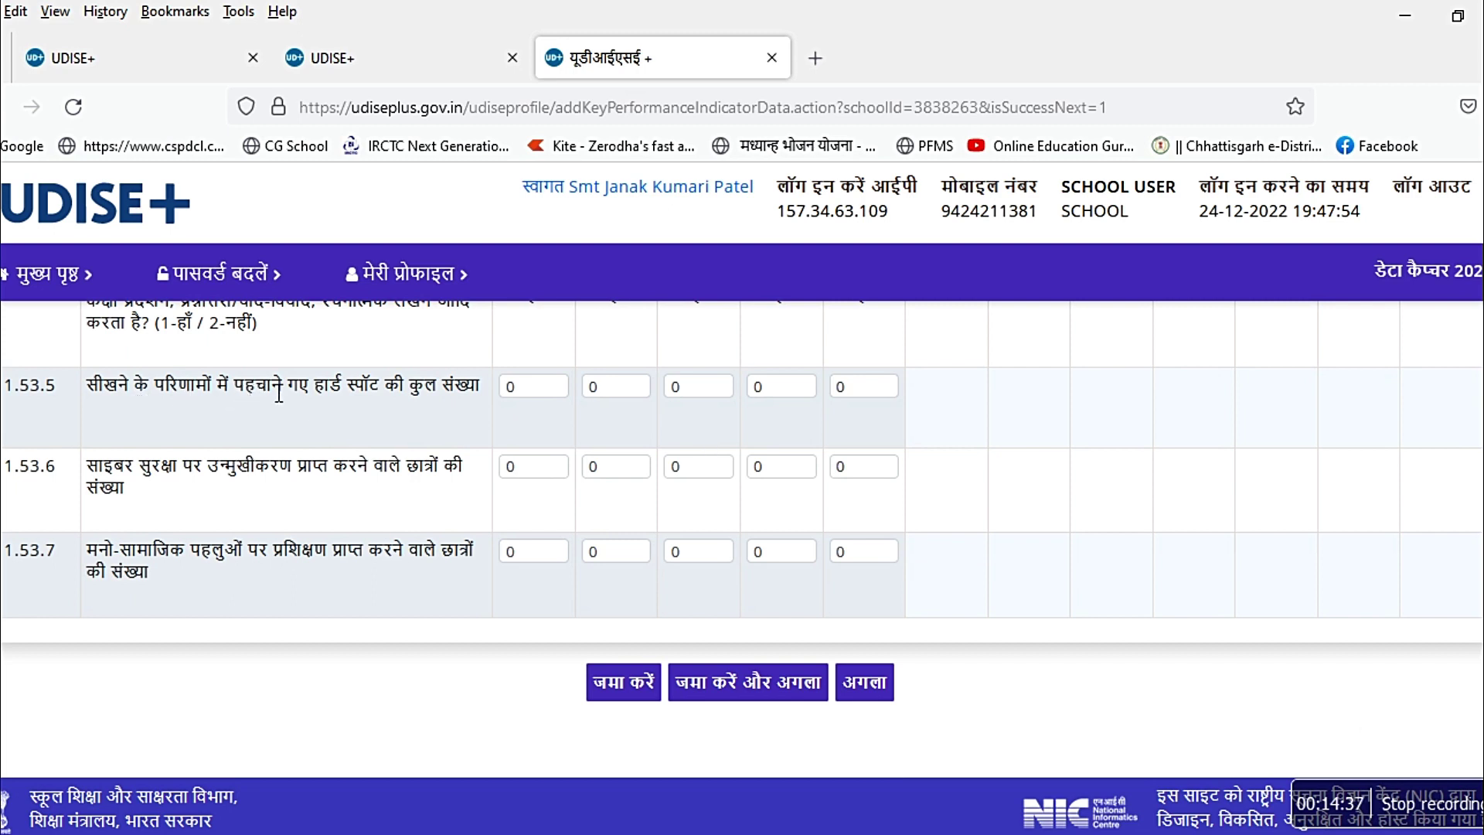
left_click(531, 392)
left_click(599, 390)
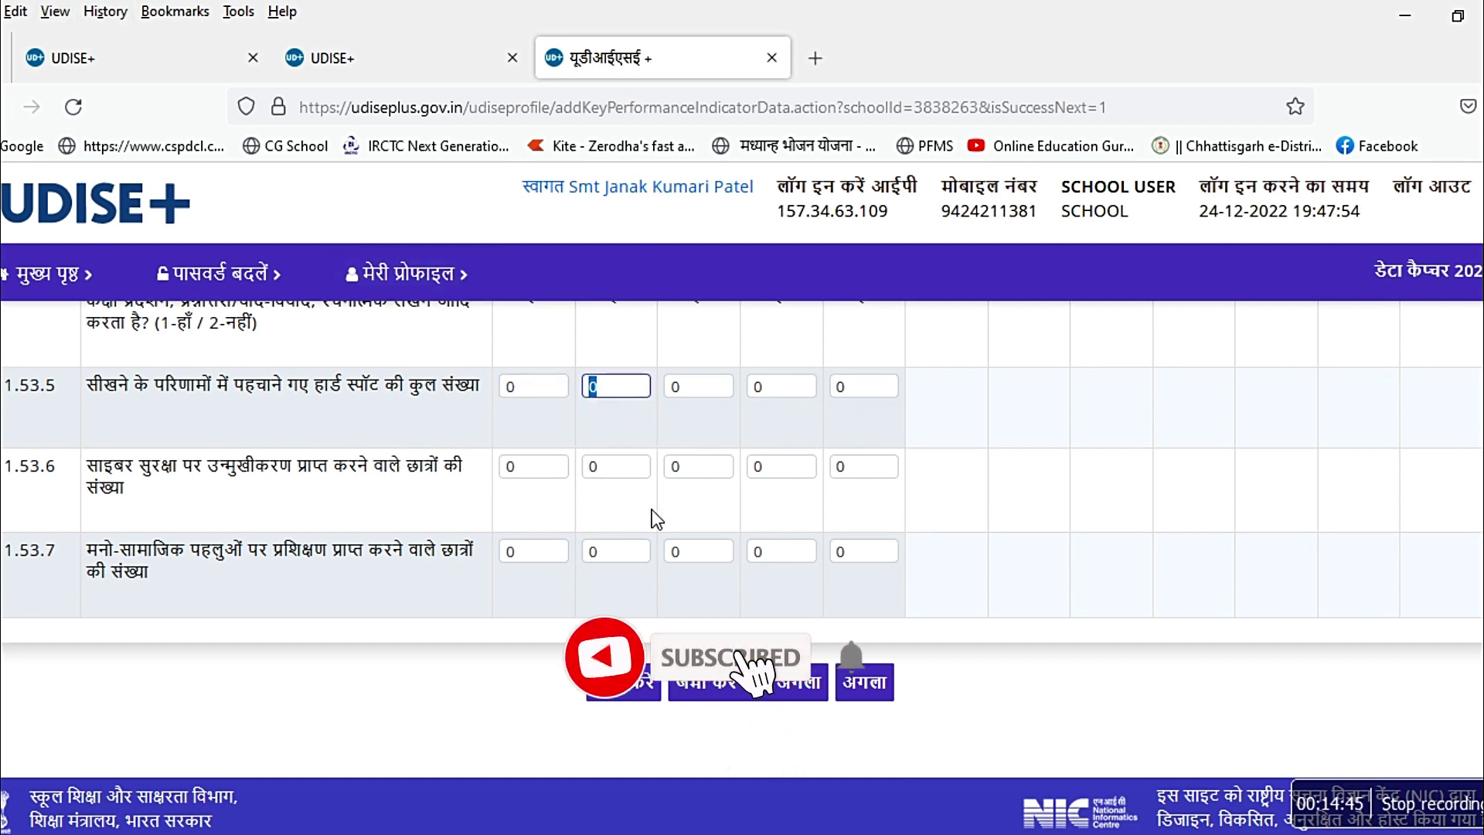
scroll(742, 541, "up", 8)
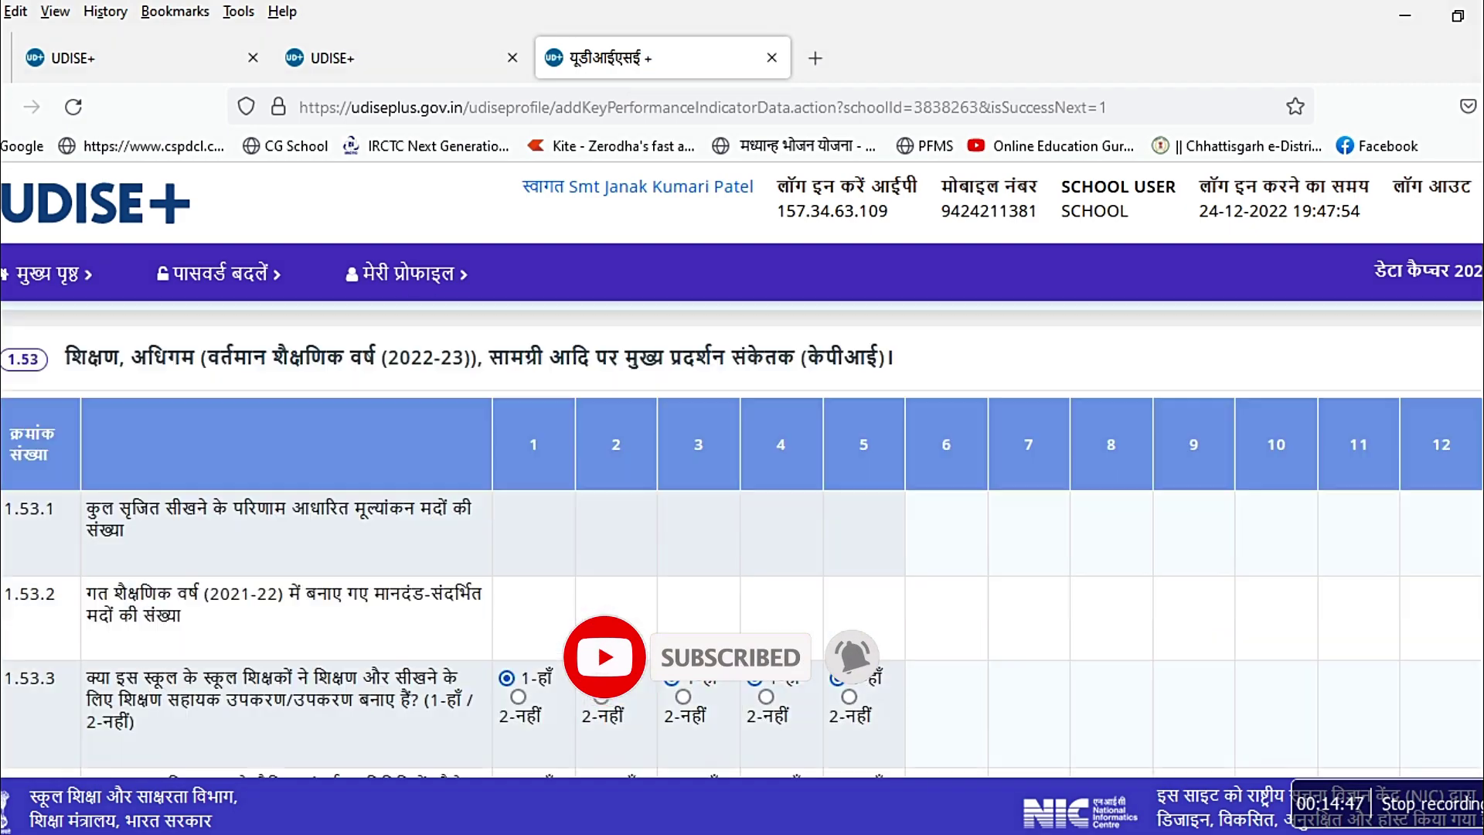
scroll(685, 493, "down", 8)
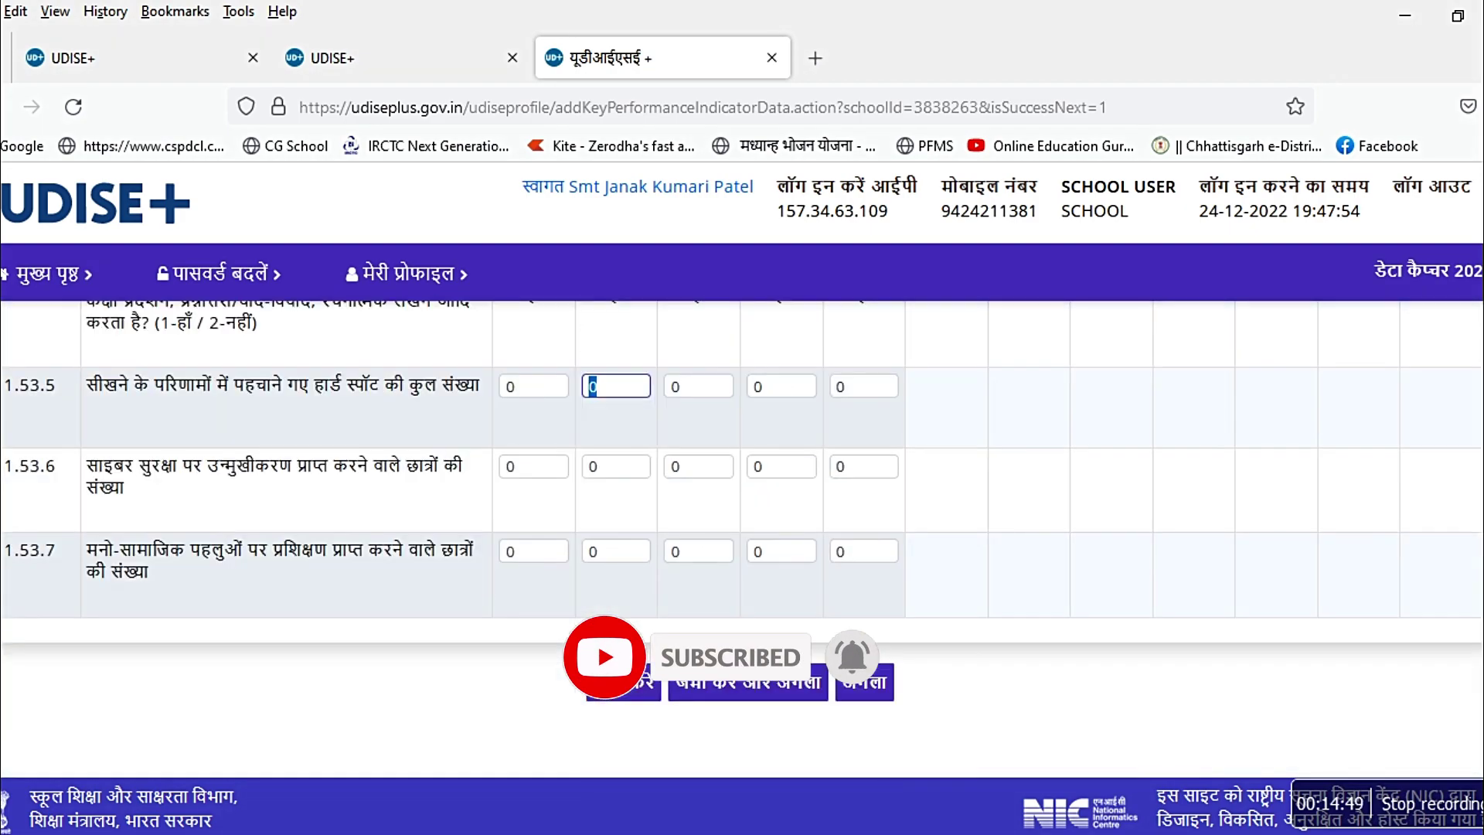
- Move on to form 1.54 to 1.57 without saving and review the school safety, PGI and other indicator answers
left_click(876, 684)
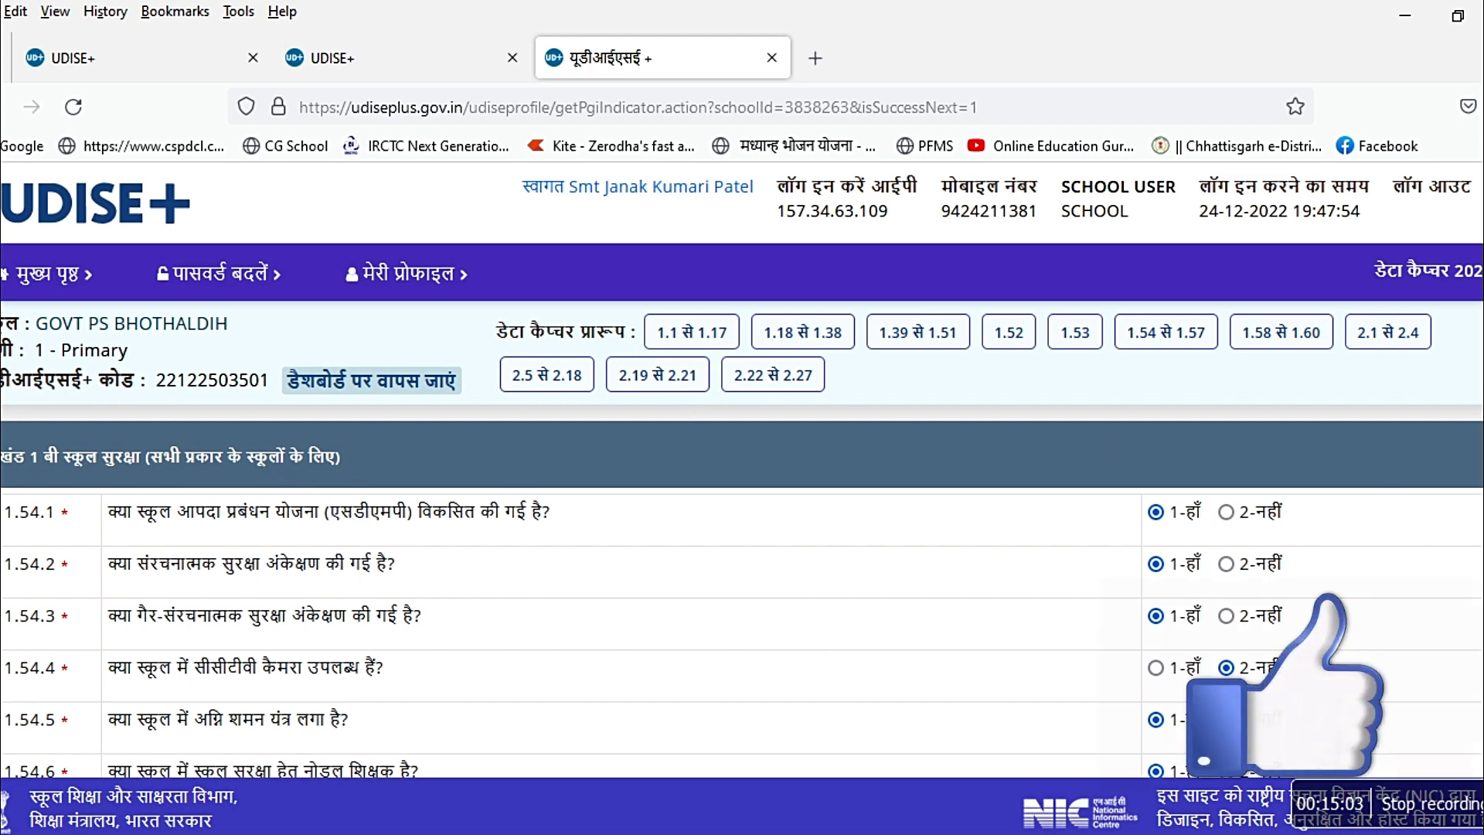
scroll(1472, 369, "down", 1)
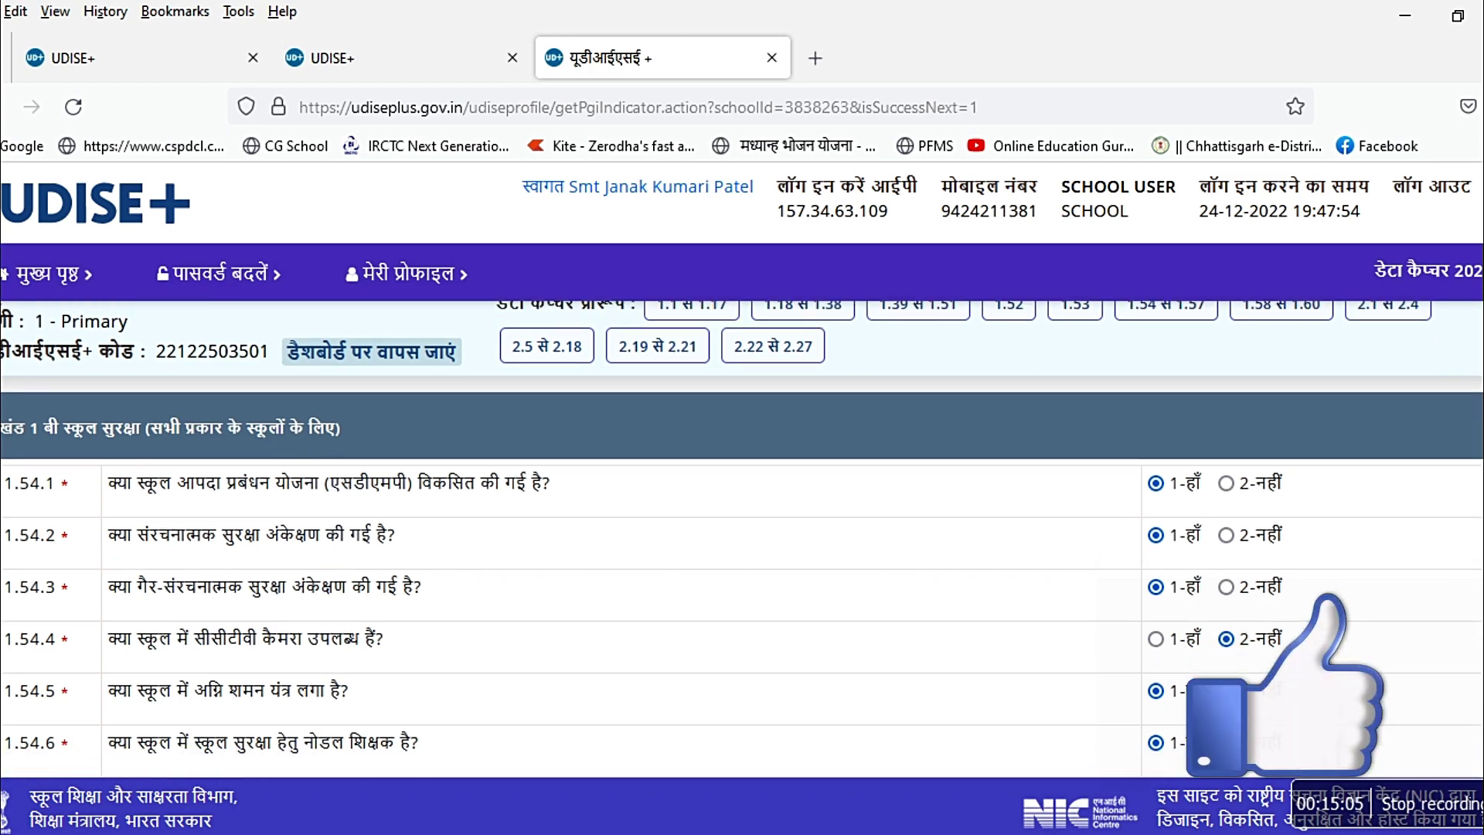
scroll(1472, 370, "down", 1)
scroll(742, 538, "down", 8)
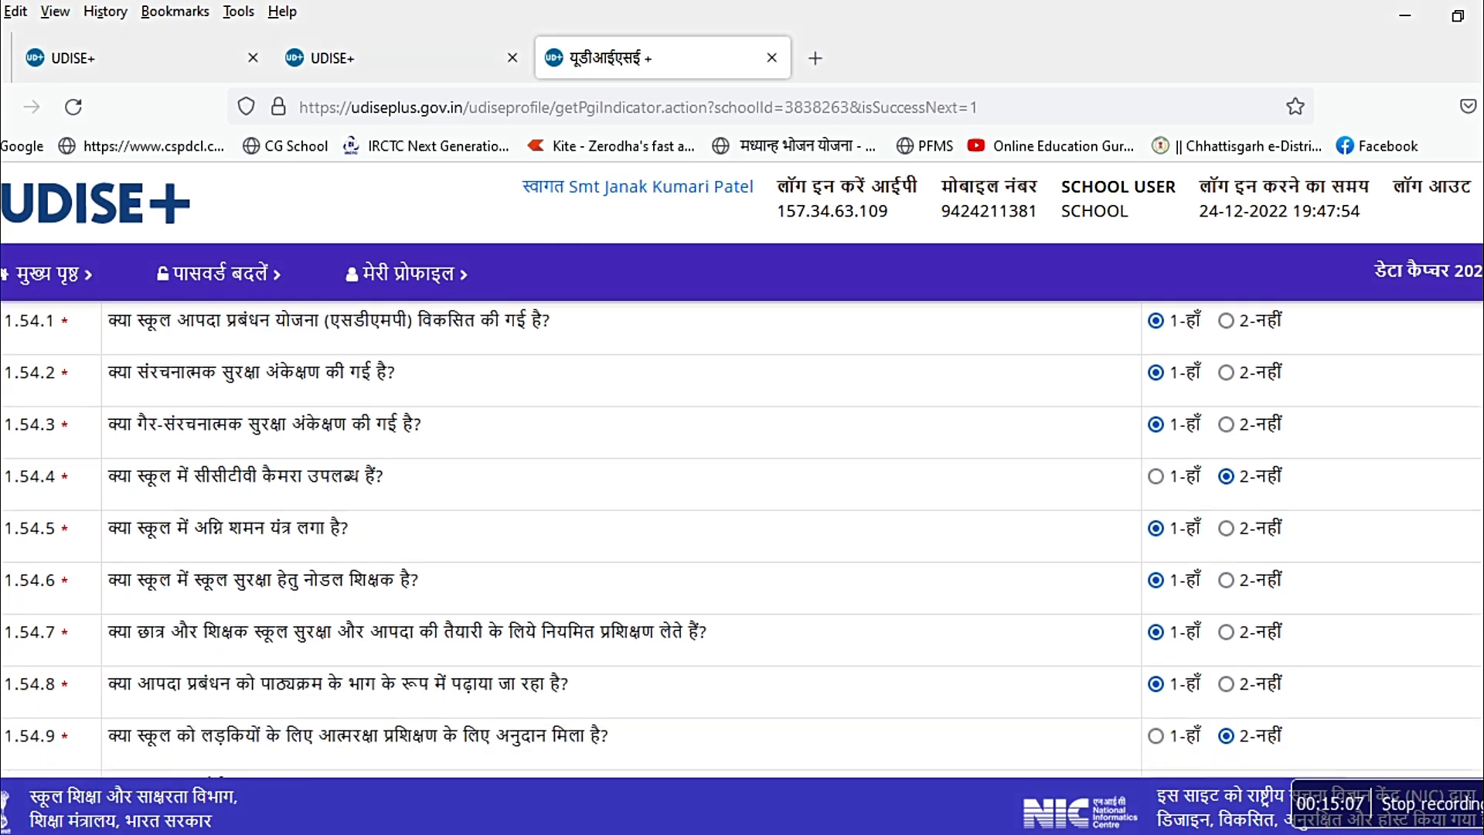
scroll(742, 538, "down", 10)
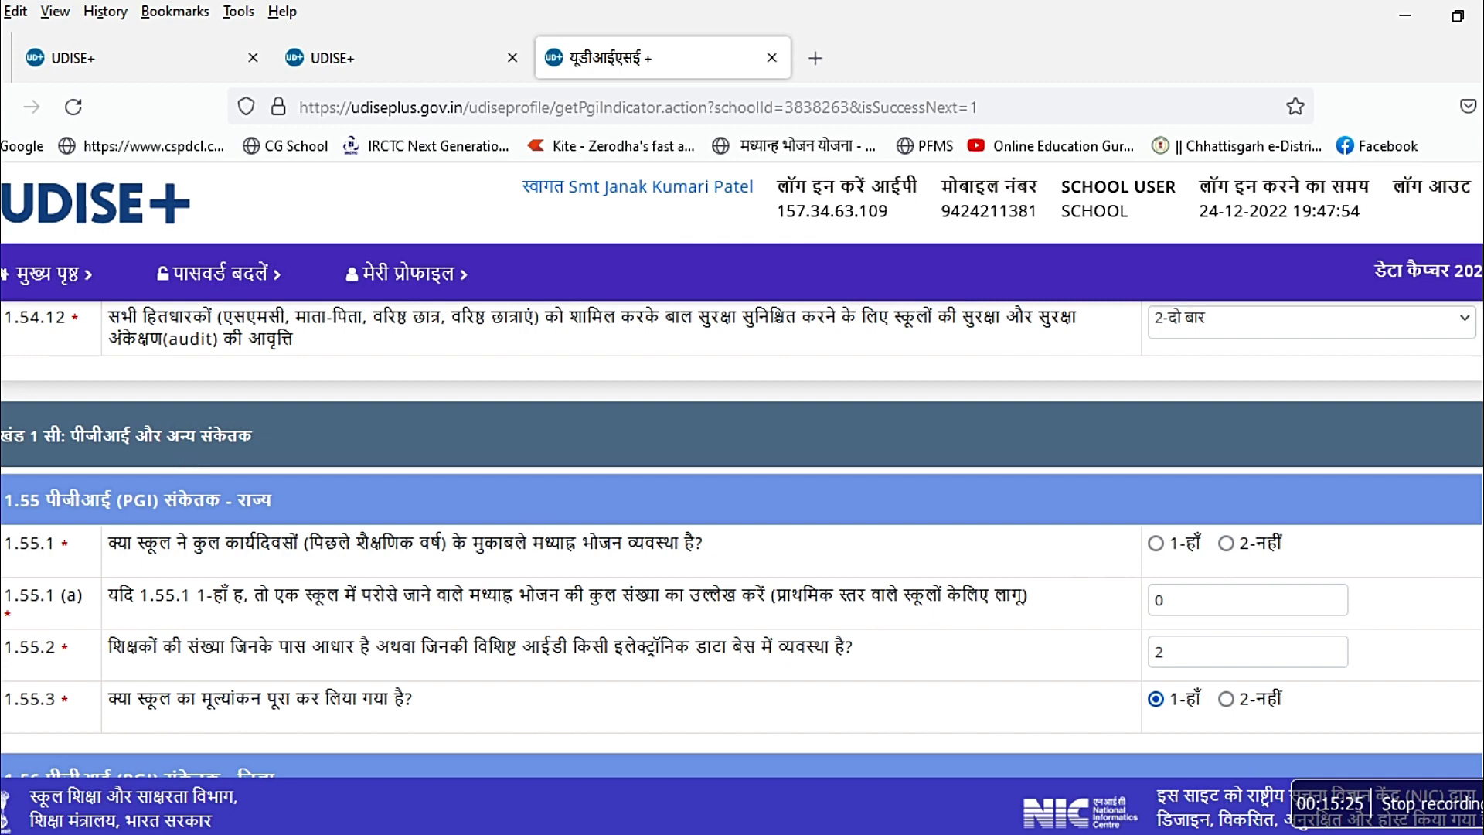
scroll(742, 541, "down", 5)
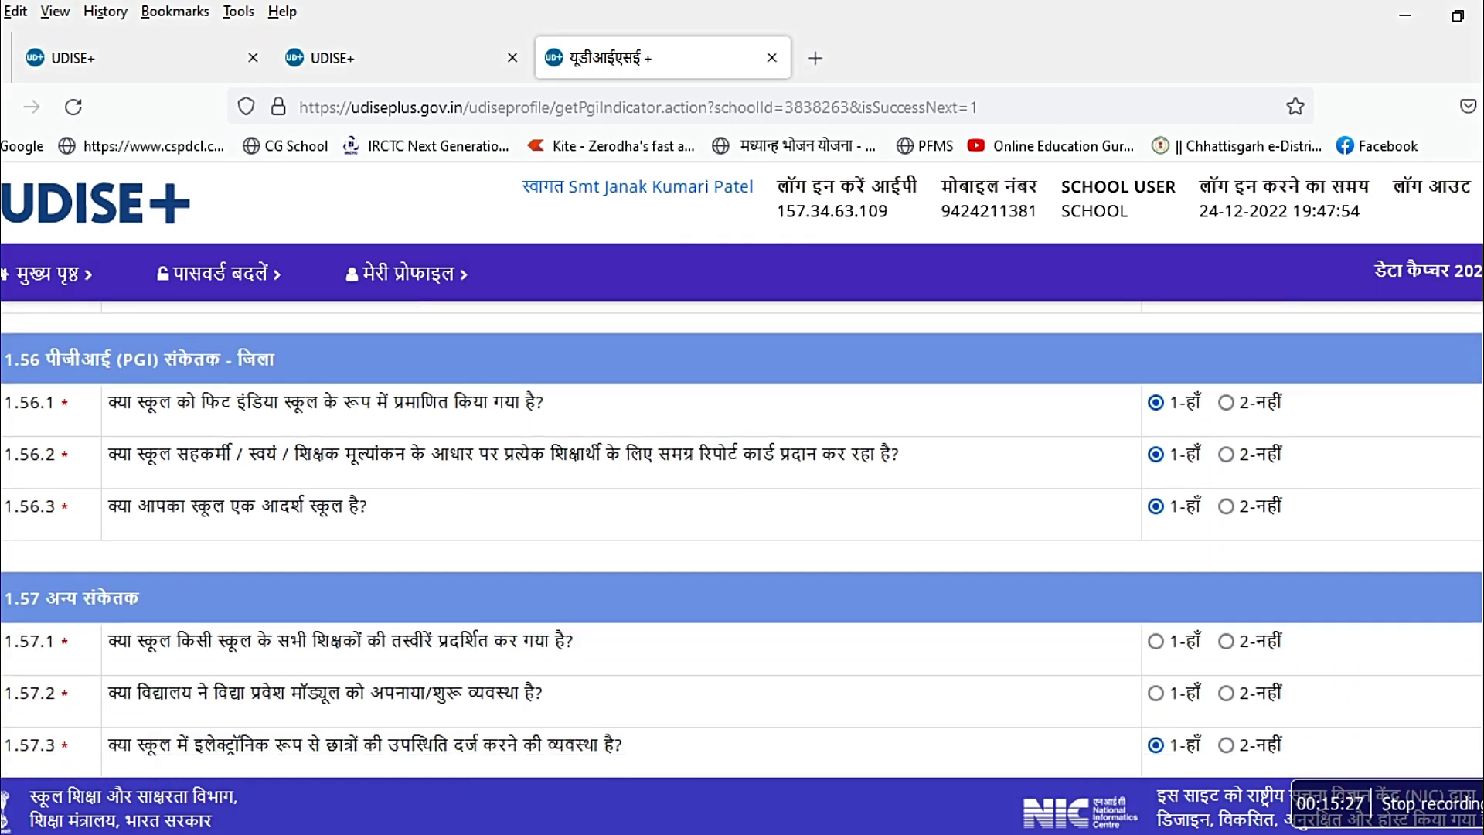
scroll(742, 541, "down", 5)
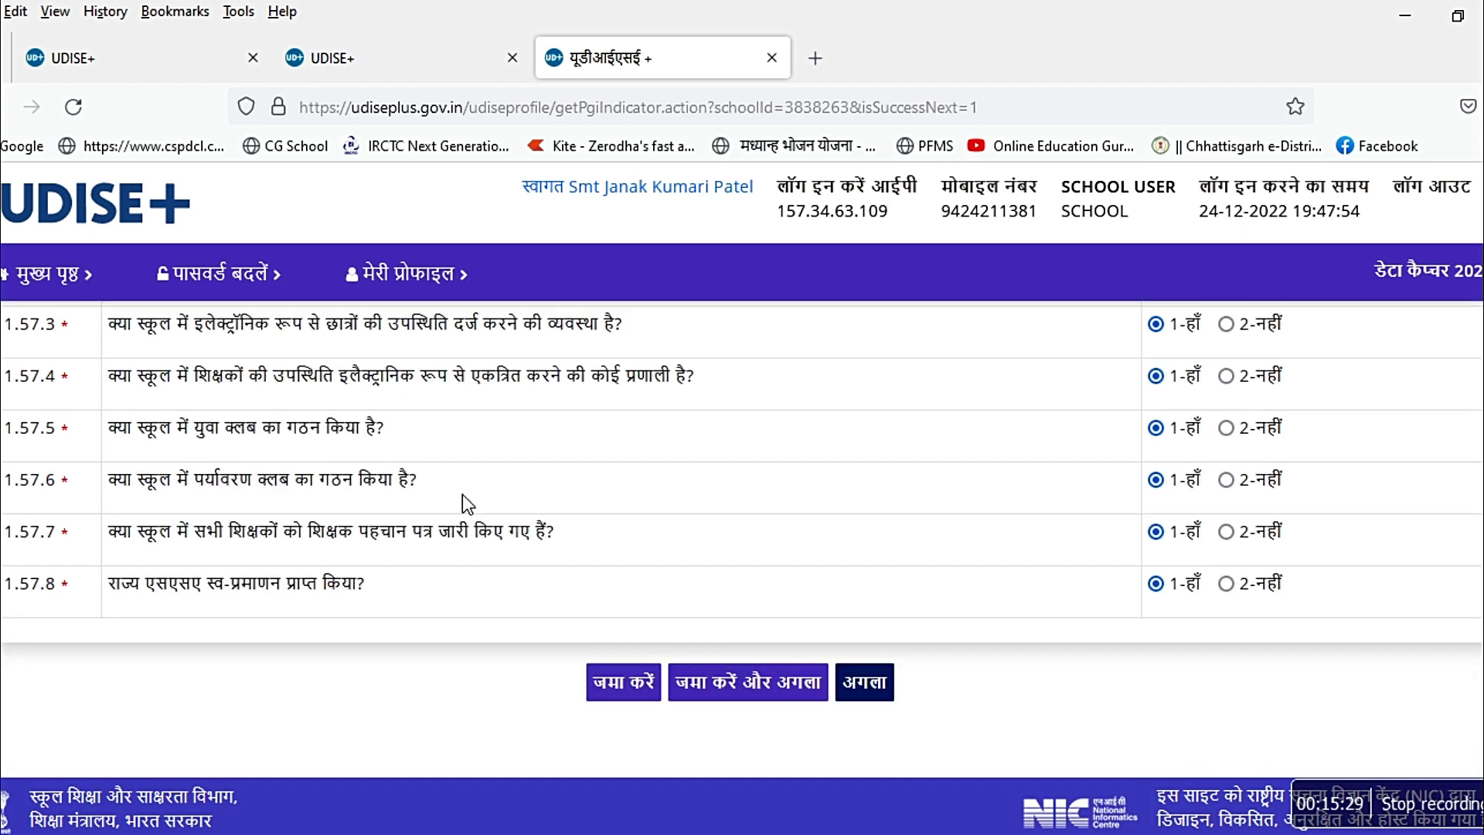
- Move on to form 1.58 to 1.60 without saving and review the 2021-2022 grants, financial assistance and inventory register questions
left_click(882, 698)
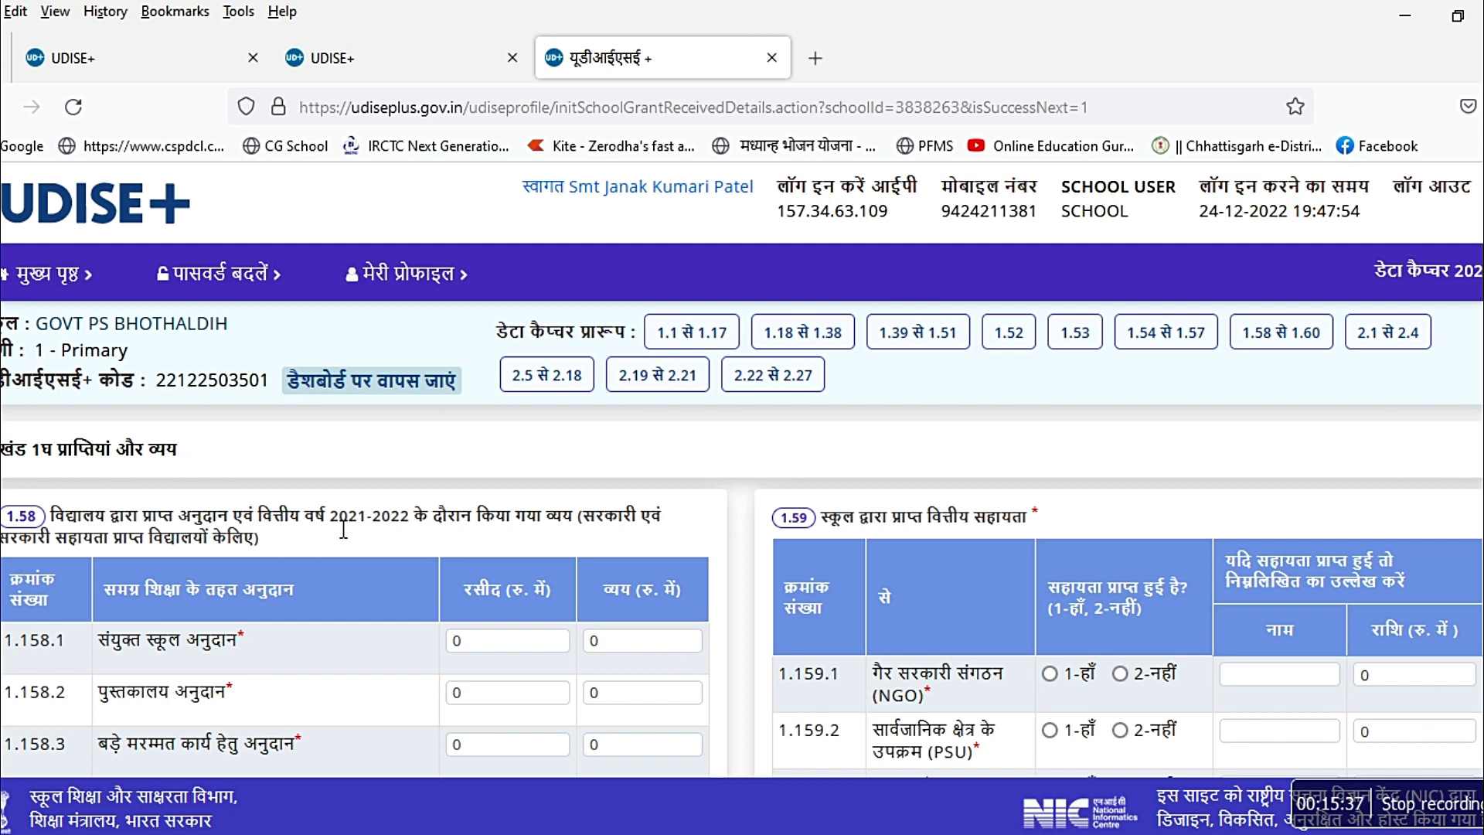
left_click_drag(331, 526, 420, 530)
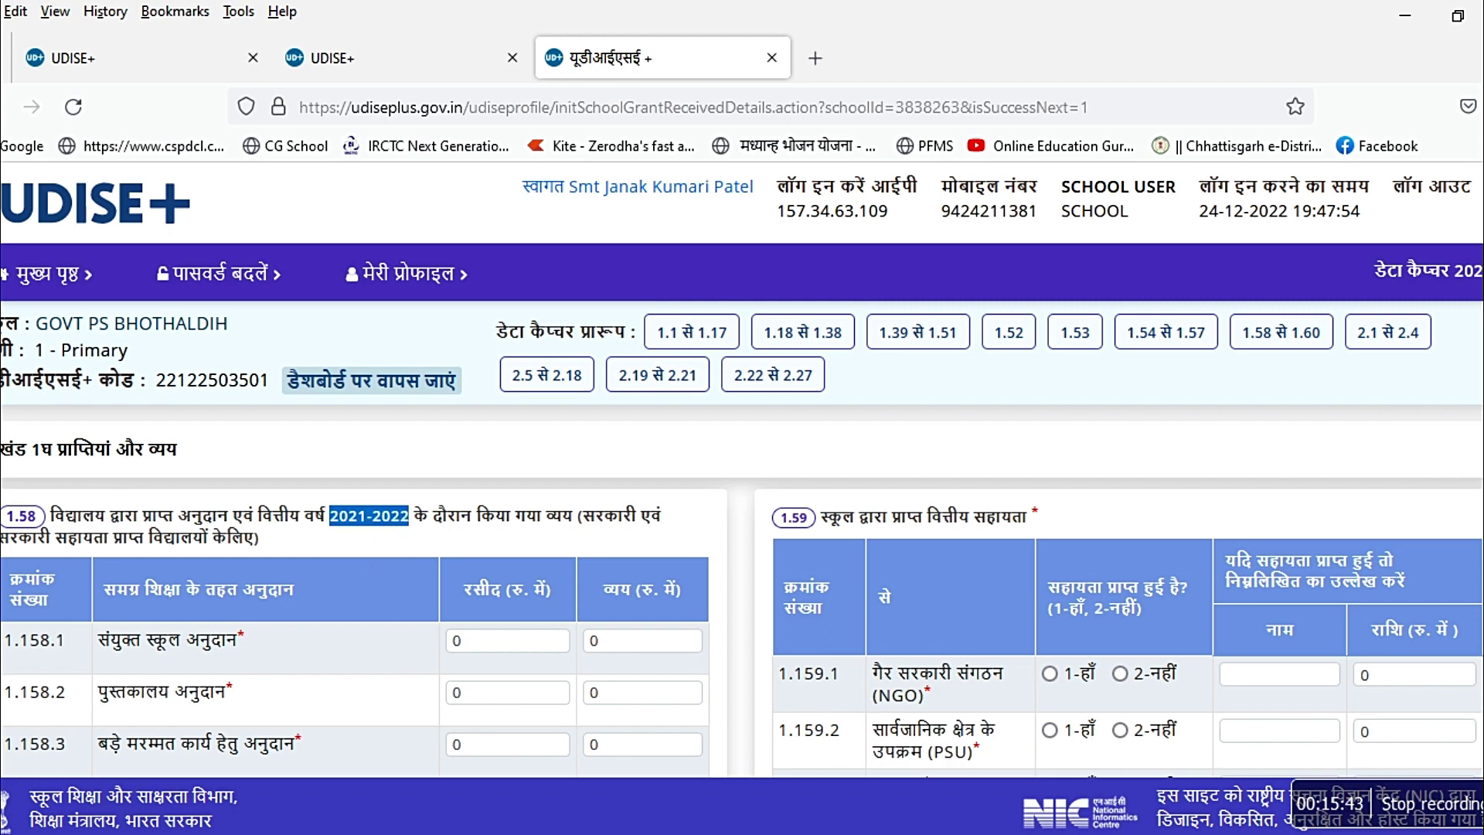
scroll(742, 541, "down", 2)
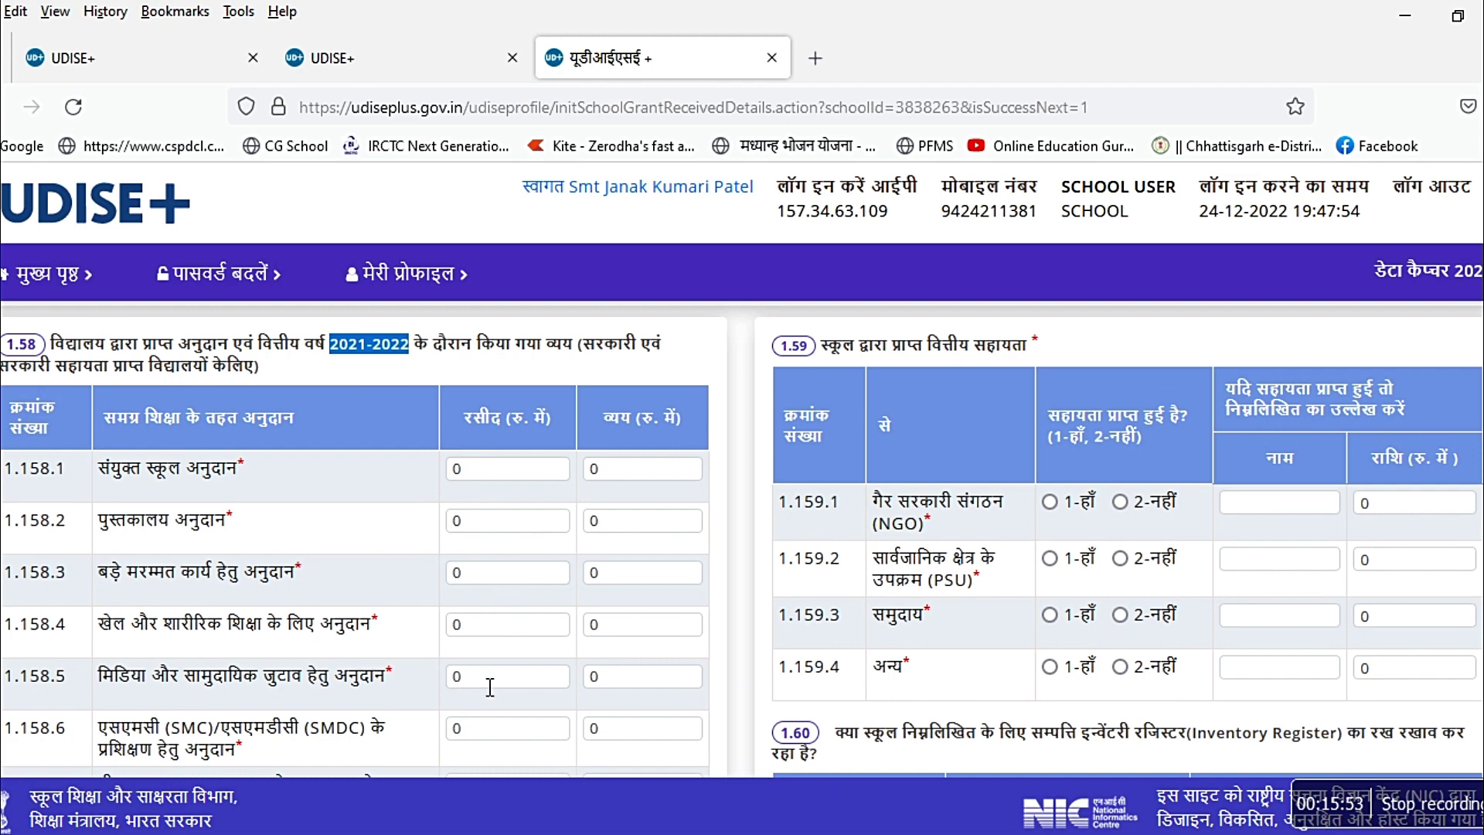
scroll(489, 687, "down", 3)
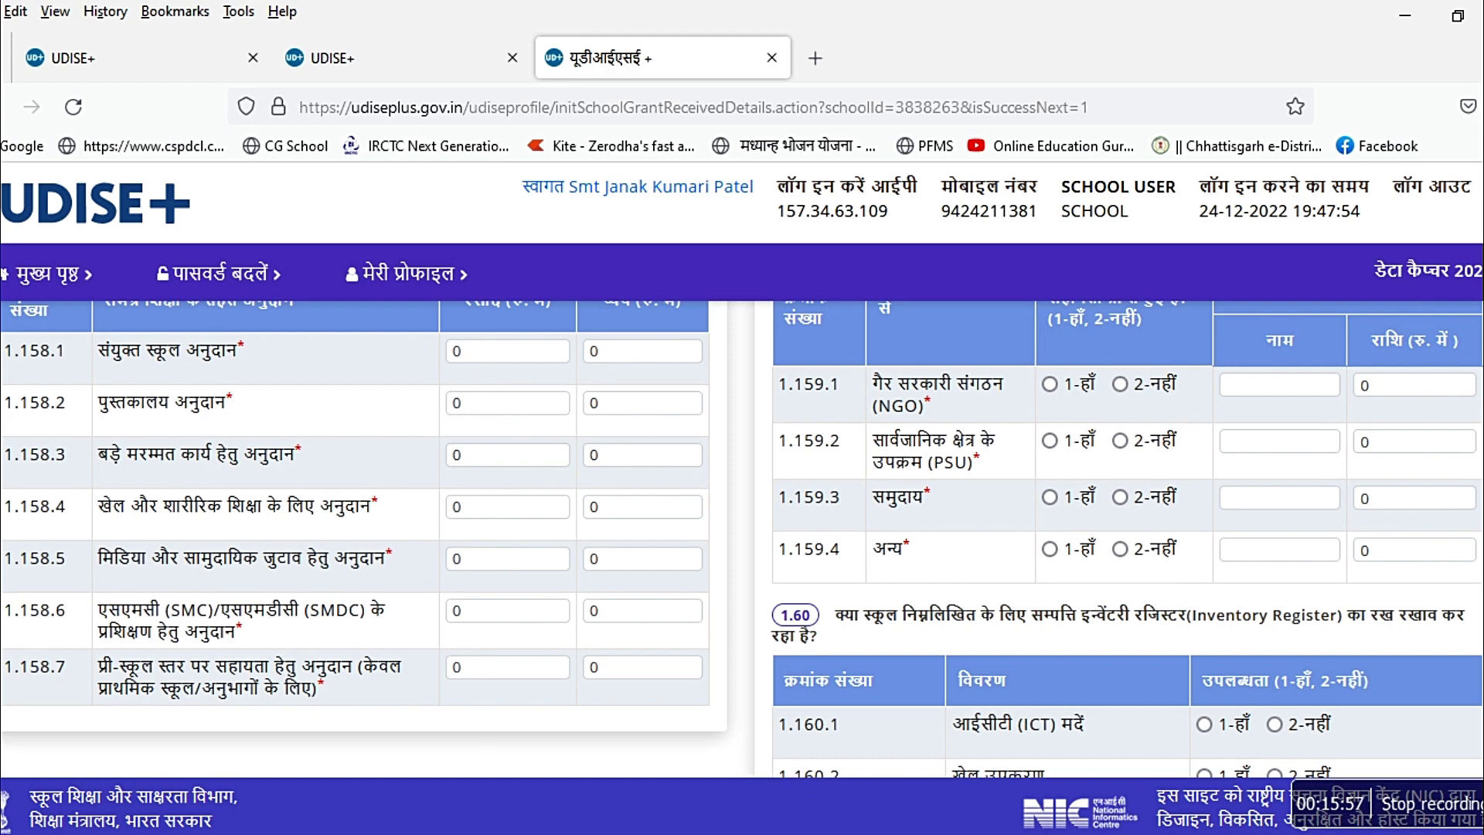
scroll(742, 539, "down", 3)
scroll(742, 539, "up", 6)
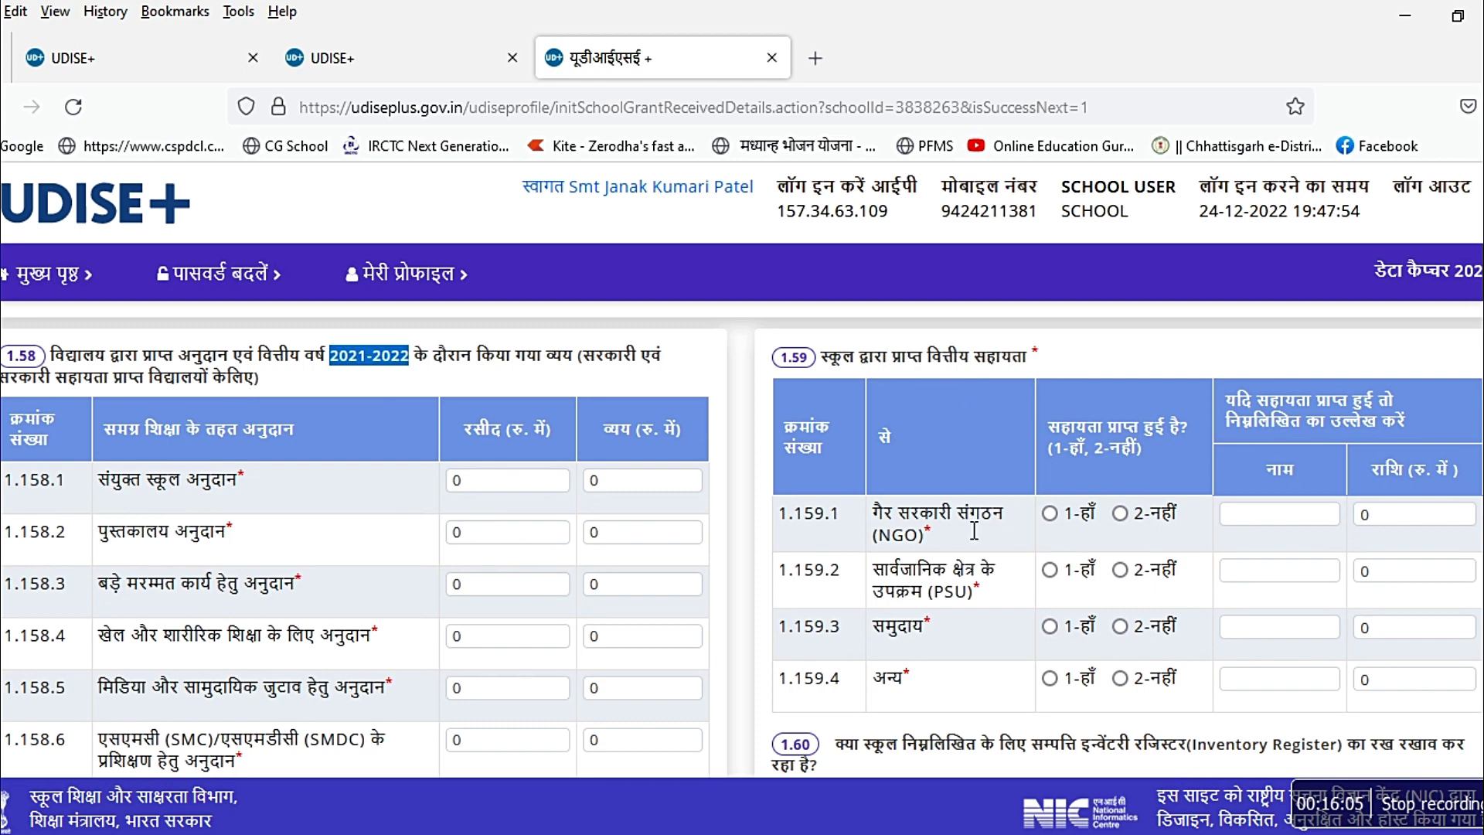
- Check the name and amount fields for a Yes answer on NGO assistance in row 1.159.1, and set the answer to No
left_click(1053, 517)
left_click(1119, 514)
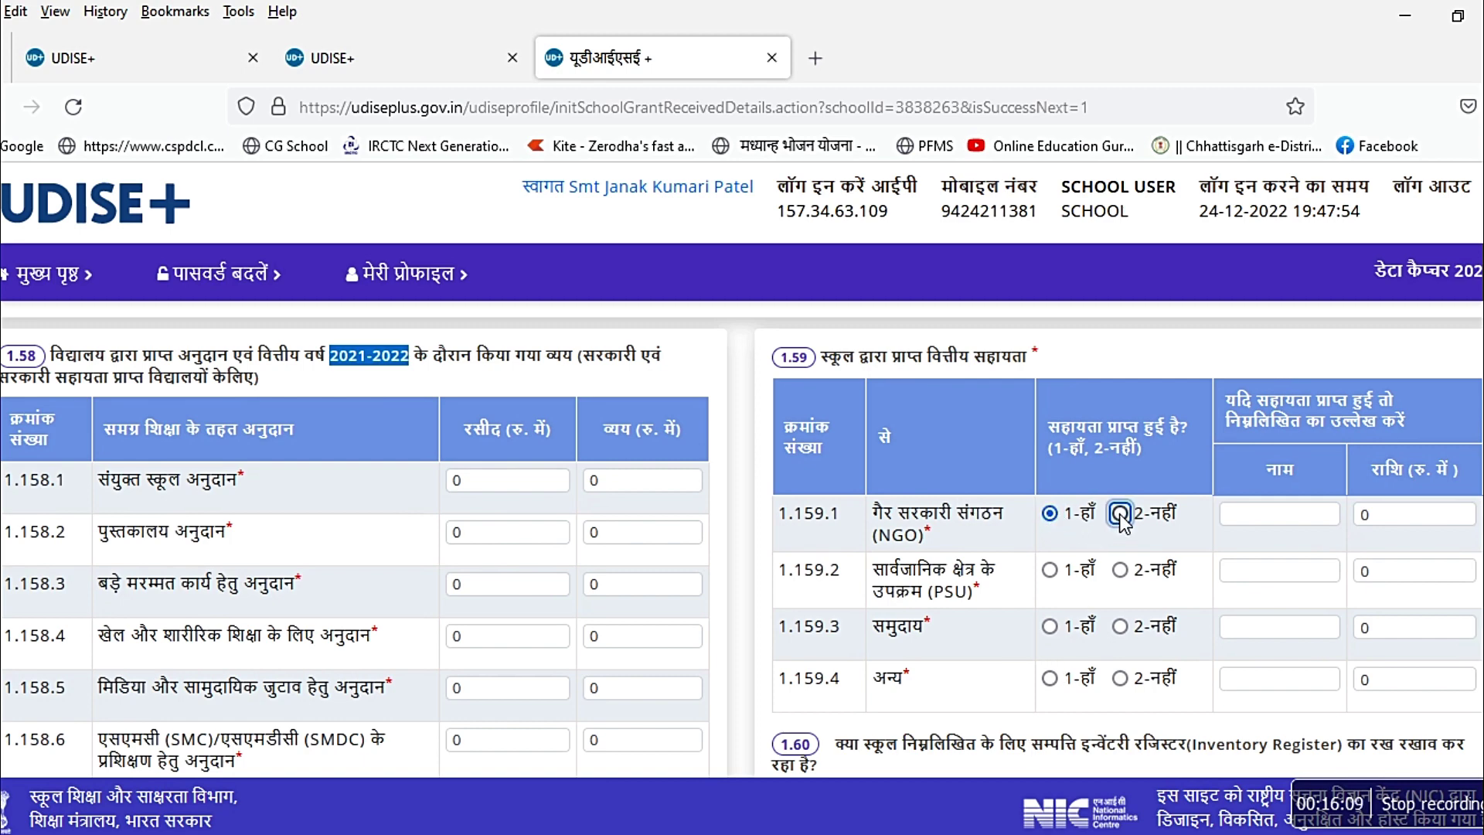
left_click(1050, 514)
left_click(1256, 525)
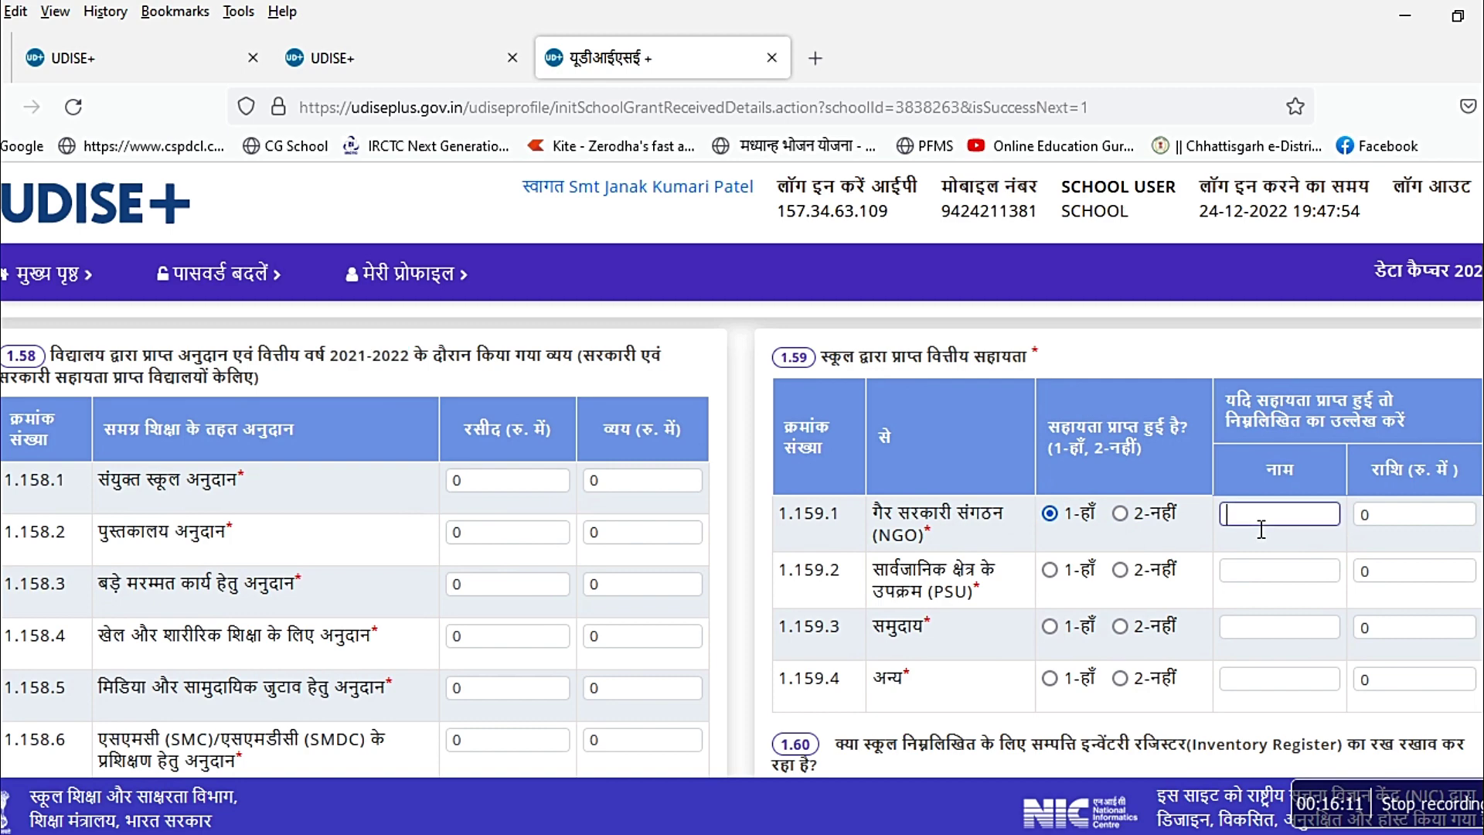
left_click(1407, 524)
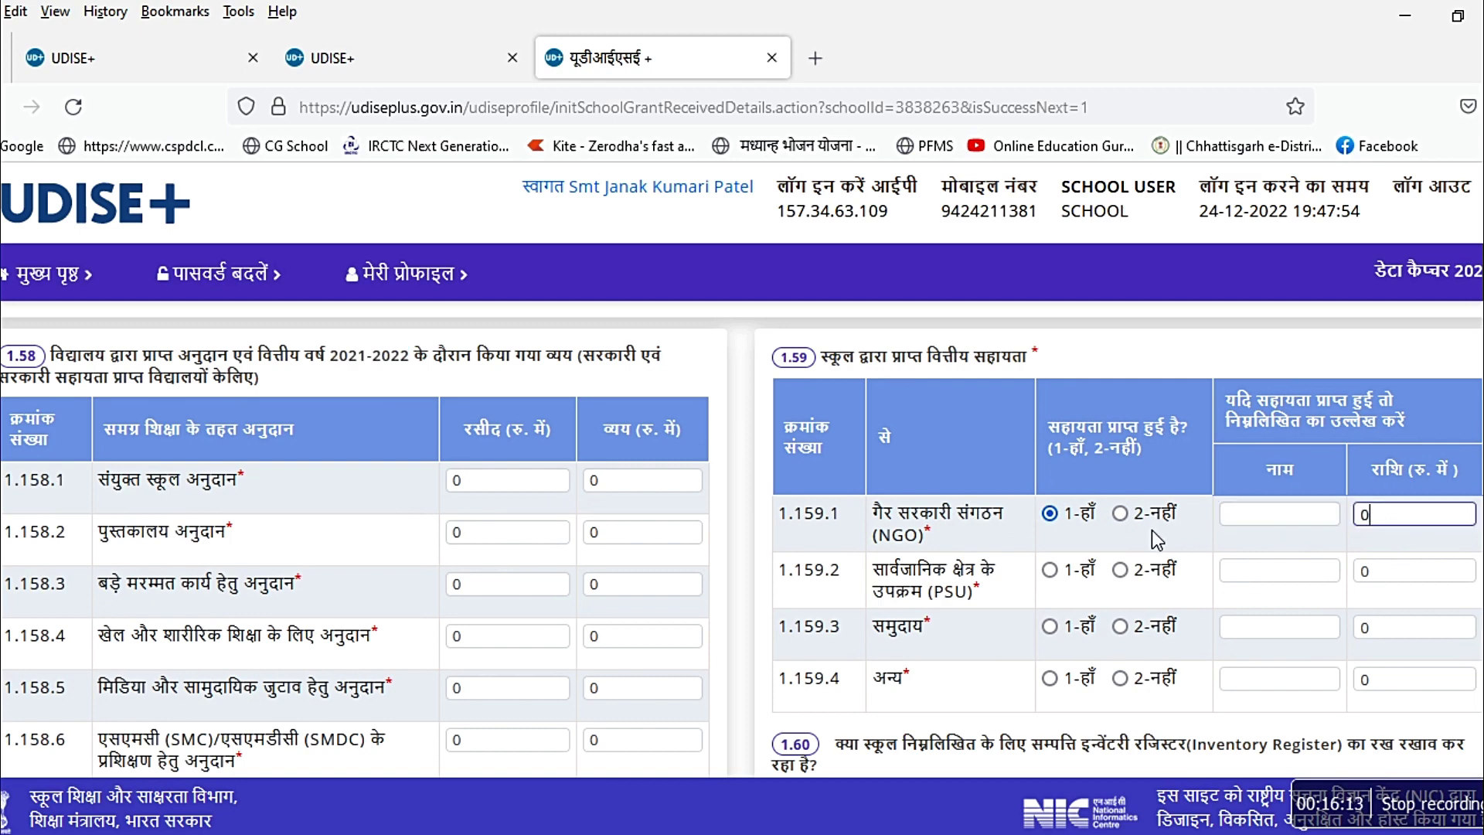
left_click(1120, 515)
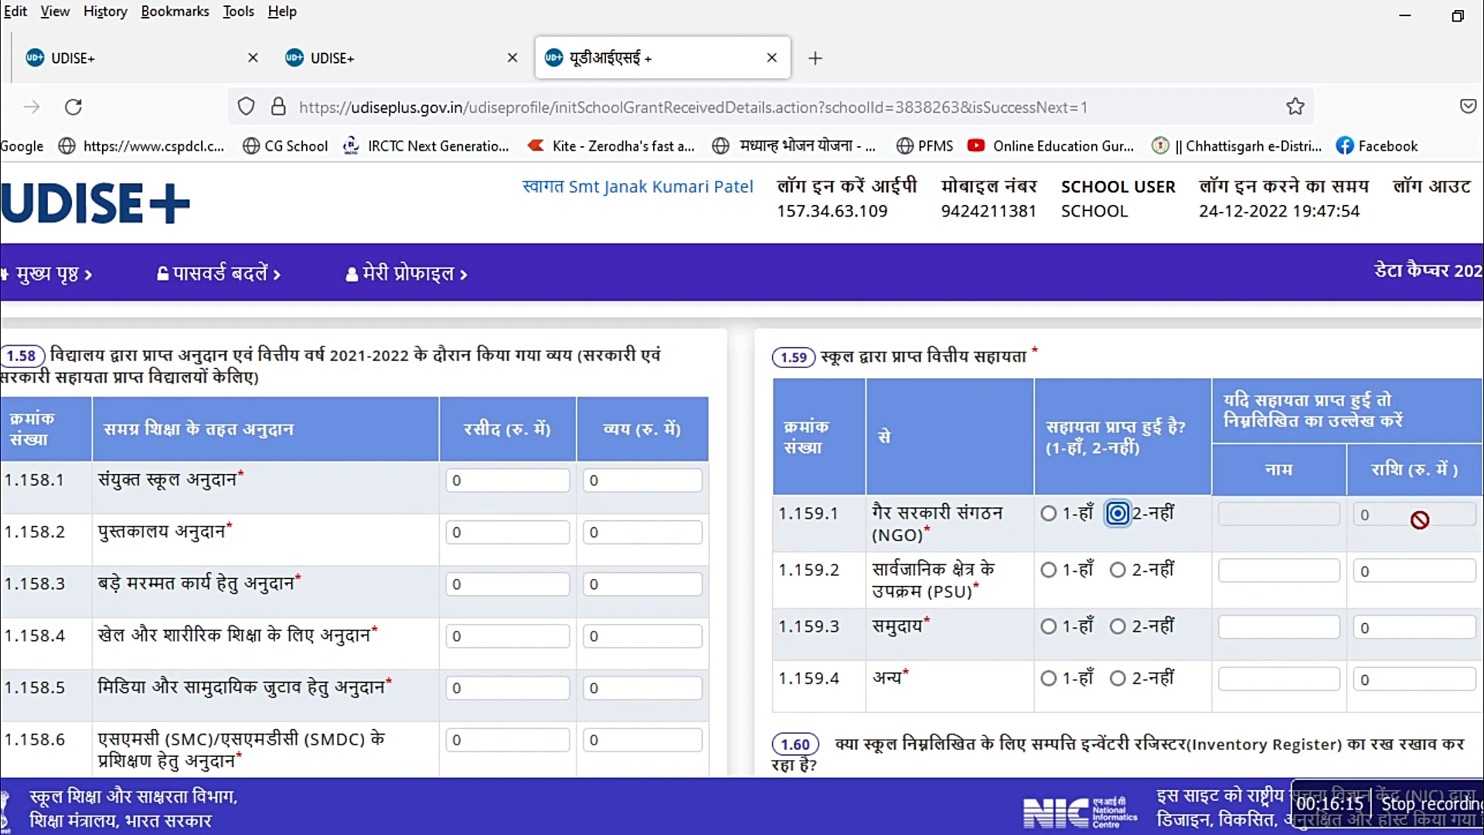
- Review the inventory register questions in 1.60, move on to form 2.1 to 2.4 without saving, and check the building status options in 2.1
scroll(742, 541, "down", 4)
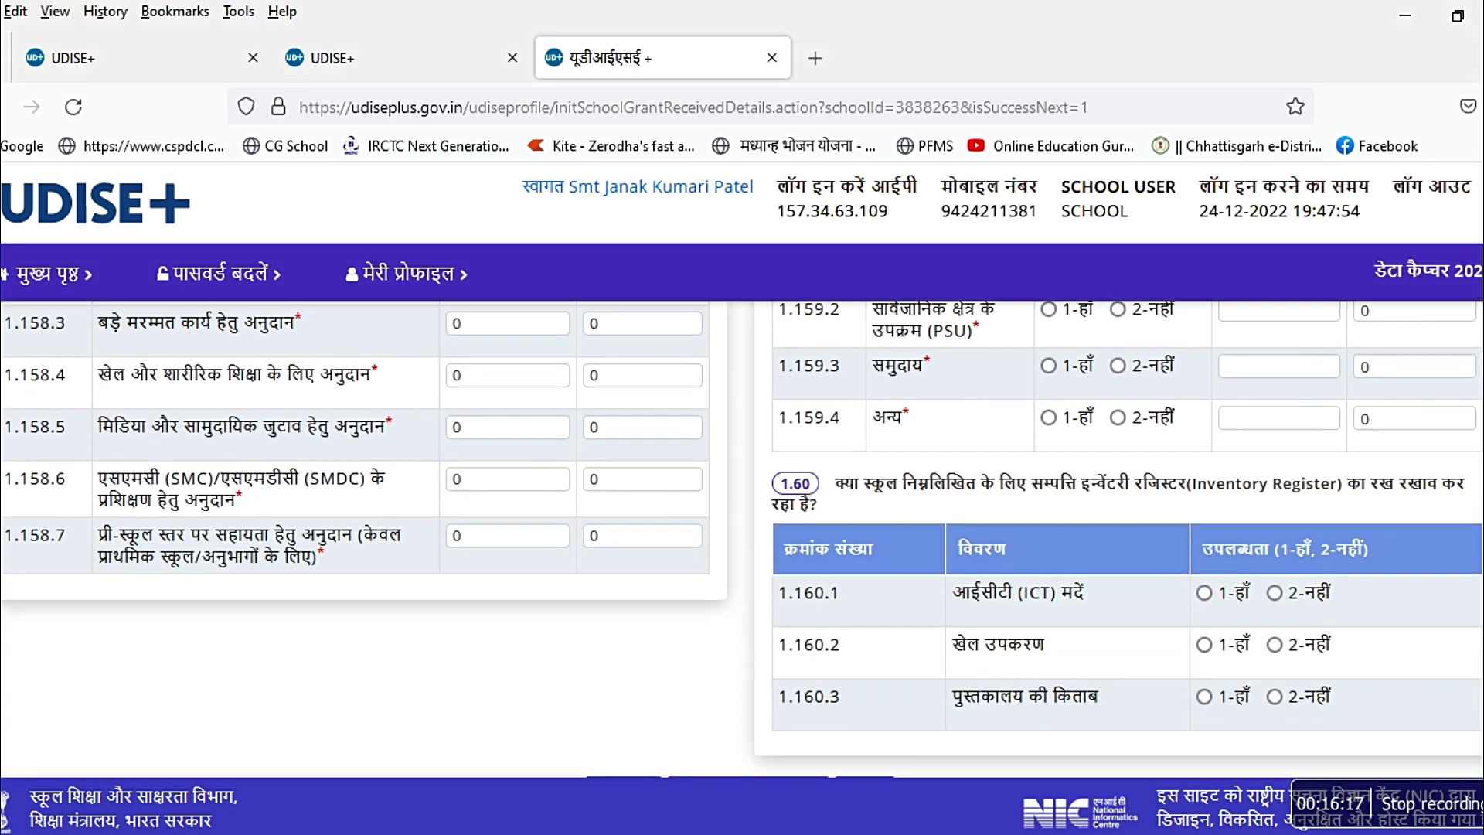
scroll(868, 397, "down", 1)
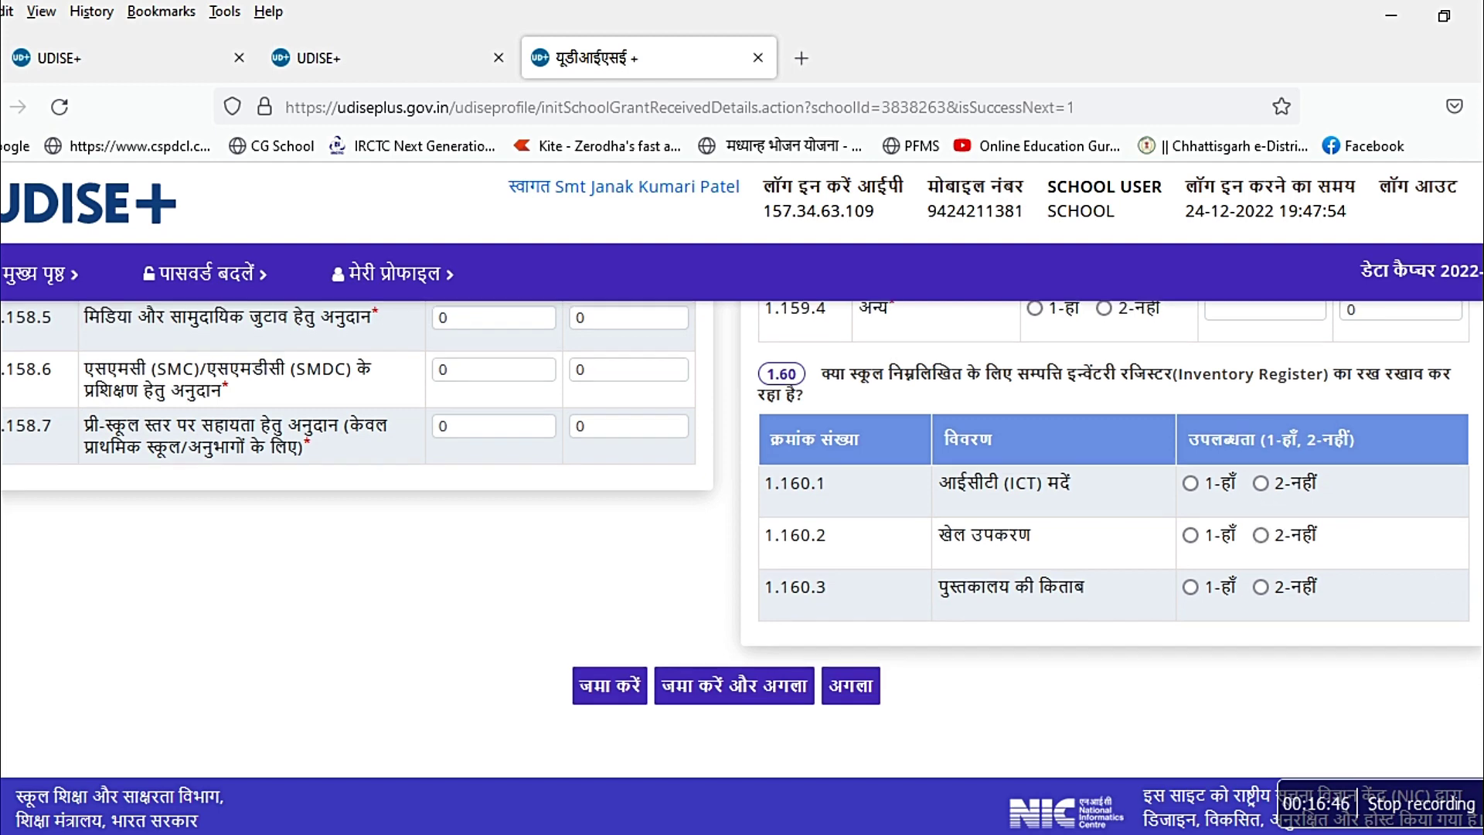
scroll(938, 683, "down", 1)
left_click(865, 669)
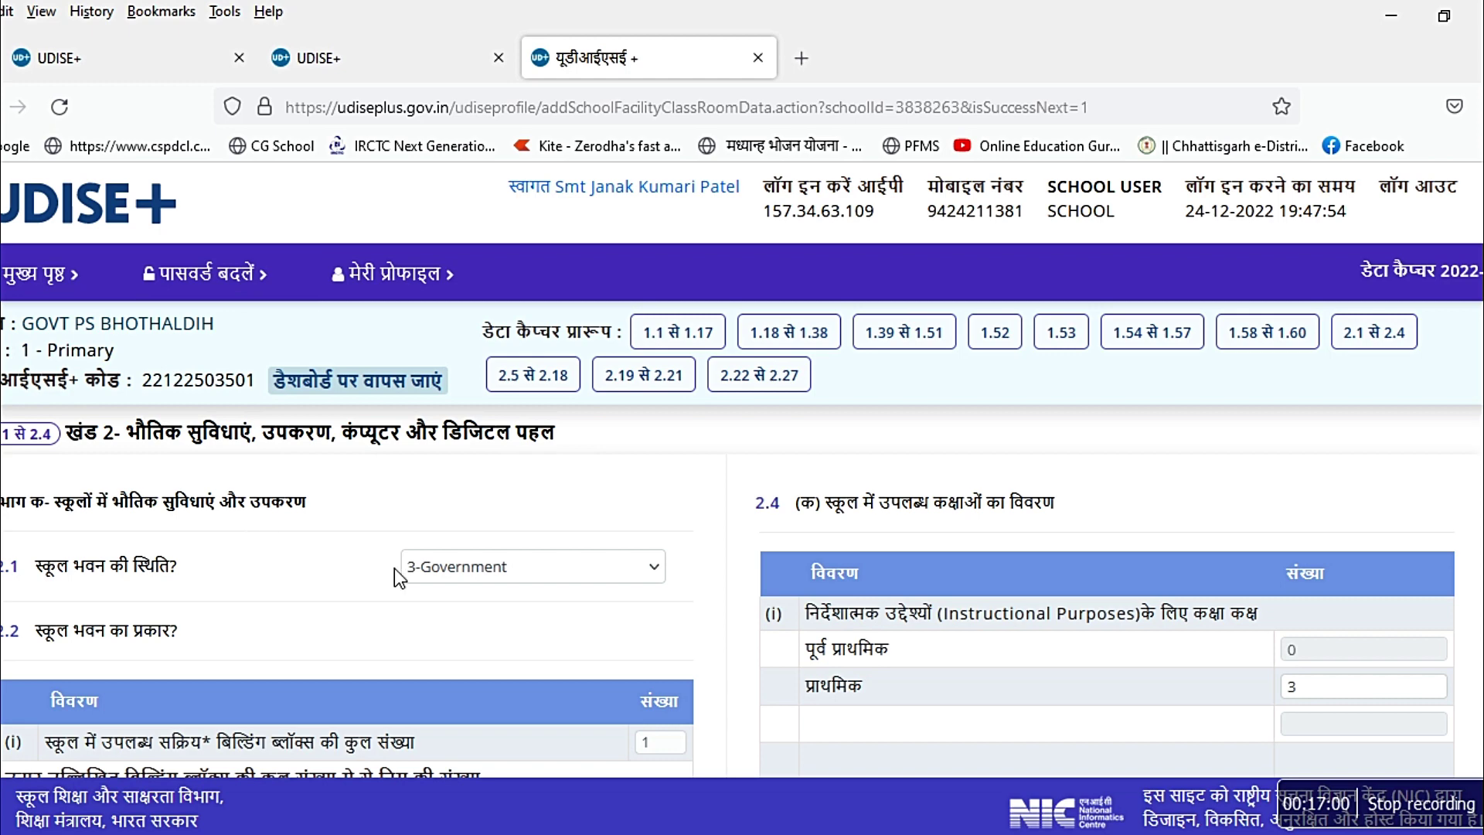
scroll(742, 541, "down", 2)
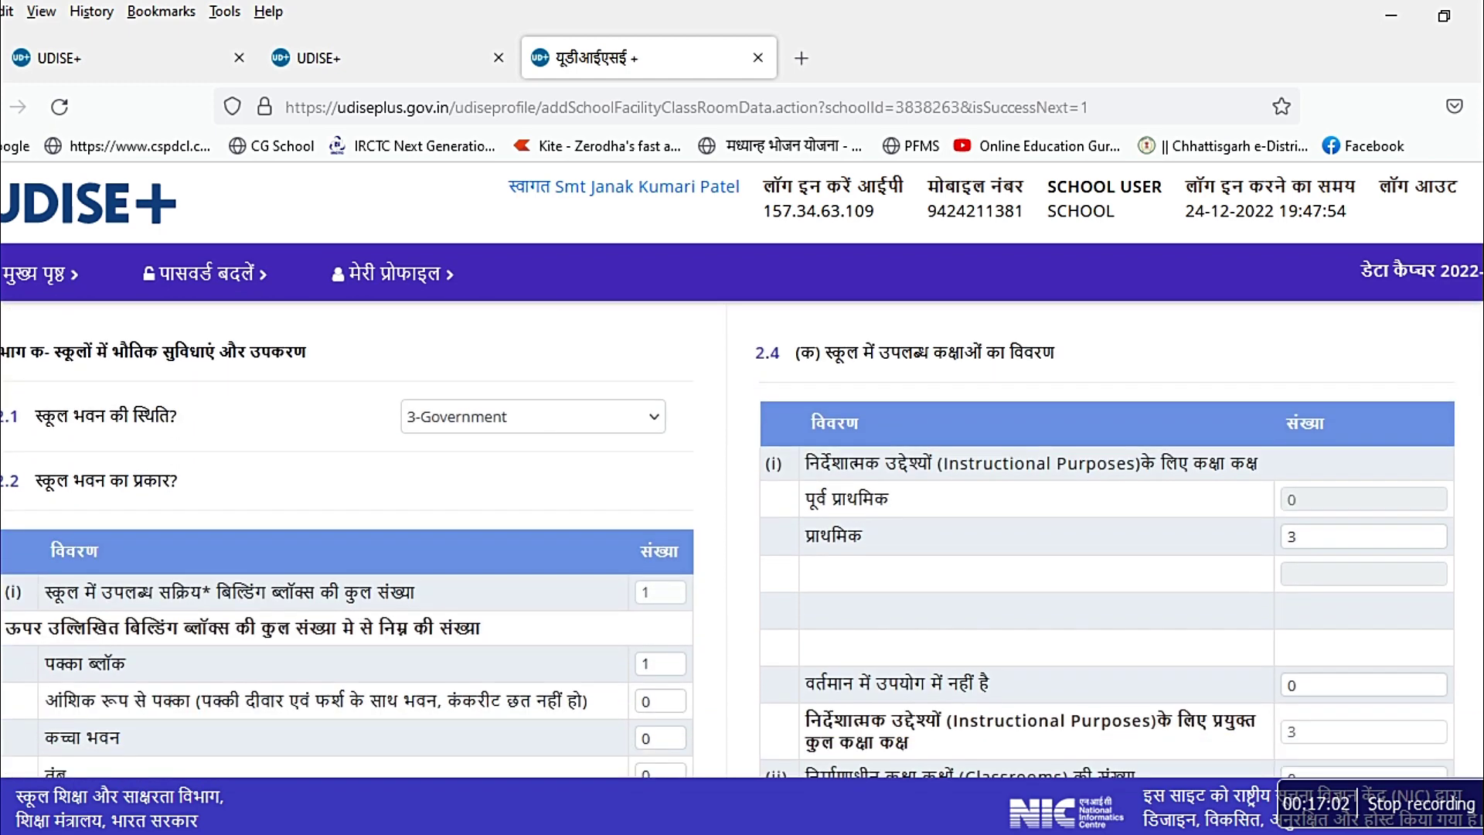
left_click(524, 424)
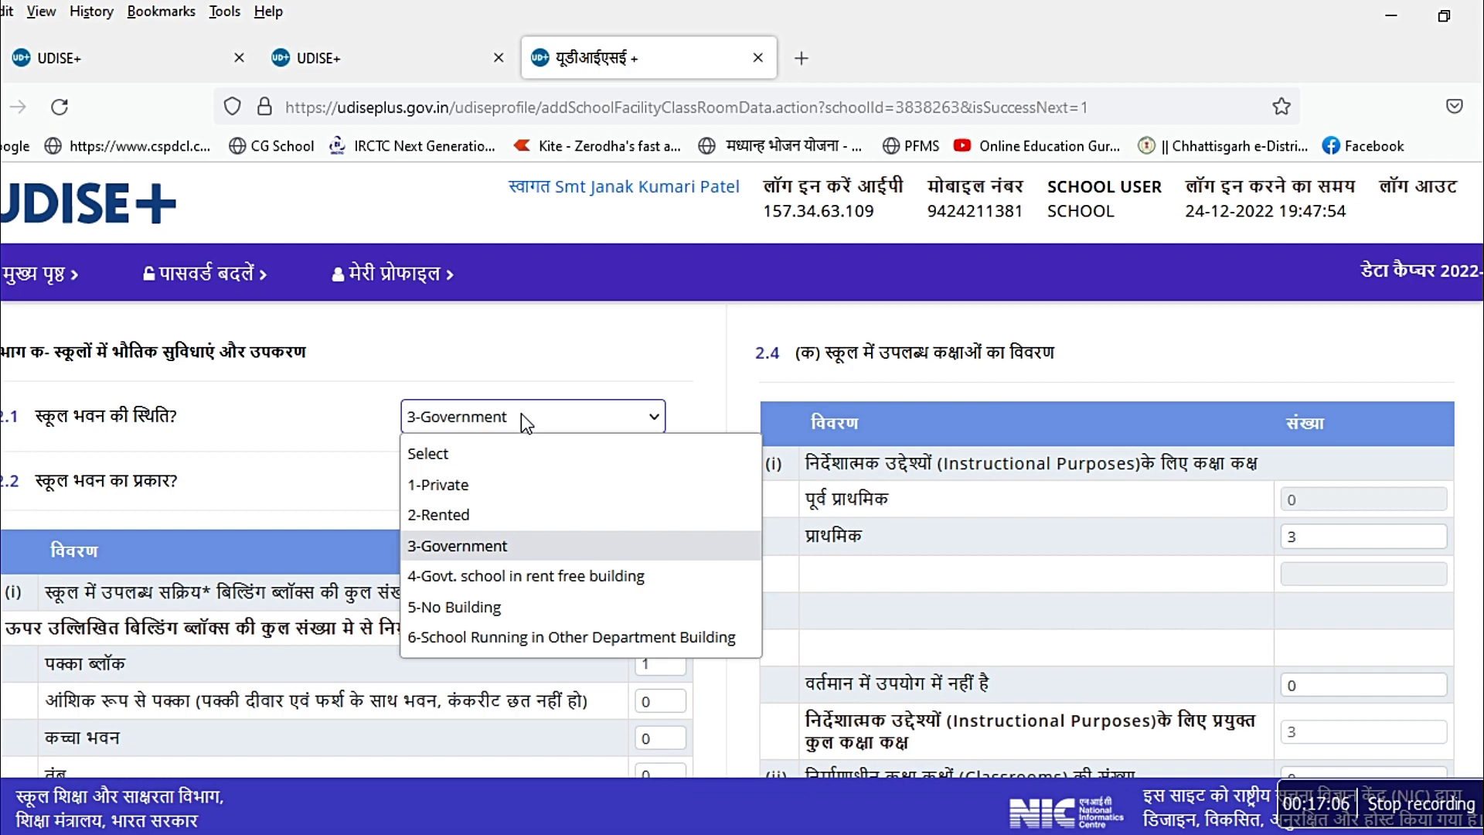
left_click(520, 415)
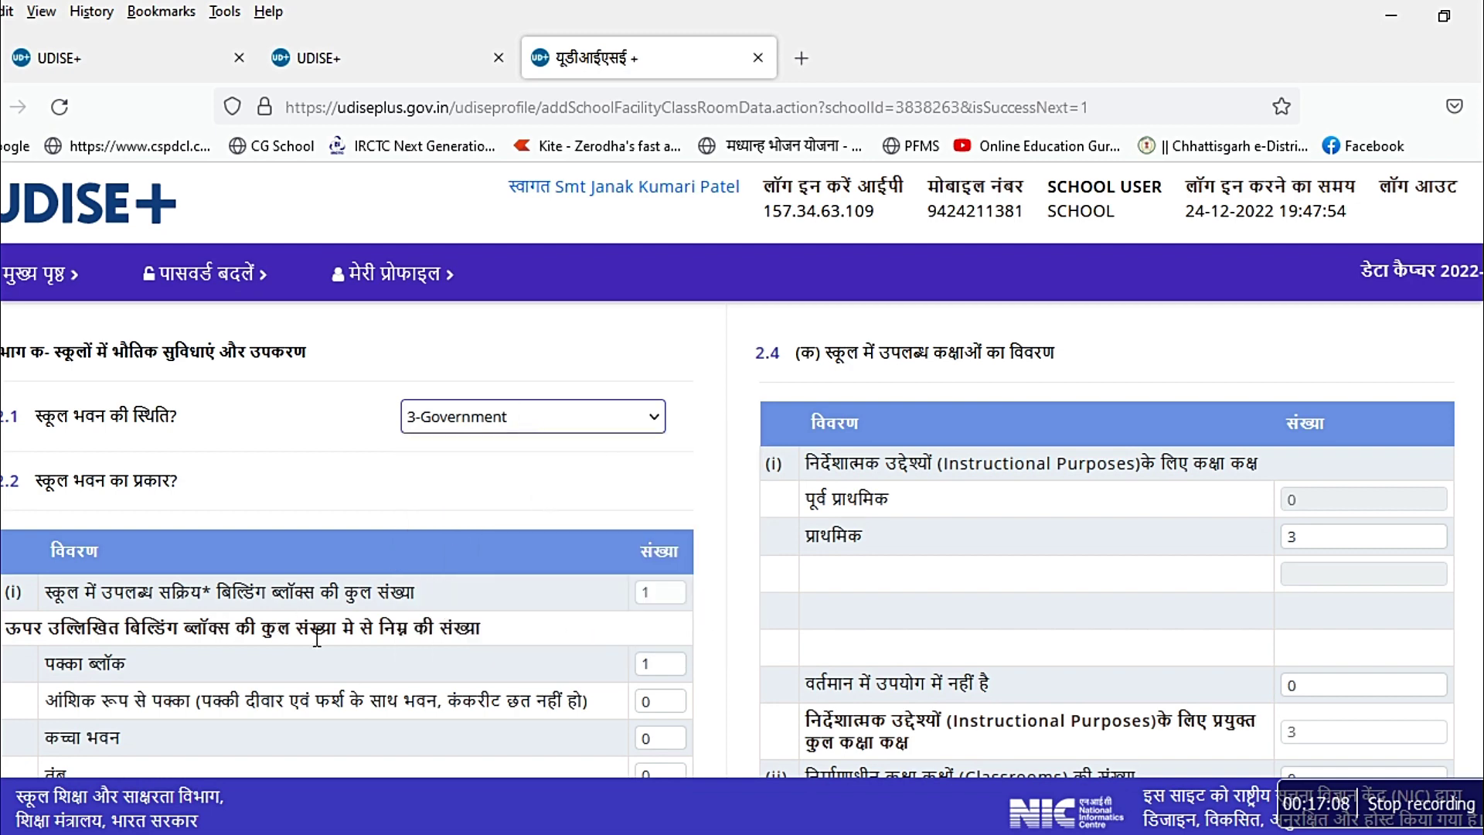
- Review 2.2 to 2.4, checking the building blocks, boundary wall type, classroom counts and condition, and the number of other rooms
scroll(436, 604, "down", 5)
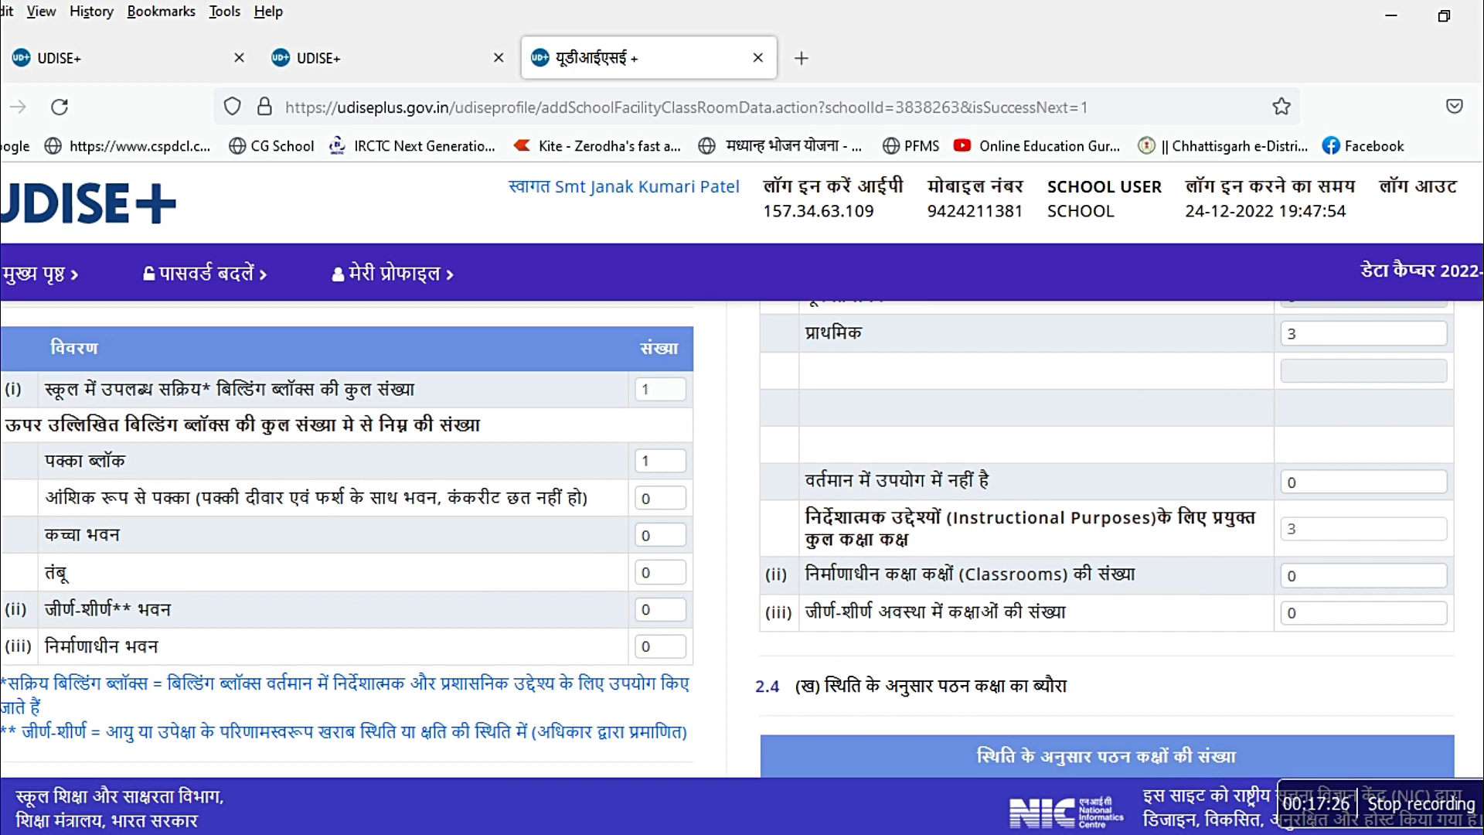
scroll(728, 539, "down", 5)
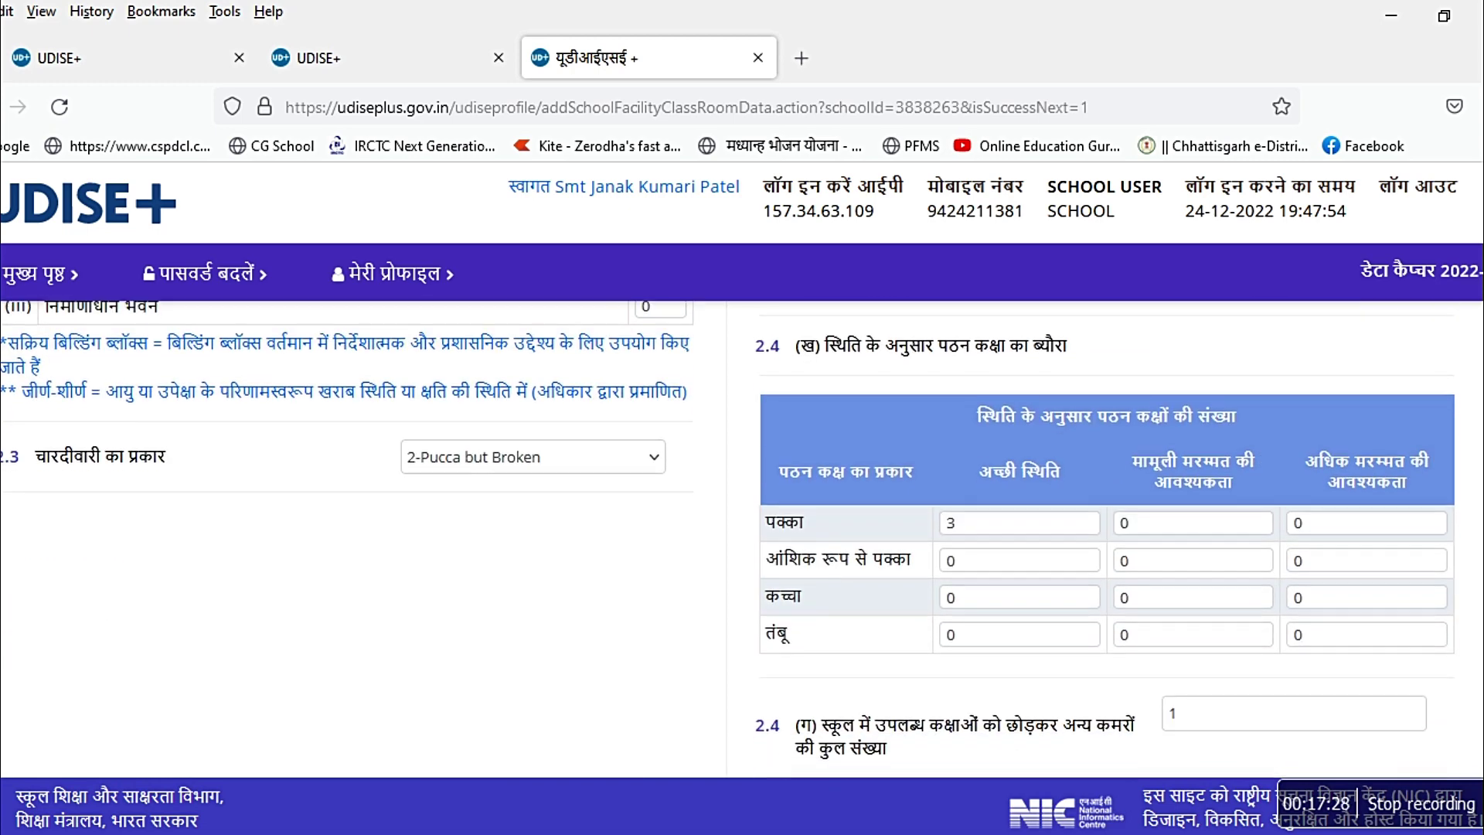
scroll(1432, 623, "down", 1)
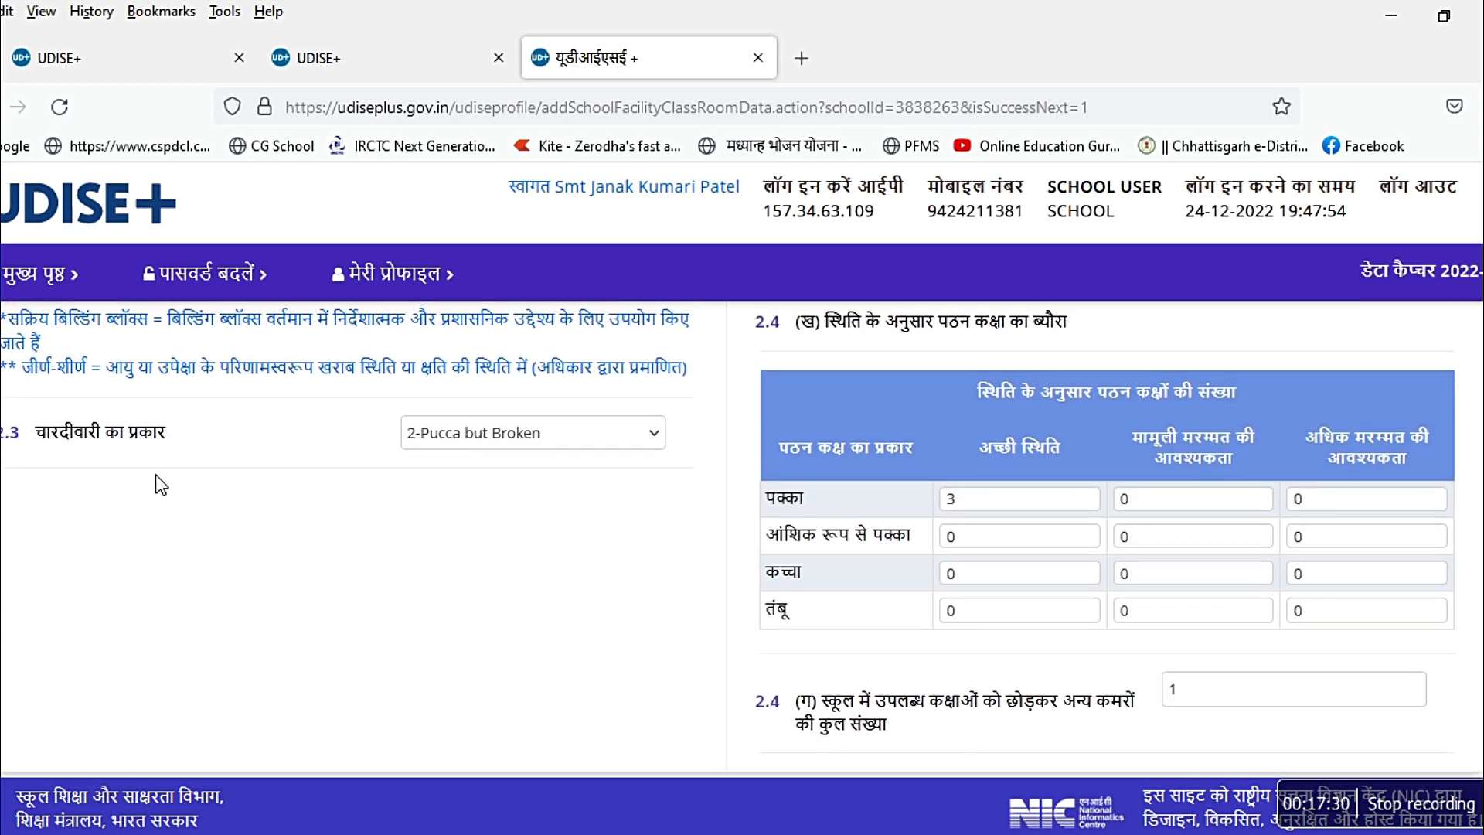
scroll(1432, 623, "down", 2)
scroll(1432, 622, "up", 5)
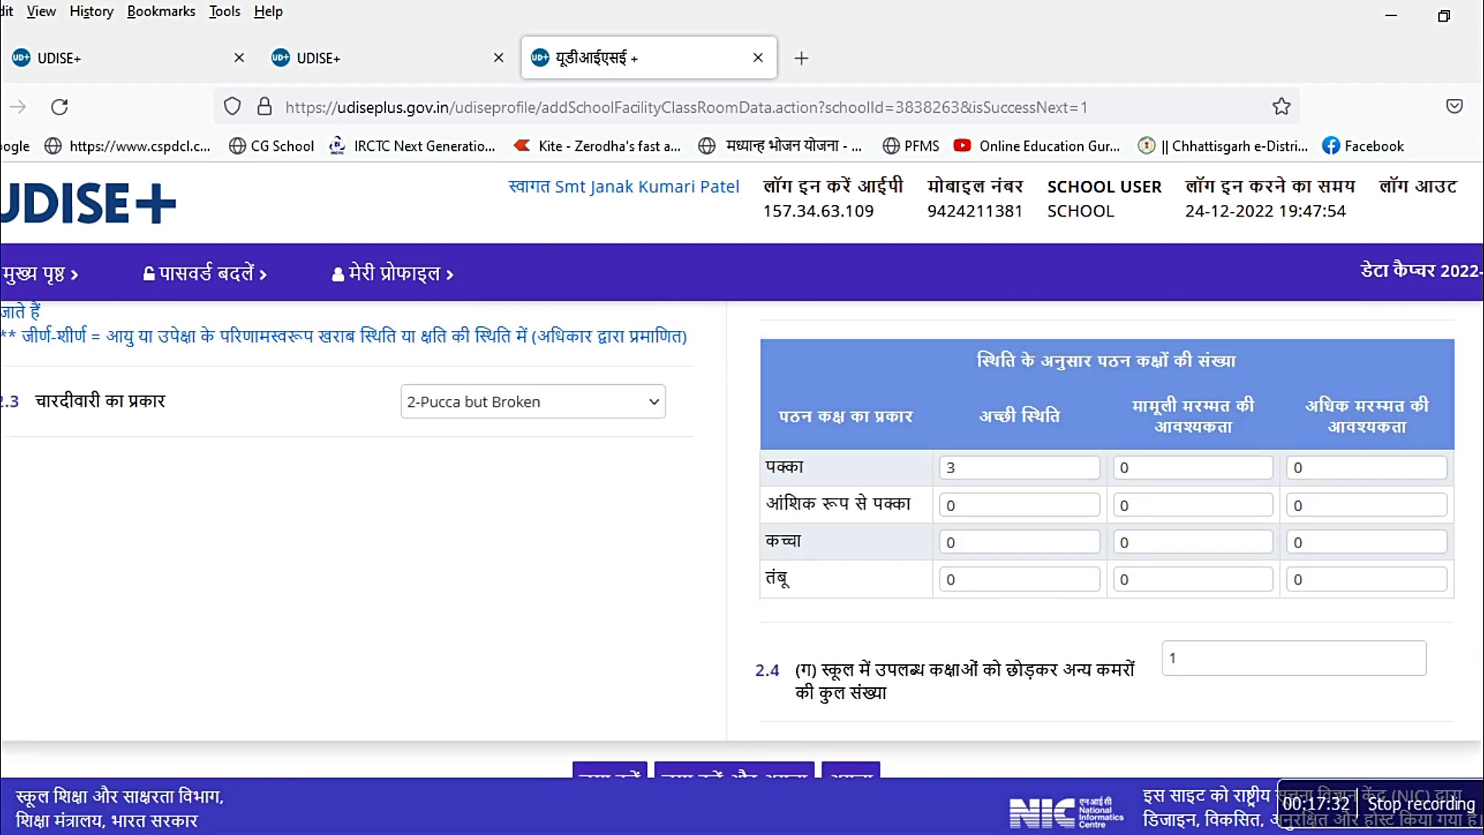
scroll(728, 538, "up", 7)
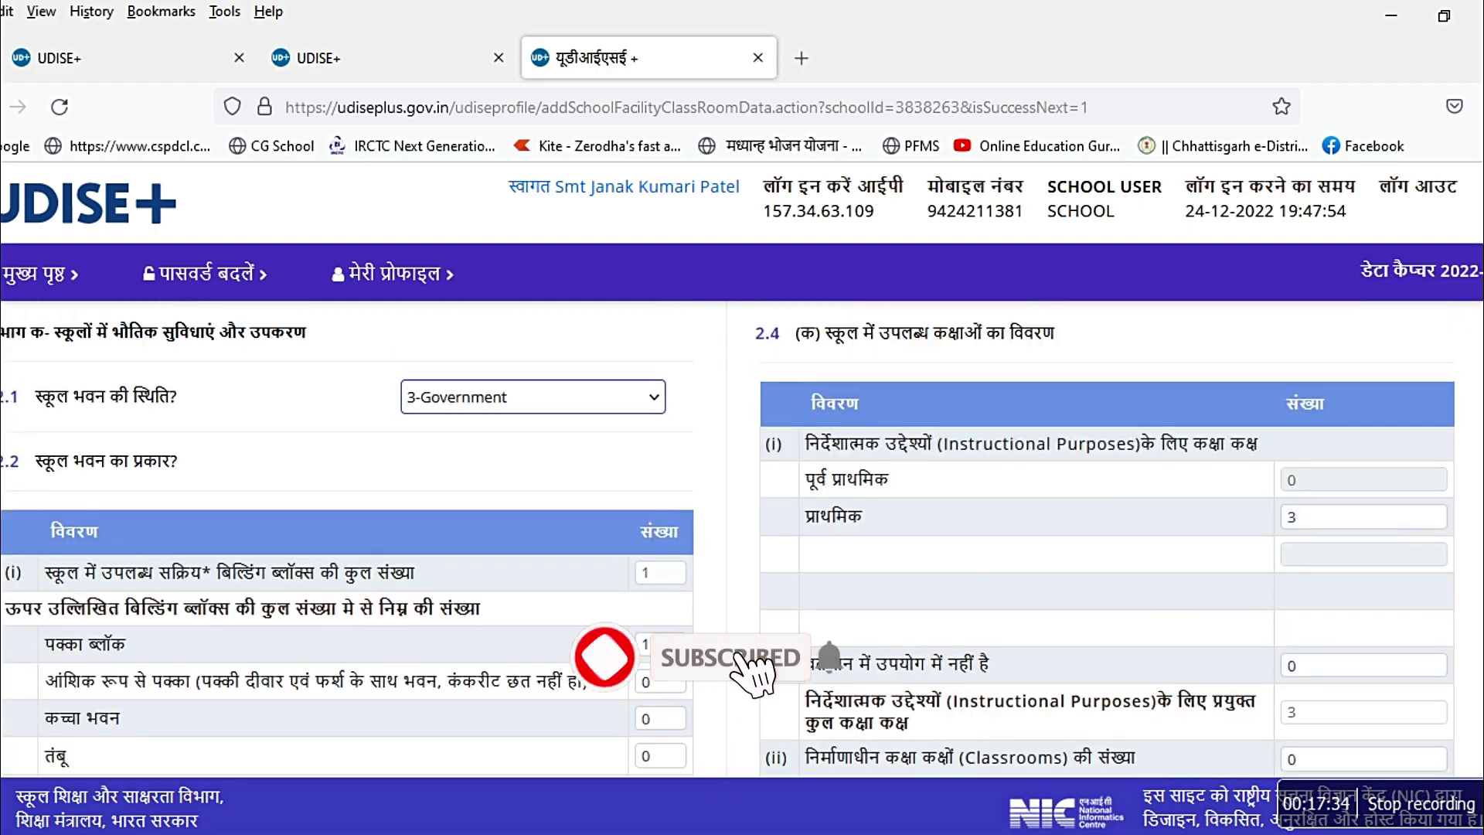
scroll(728, 538, "down", 5)
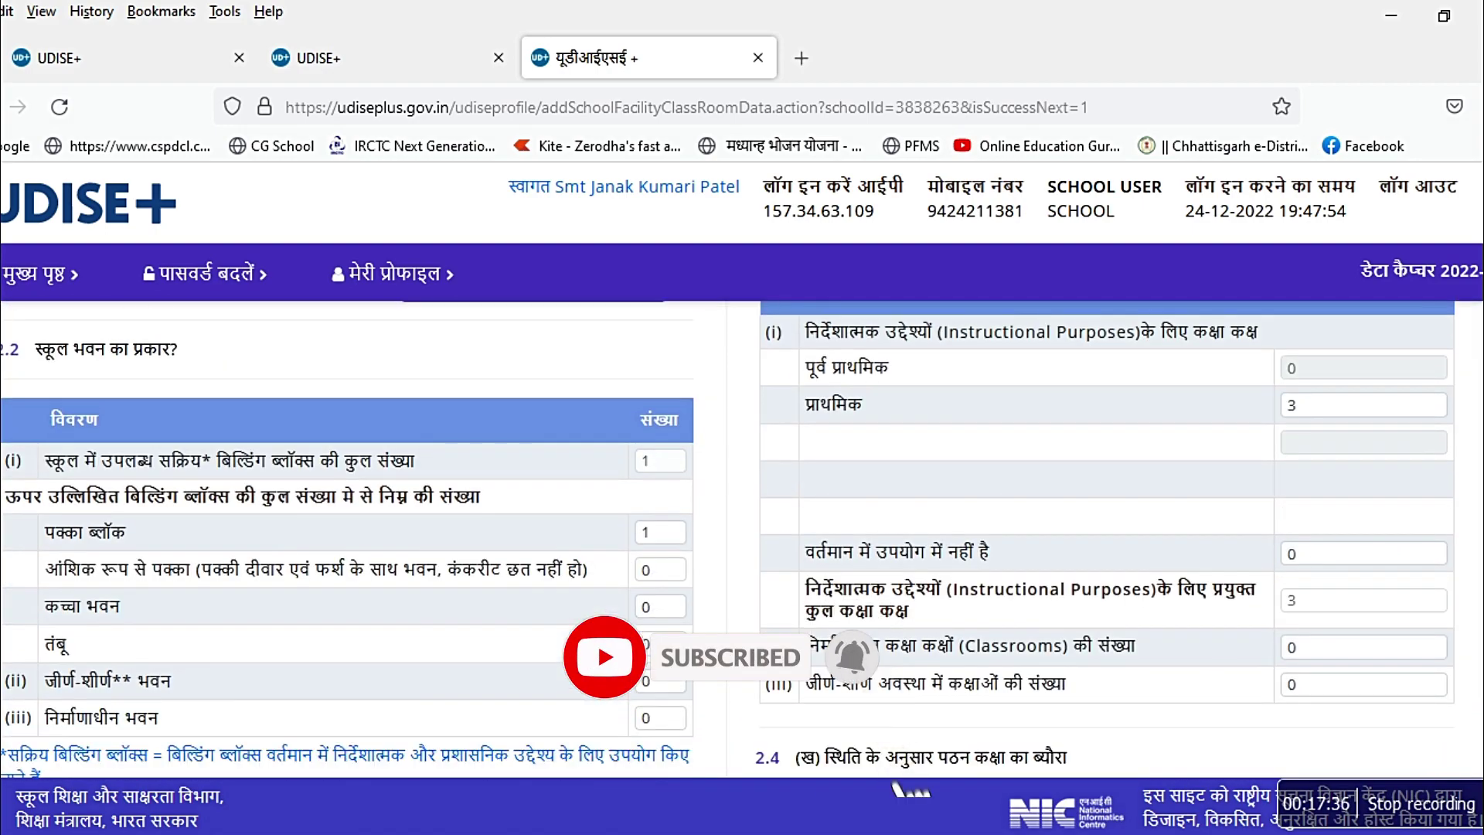
scroll(728, 538, "down", 4)
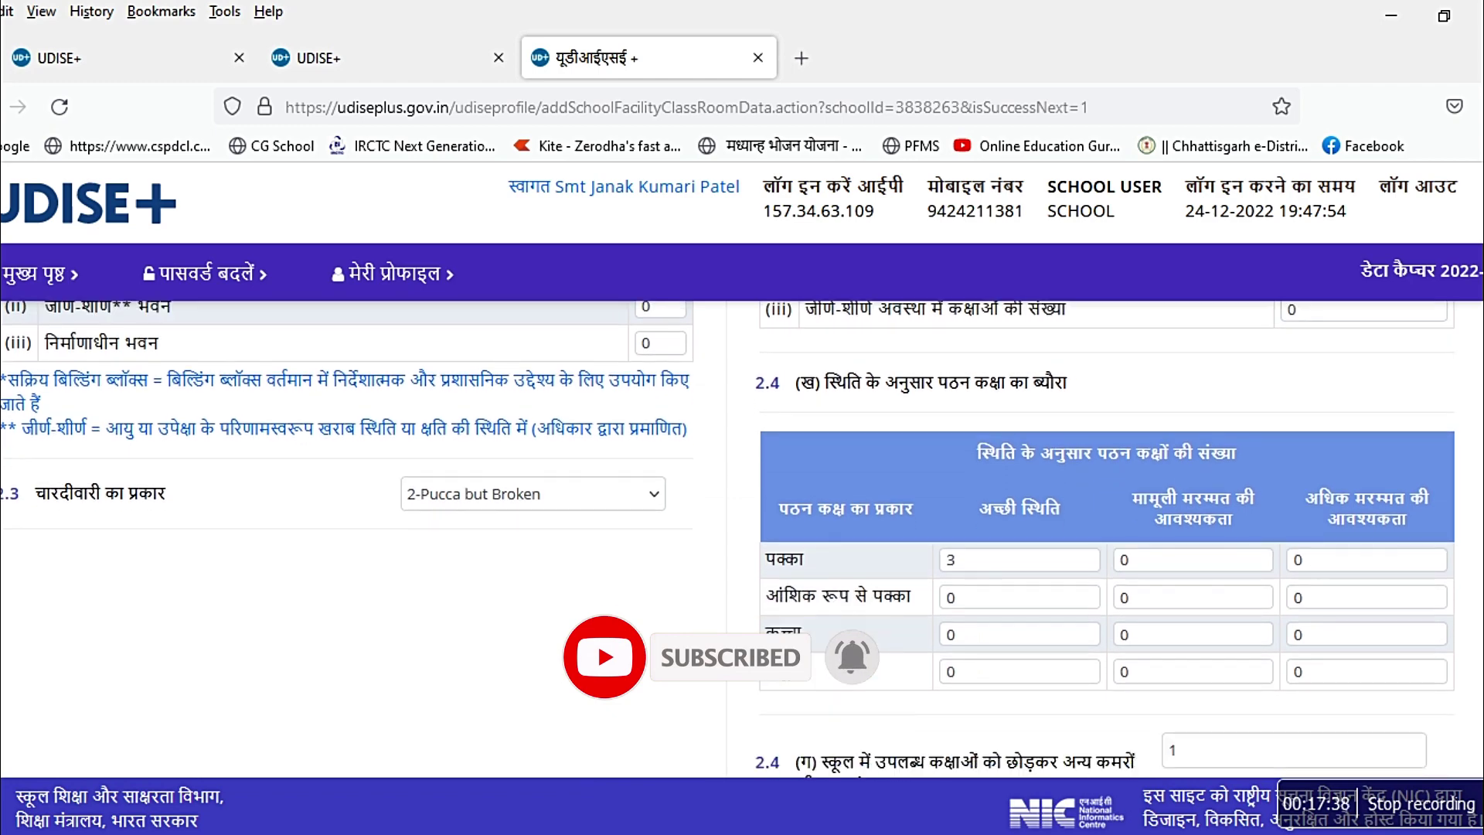
scroll(728, 538, "down", 1)
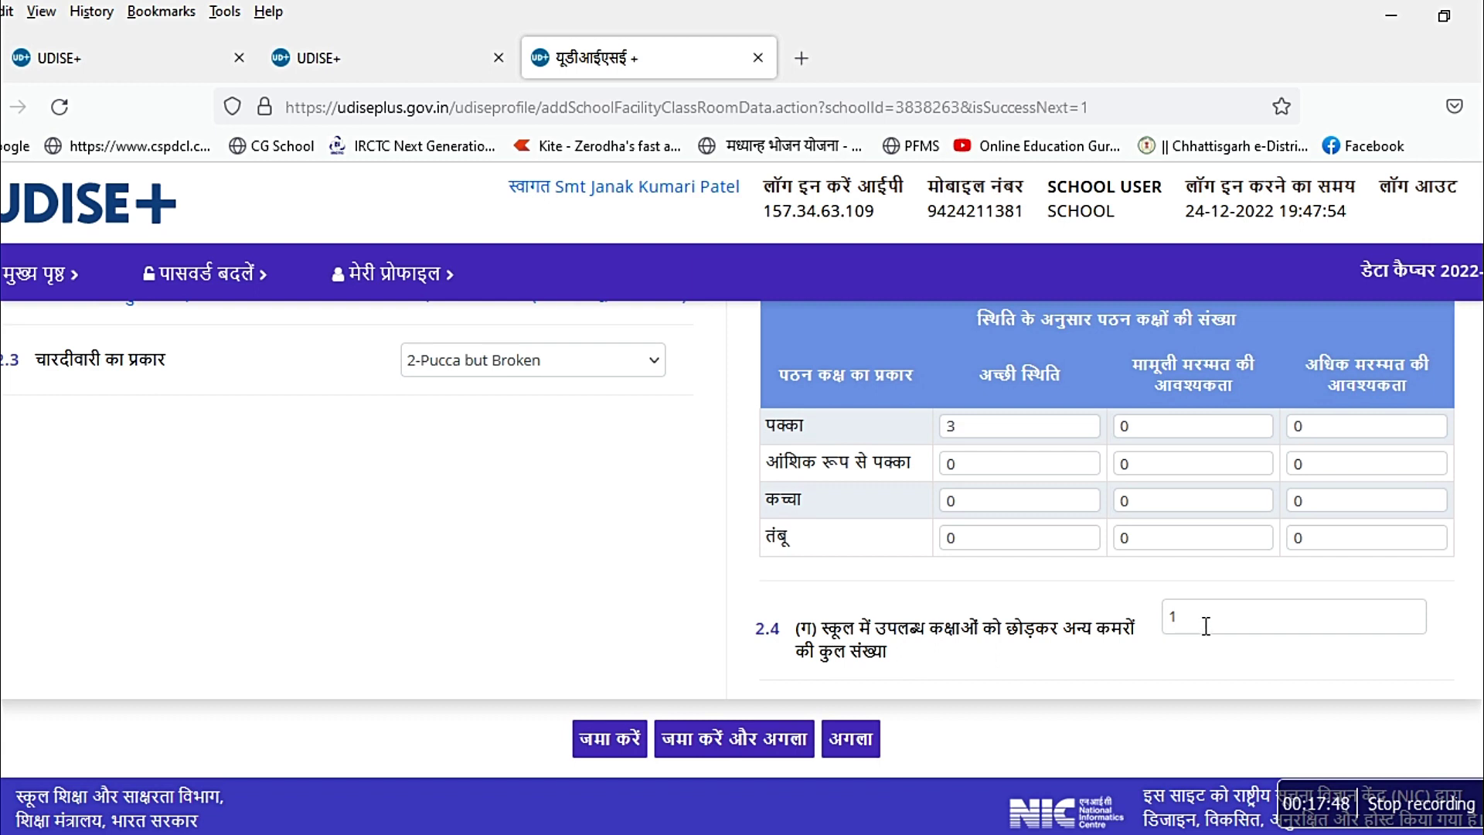
double_click(1169, 619)
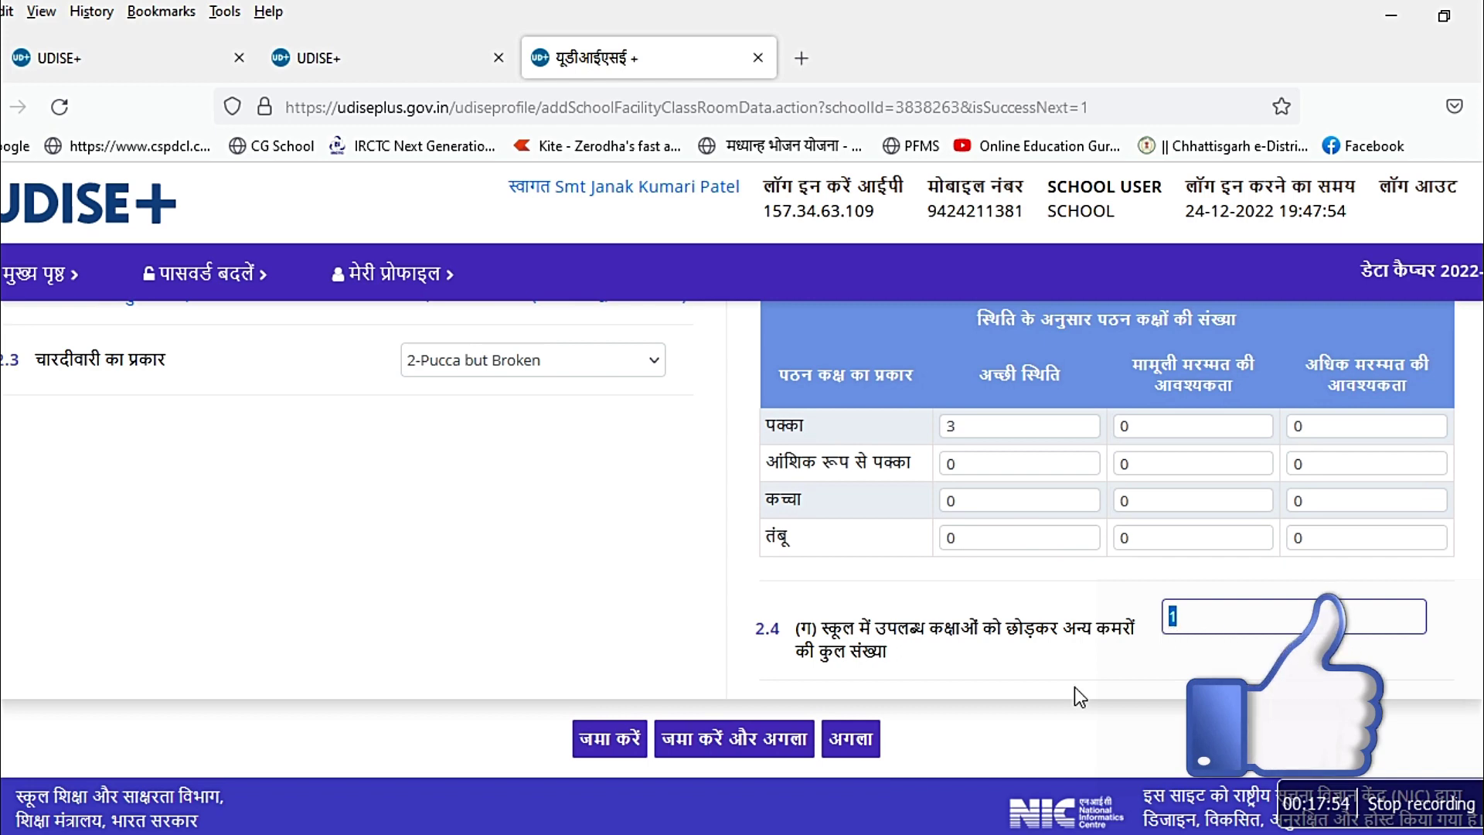
- Move on to form 2.5 to 2.18 without saving and review the toilet, handwashing, expansion land and playground answers
left_click(860, 747)
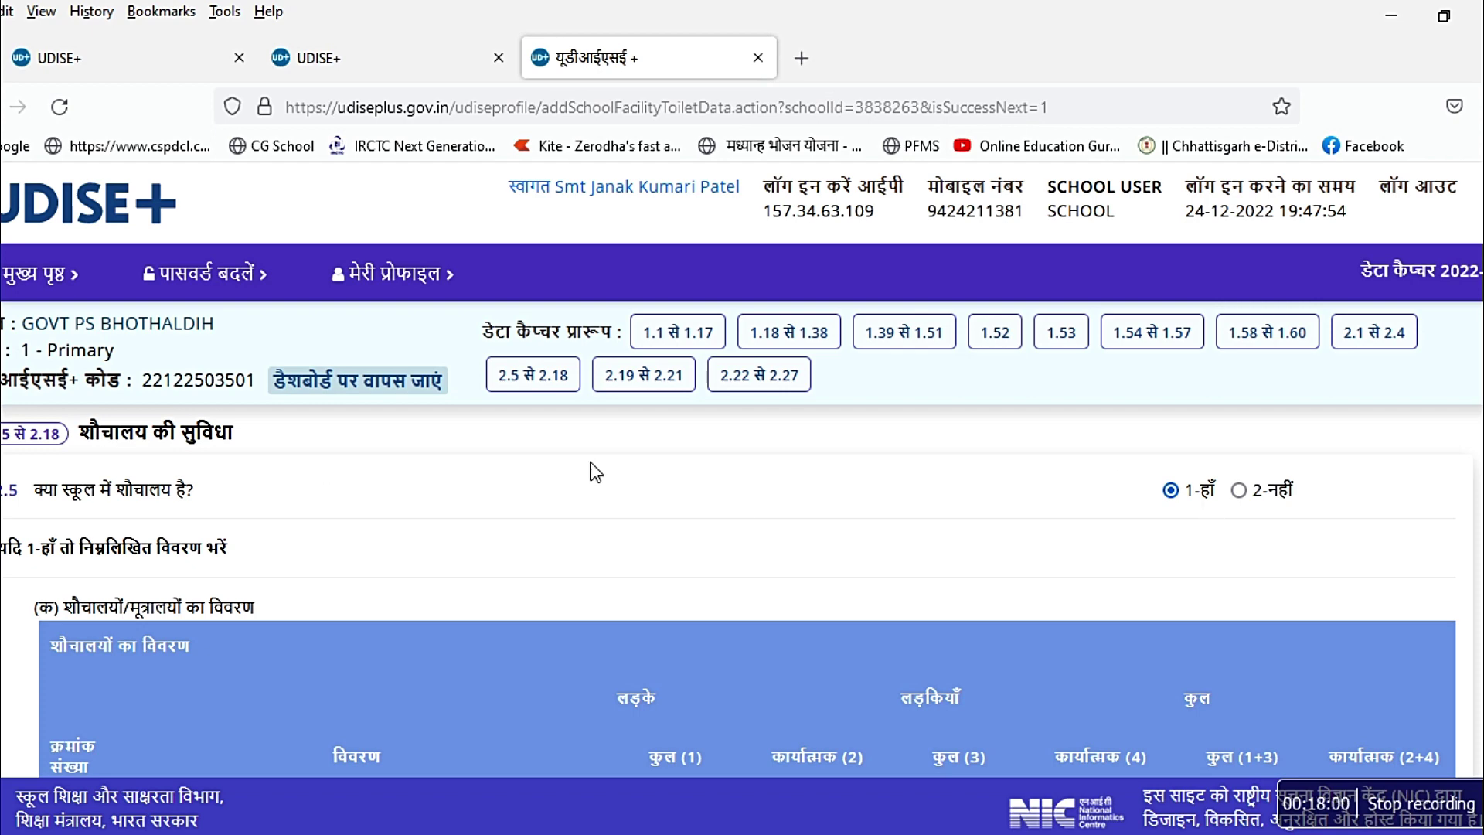
scroll(742, 541, "down", 6)
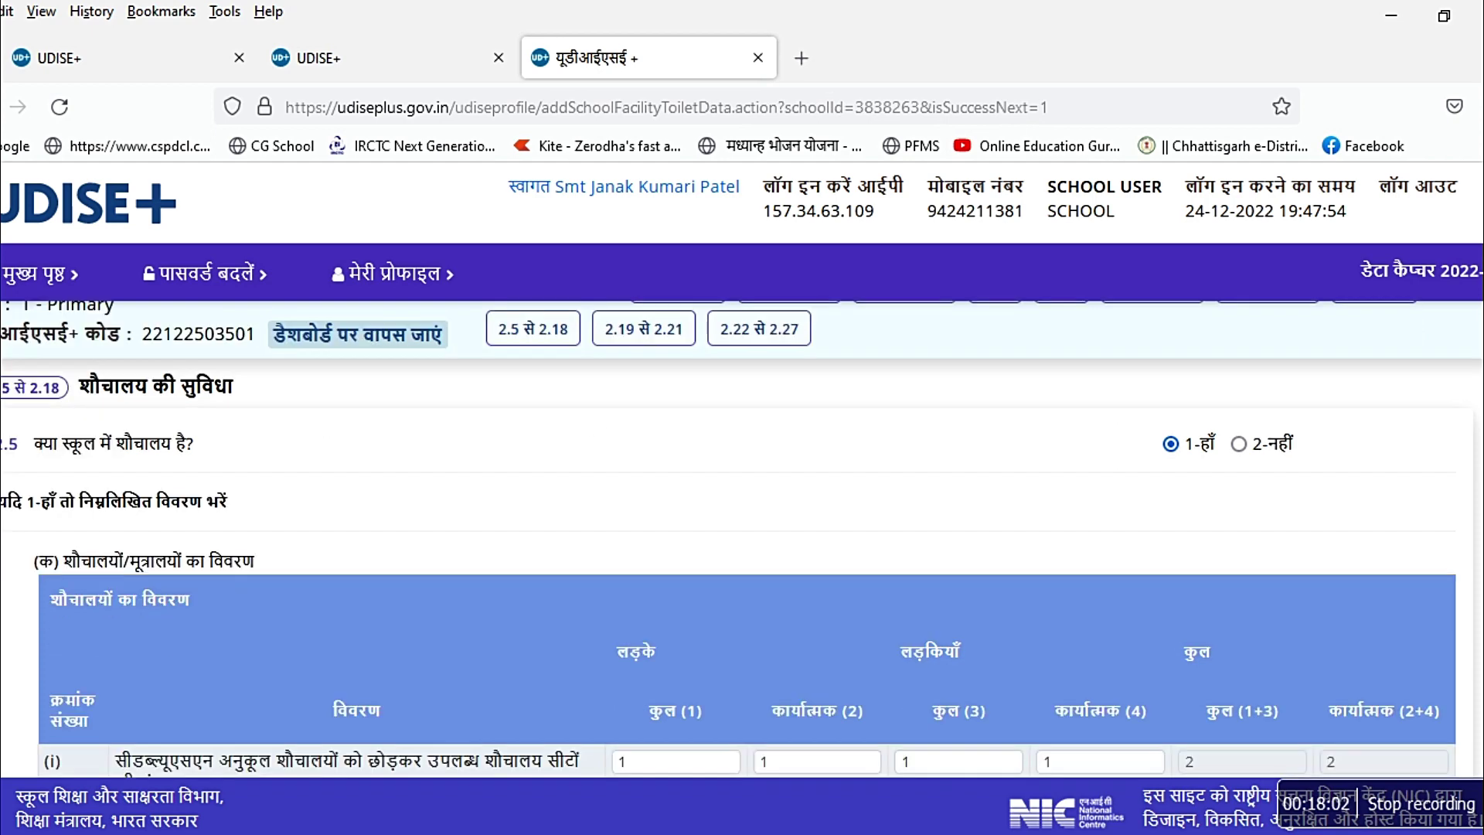
scroll(742, 541, "down", 5)
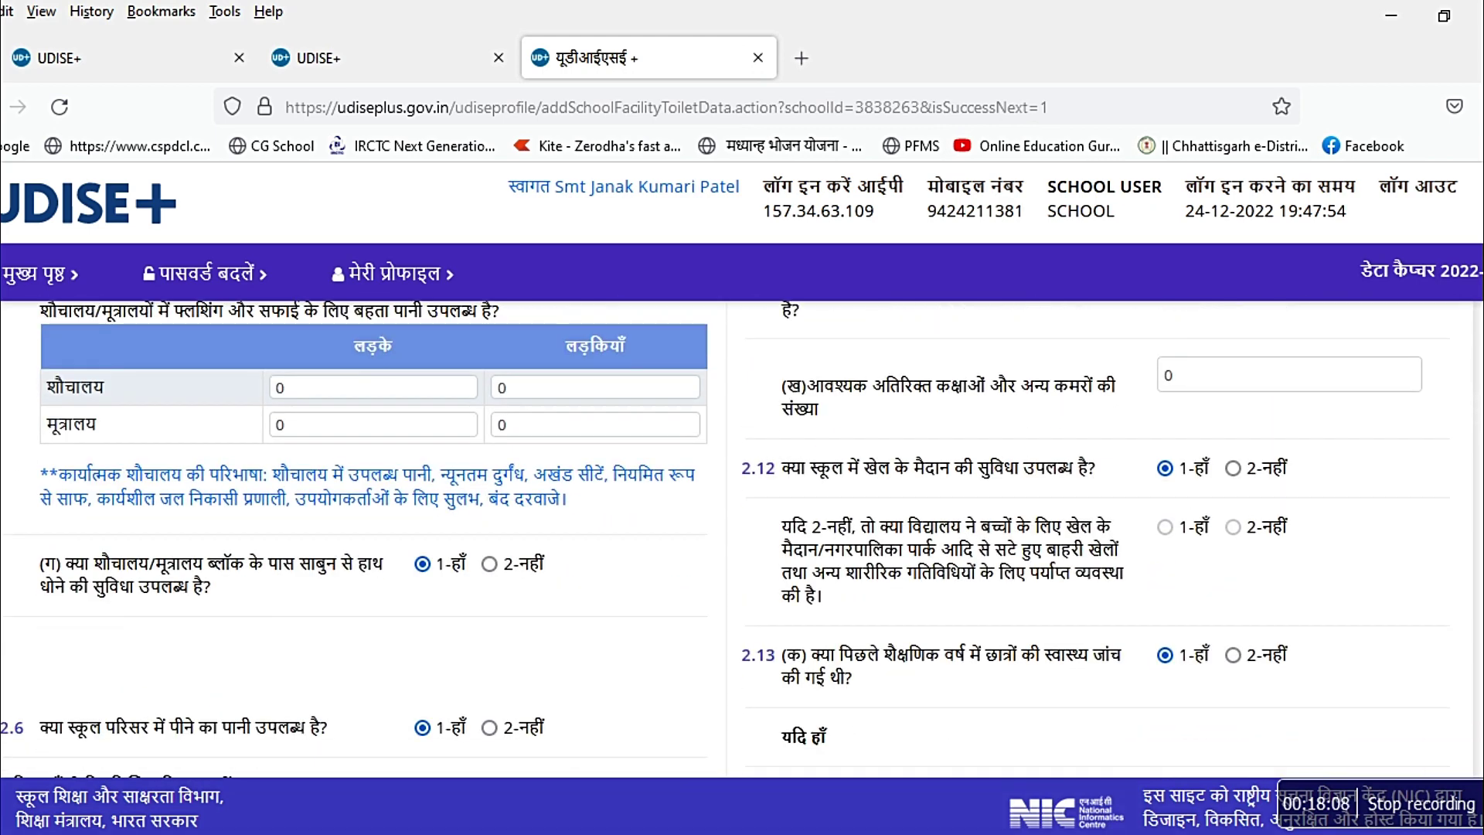
scroll(742, 541, "down", 1)
scroll(742, 541, "up", 1)
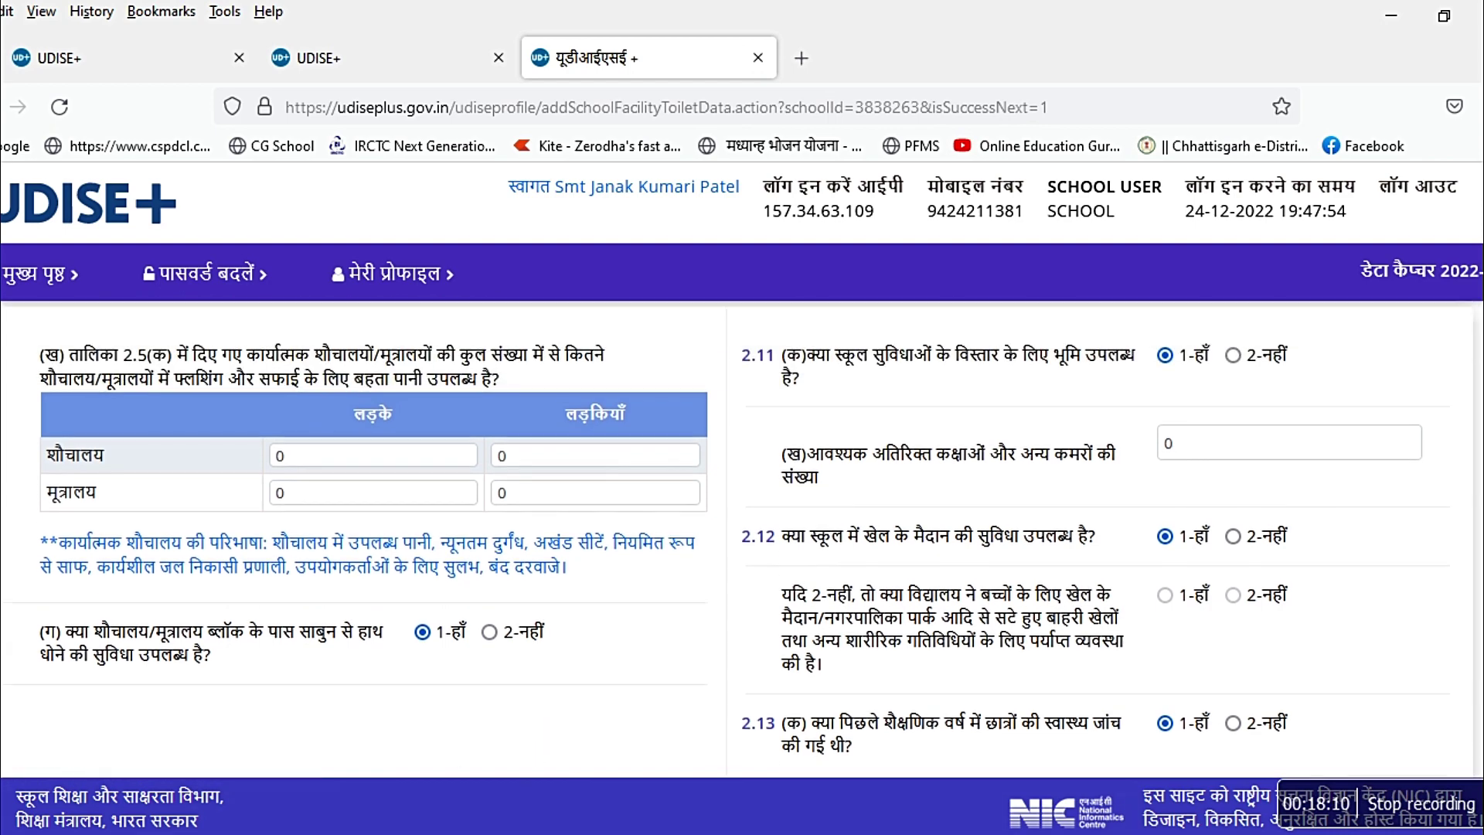
scroll(742, 541, "down", 2)
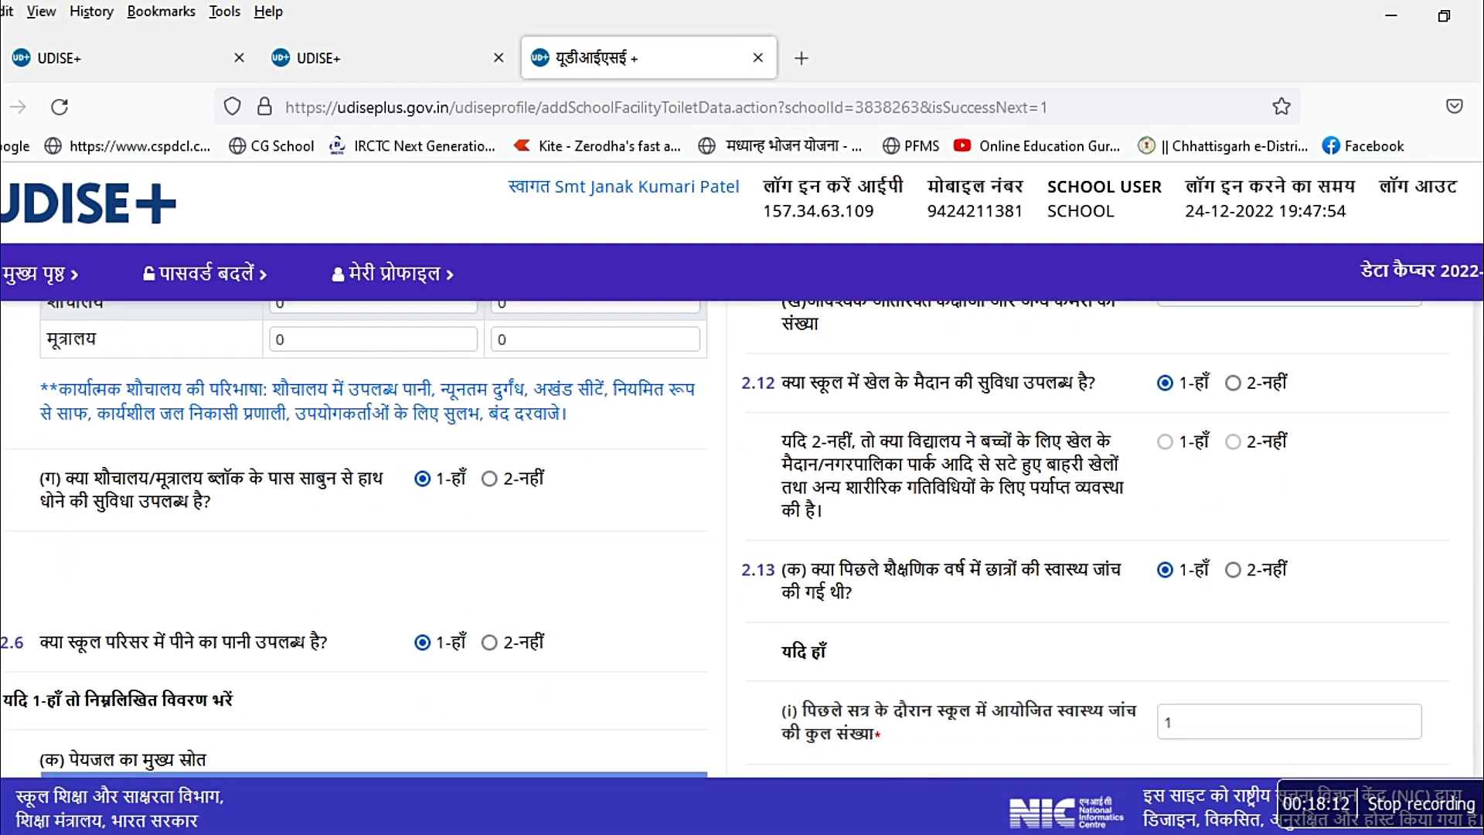
scroll(742, 540, "down", 3)
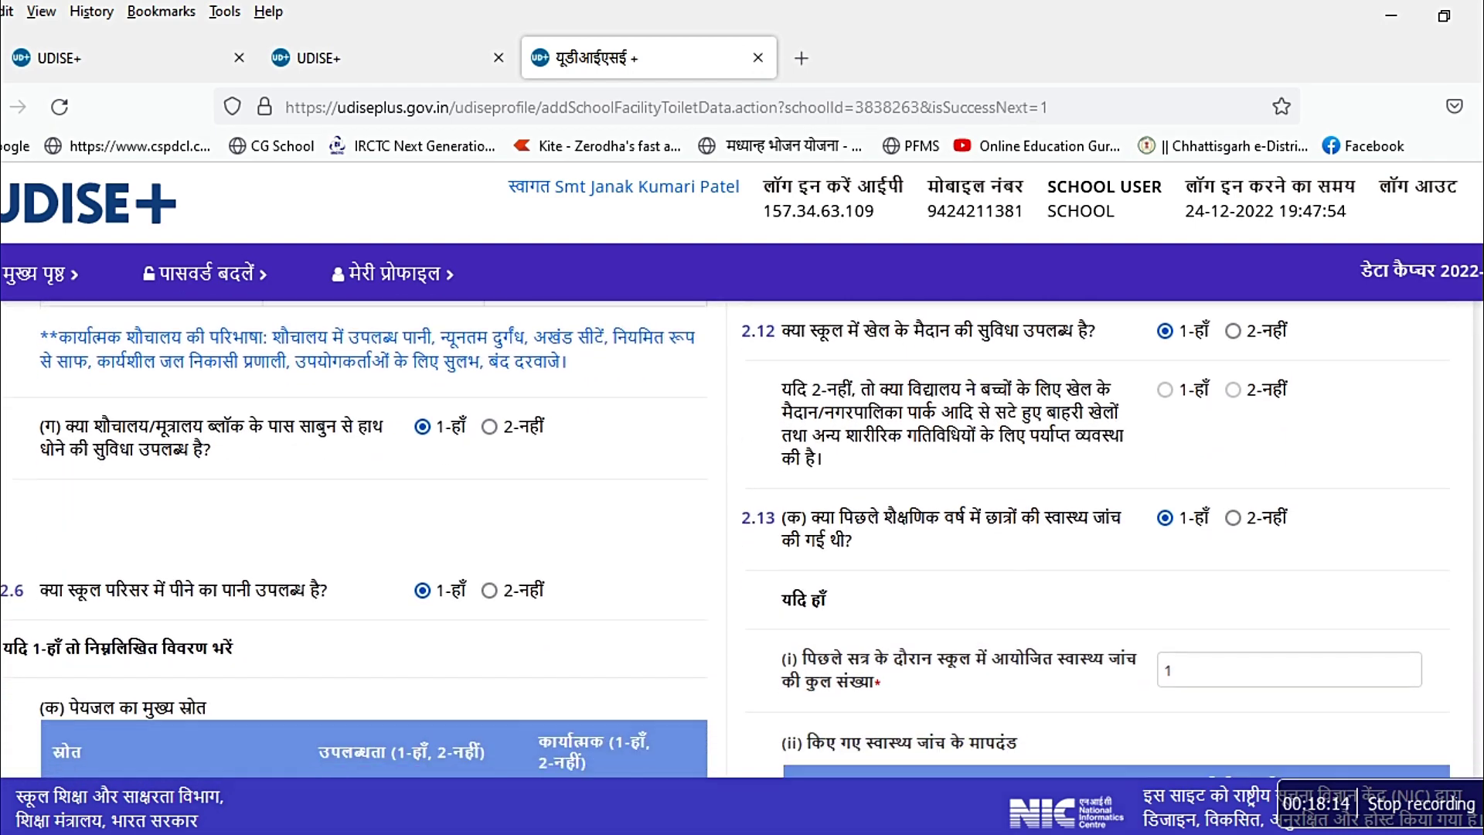
- Review the remaining answers through 2.18, including drinking water, health check-ups, electricity, library, ramps, waste bins and student furniture
scroll(742, 541, "down", 1)
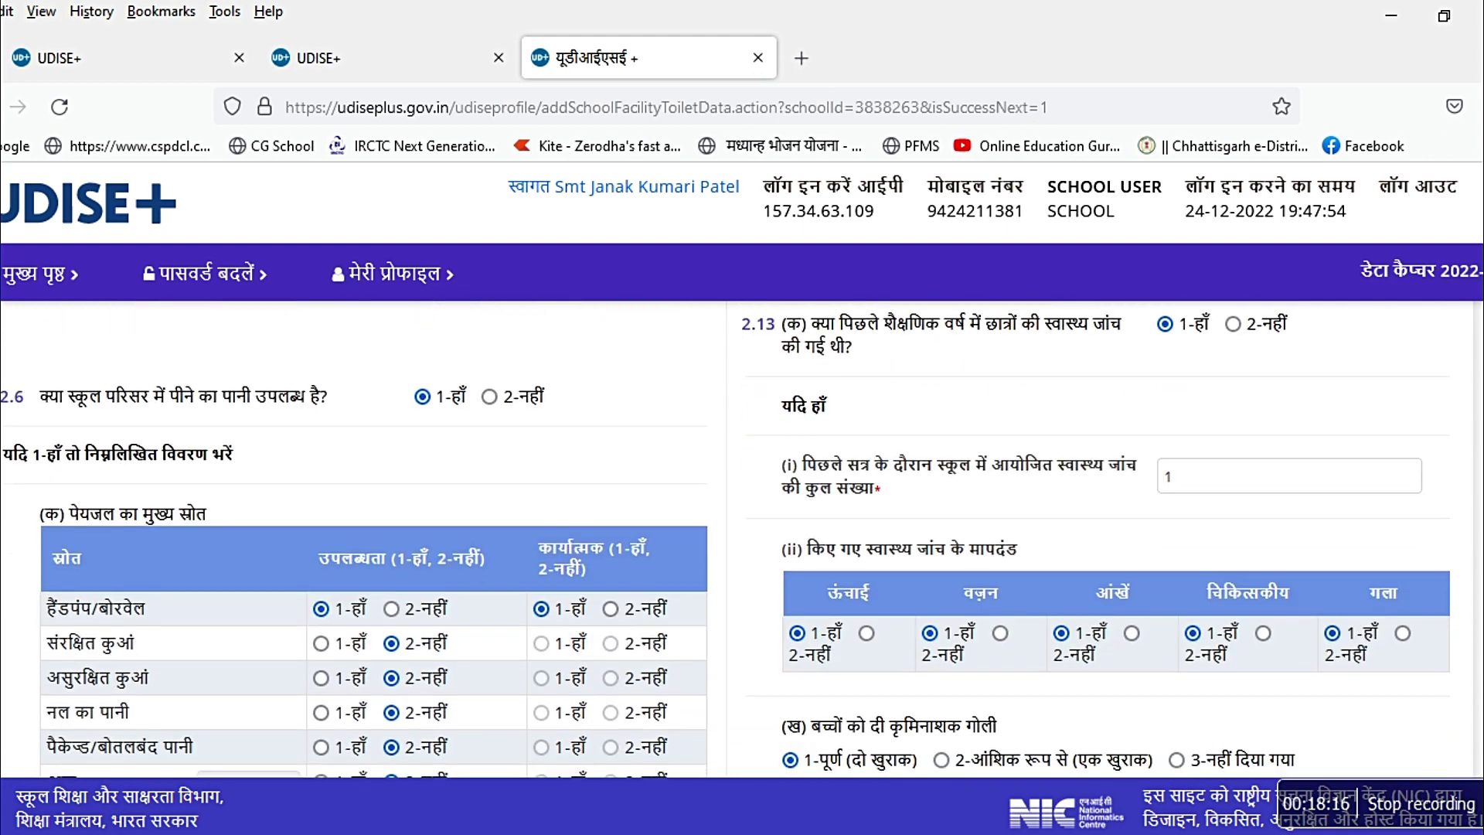
scroll(742, 541, "down", 5)
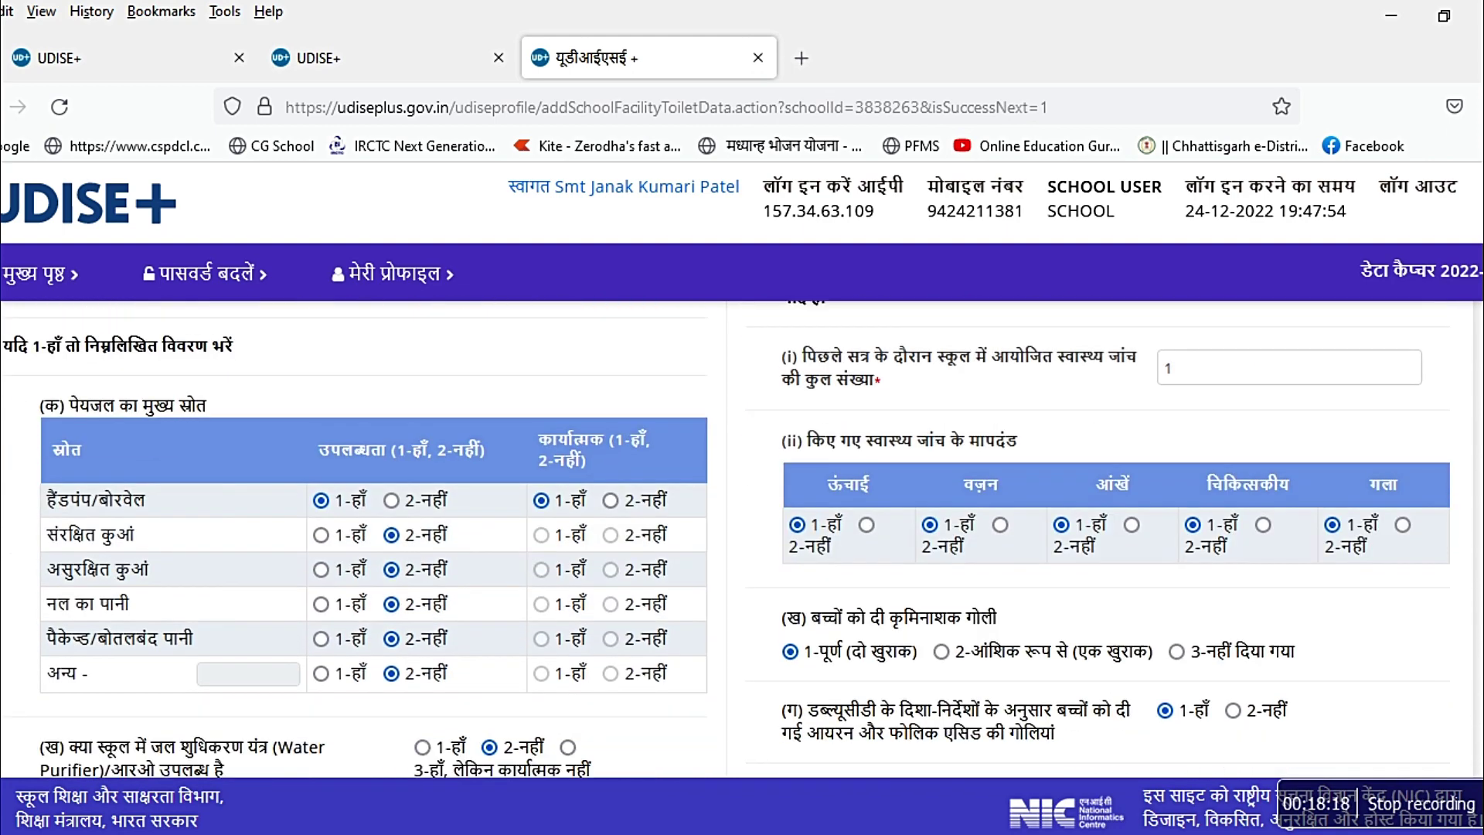
scroll(741, 541, "down", 5)
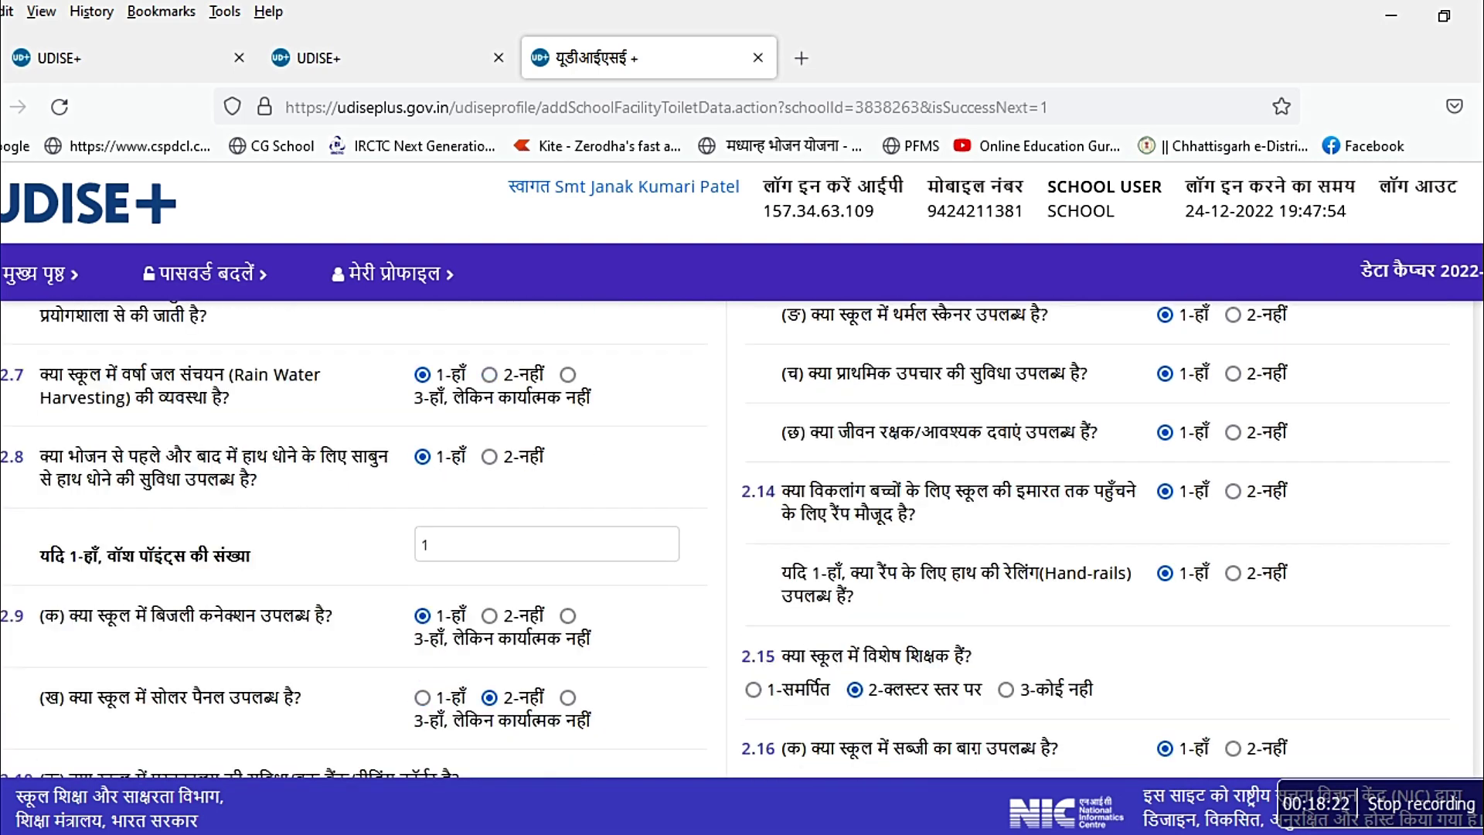
scroll(742, 541, "down", 1)
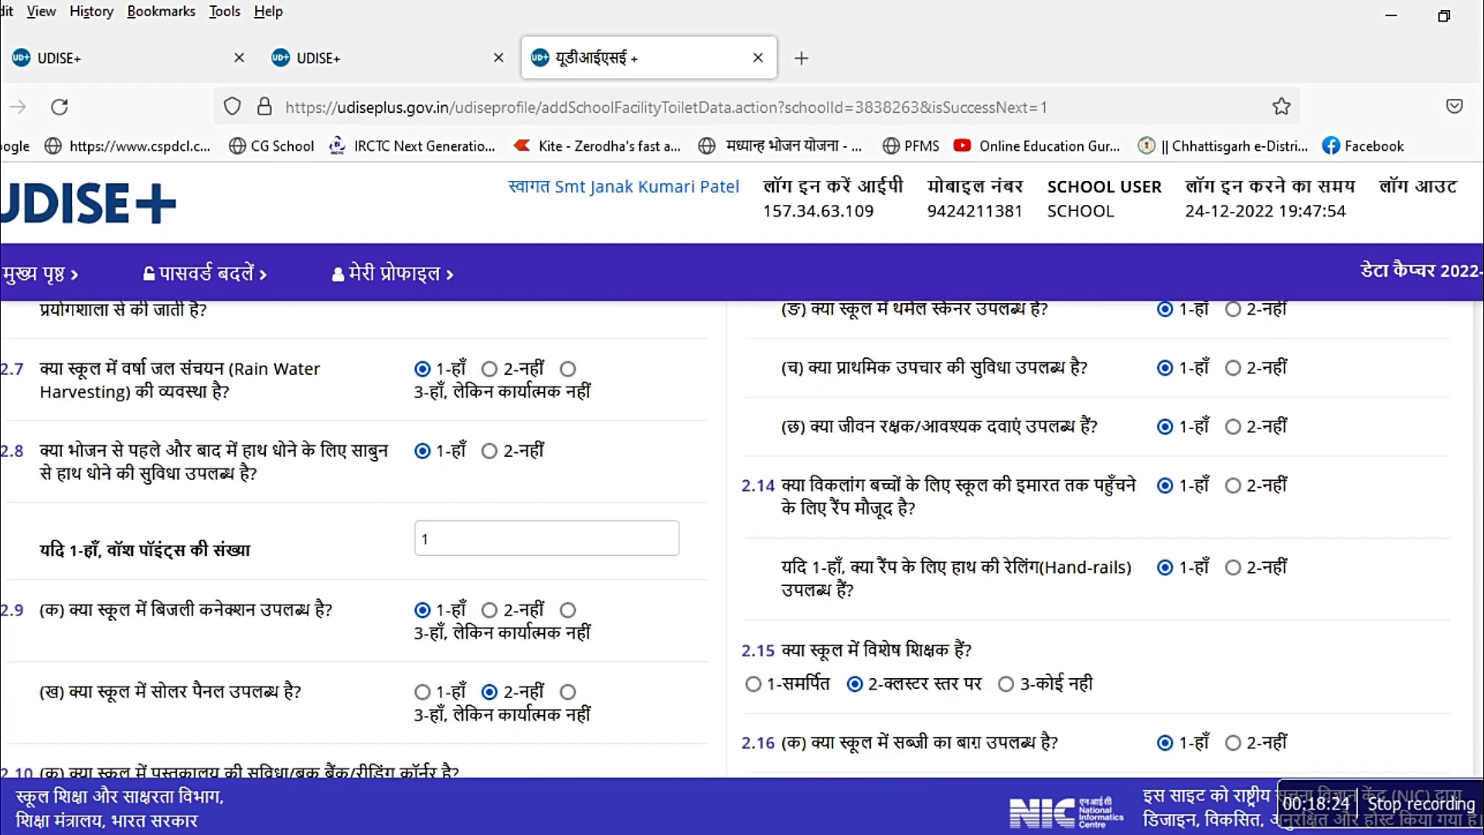
scroll(742, 541, "down", 1)
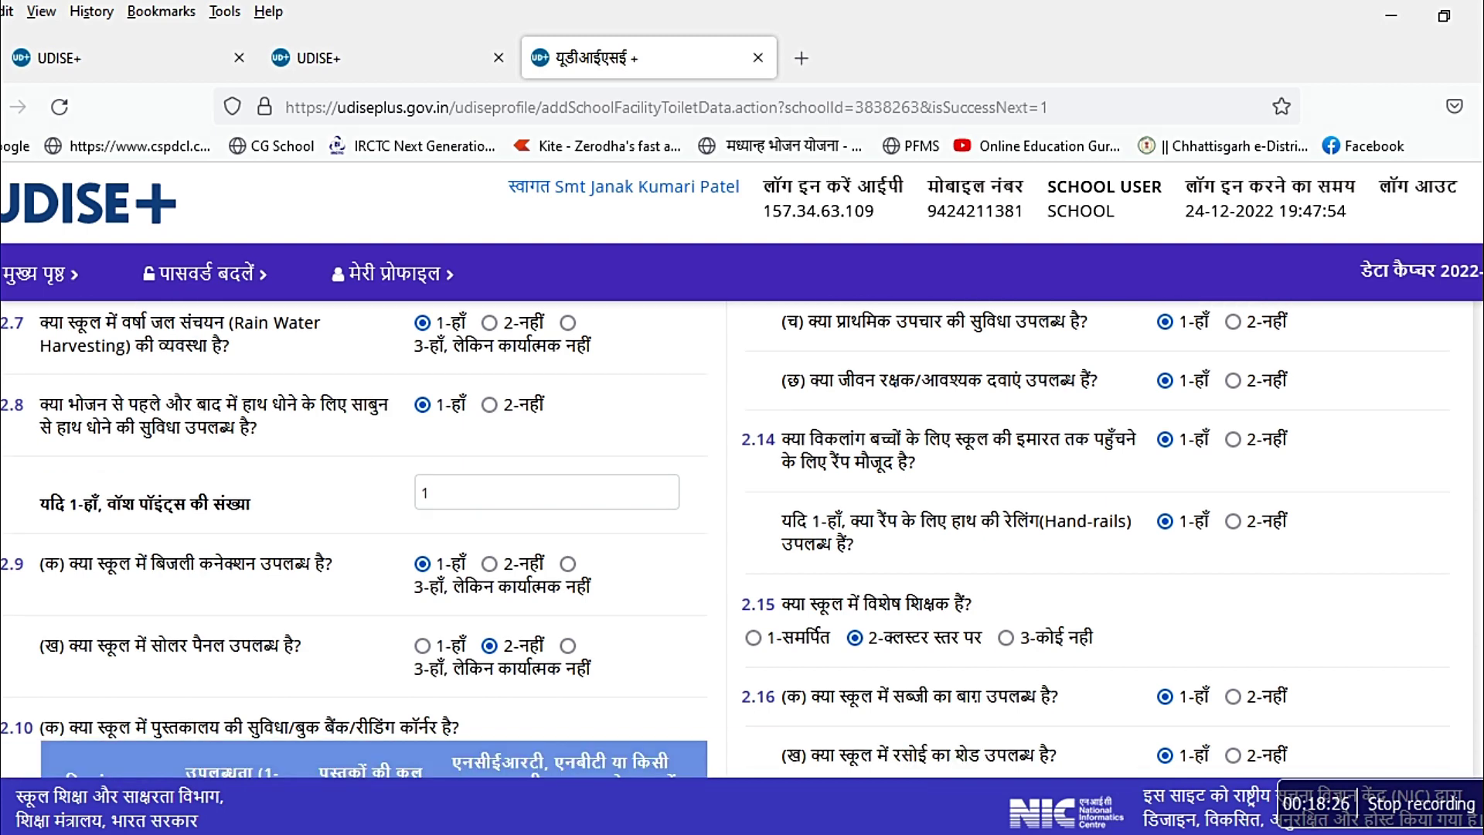
scroll(742, 541, "down", 3)
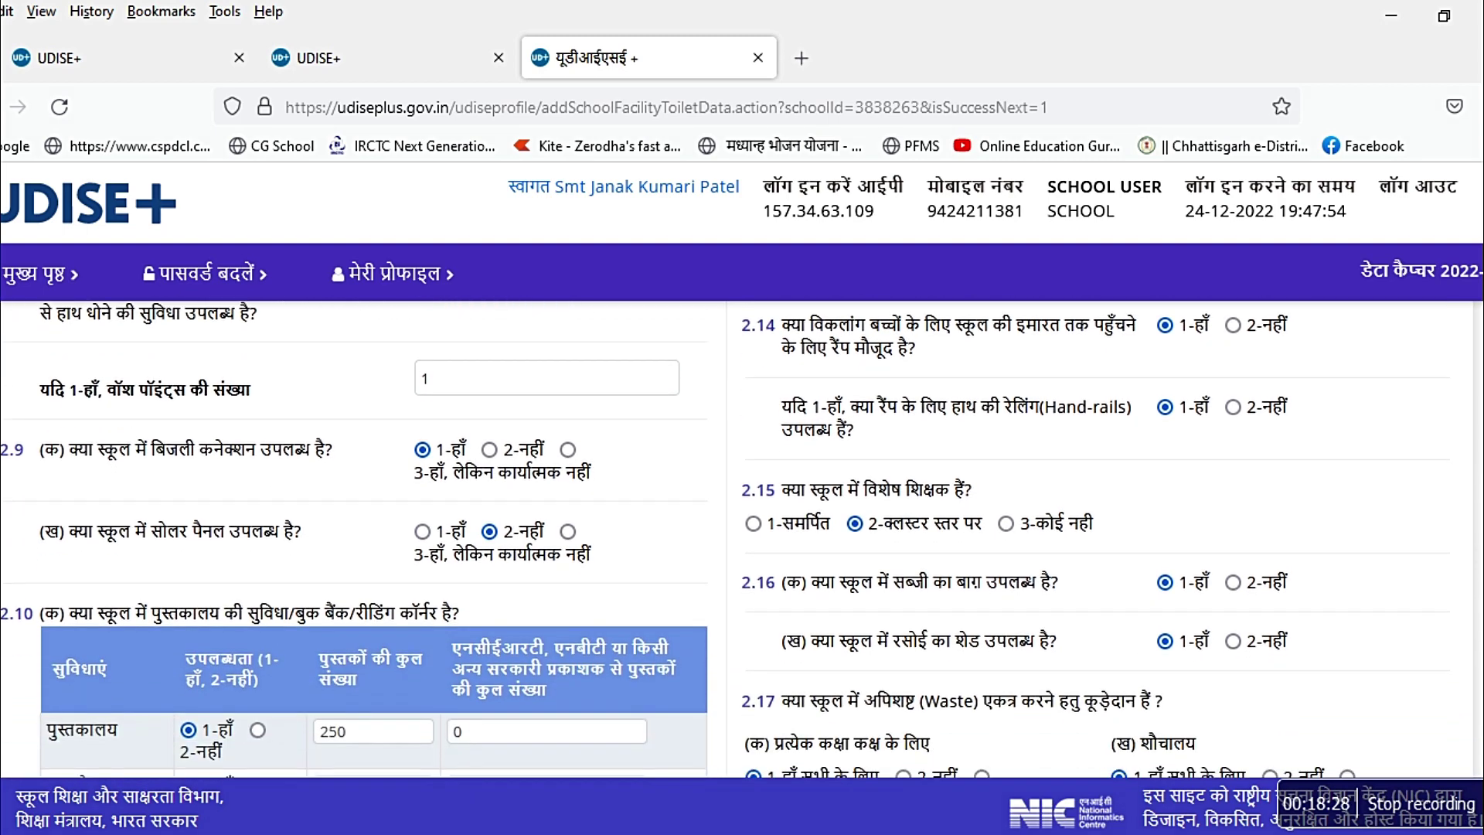
scroll(742, 541, "down", 6)
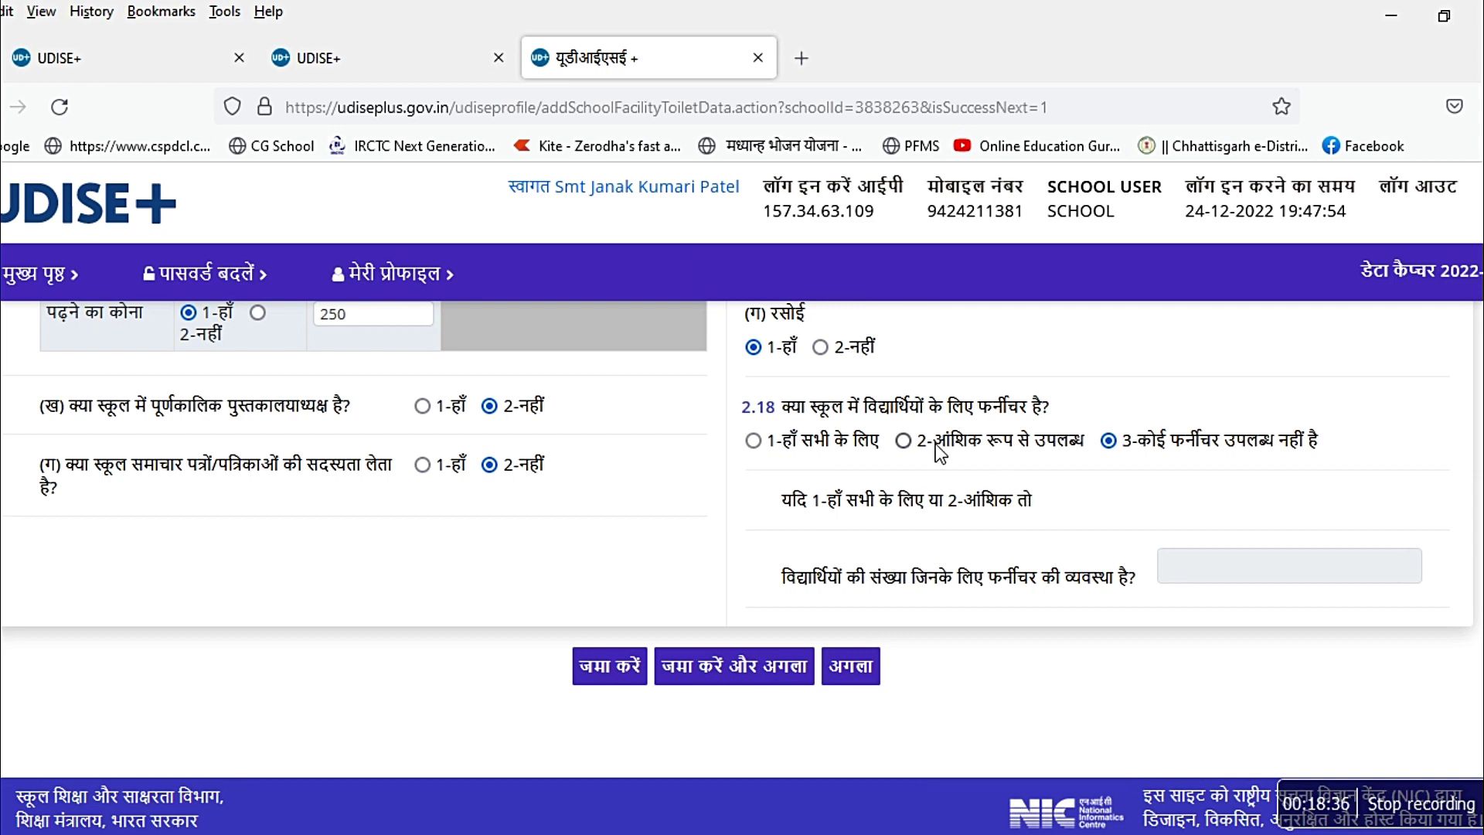
- Move on to form 2.19 to 2.21 without saving and review the separate room, laboratory and equipment answers
left_click(861, 671)
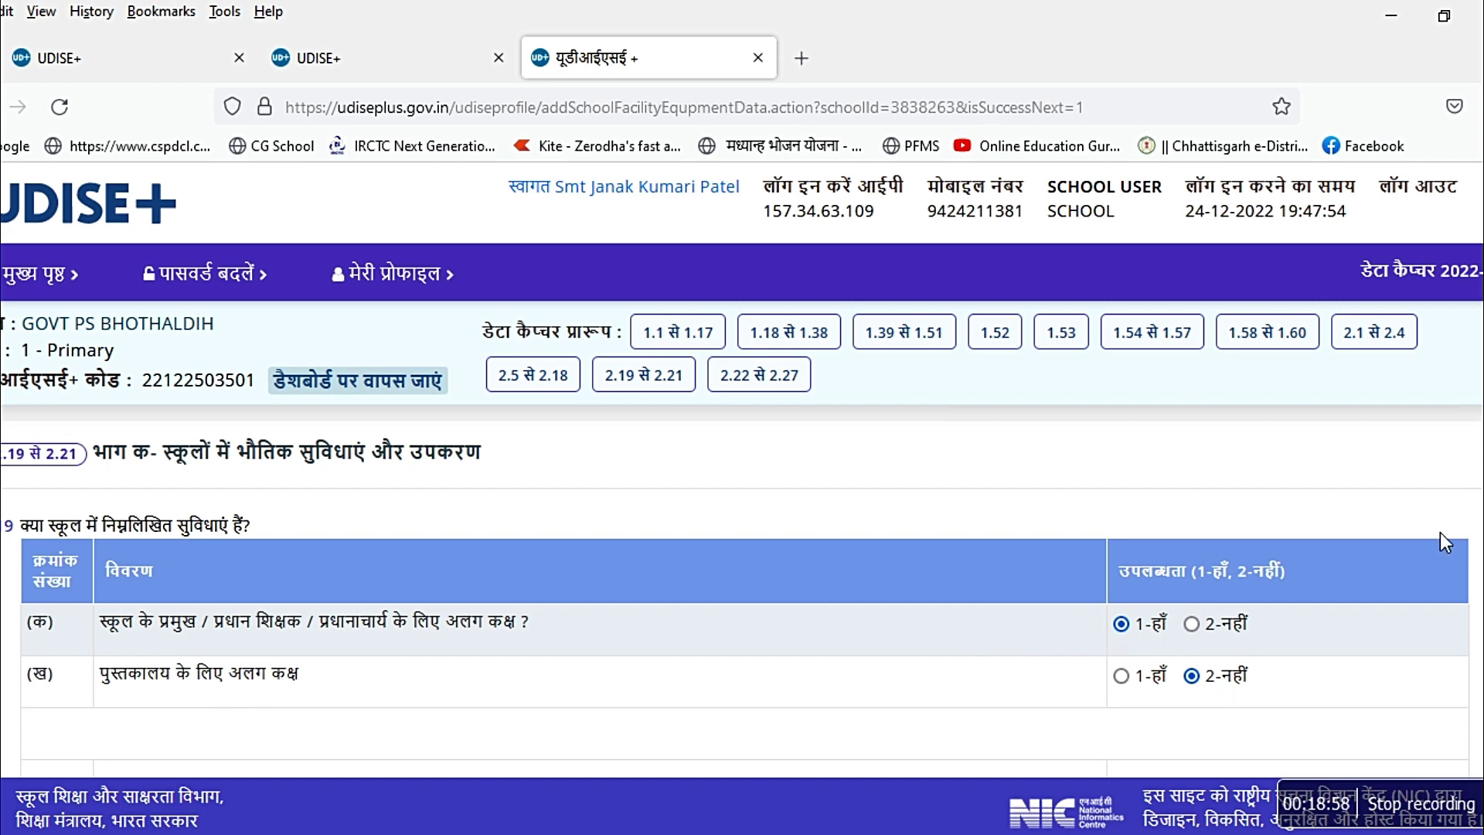
scroll(742, 541, "down", 8)
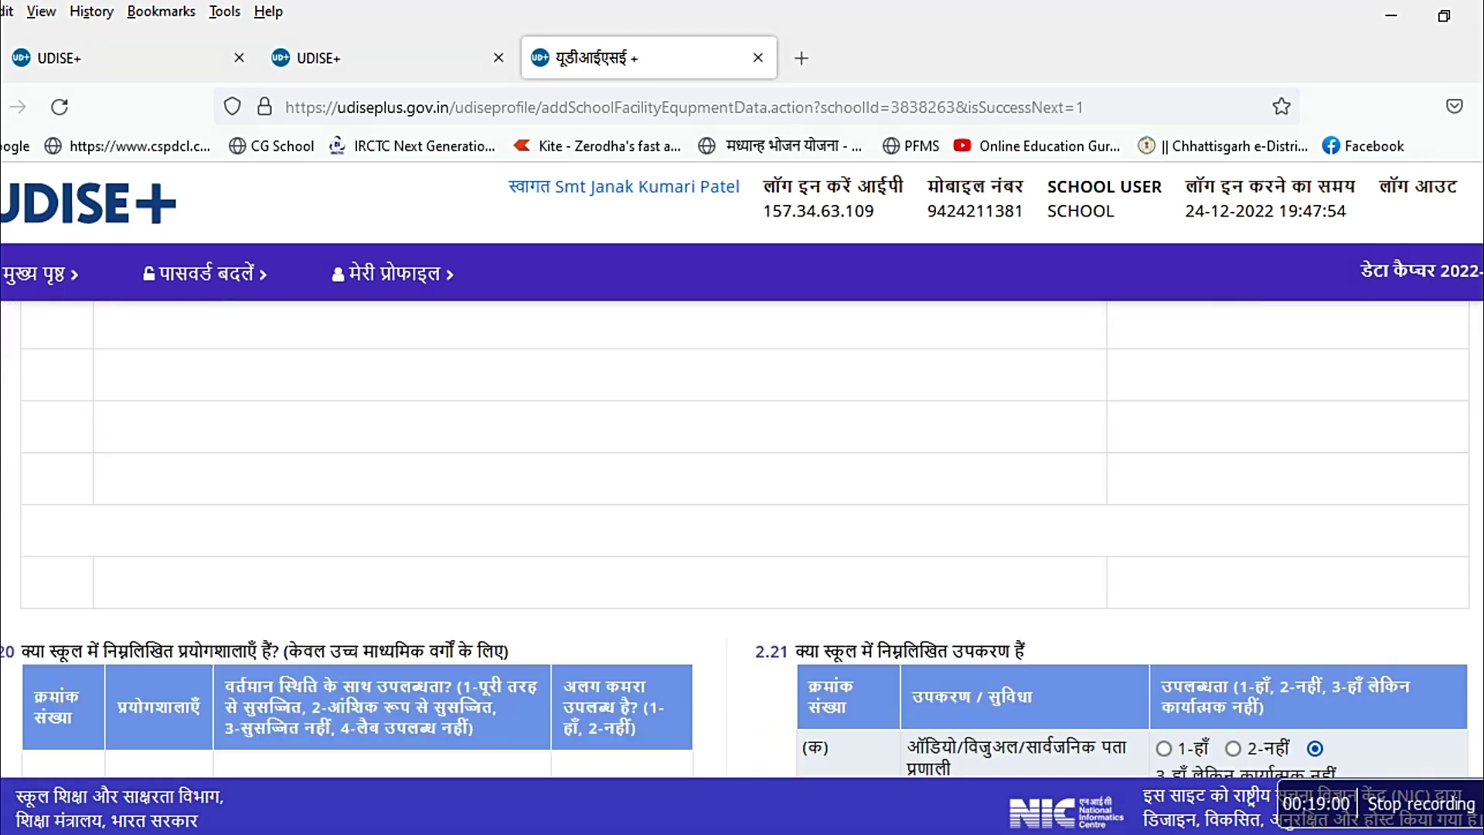
scroll(742, 541, "down", 2)
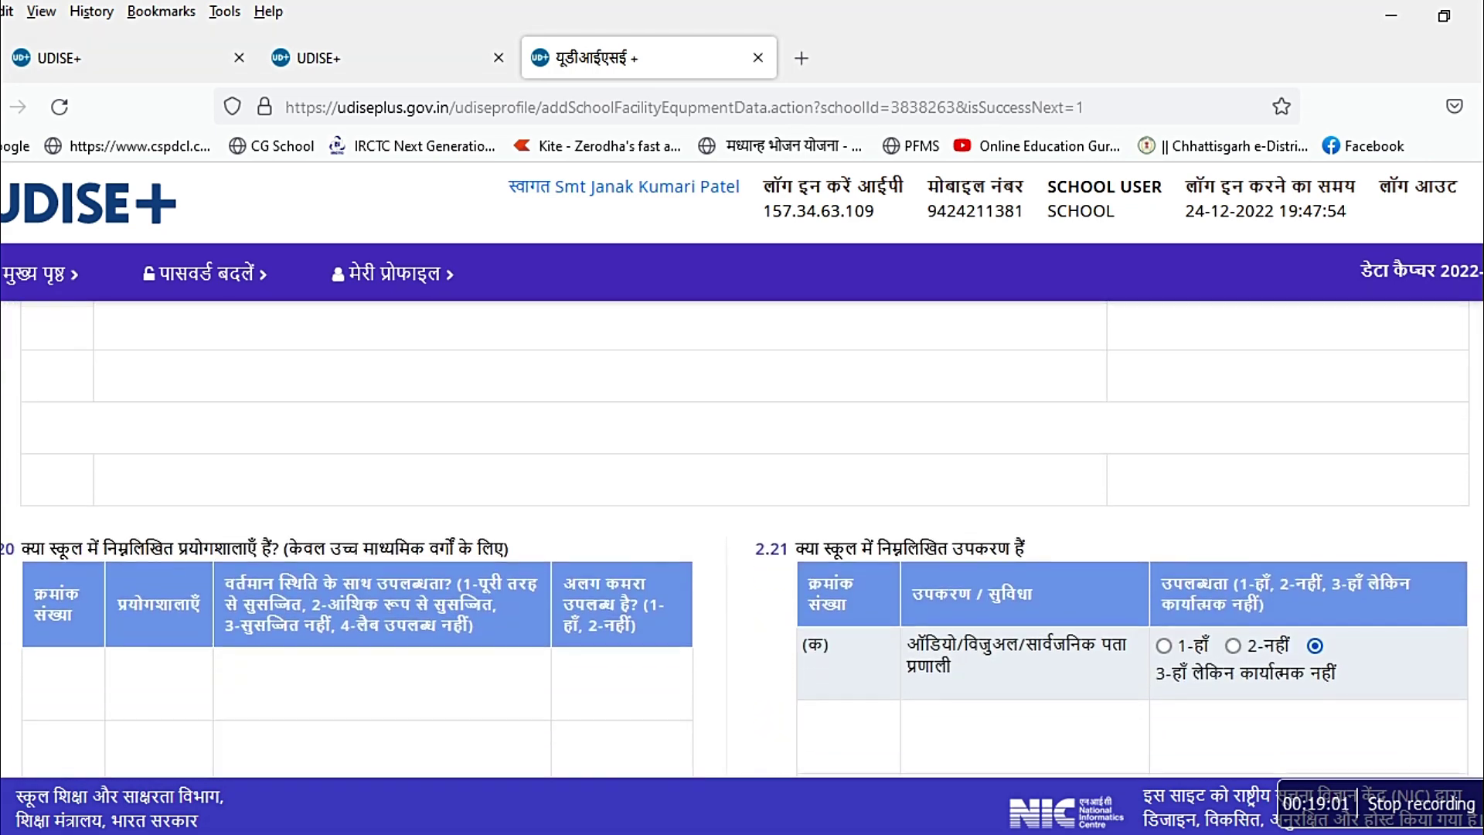
scroll(741, 556, "down", 3)
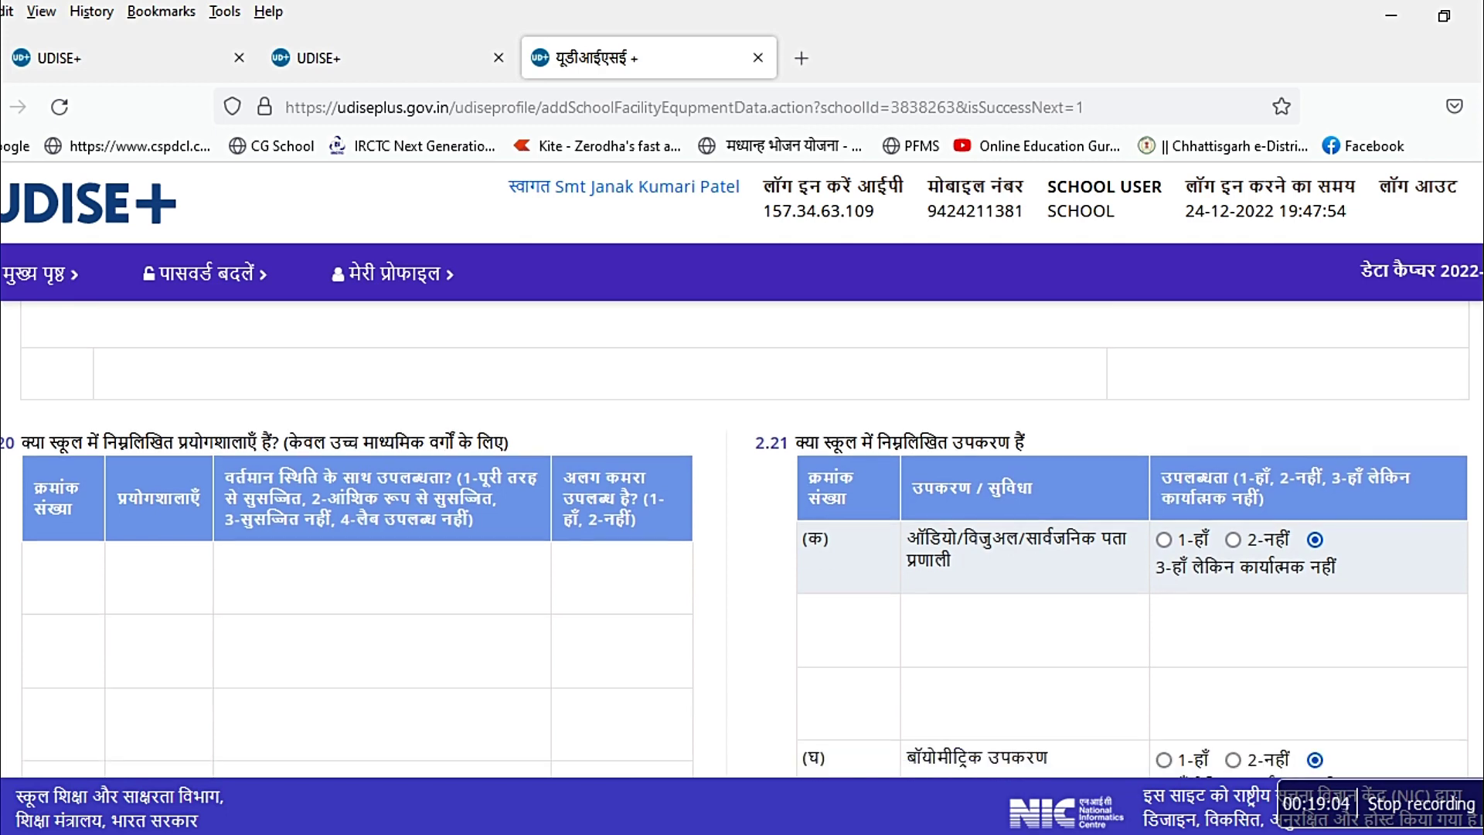
scroll(930, 450, "down", 2)
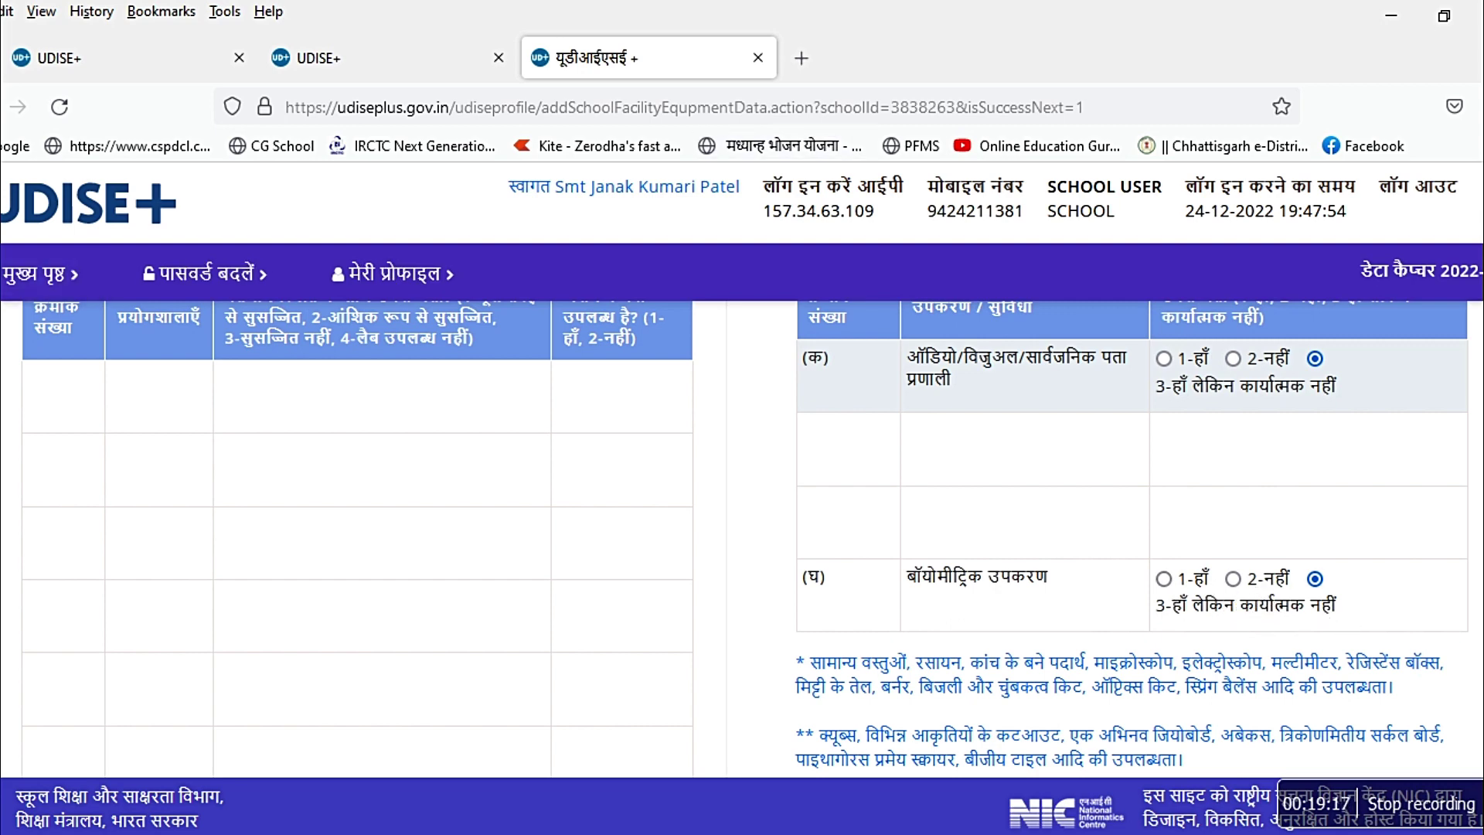
scroll(745, 555, "down", 2)
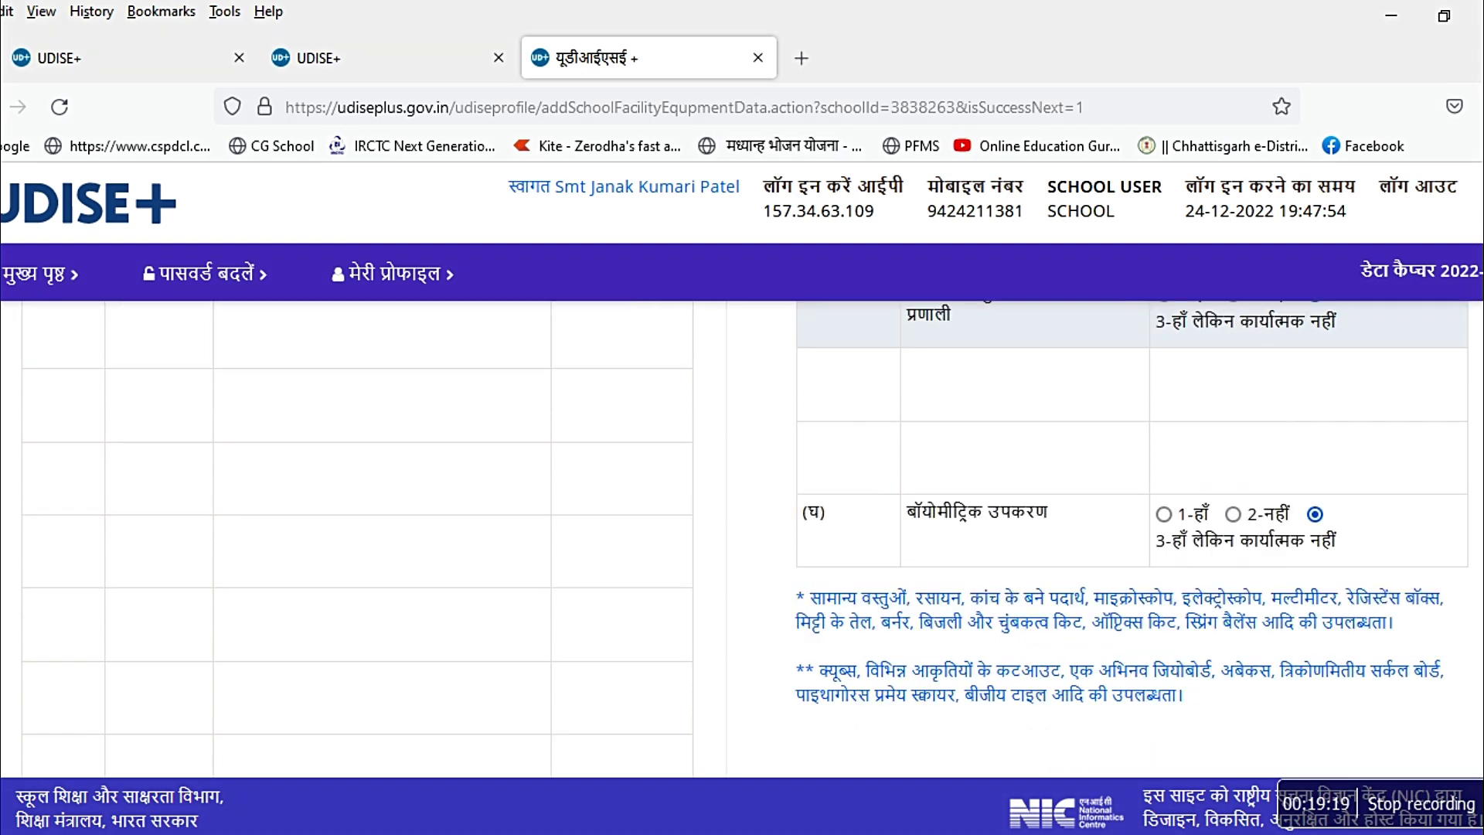
scroll(745, 541, "down", 1)
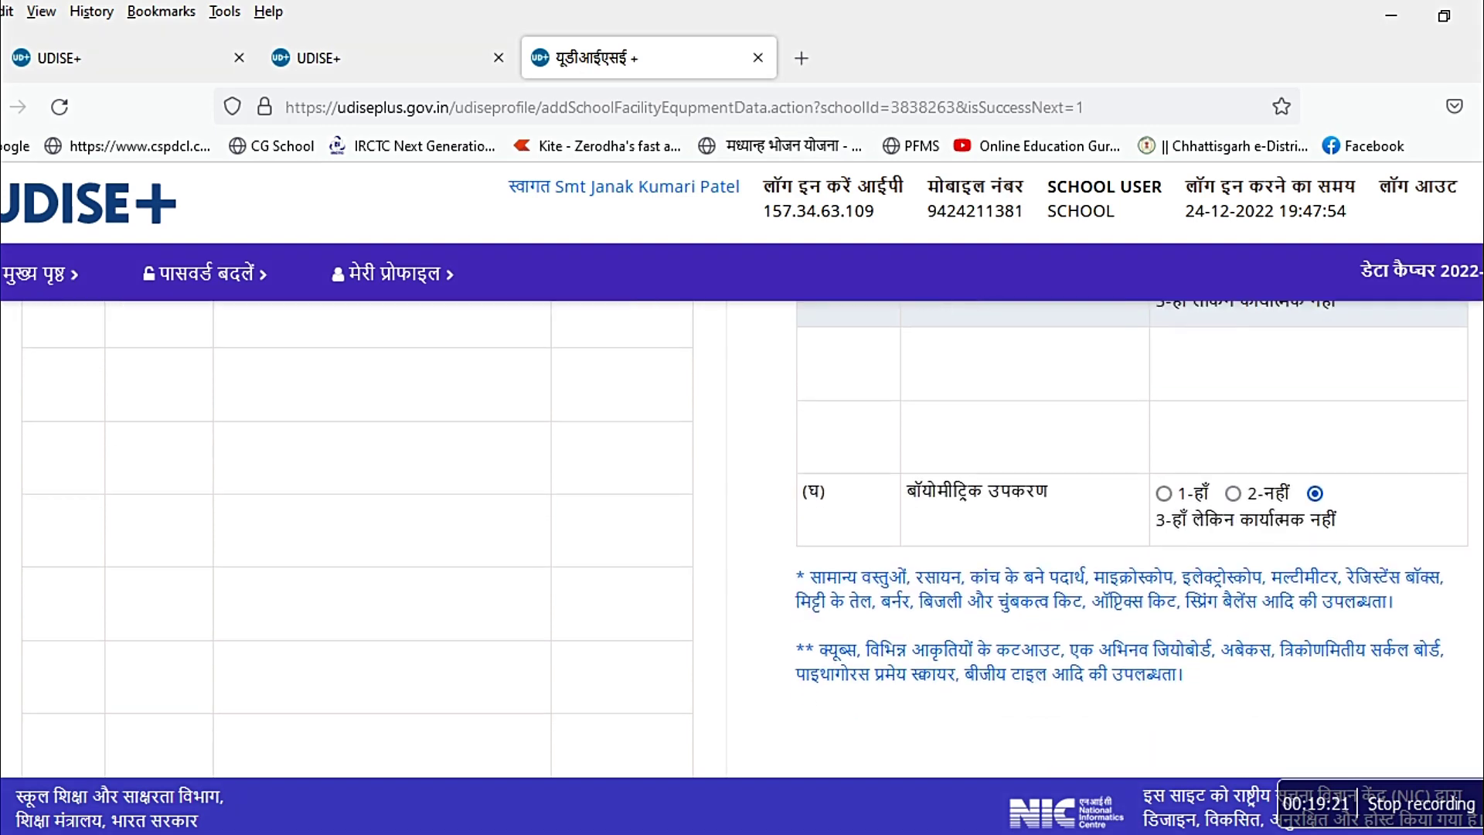
scroll(745, 541, "down", 1)
scroll(745, 541, "down", 3)
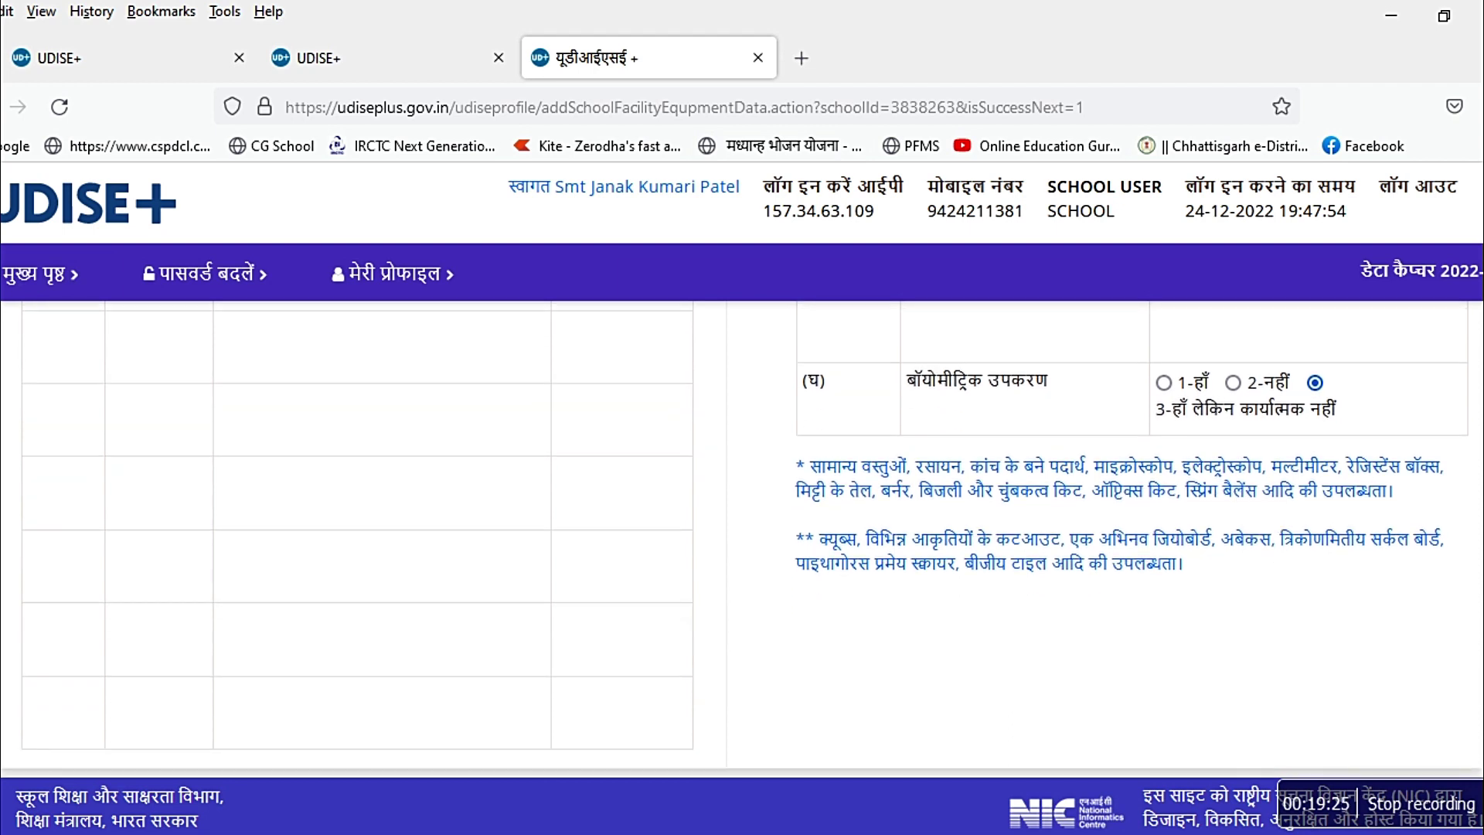
scroll(1422, 719, "down", 3)
- Move on to form 2.22 to 2.27 without saving and review the computer, digital equipment, digital library and ICT answers
left_click(866, 667)
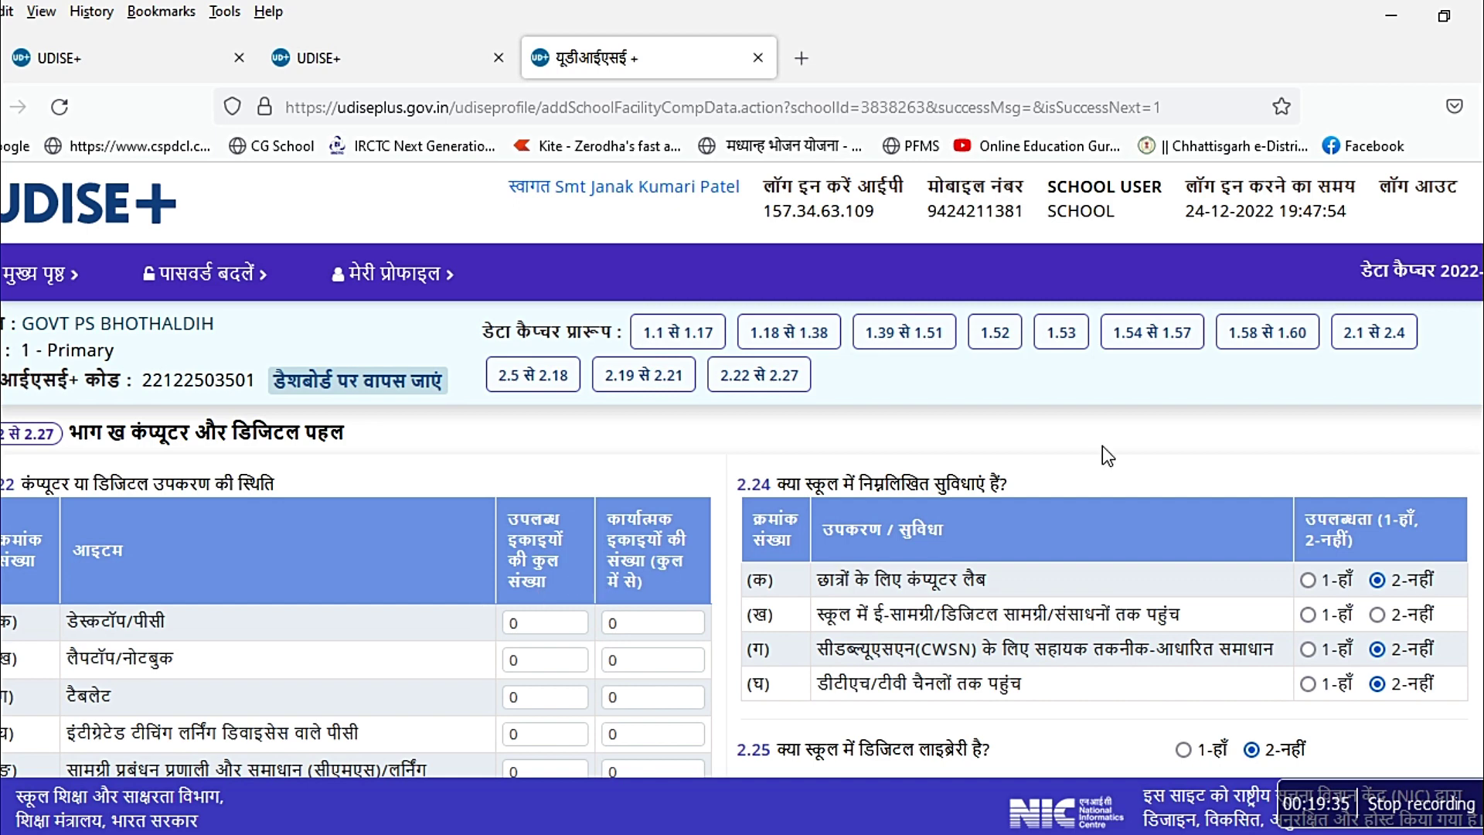
scroll(741, 541, "down", 2)
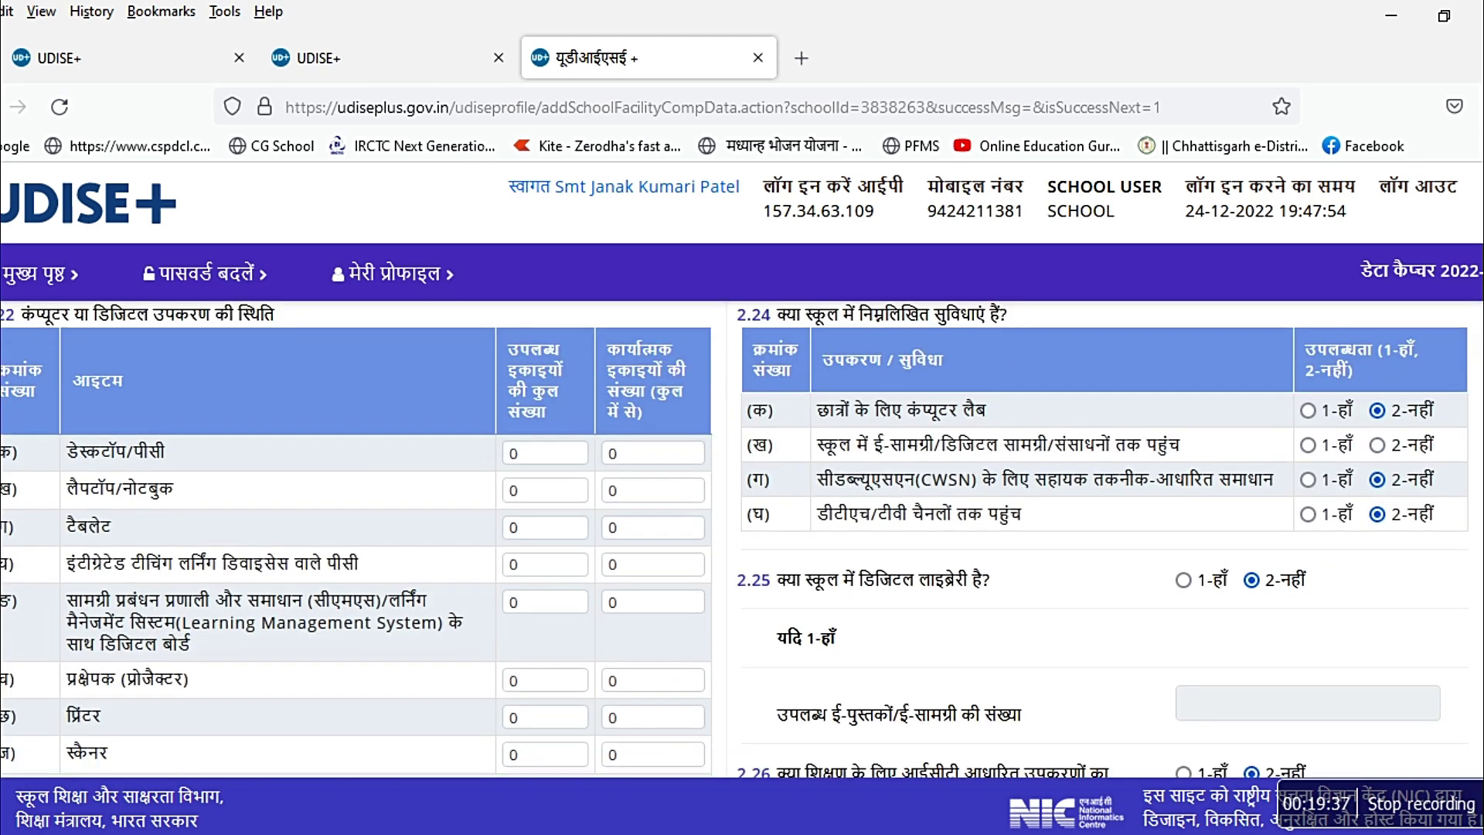
scroll(742, 541, "down", 3)
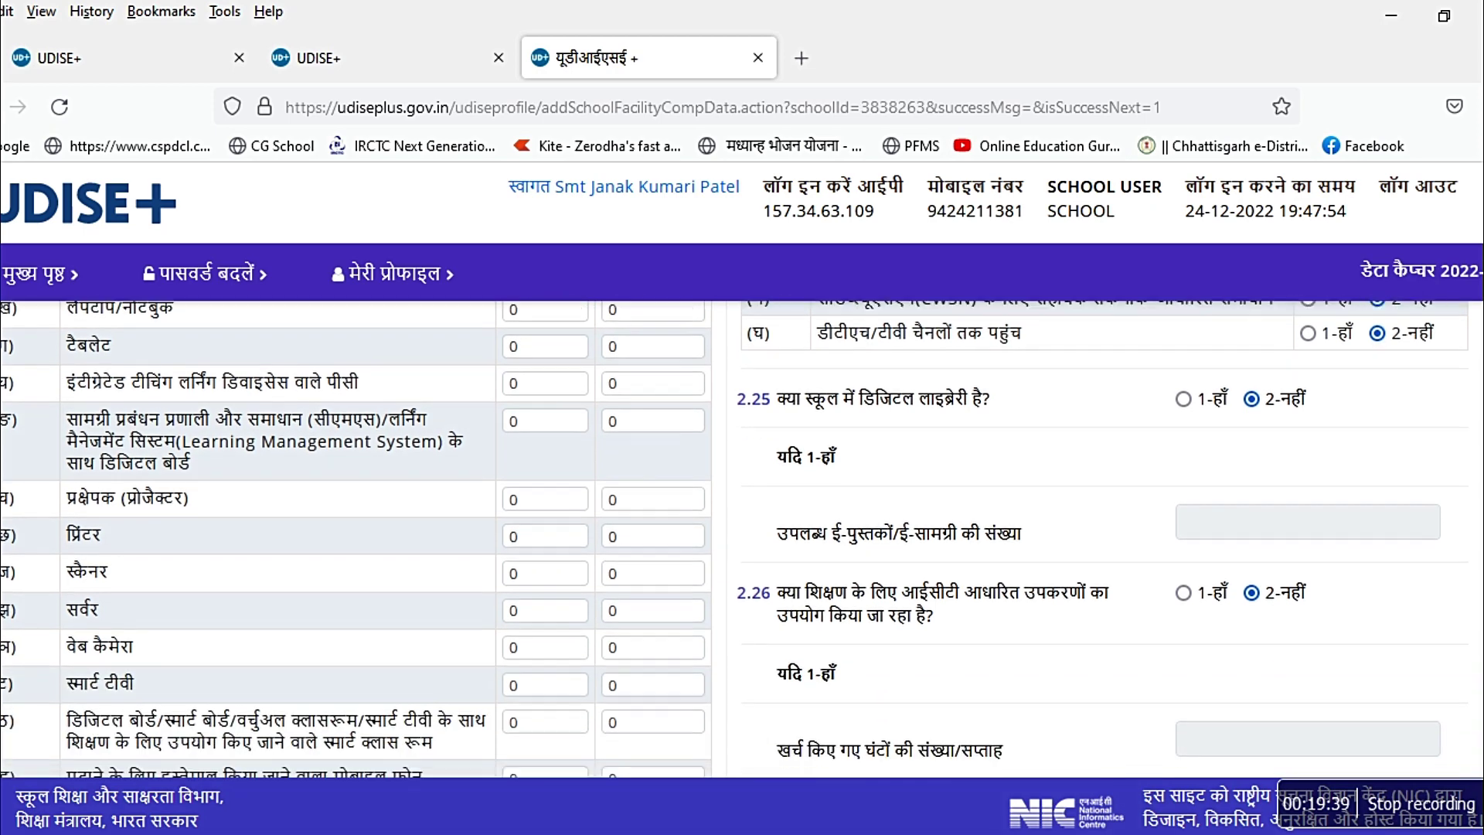
scroll(356, 541, "down", 5)
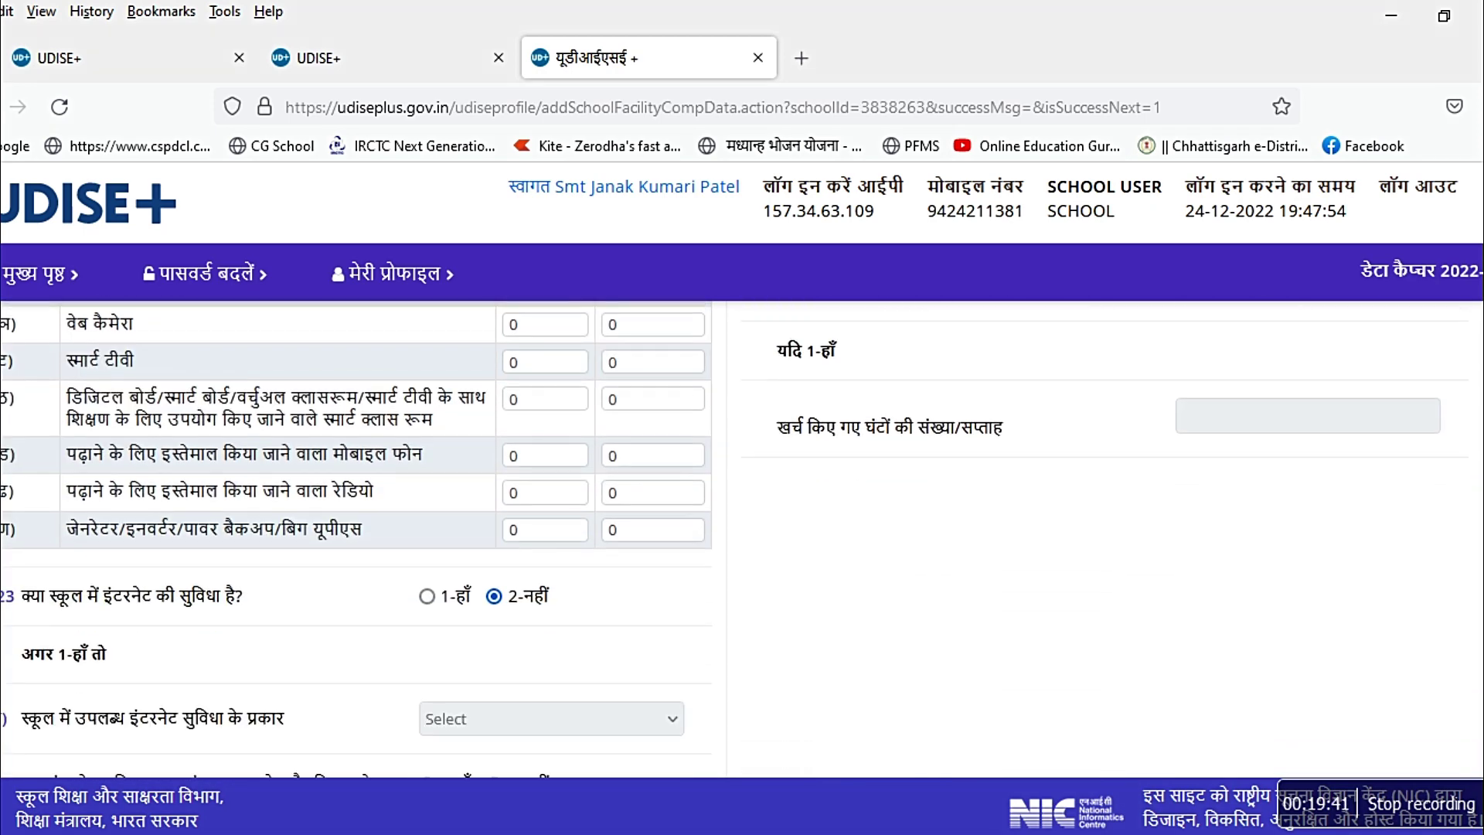
scroll(107, 537, "down", 2)
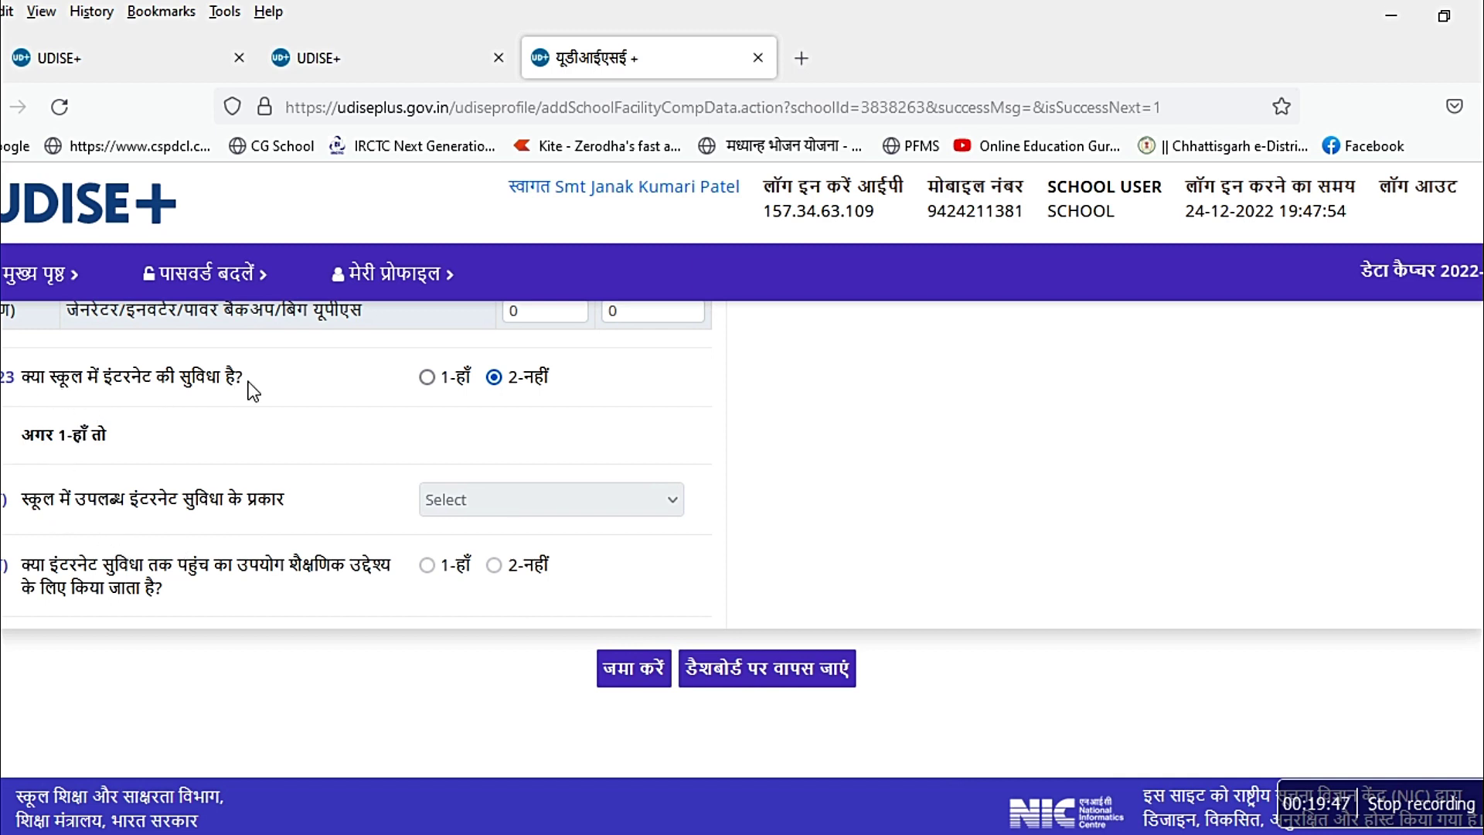
- Answer 1-हाँ for the school's internet facility in 2.23 and set the internet type to 4-Mobile Phone Internet
left_click(427, 378)
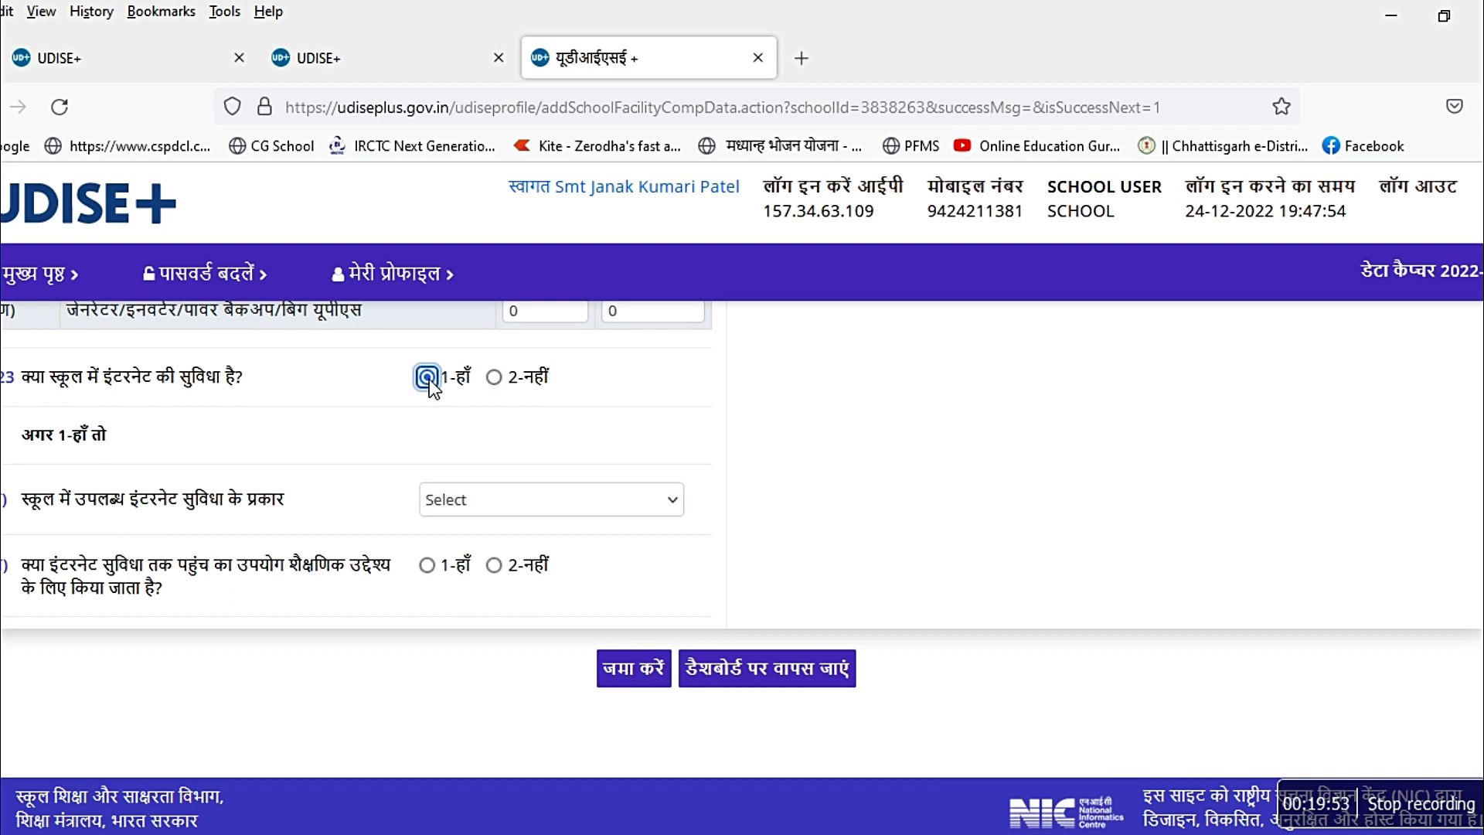
left_click(494, 378)
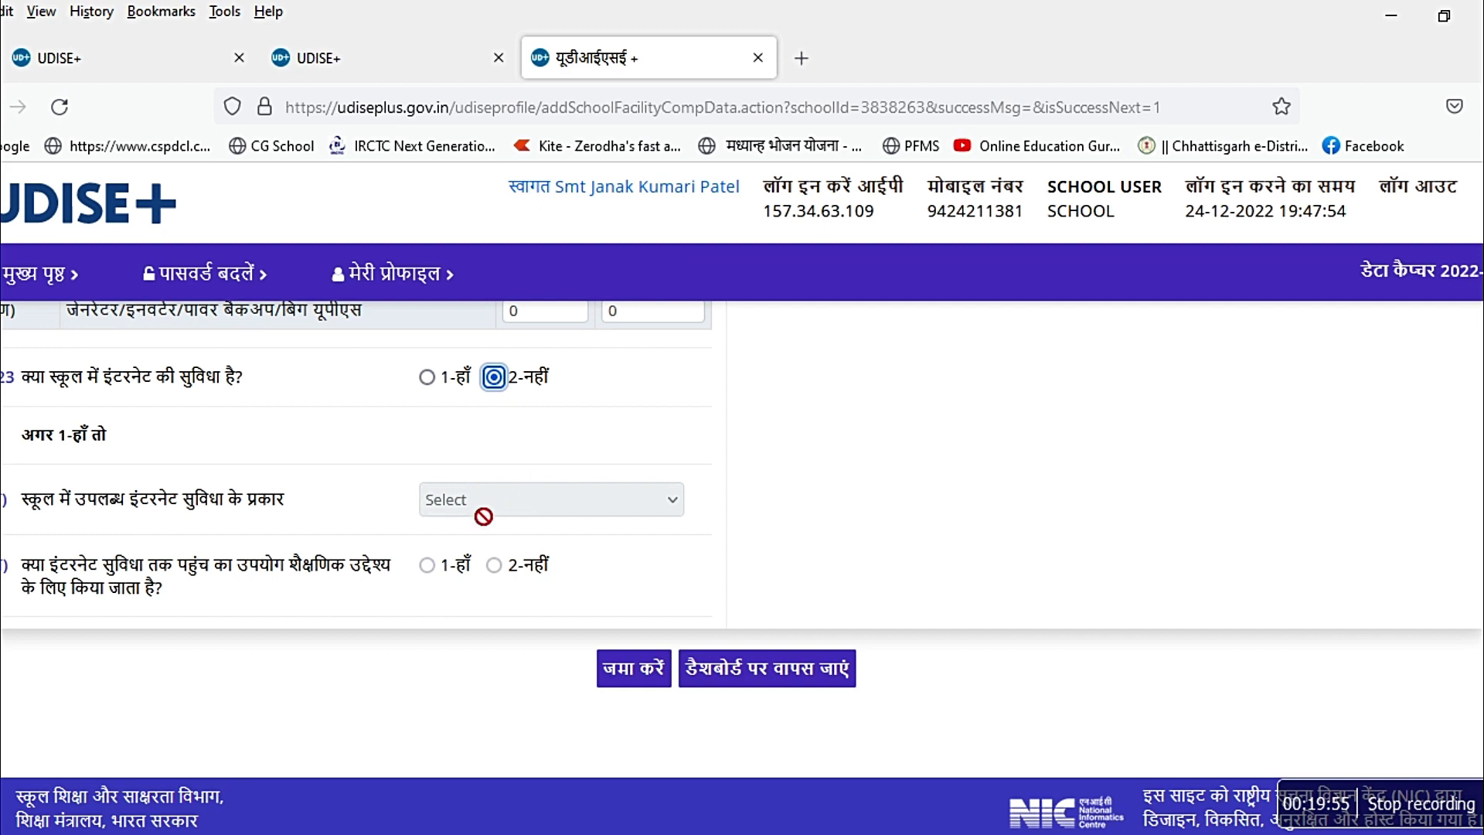
left_click(428, 378)
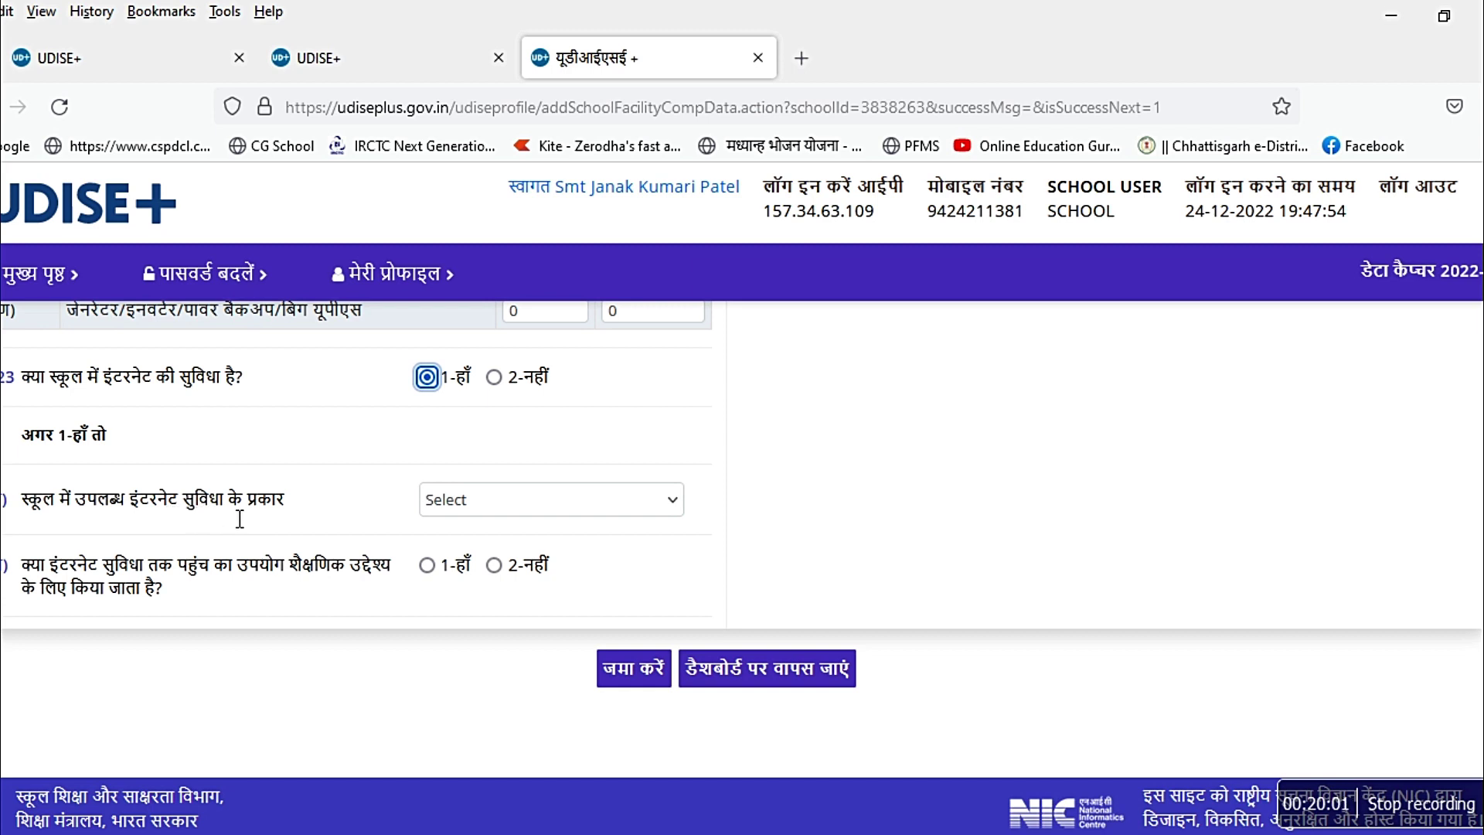
left_click(563, 503)
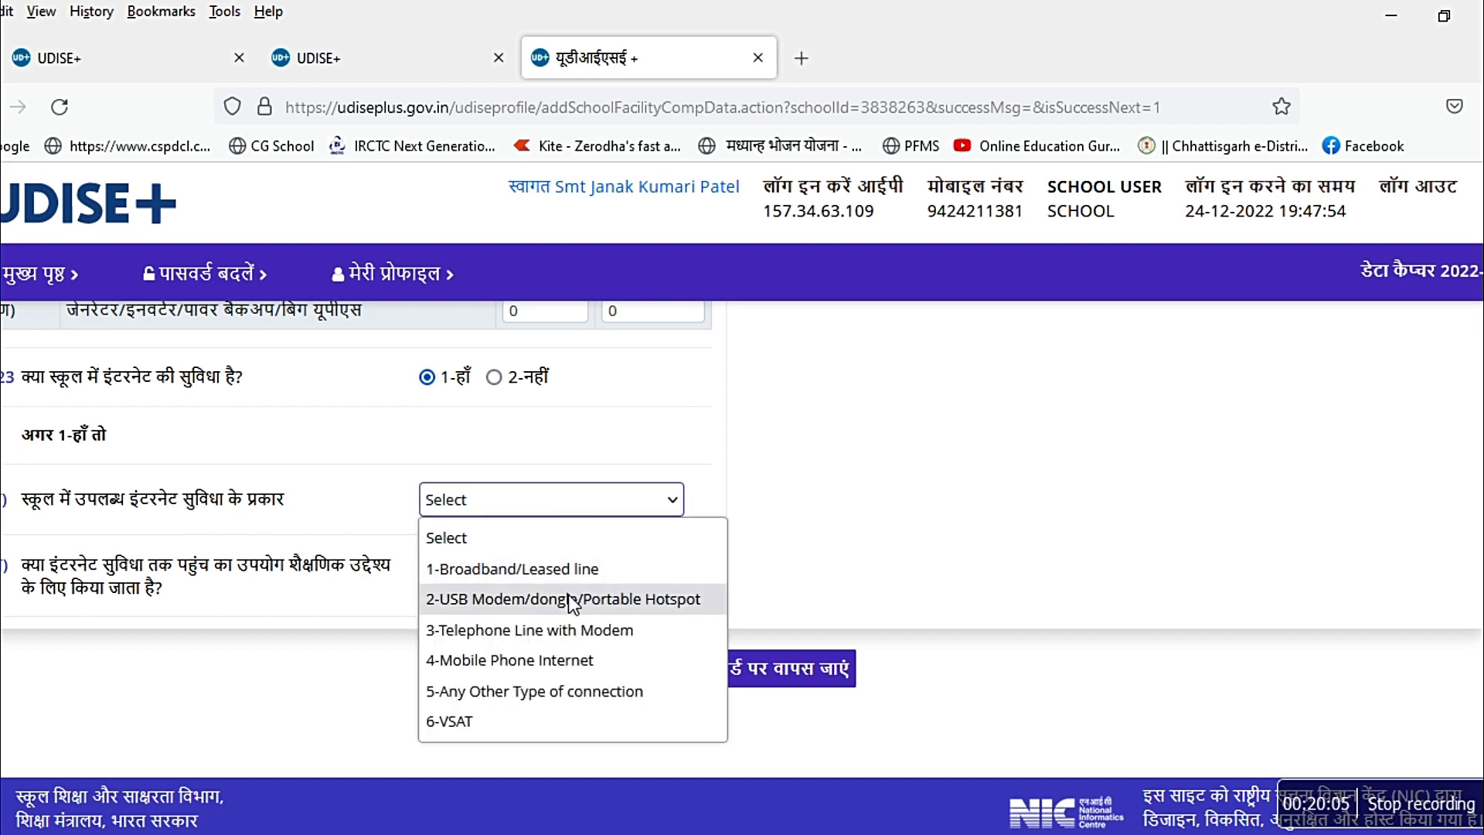
left_click(508, 661)
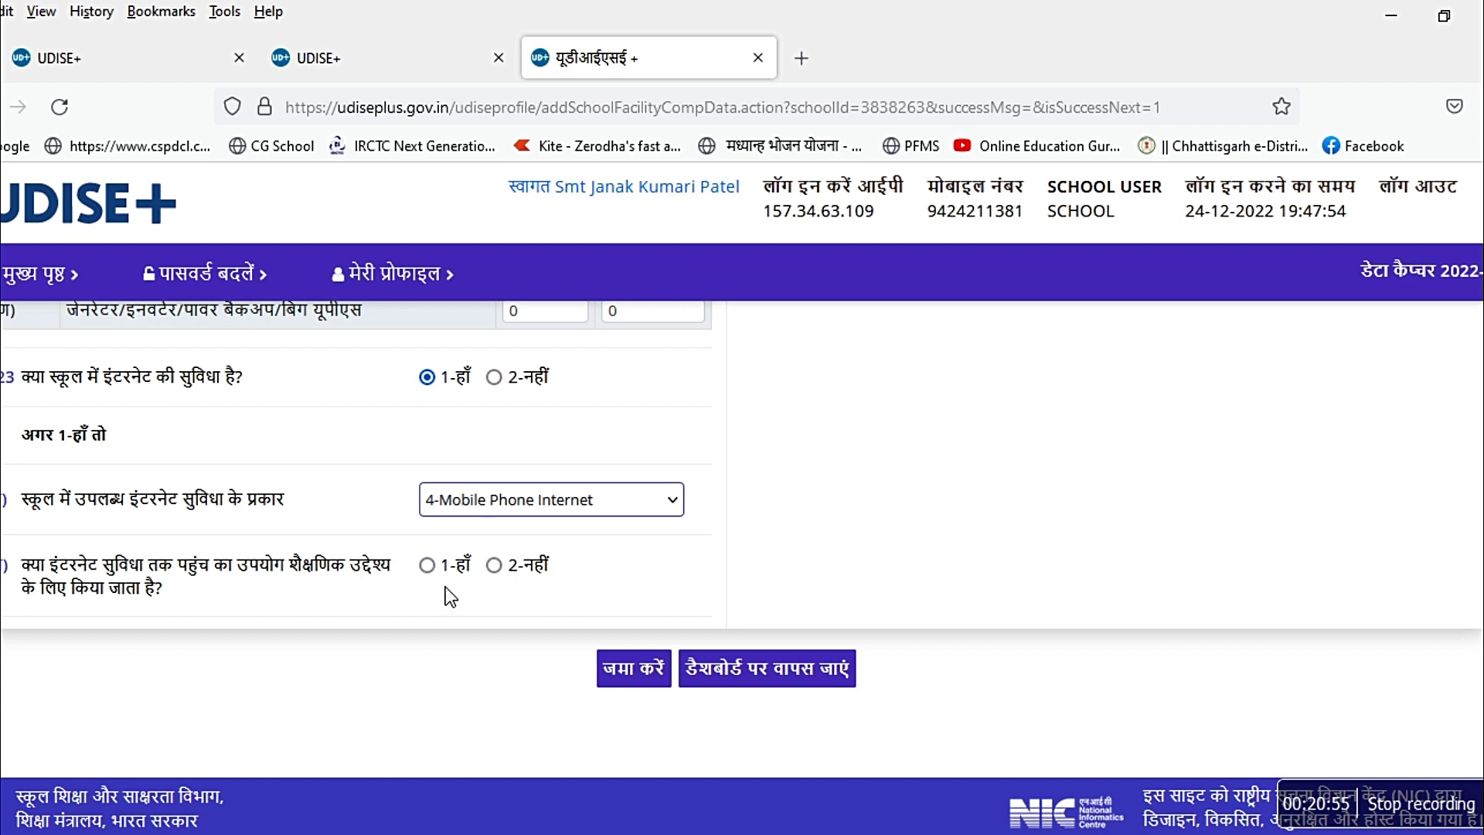
left_click(626, 671)
- Leave form 2.22 to 2.27 for the school dashboard and open the Teacher module
scroll(1466, 672, "up", 3)
scroll(1466, 672, "up", 10)
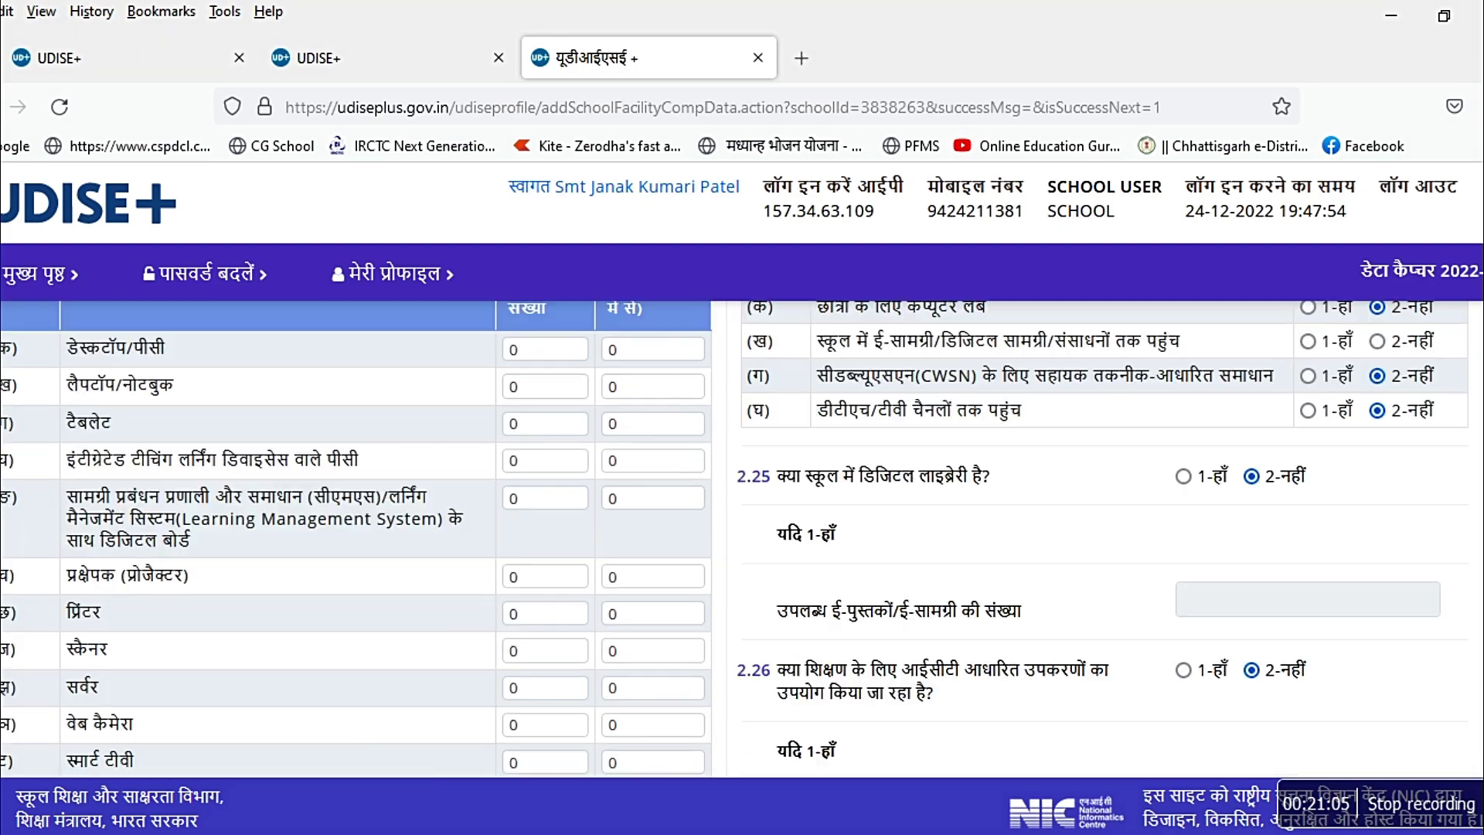
scroll(1466, 672, "down", 12)
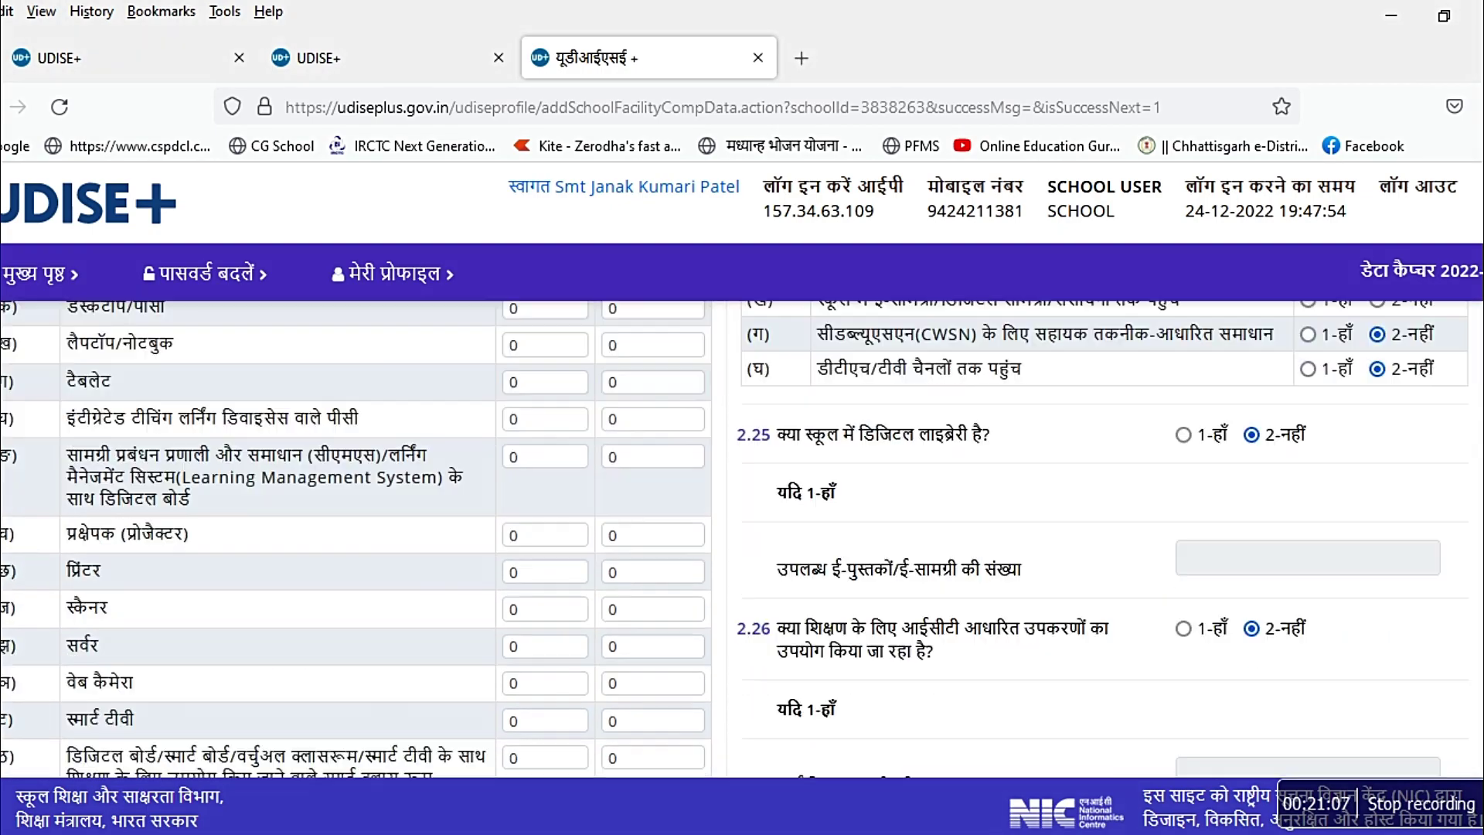
scroll(1466, 672, "up", 12)
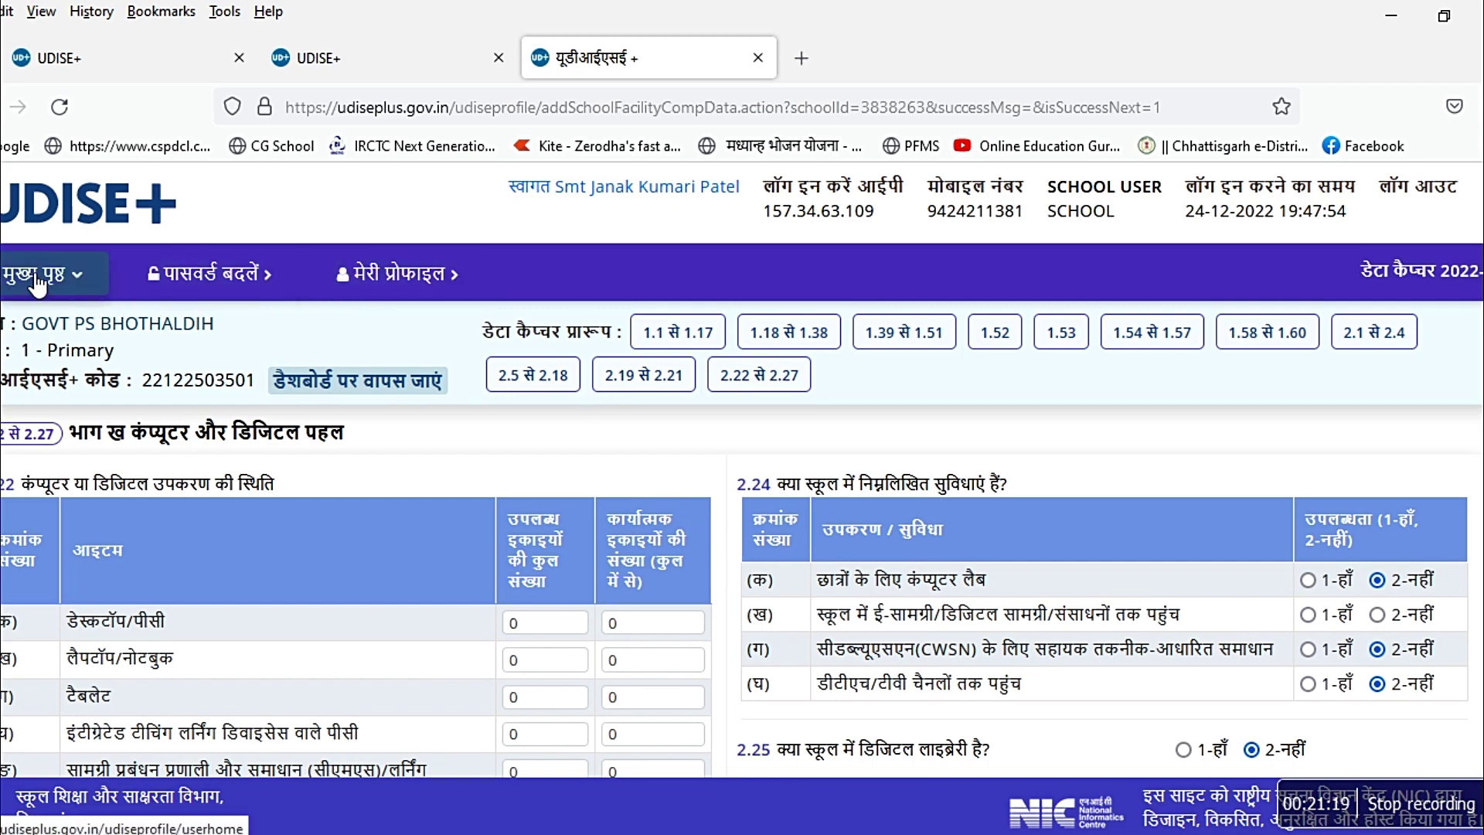
scroll(742, 502, "down", 15)
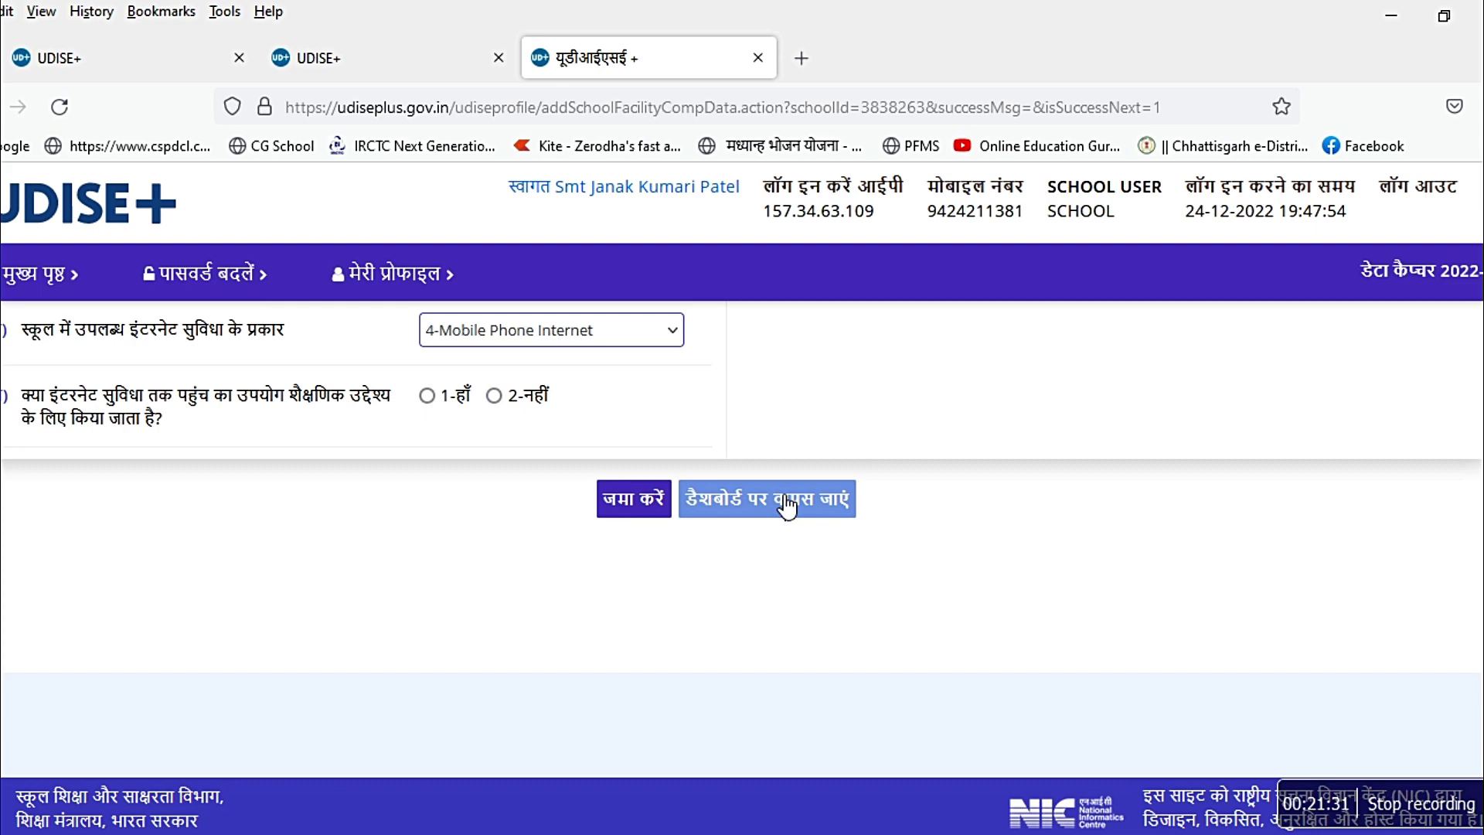
left_click(786, 507)
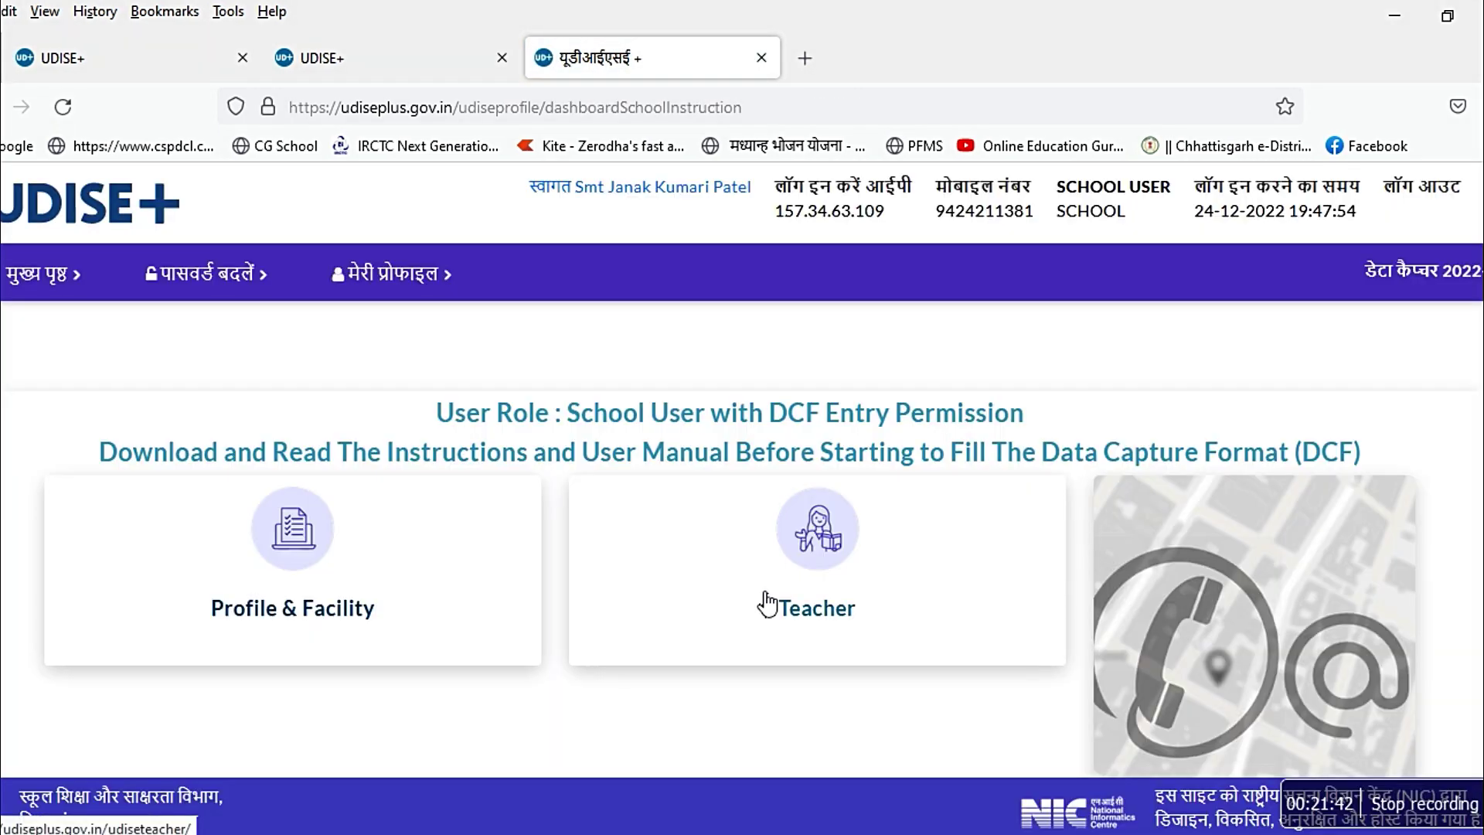
left_click(833, 618)
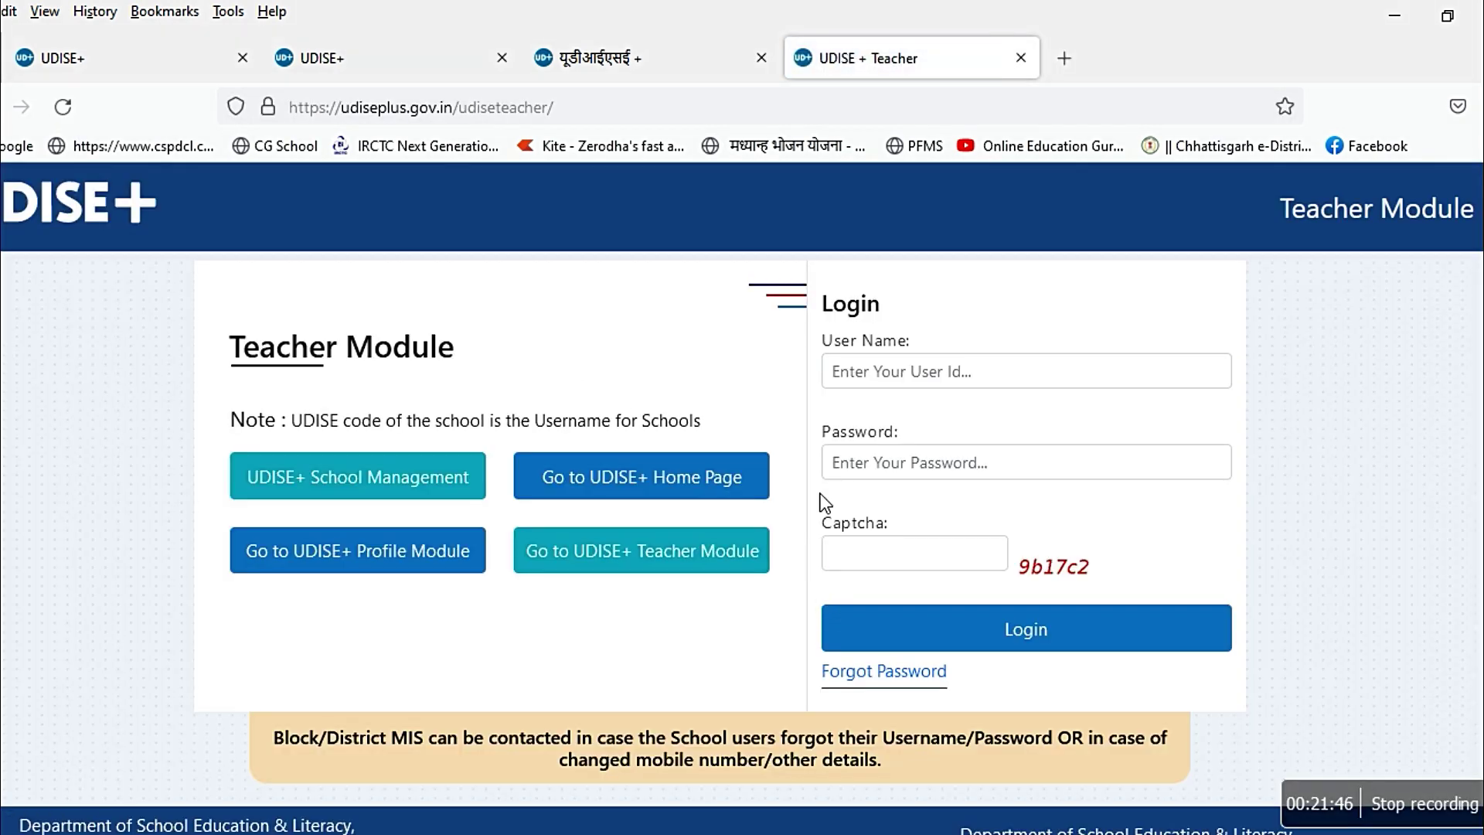
- Log in to the Teacher Module with the school's saved user name and password and the displayed captcha code
left_click(873, 381)
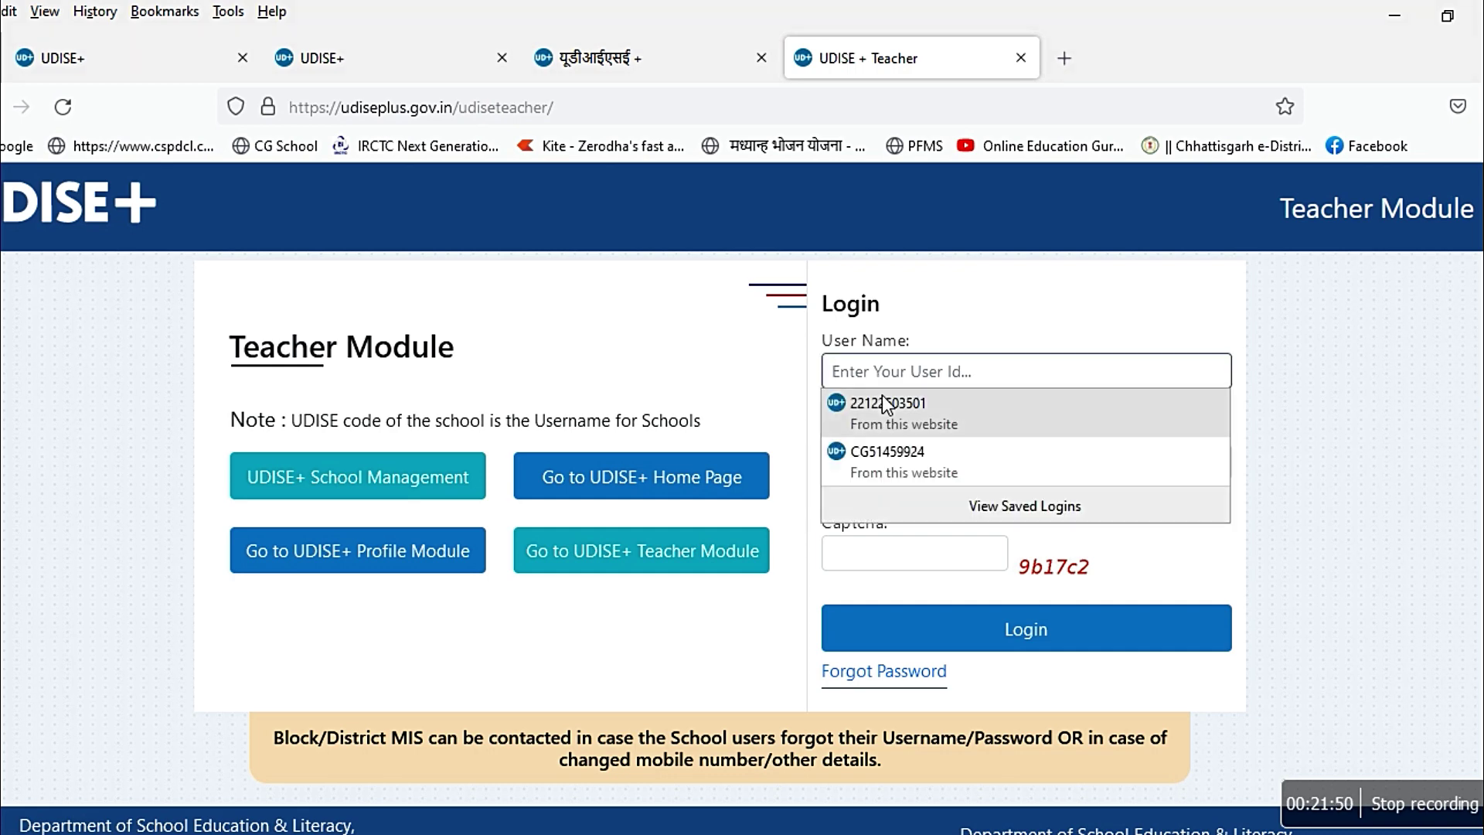
left_click(892, 406)
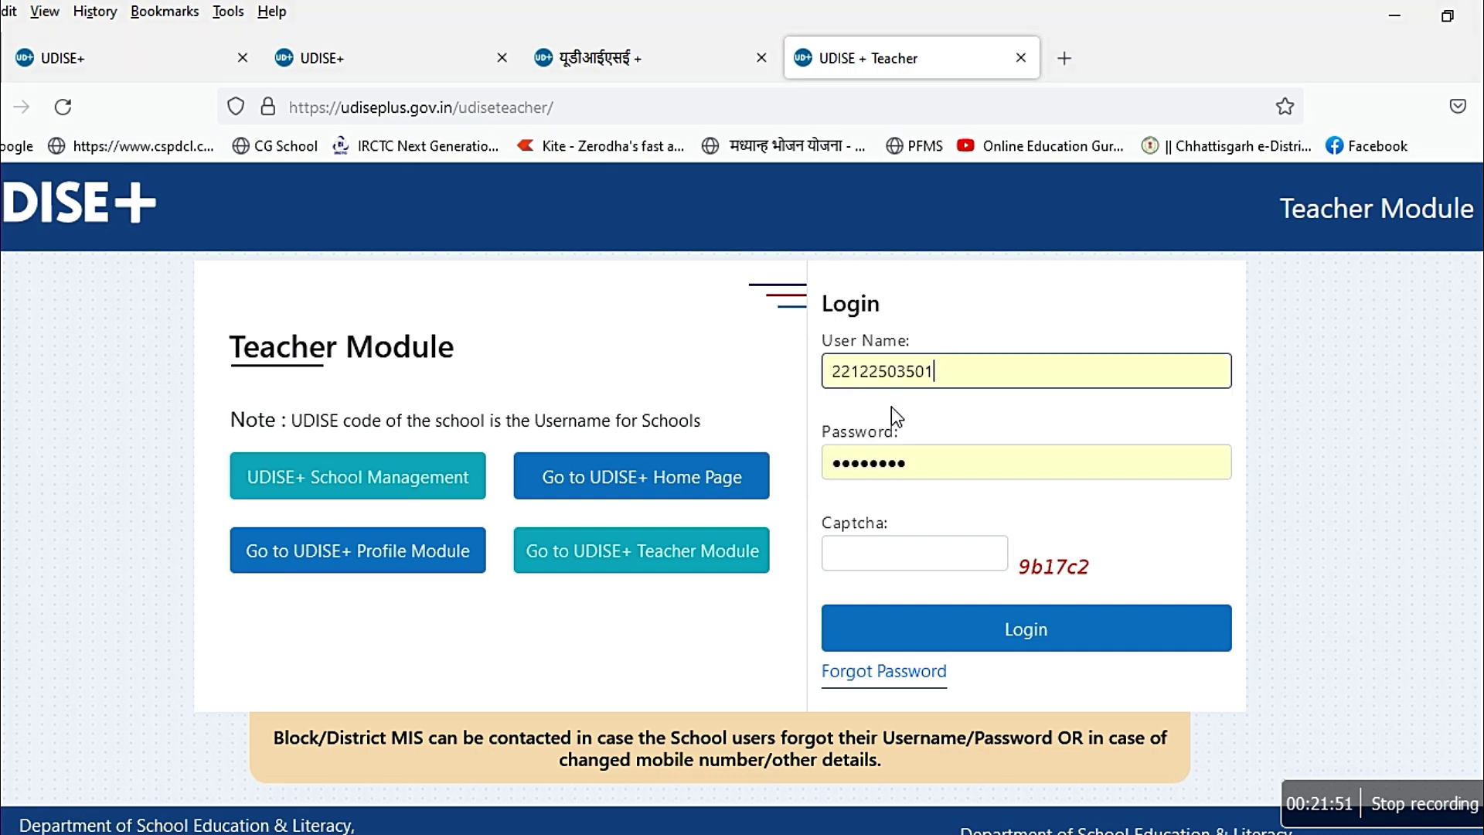
left_click(919, 565)
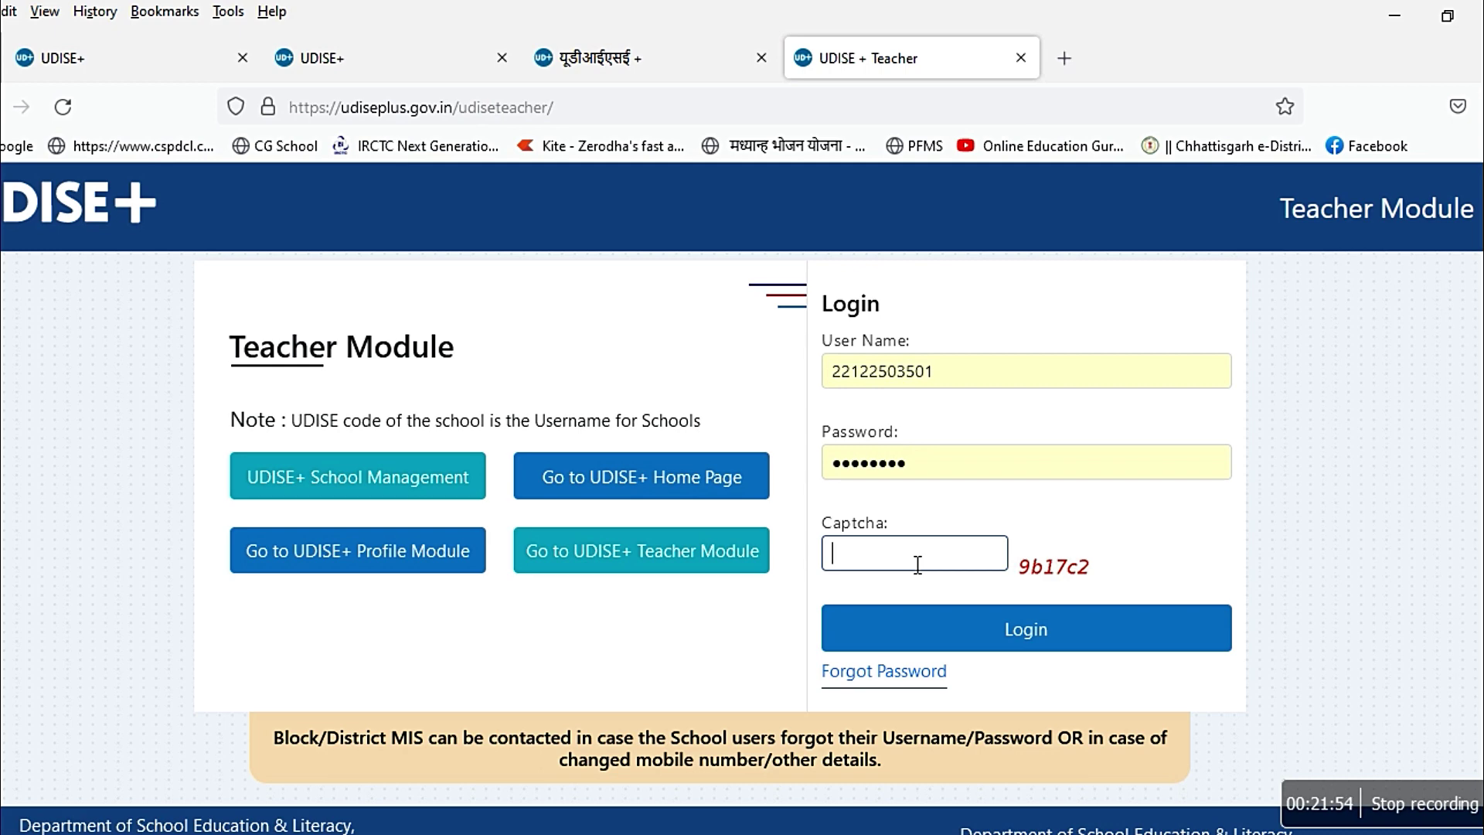
type("9b17c2")
left_click(1030, 627)
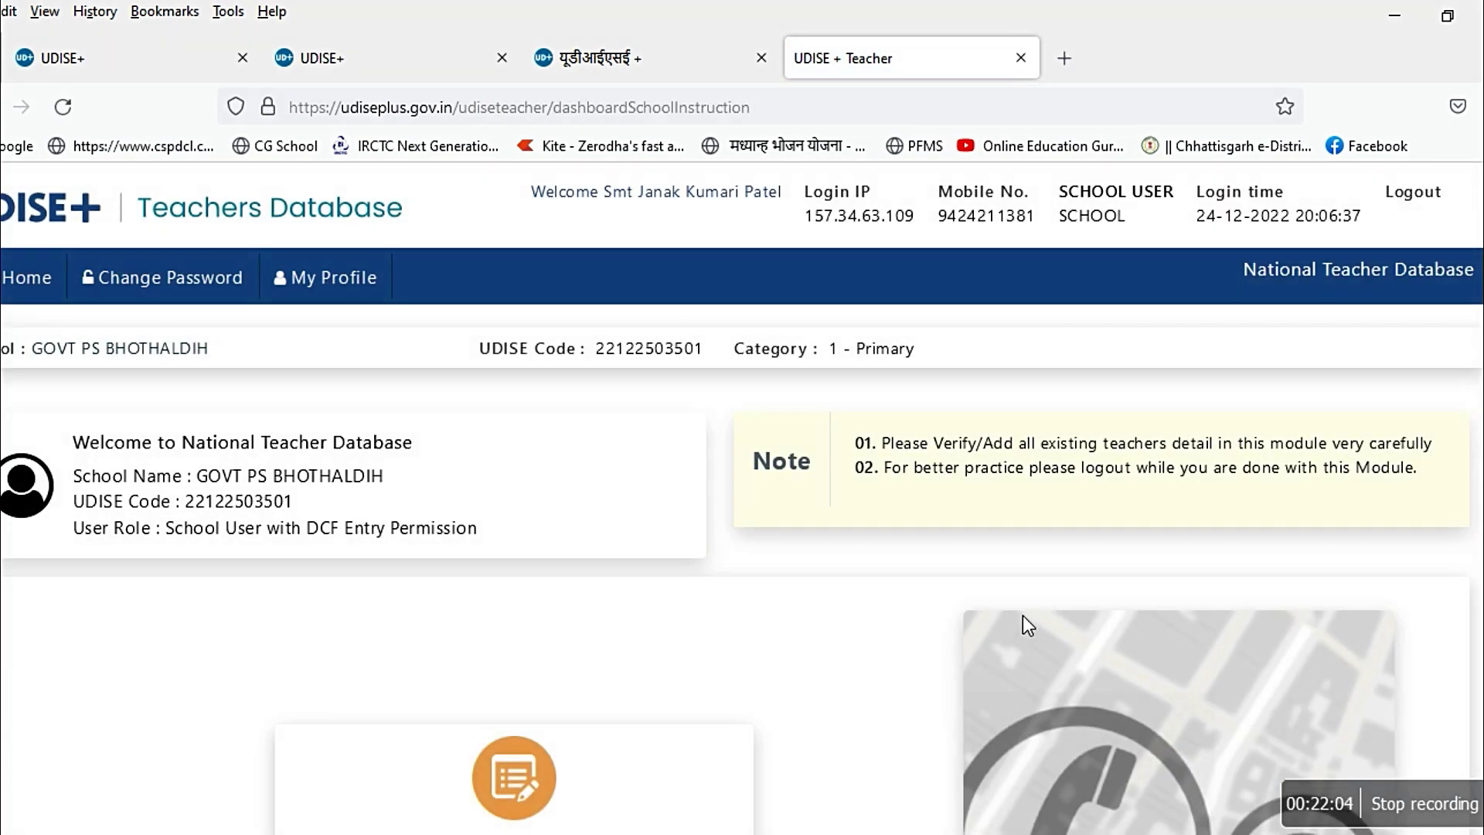
- Read the National Teacher Database welcome page and open the Teacher DCF for data entry
scroll(813, 563, "down", 4)
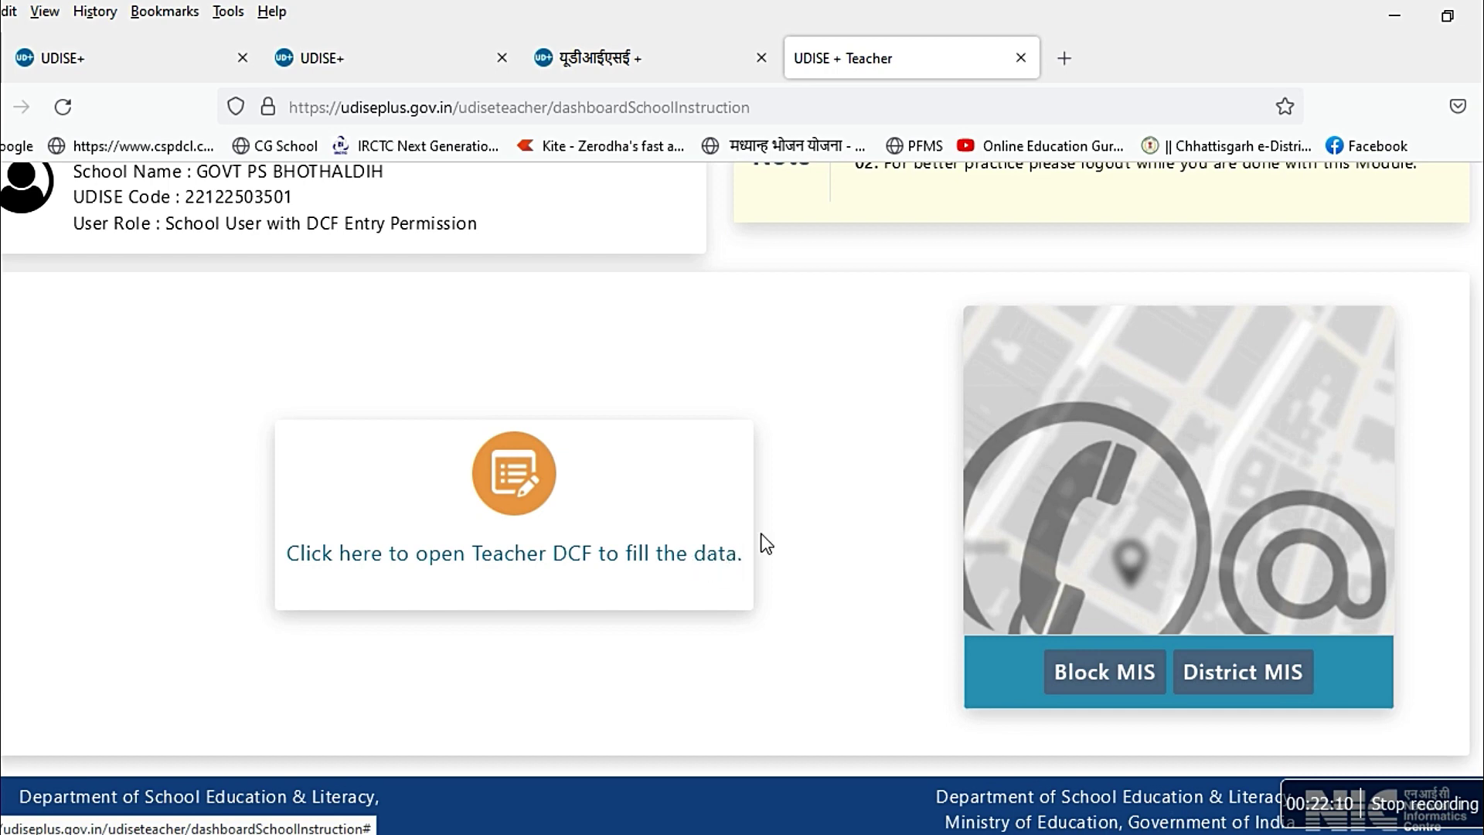
scroll(773, 535, "up", 2)
scroll(773, 535, "up", 1)
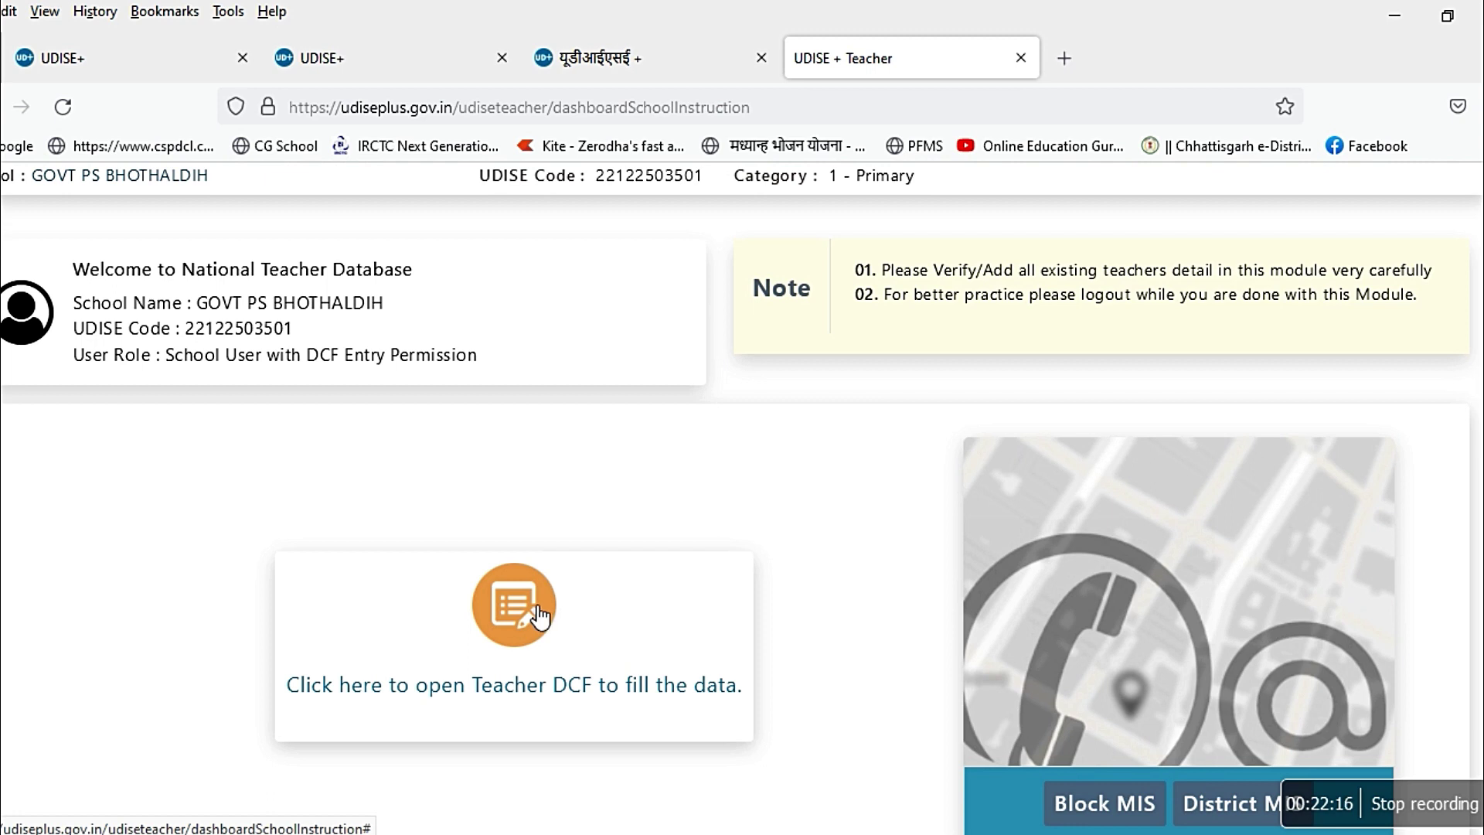
left_click(526, 668)
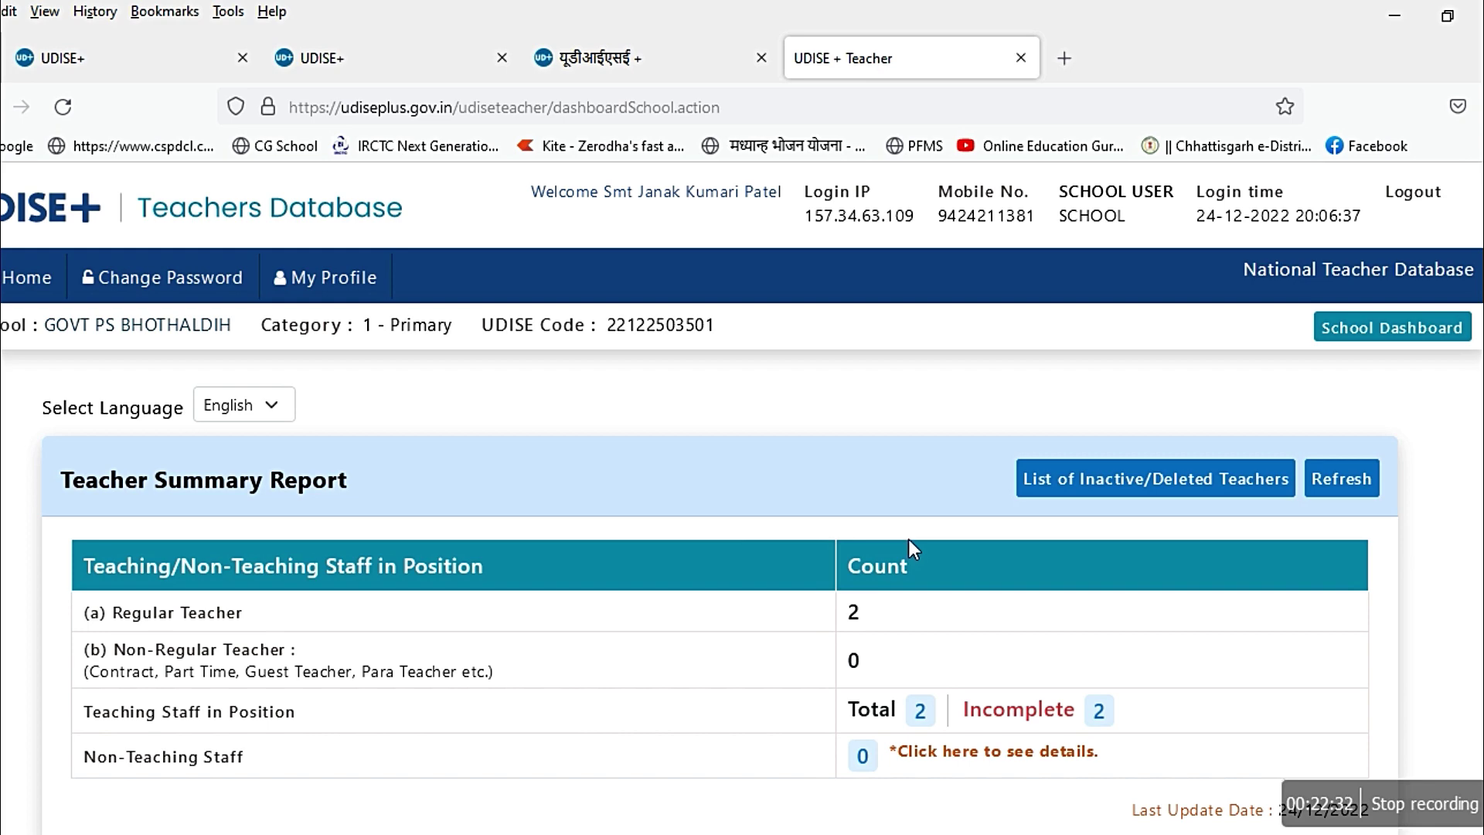
- Switch the Teacher Summary Report to Hindi and open the list of teachers with incomplete (लंबित) records
scroll(906, 535, "down", 1)
scroll(906, 535, "up", 1)
left_click(276, 411)
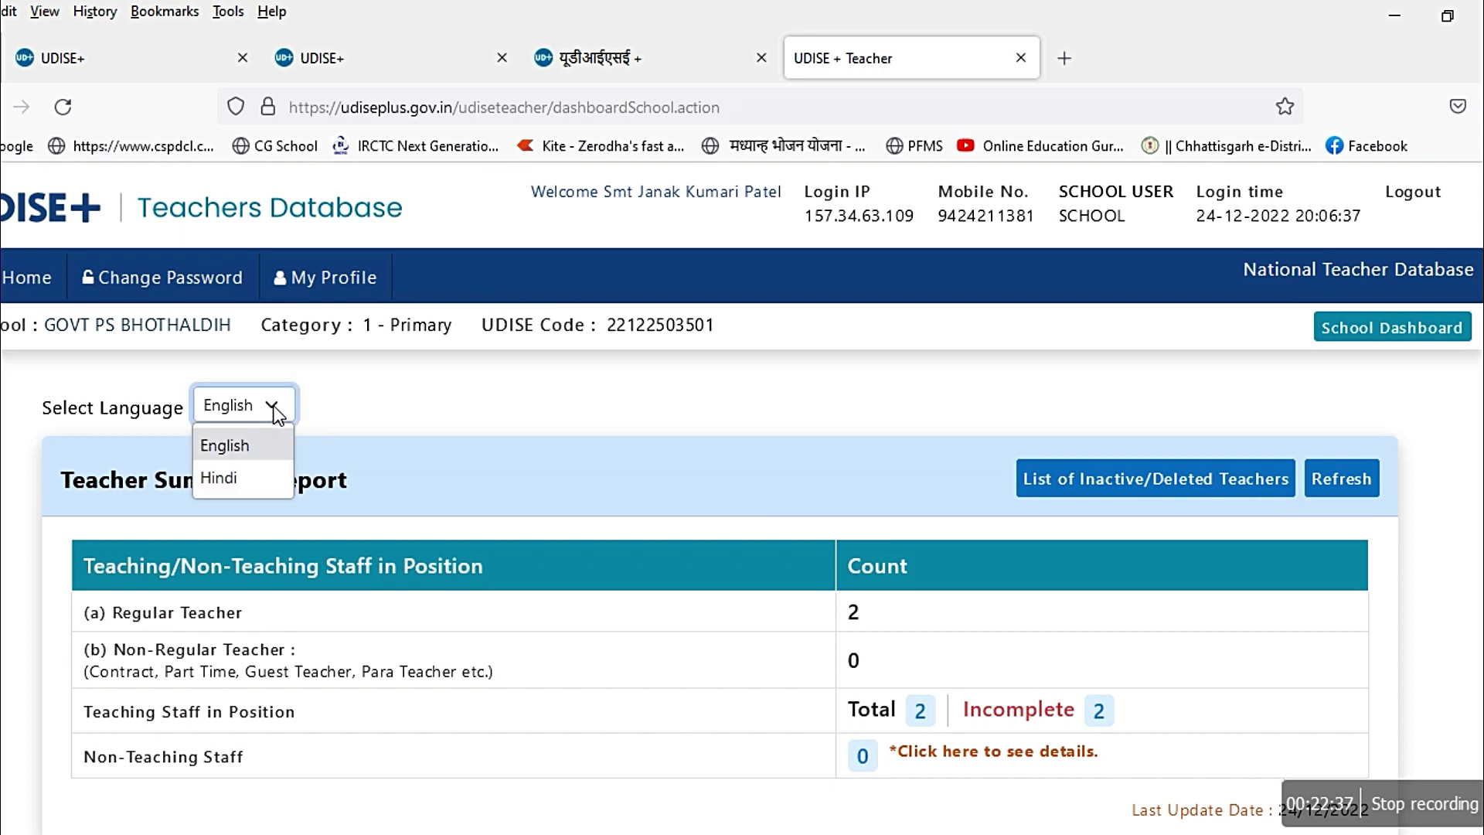
left_click(239, 484)
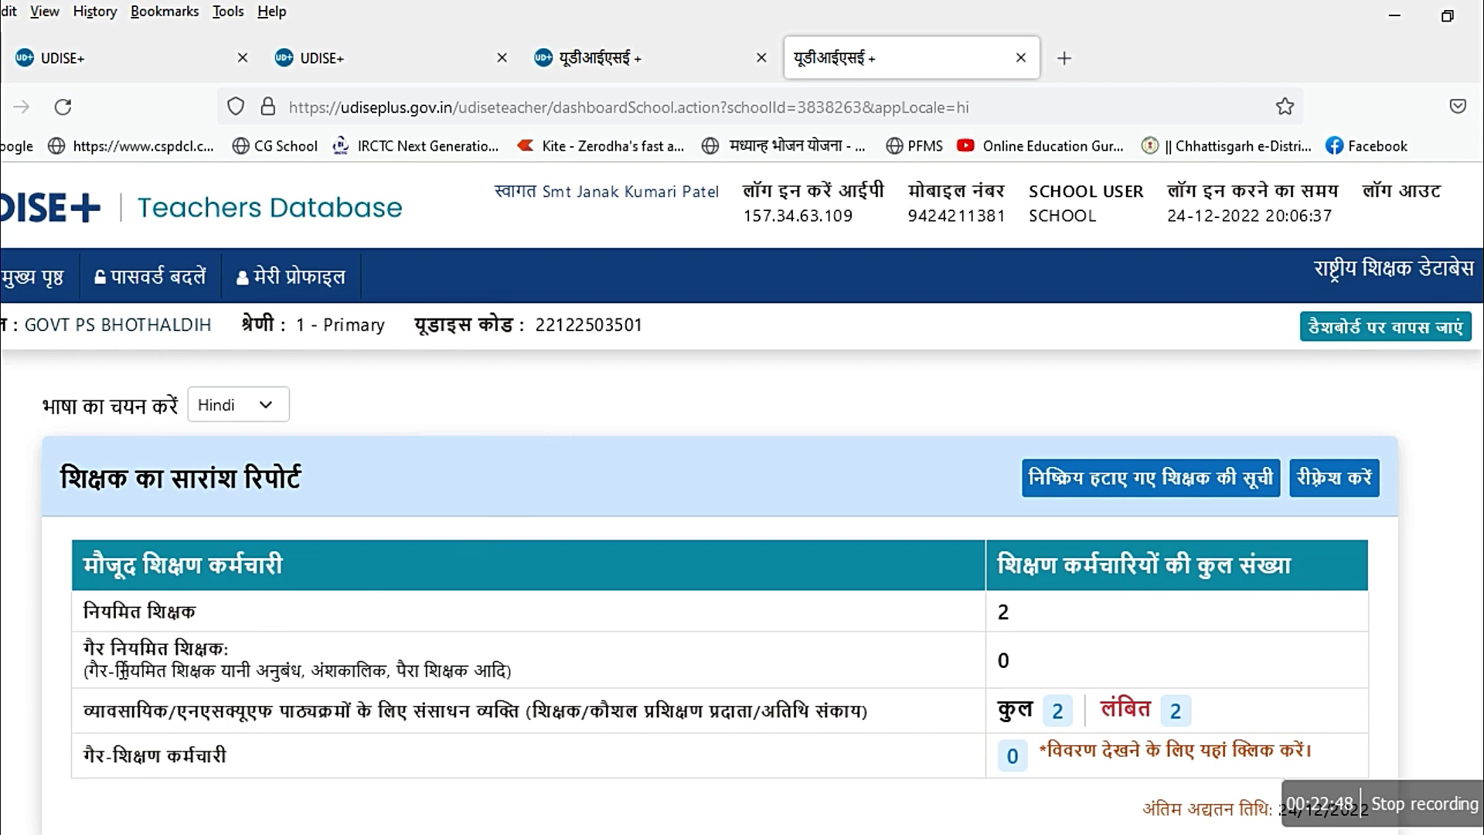
scroll(765, 630, "down", 1)
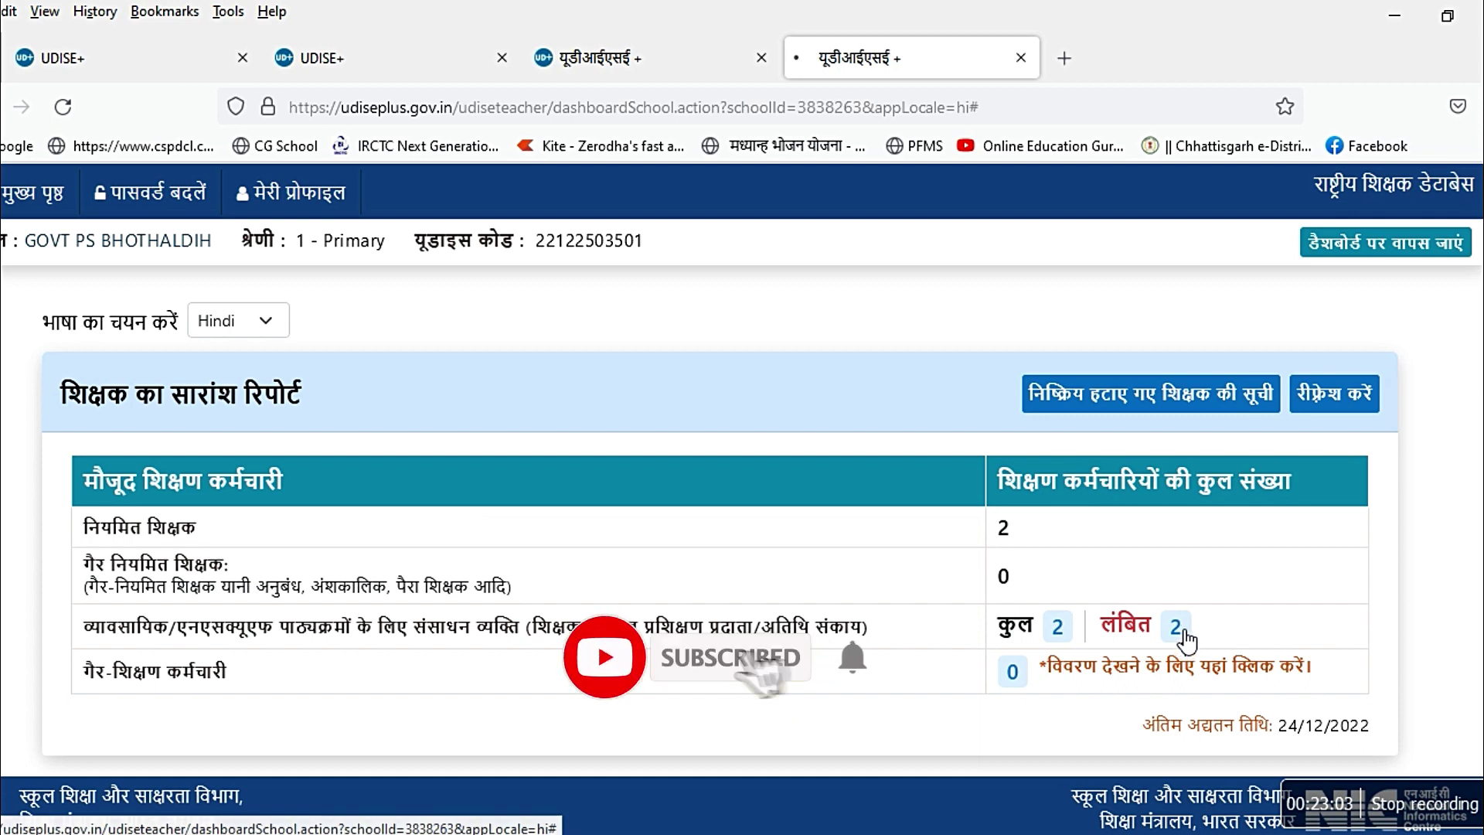
left_click(1185, 641)
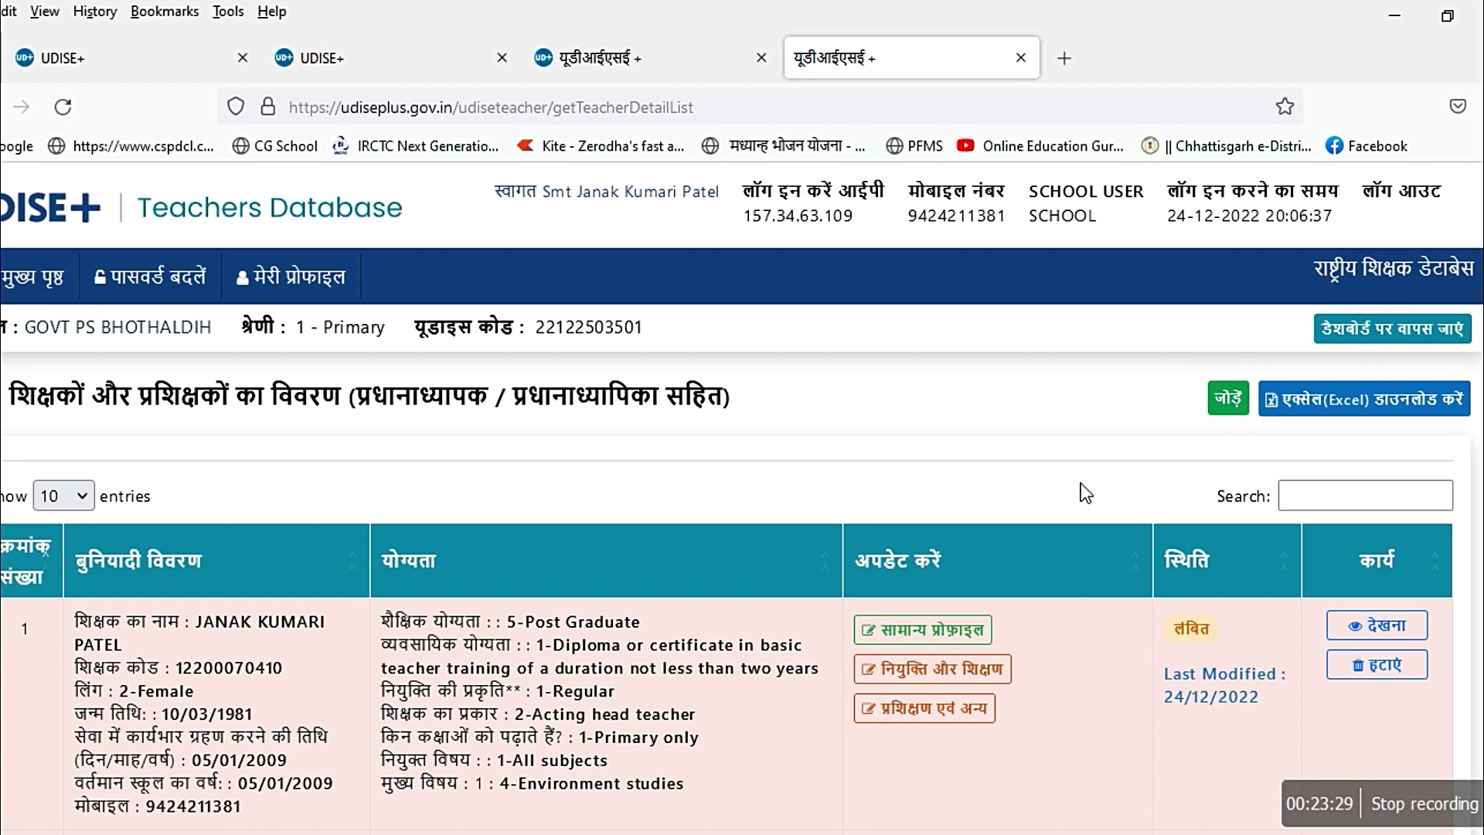
- Check the incomplete teacher records, open the first teacher's सामान्य प्रोफ़ाइल, review it and continue to नियुक्ति और शिक्षण
scroll(1082, 485, "down", 3)
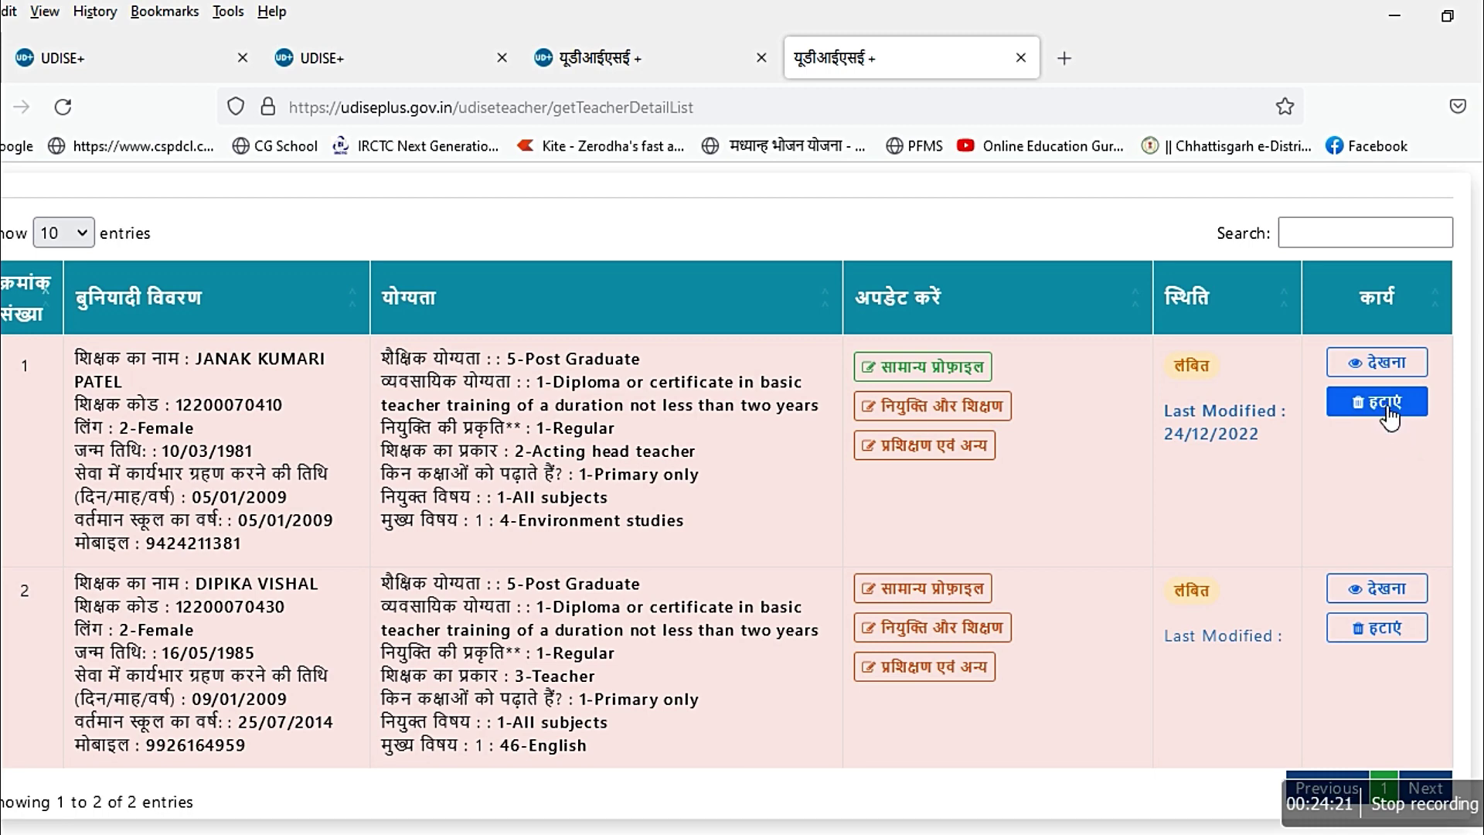
scroll(1342, 434, "down", 1)
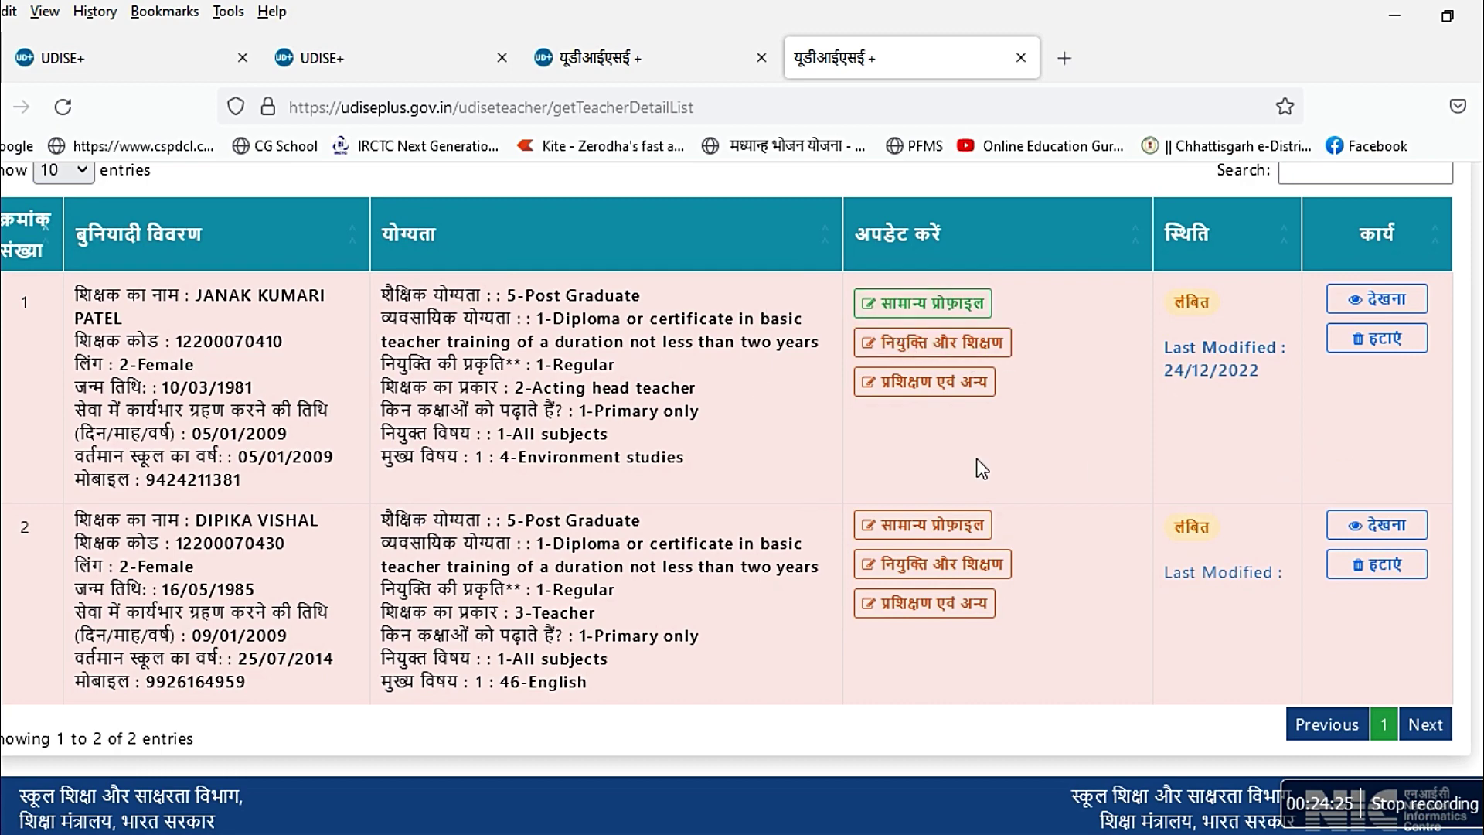
scroll(977, 466, "up", 2)
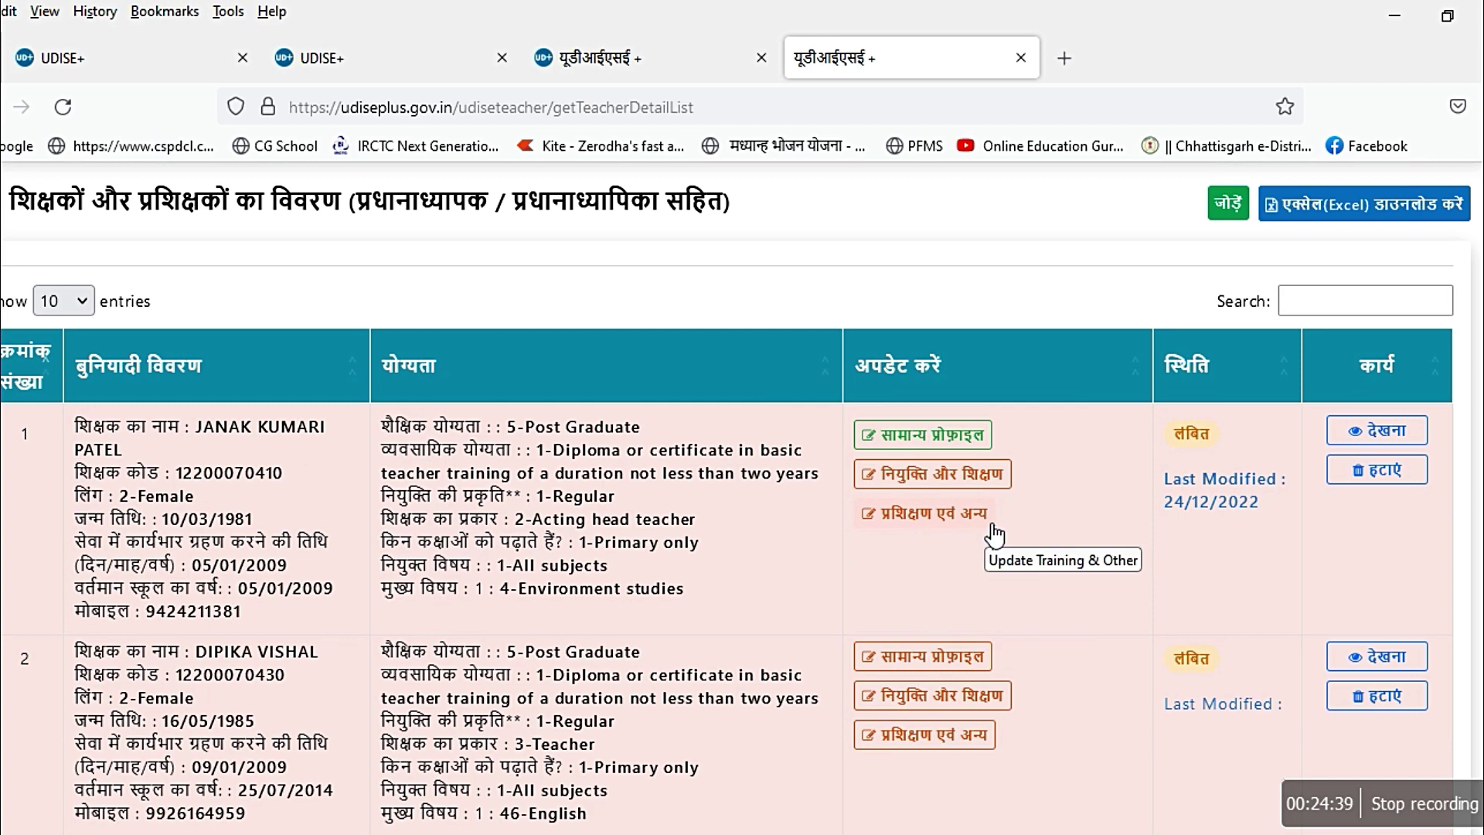
left_click(936, 441)
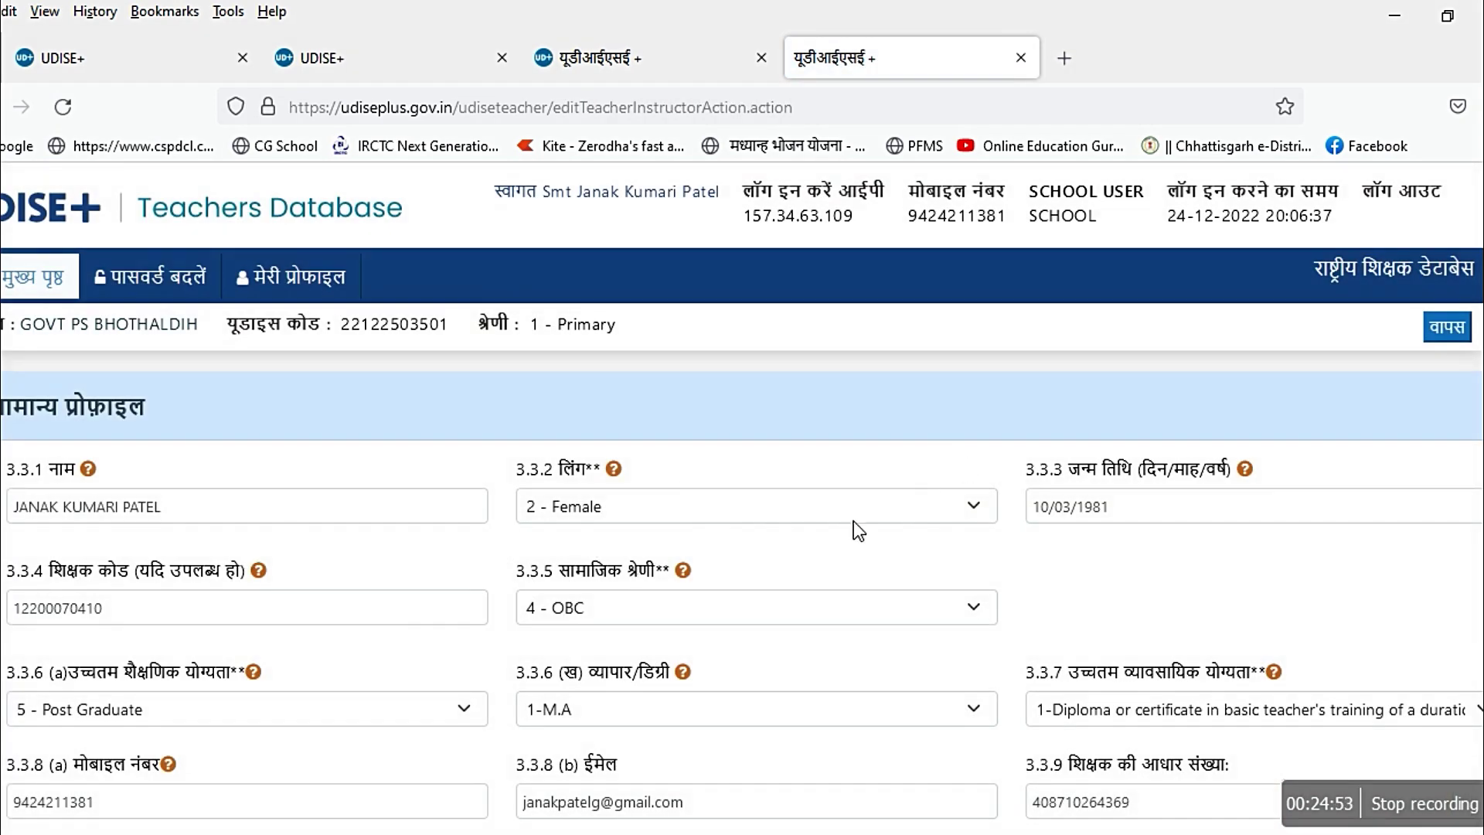
scroll(1126, 590, "down", 5)
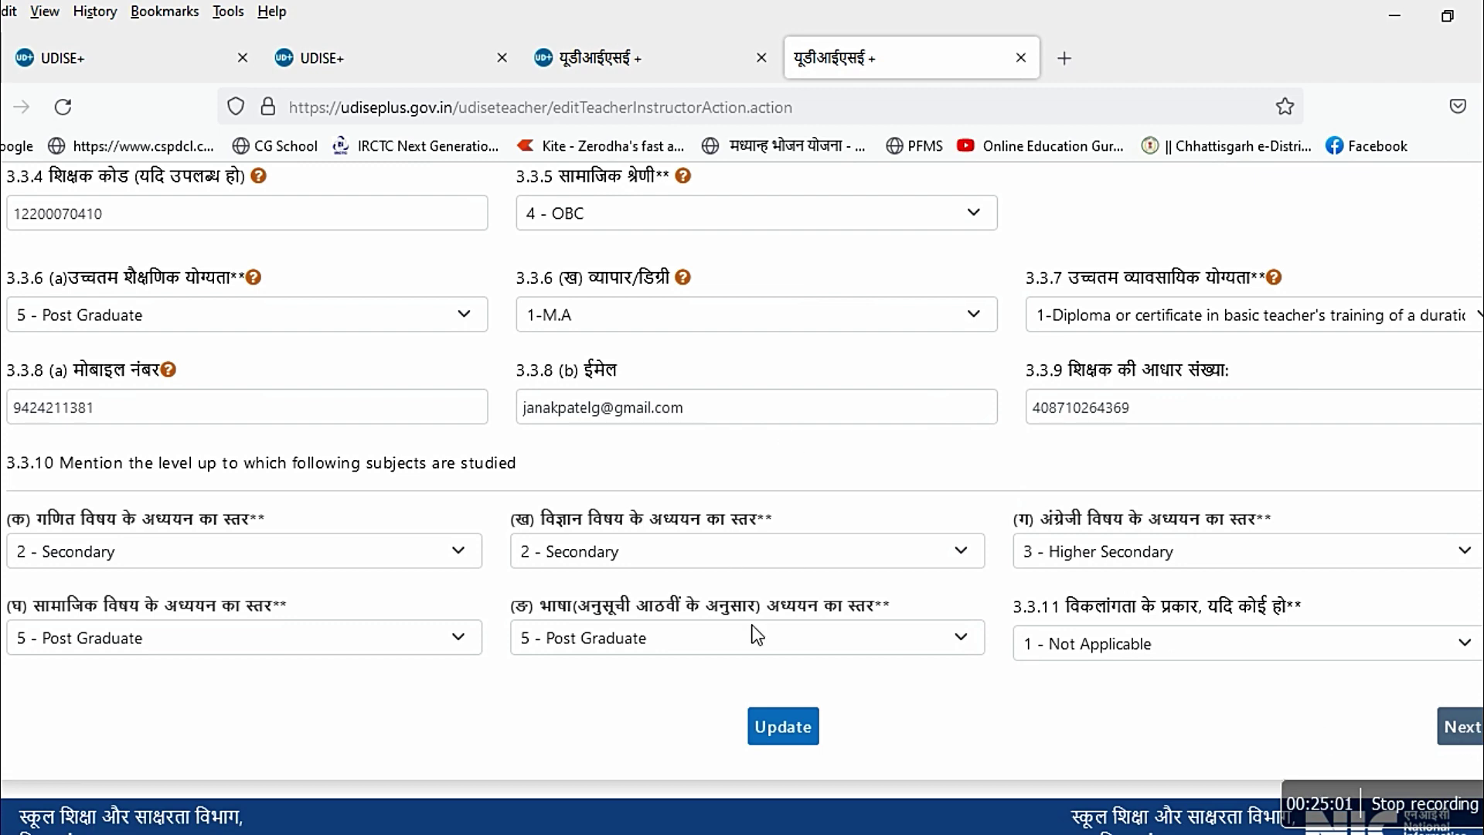
left_click(1468, 729)
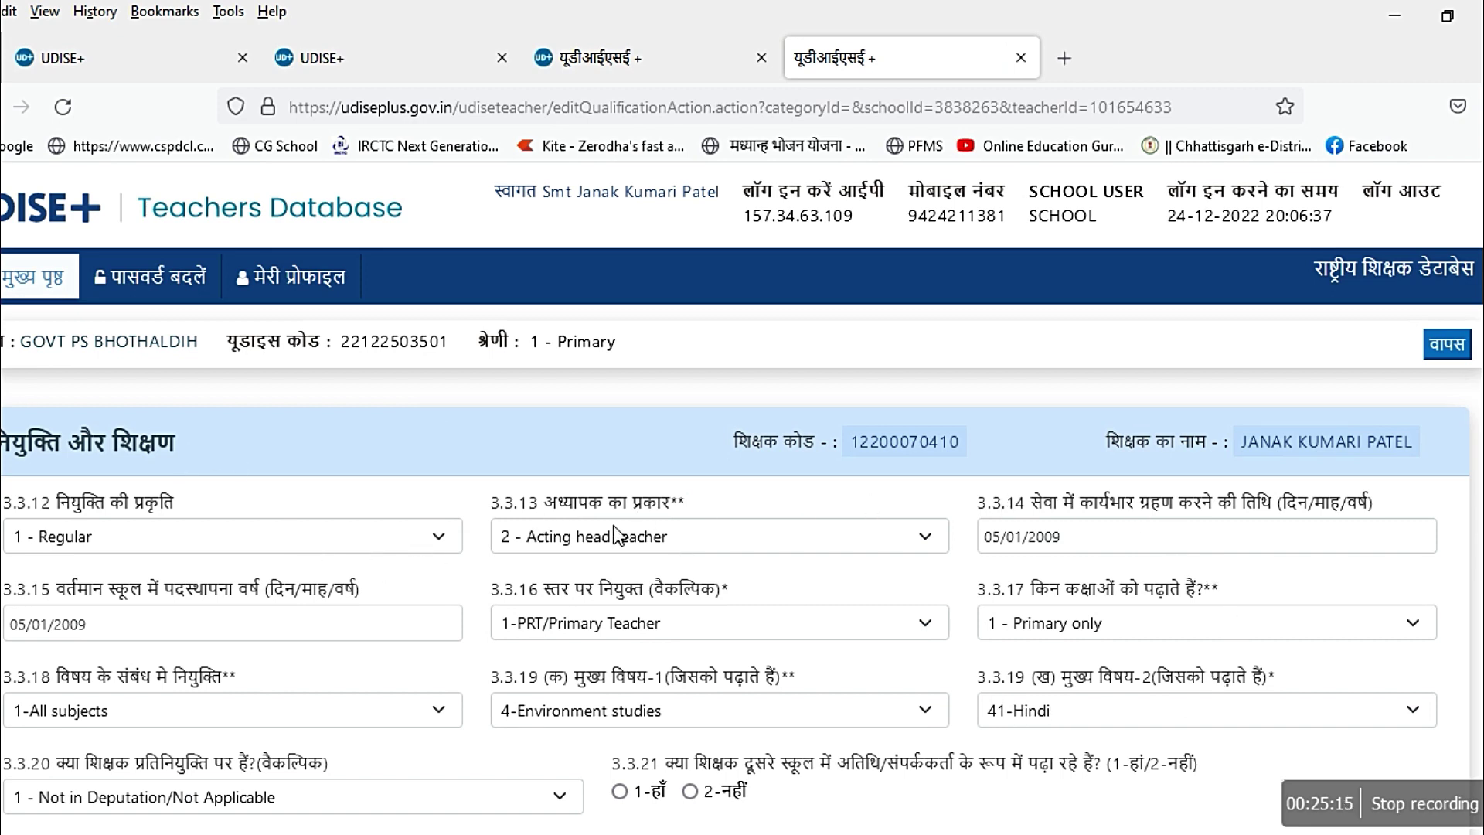
- Set 3.3.13 teacher type to 3 - Teacher, answer 3.3.21 with 2-नहीं, and update the appointment and teaching details
left_click(684, 539)
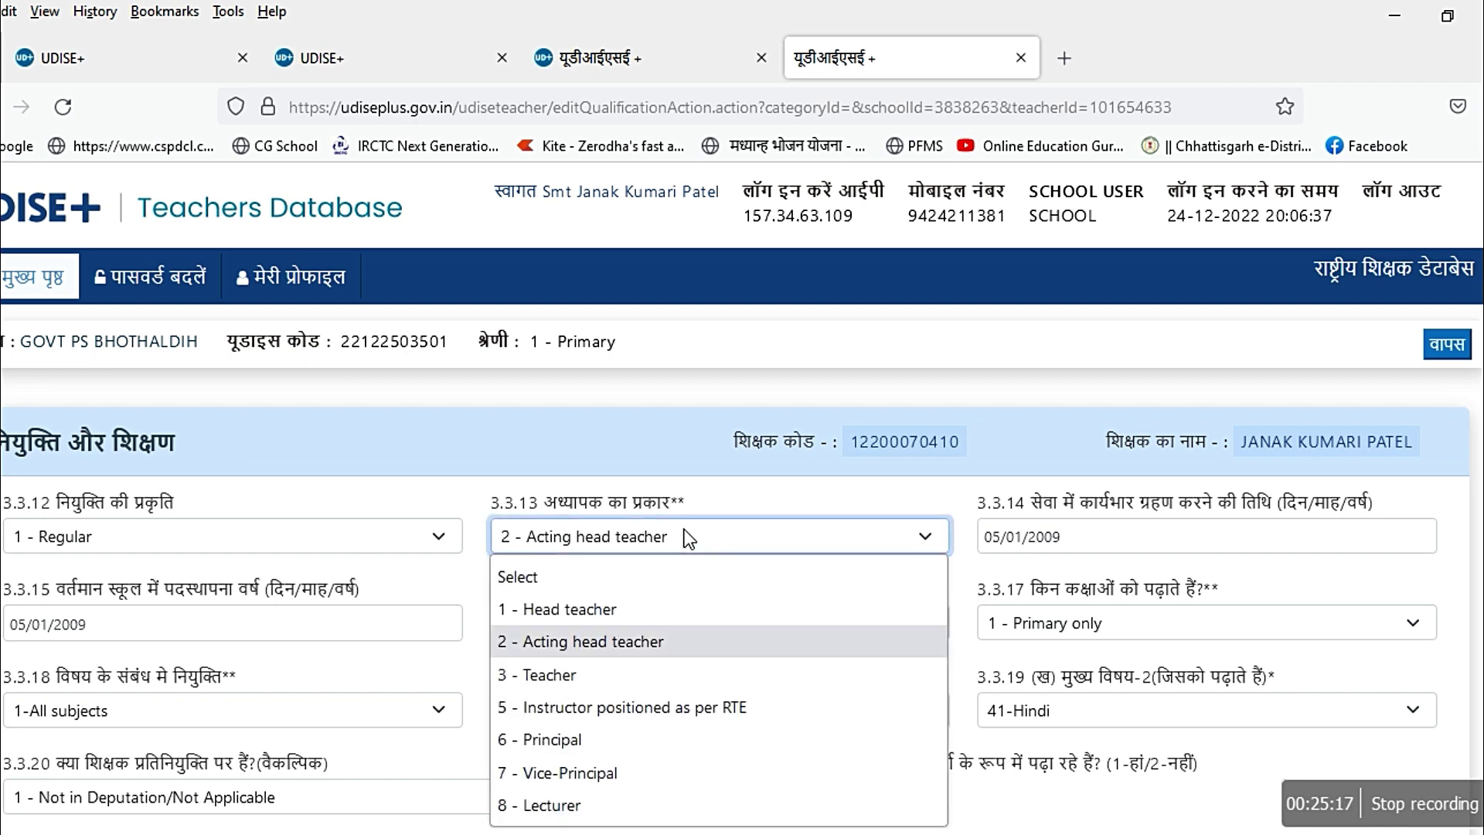
left_click(575, 674)
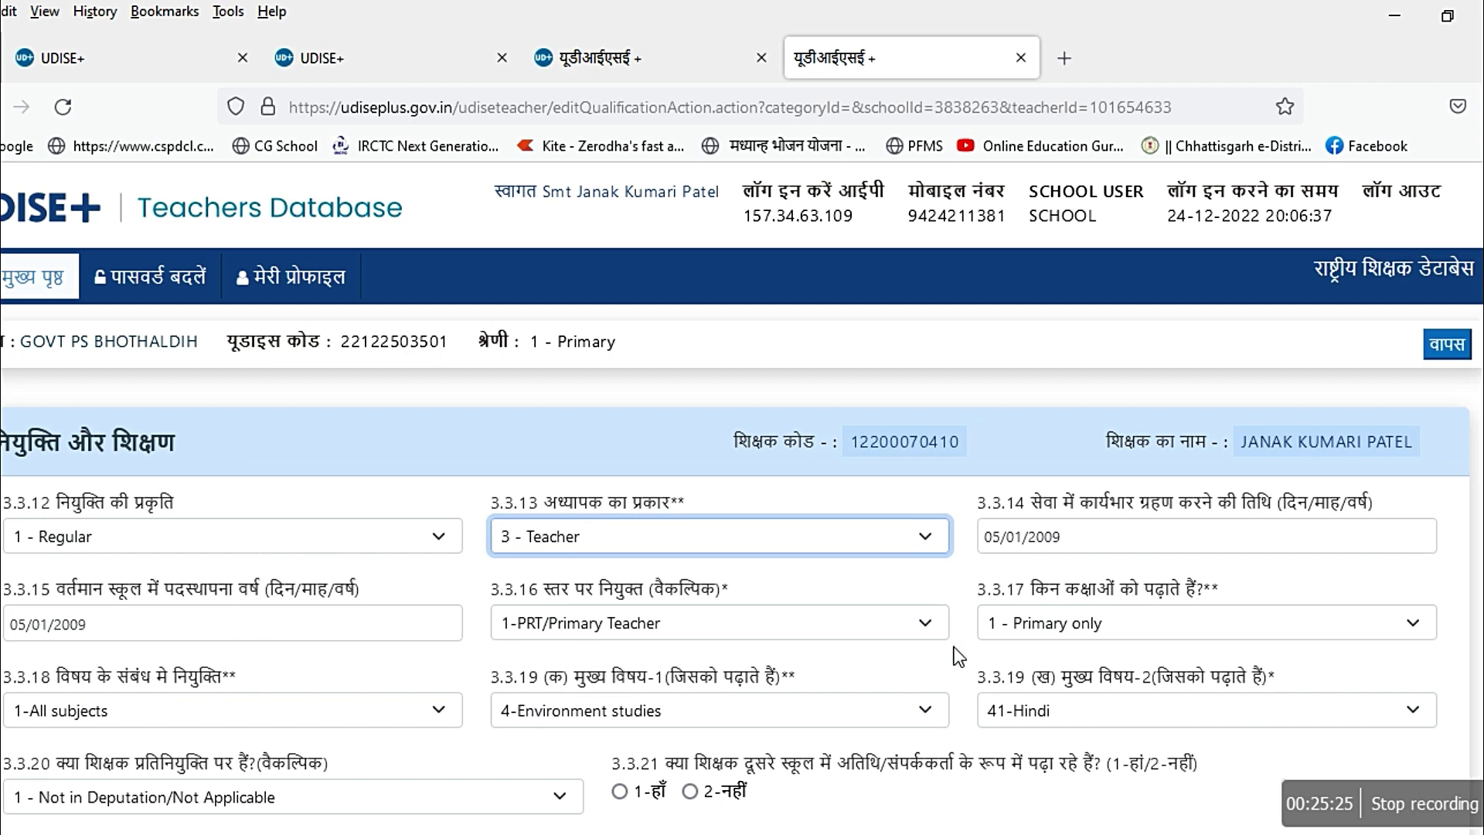
scroll(1150, 645, "down", 2)
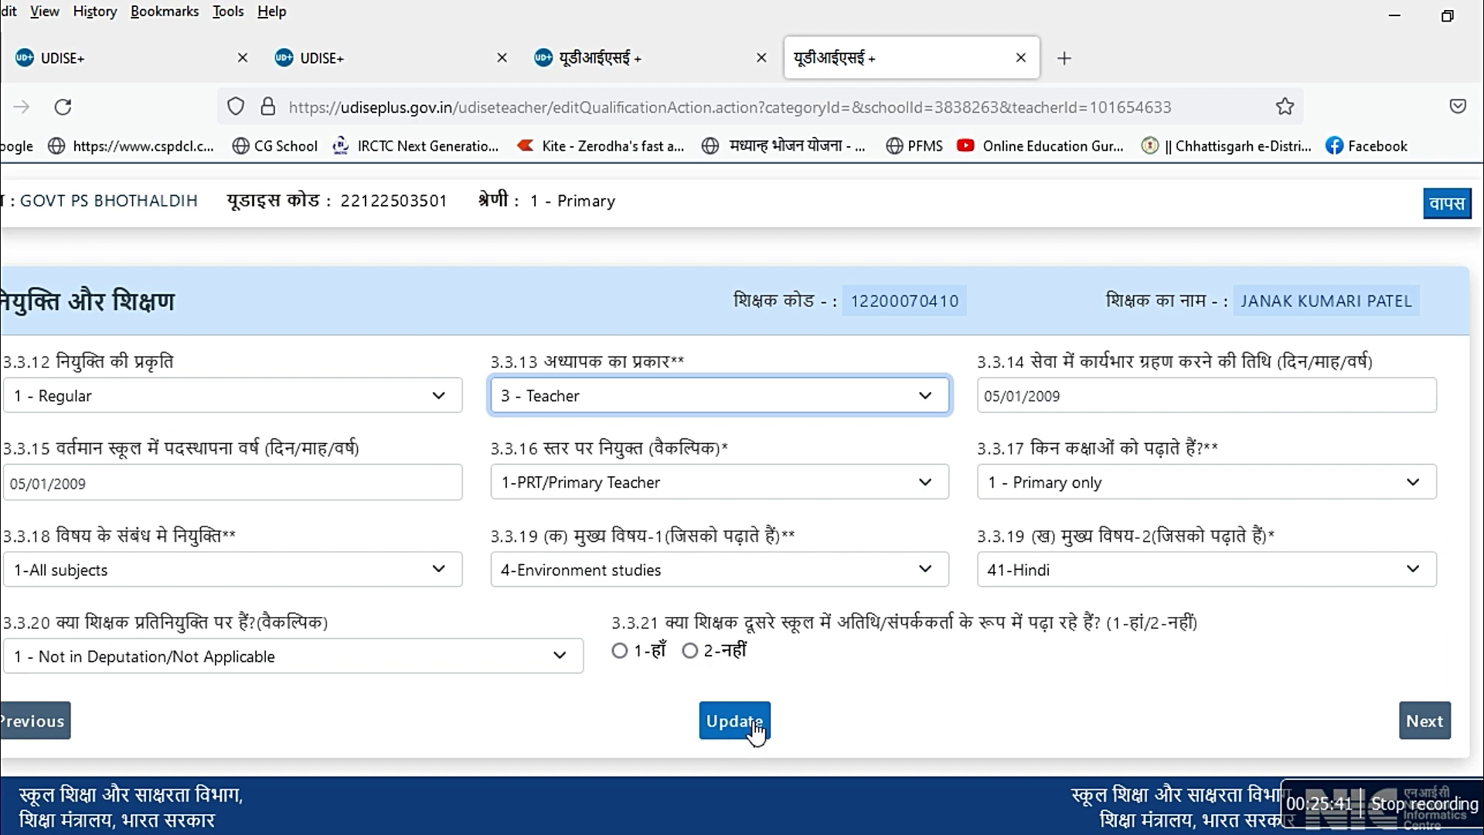
left_click(690, 651)
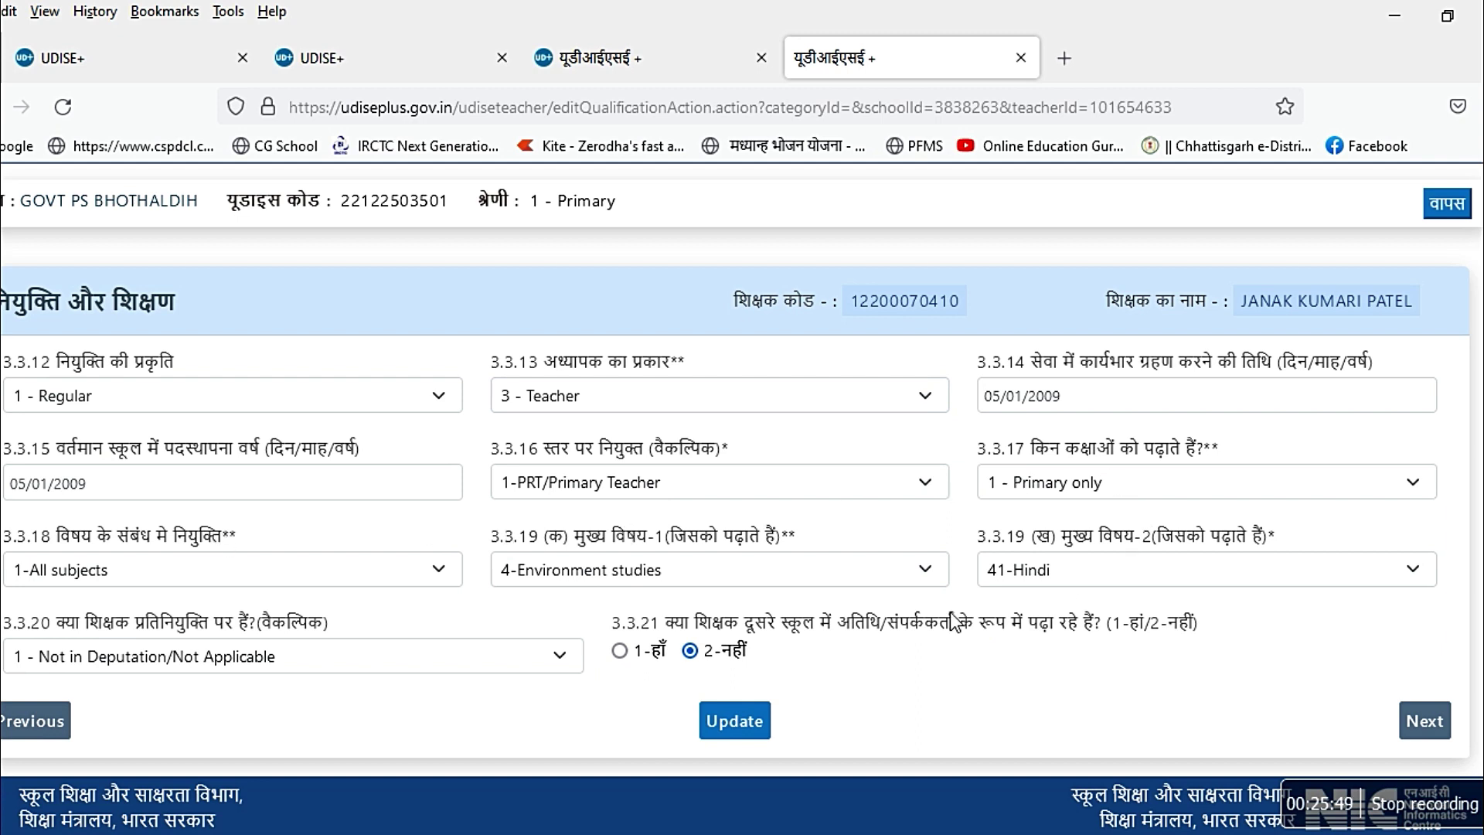
left_click(756, 724)
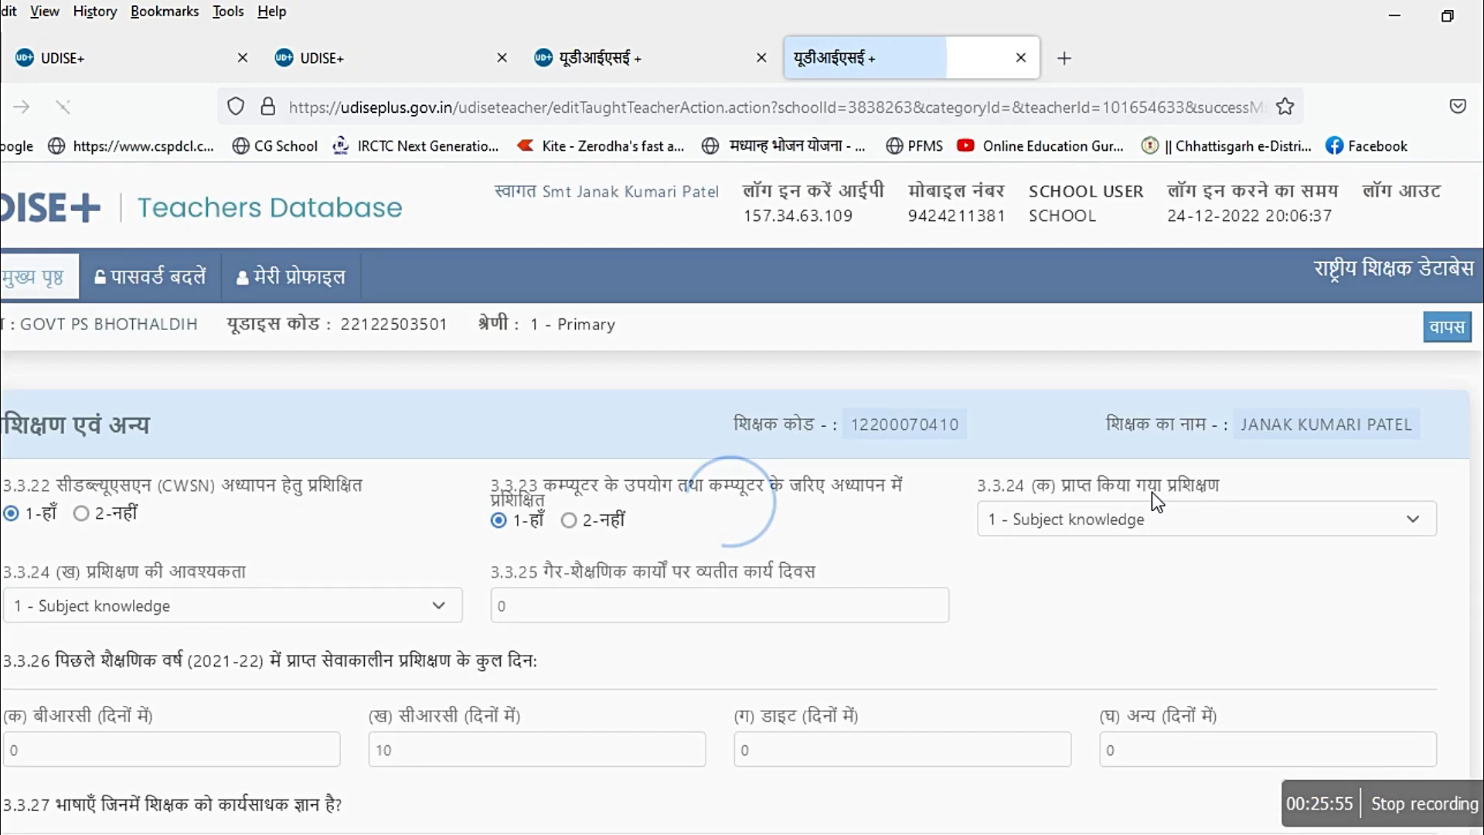
- Review the first teacher's प्रशिक्षण एवं अन्य form, from CWSN training in 3.3.22 to weekly ICT hours in 3.3.34
scroll(1160, 502, "down", 8)
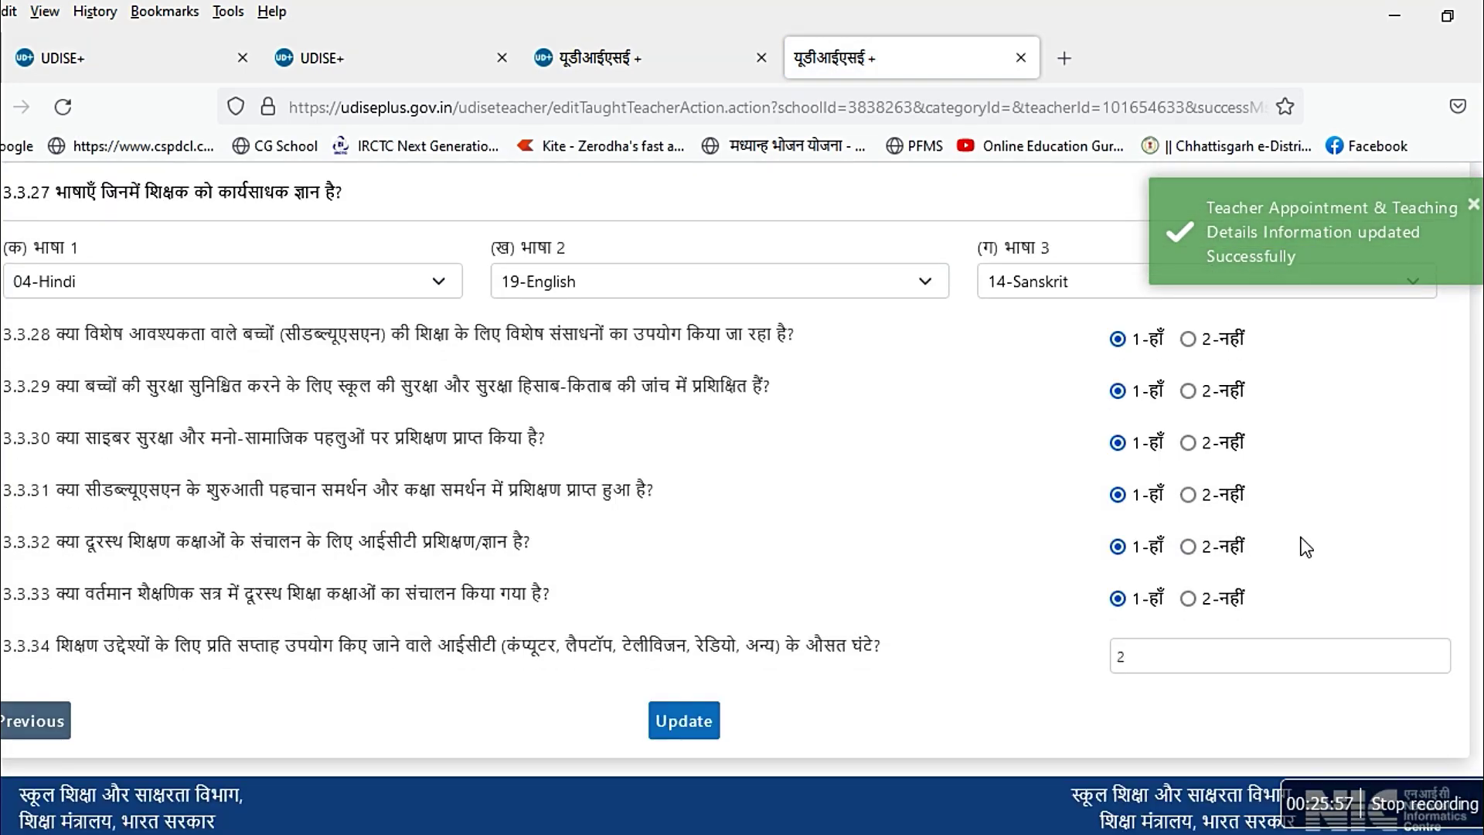
scroll(435, 573, "up", 8)
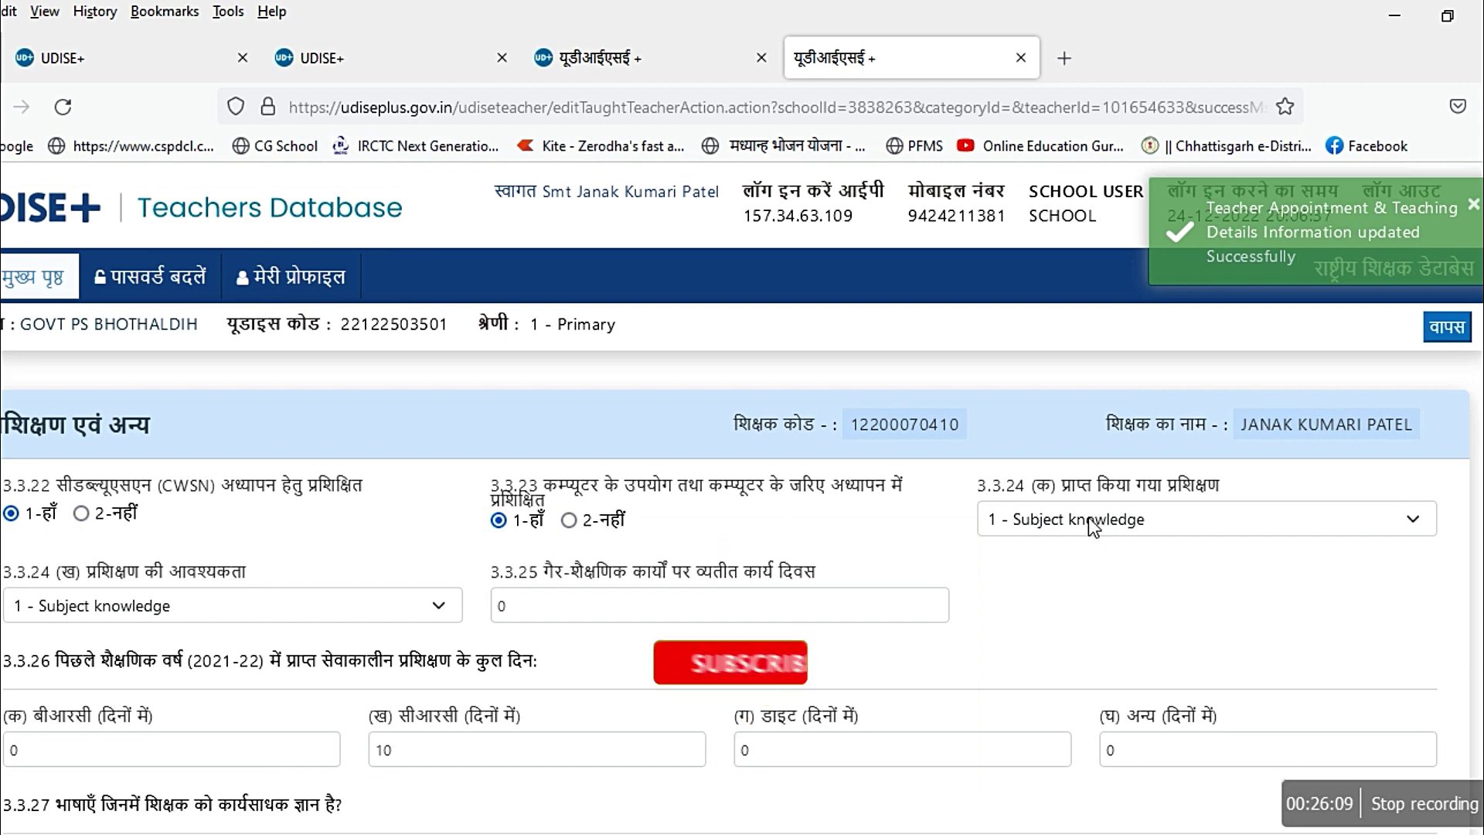
left_click(208, 606)
left_click(232, 602)
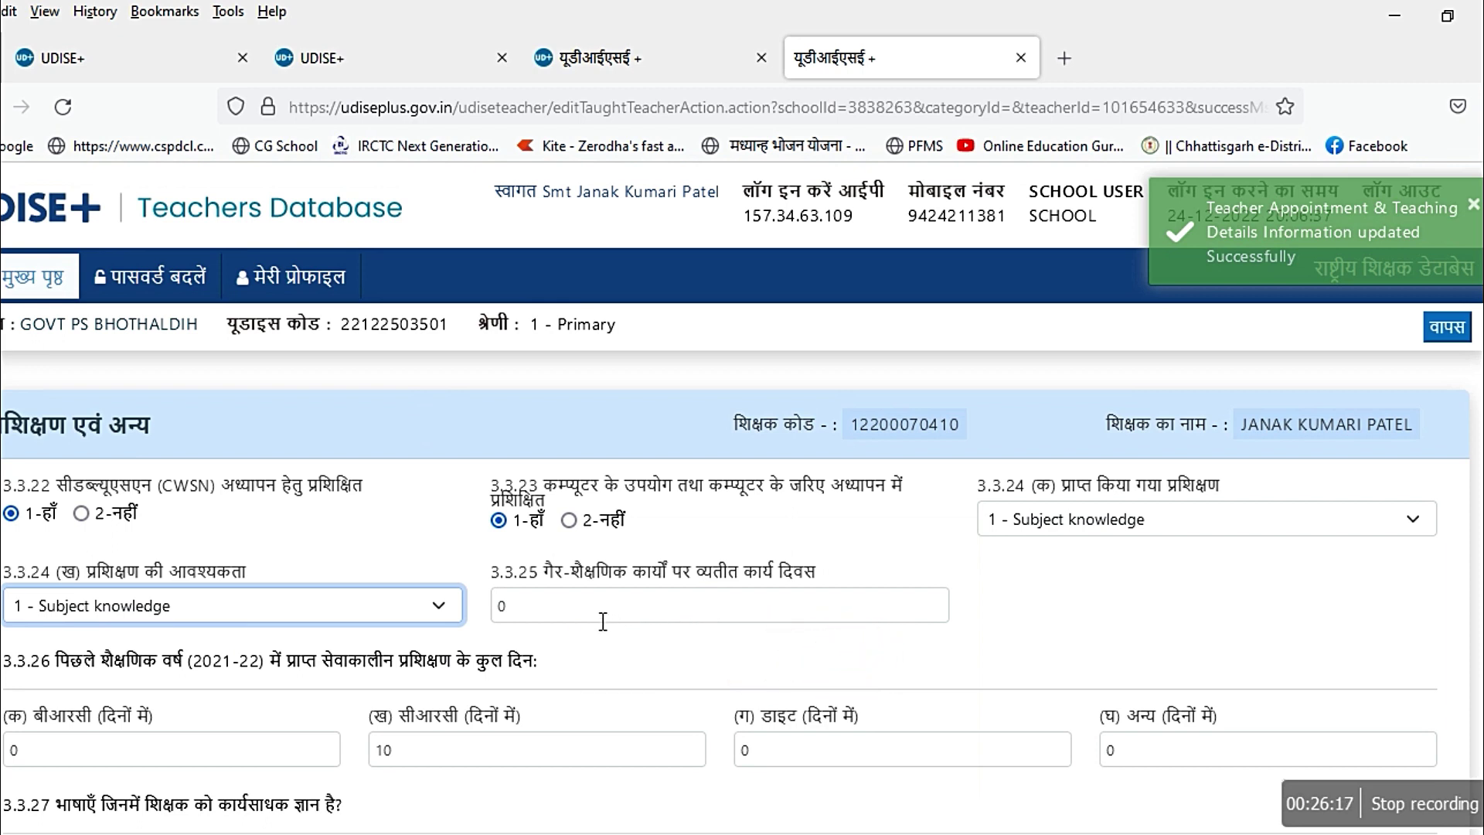
double_click(559, 616)
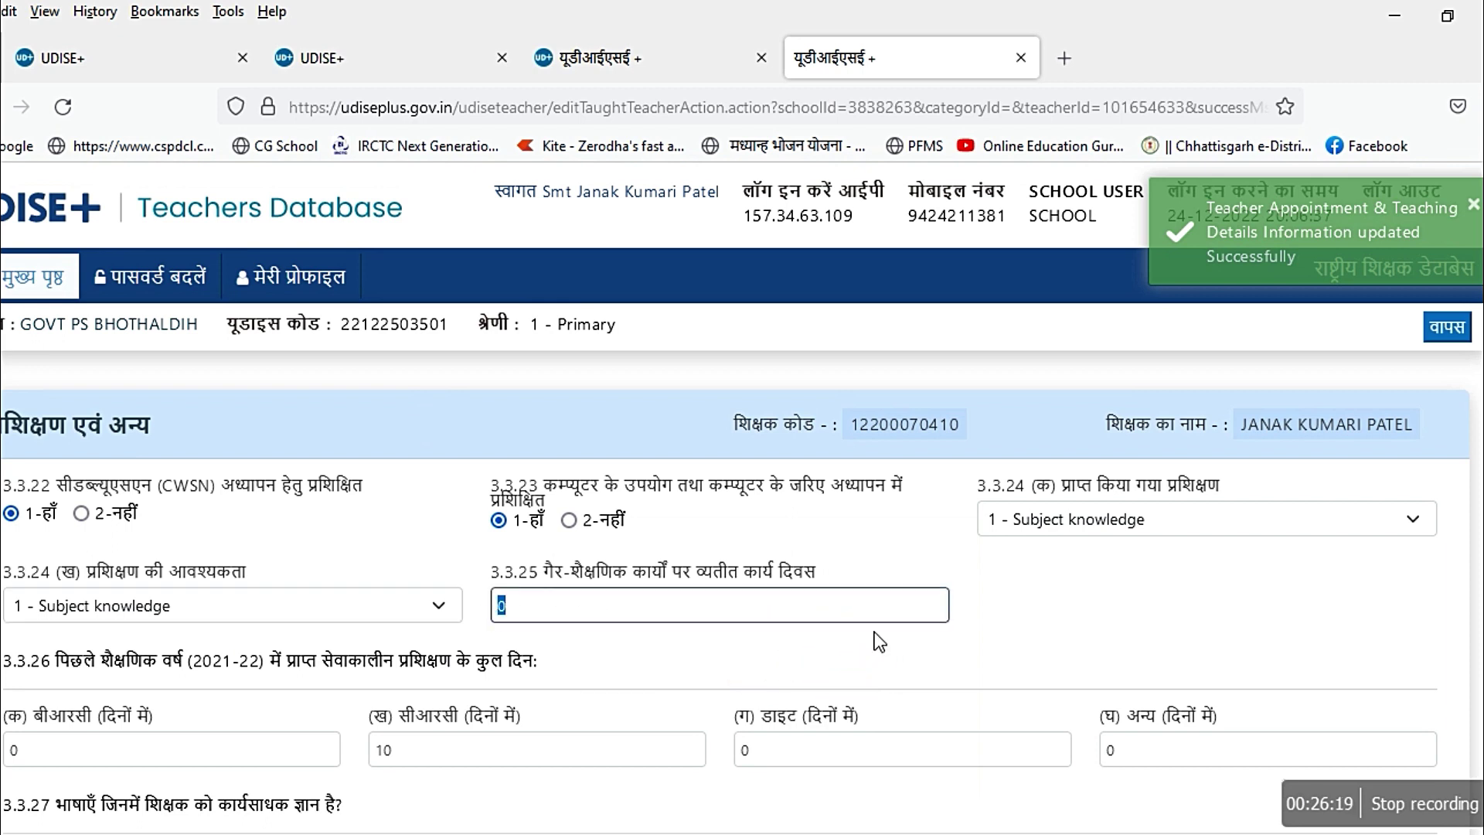
left_click(1024, 618)
scroll(1018, 606, "down", 5)
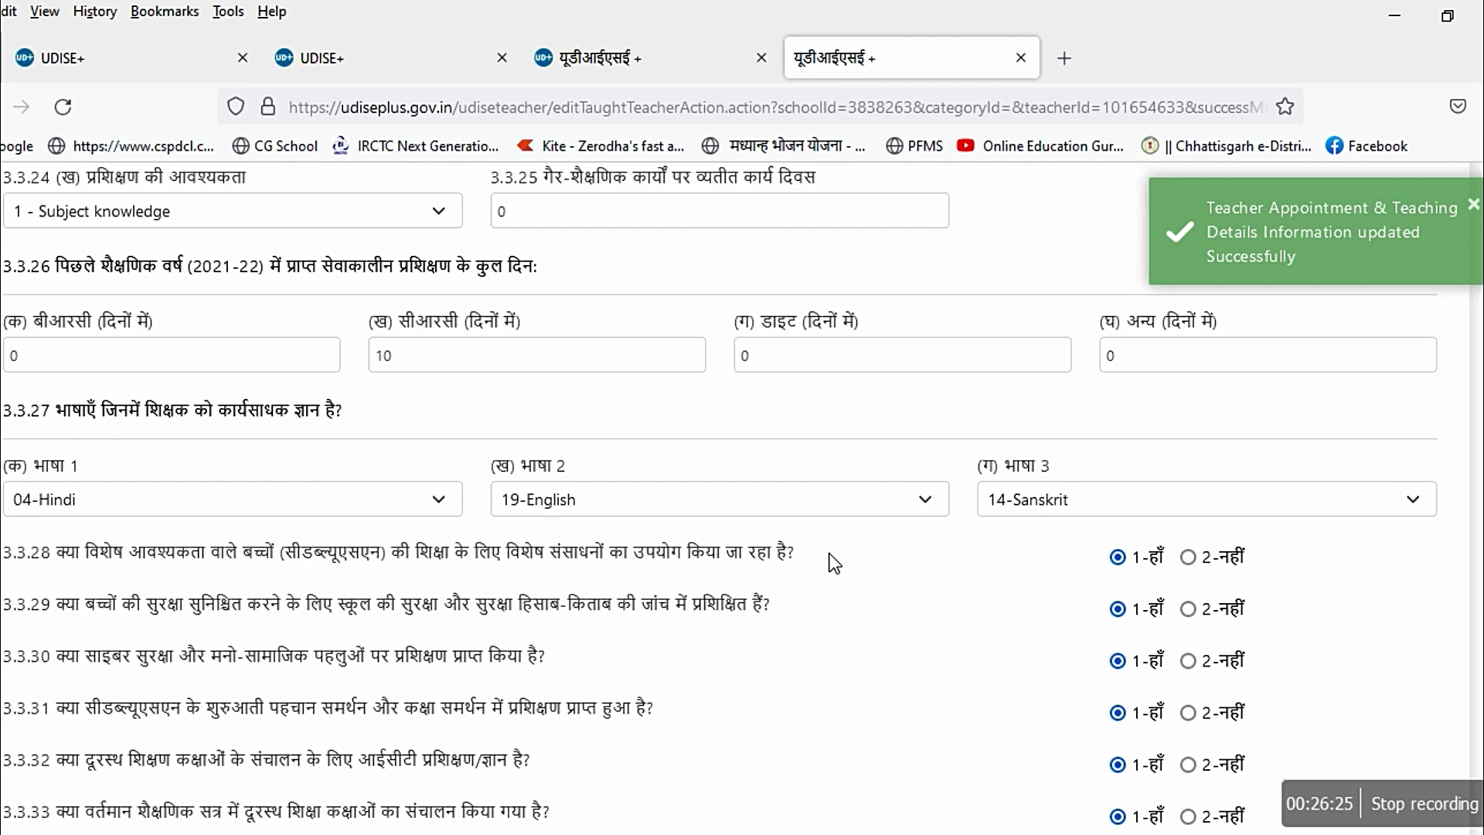
scroll(831, 559, "down", 2)
scroll(832, 555, "up", 1)
scroll(830, 550, "down", 3)
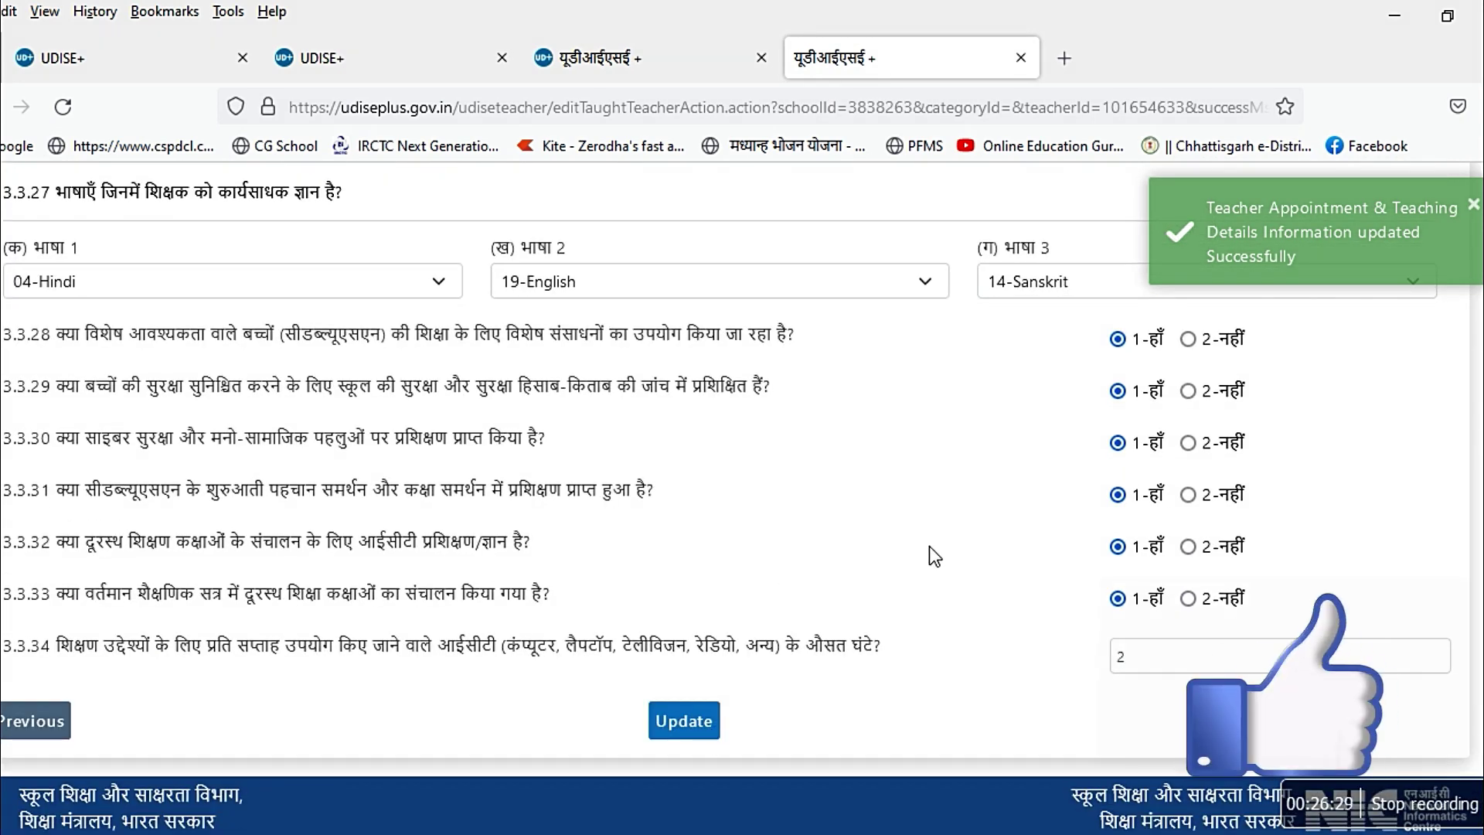
scroll(929, 545, "up", 10)
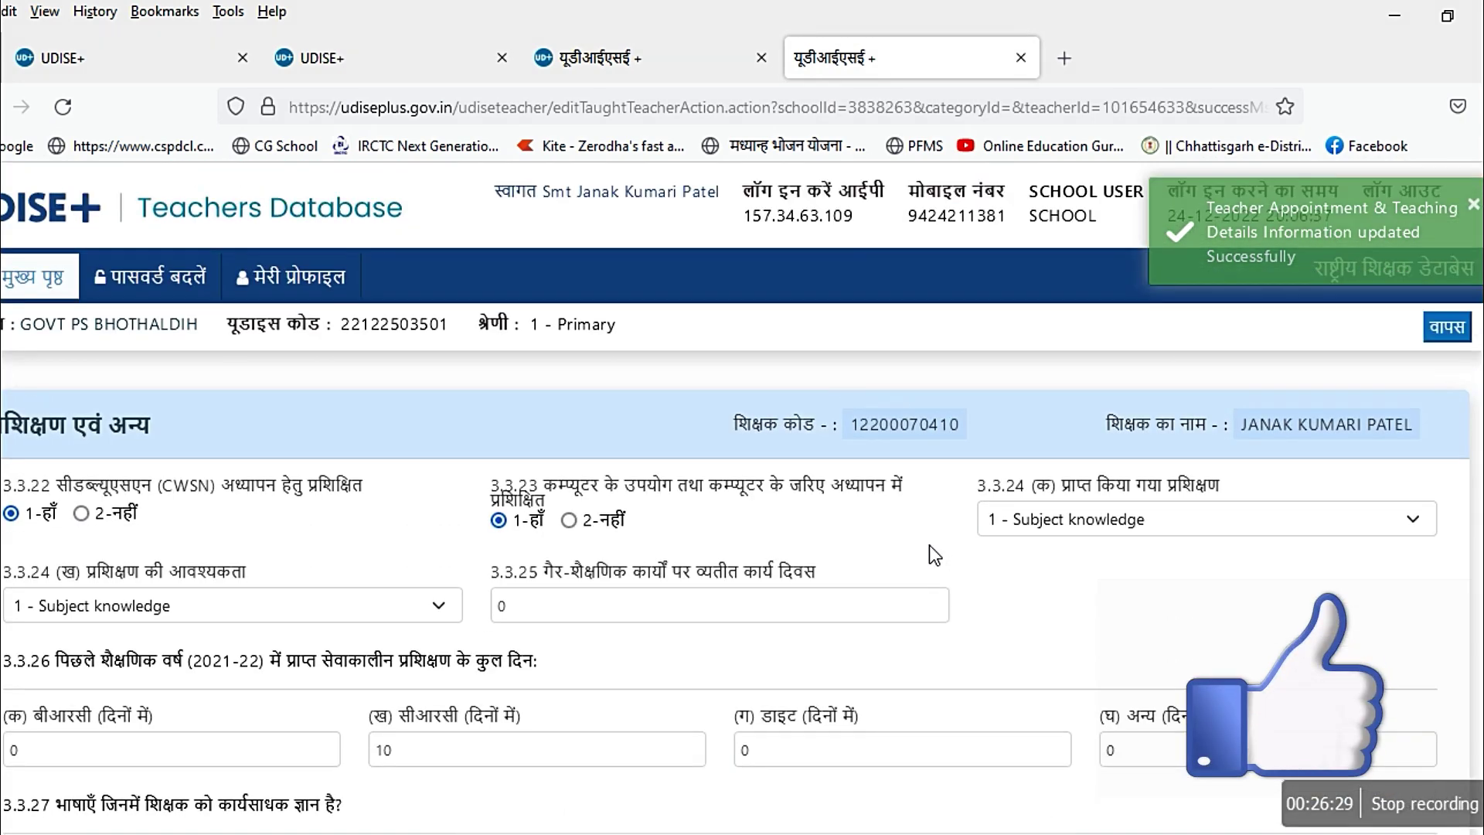
- Return to the teacher list and check the update sections and status of both teachers
left_click(1461, 331)
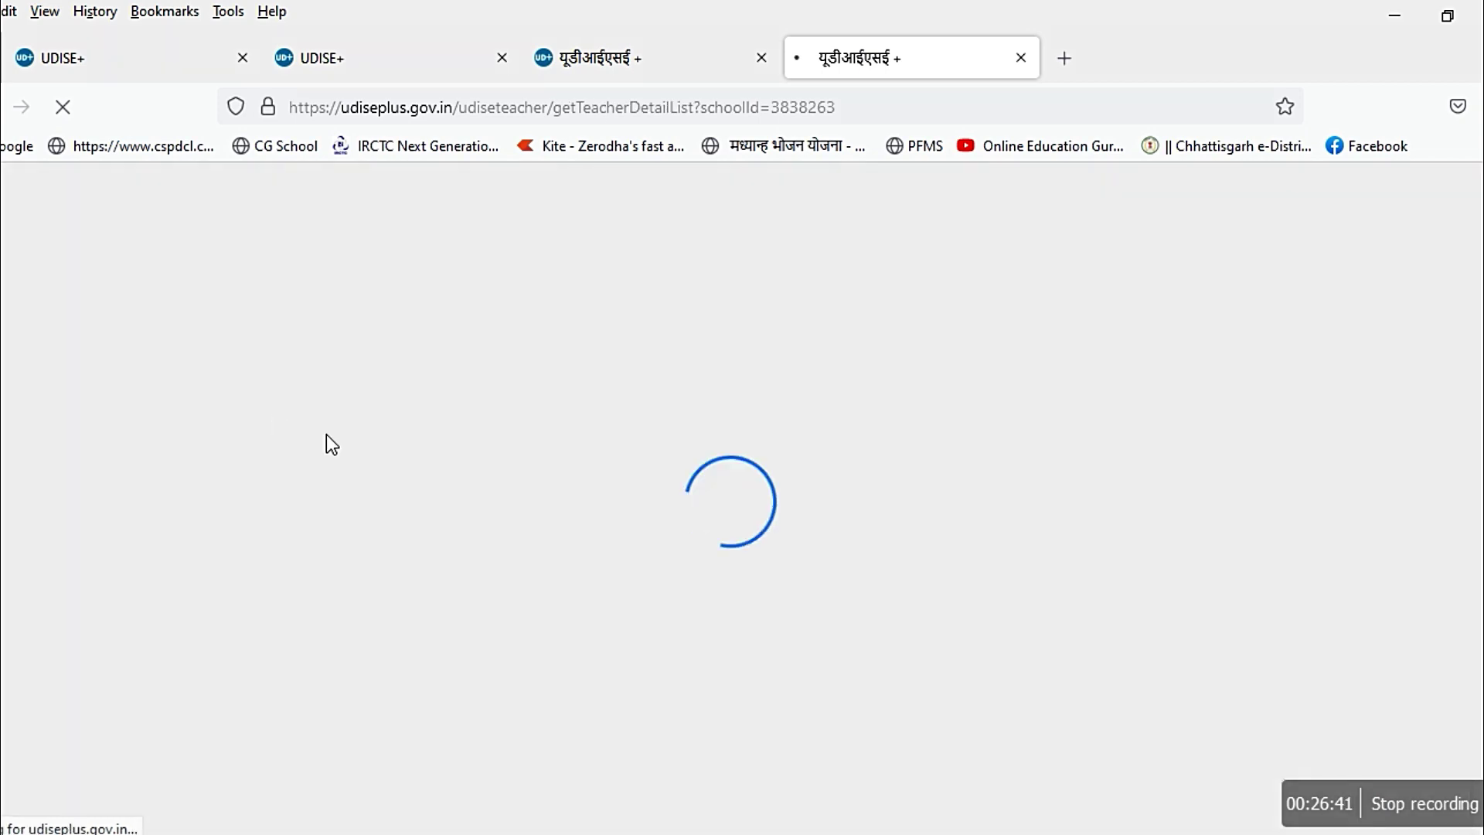
scroll(977, 600, "down", 2)
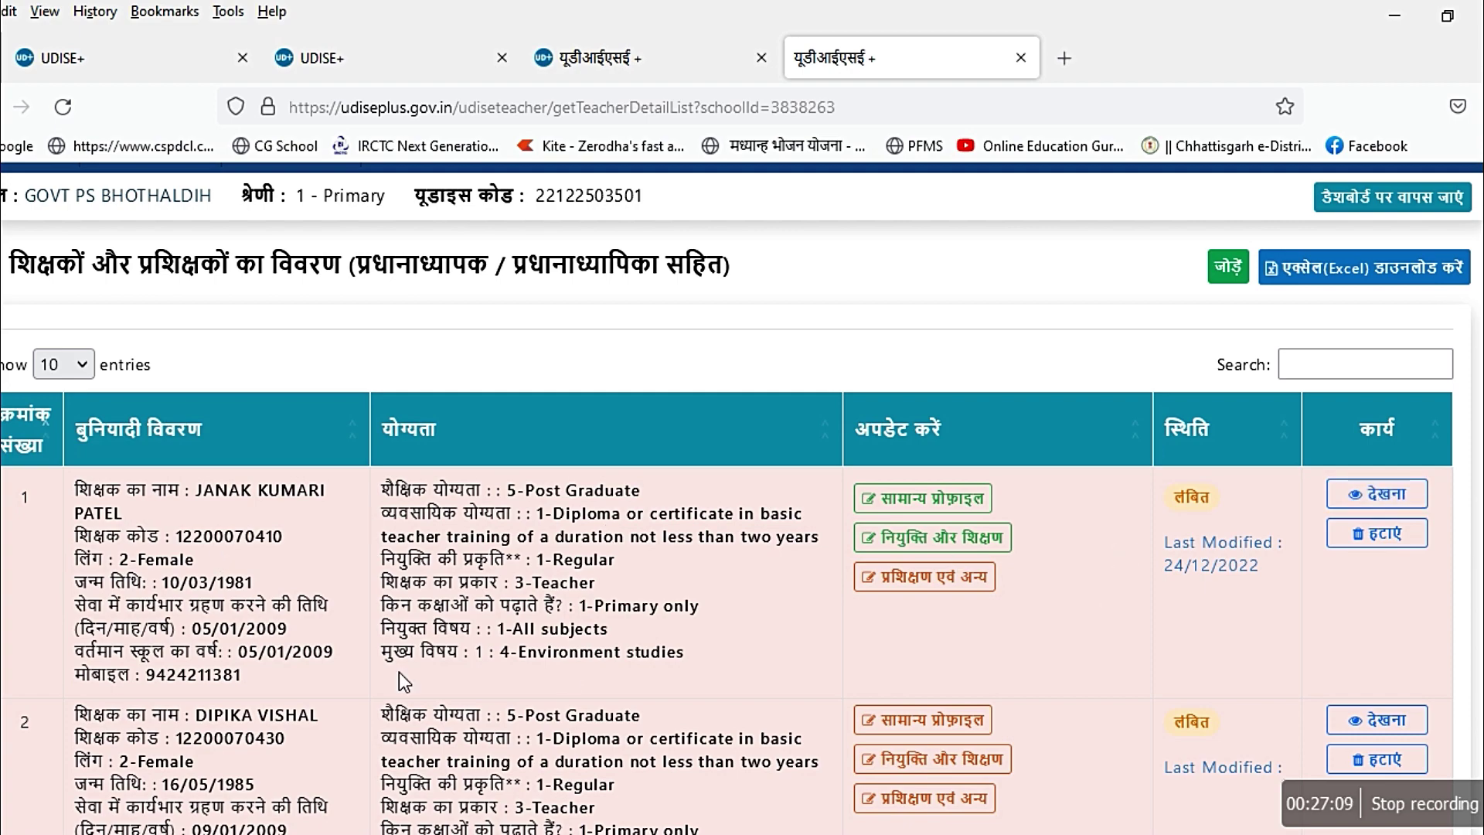
scroll(997, 578, "down", 3)
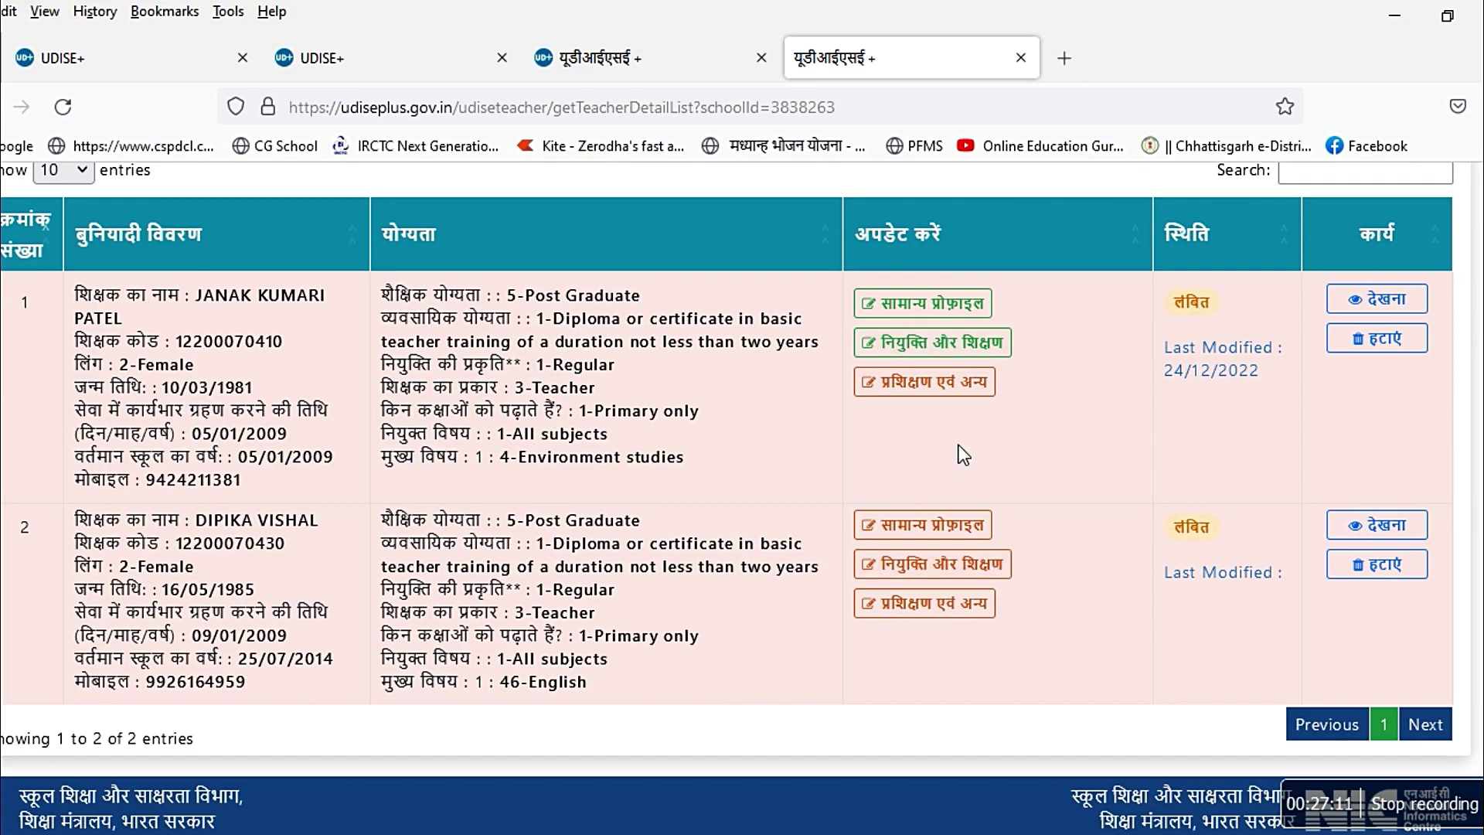
scroll(1162, 542, "up", 5)
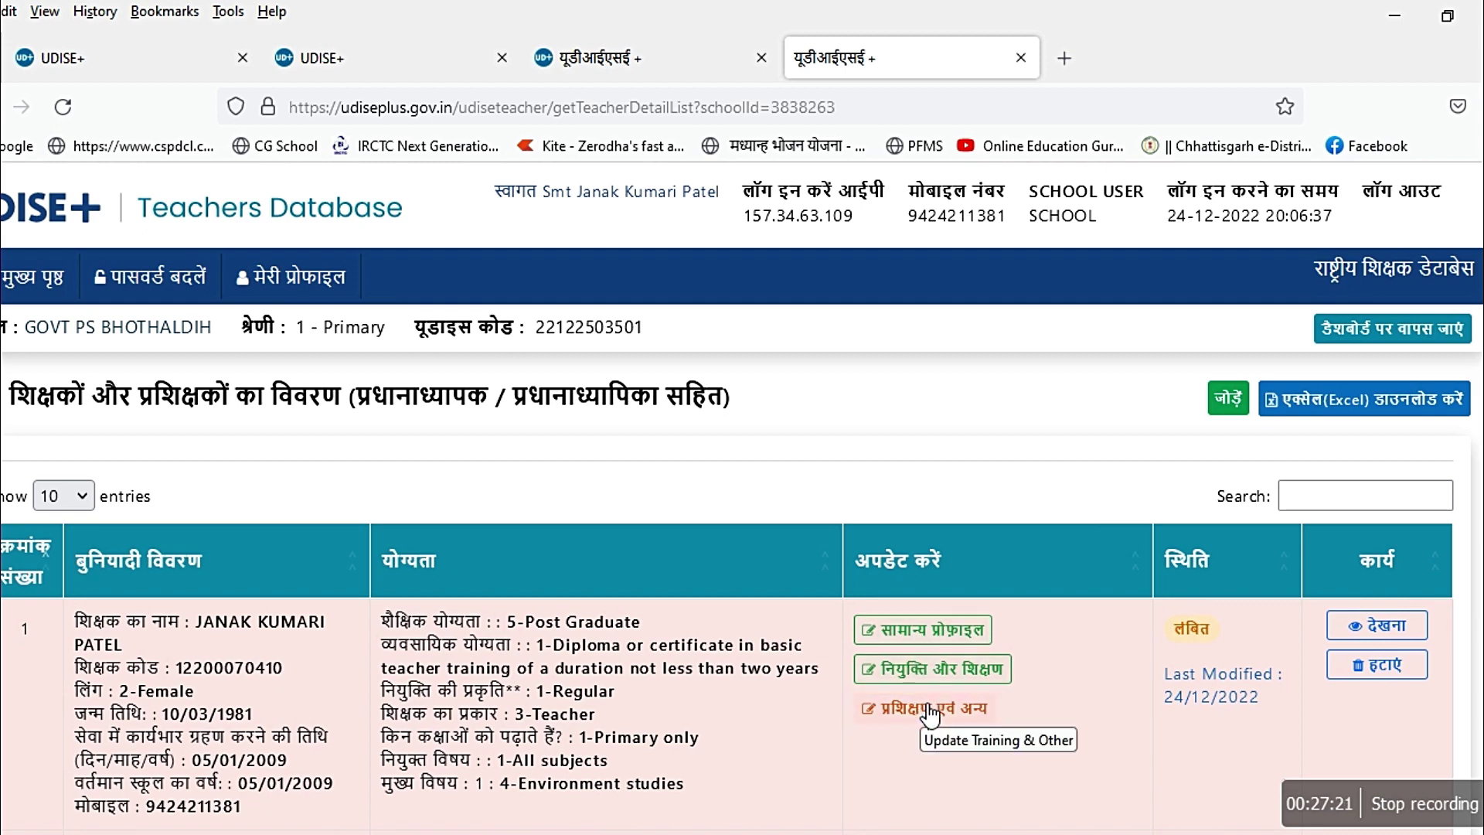
- Open the blank form for adding a teacher and review its सामान्य प्रोफ़ाइल fields 3.3.1 to 3.3.11
left_click(1229, 398)
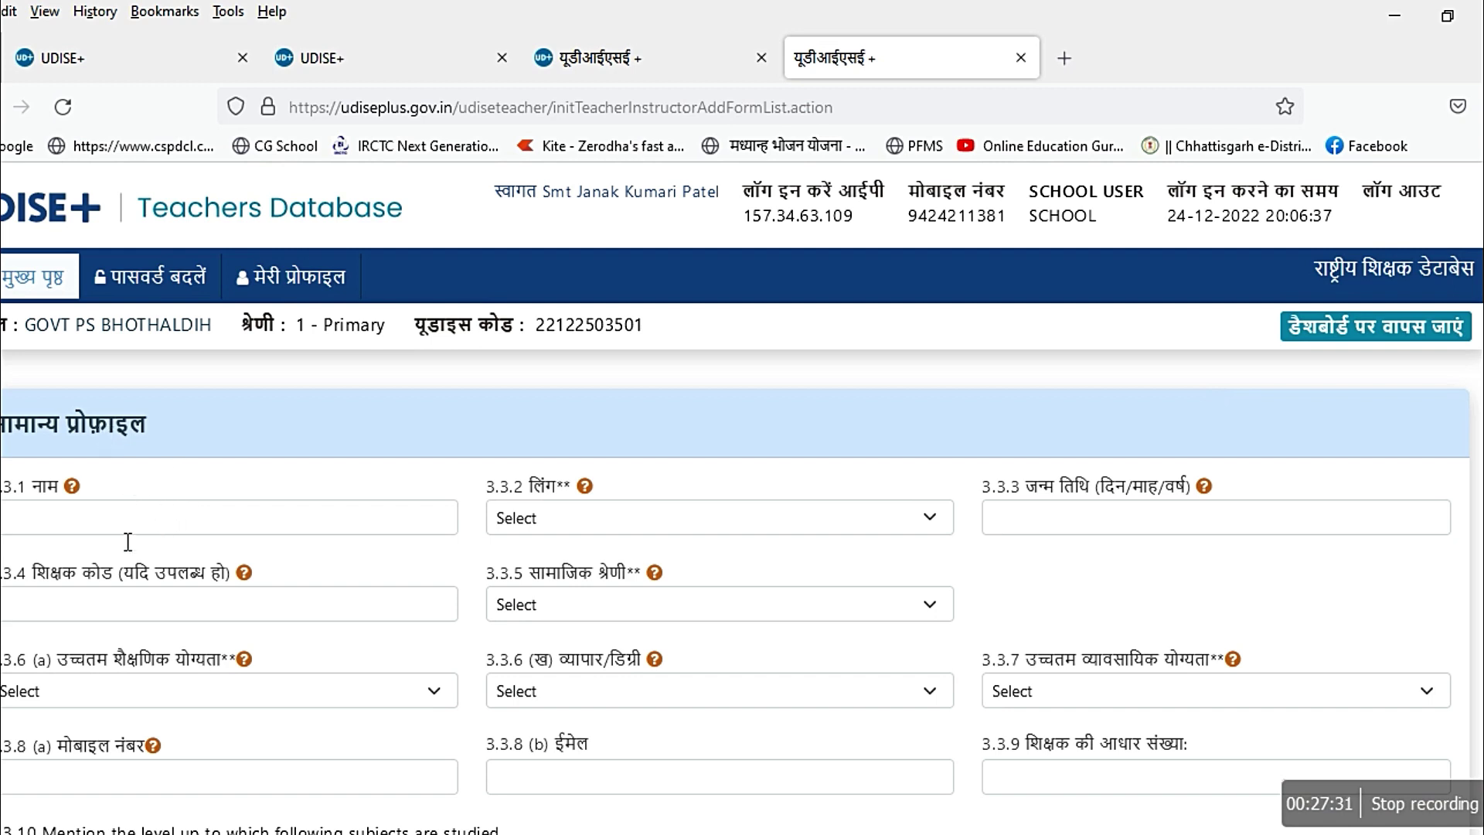
left_click(55, 525)
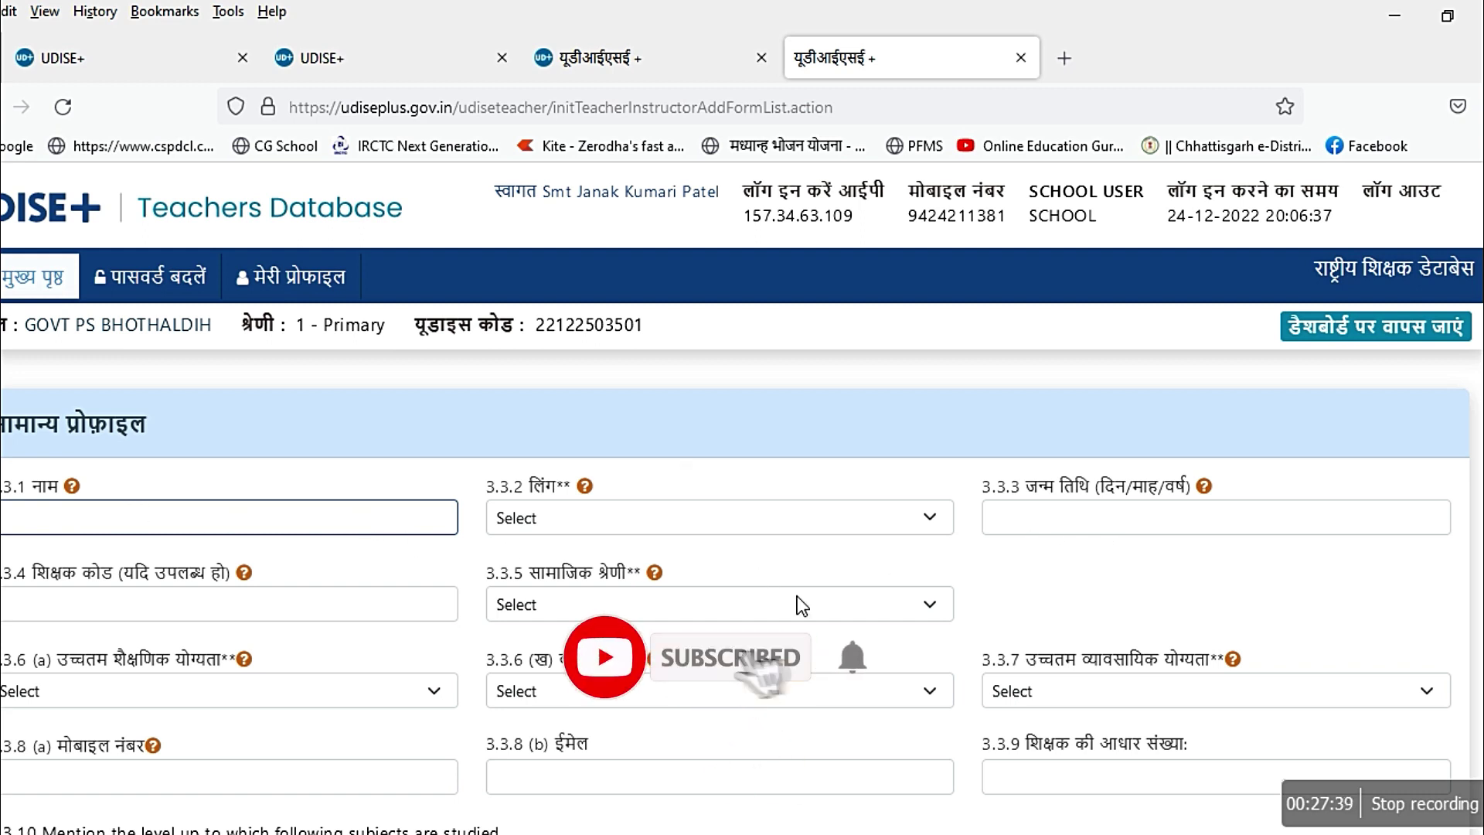
scroll(812, 595, "down", 3)
scroll(830, 578, "down", 2)
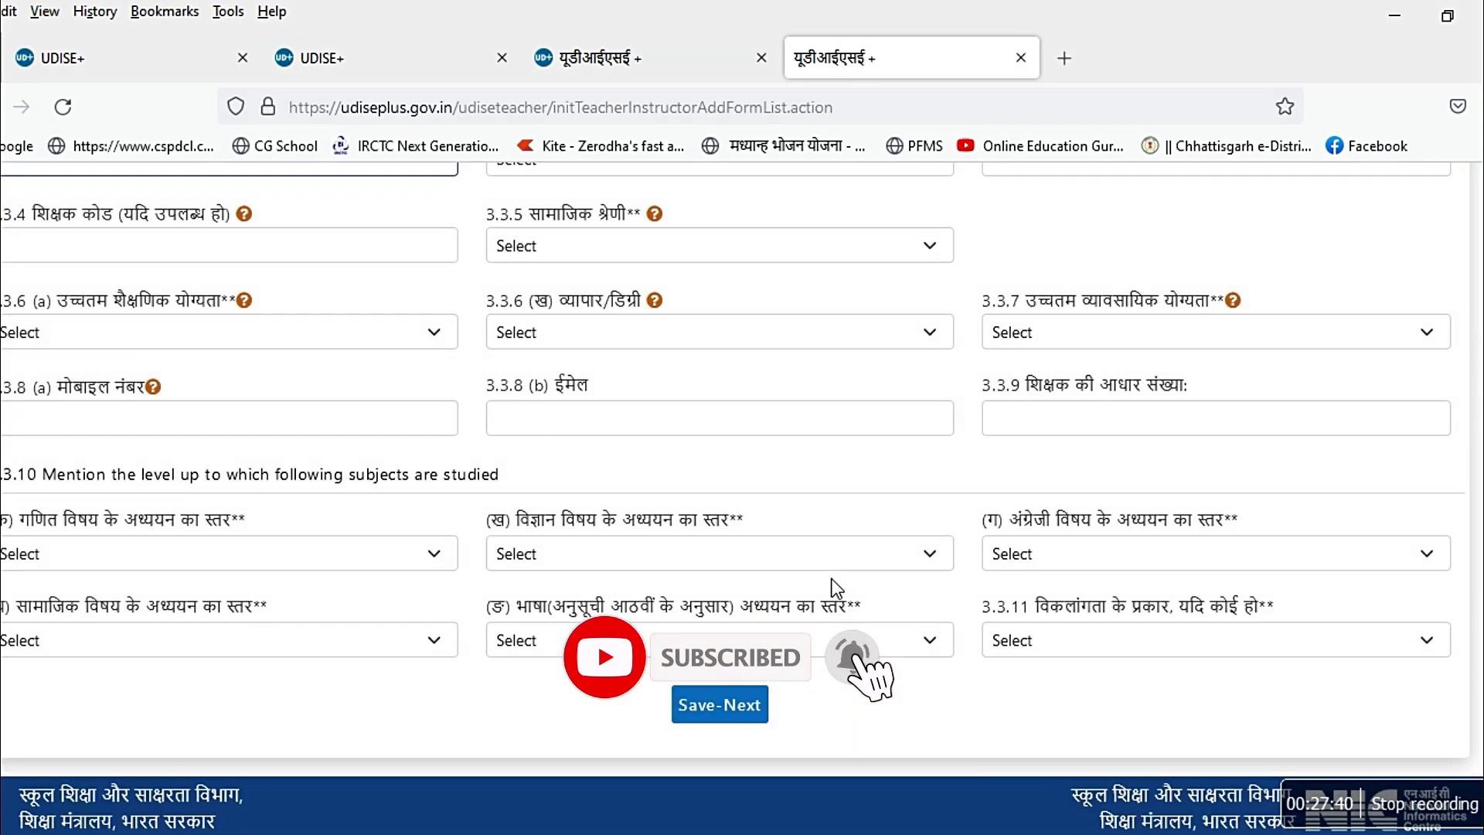
left_click(761, 705)
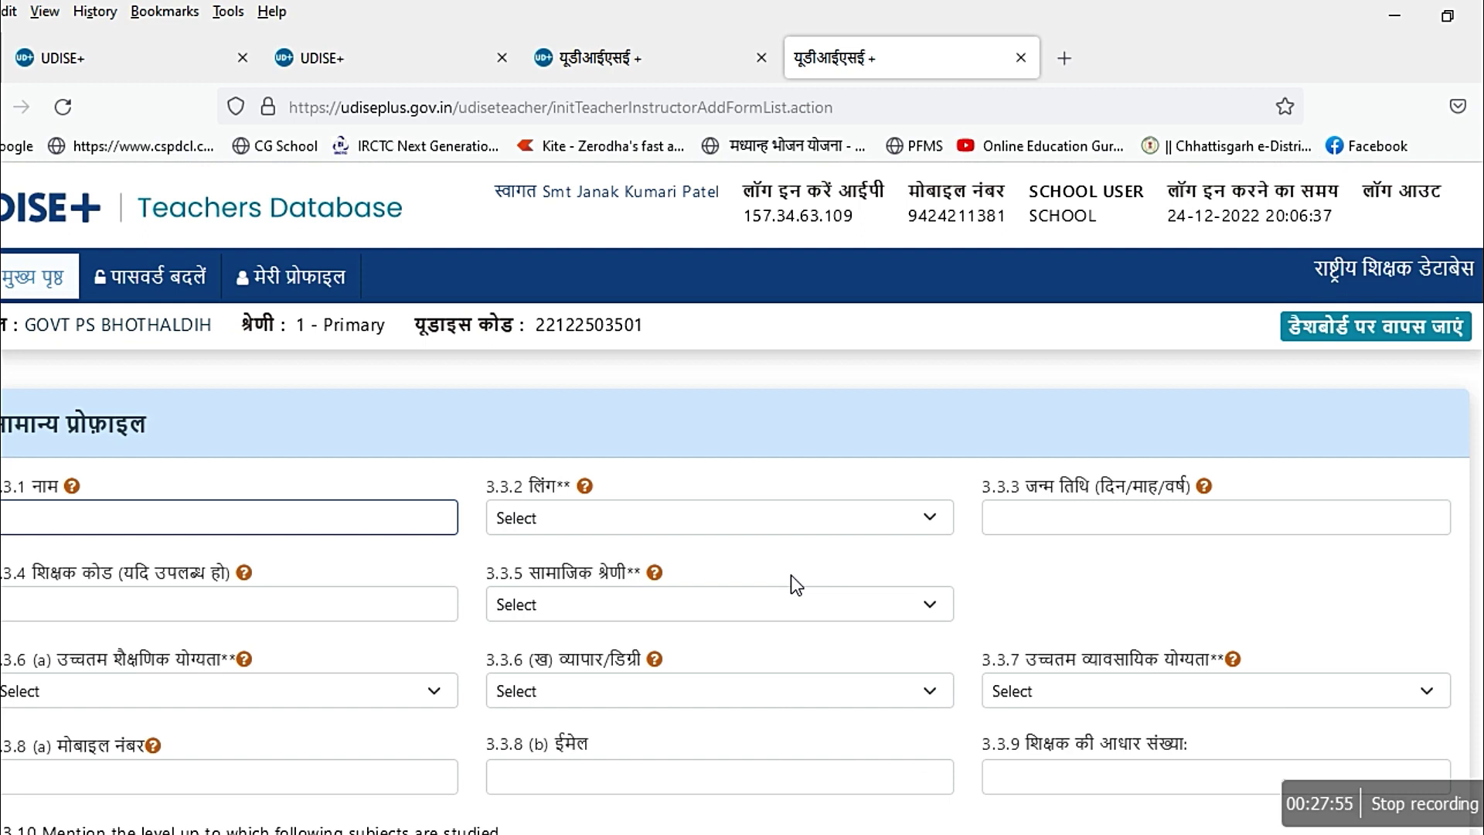
- Leave the add-teacher form and switch back to the already open UDISE+ home page
left_click(660, 63)
left_click(354, 70)
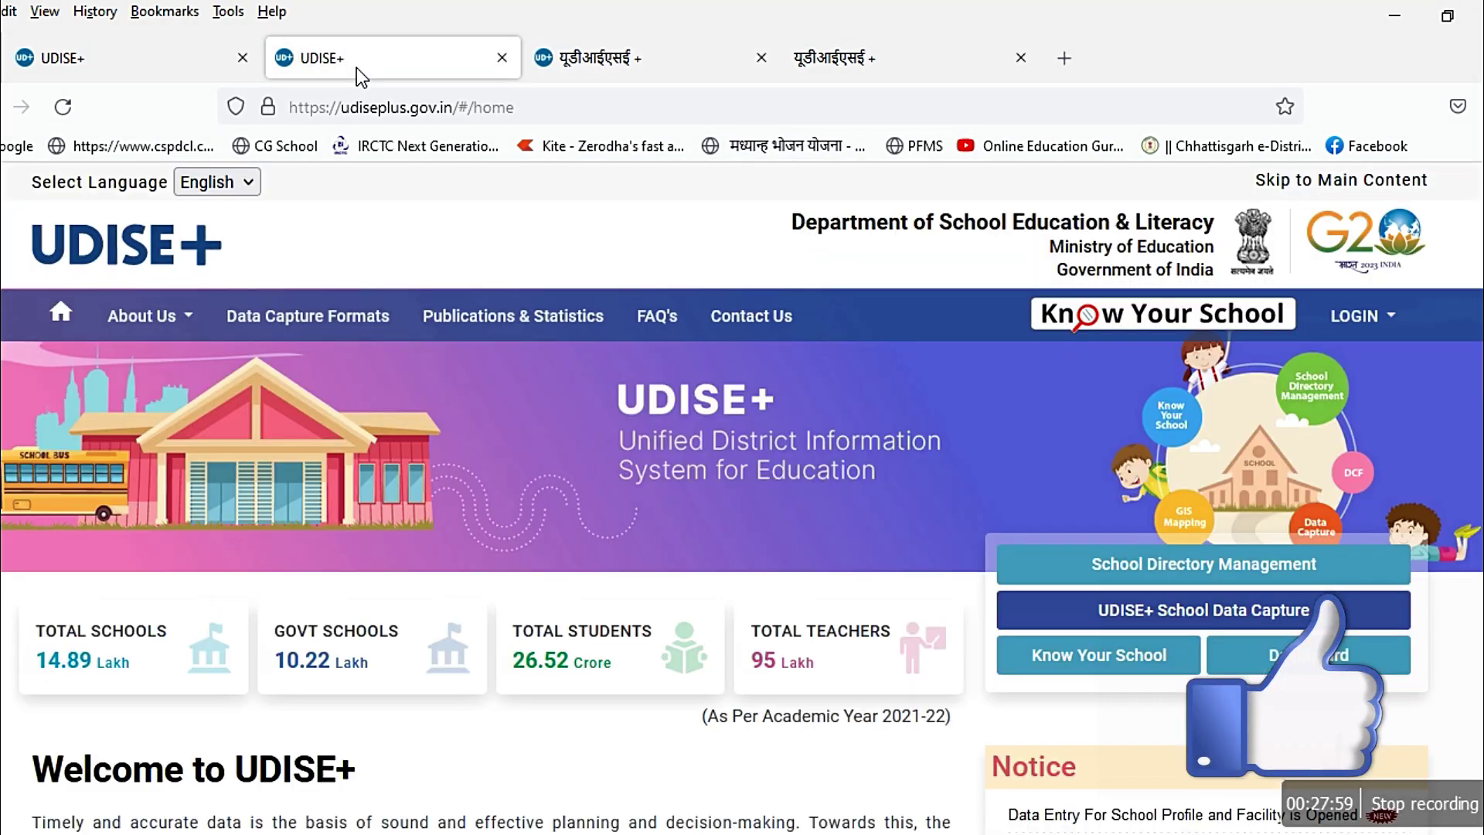